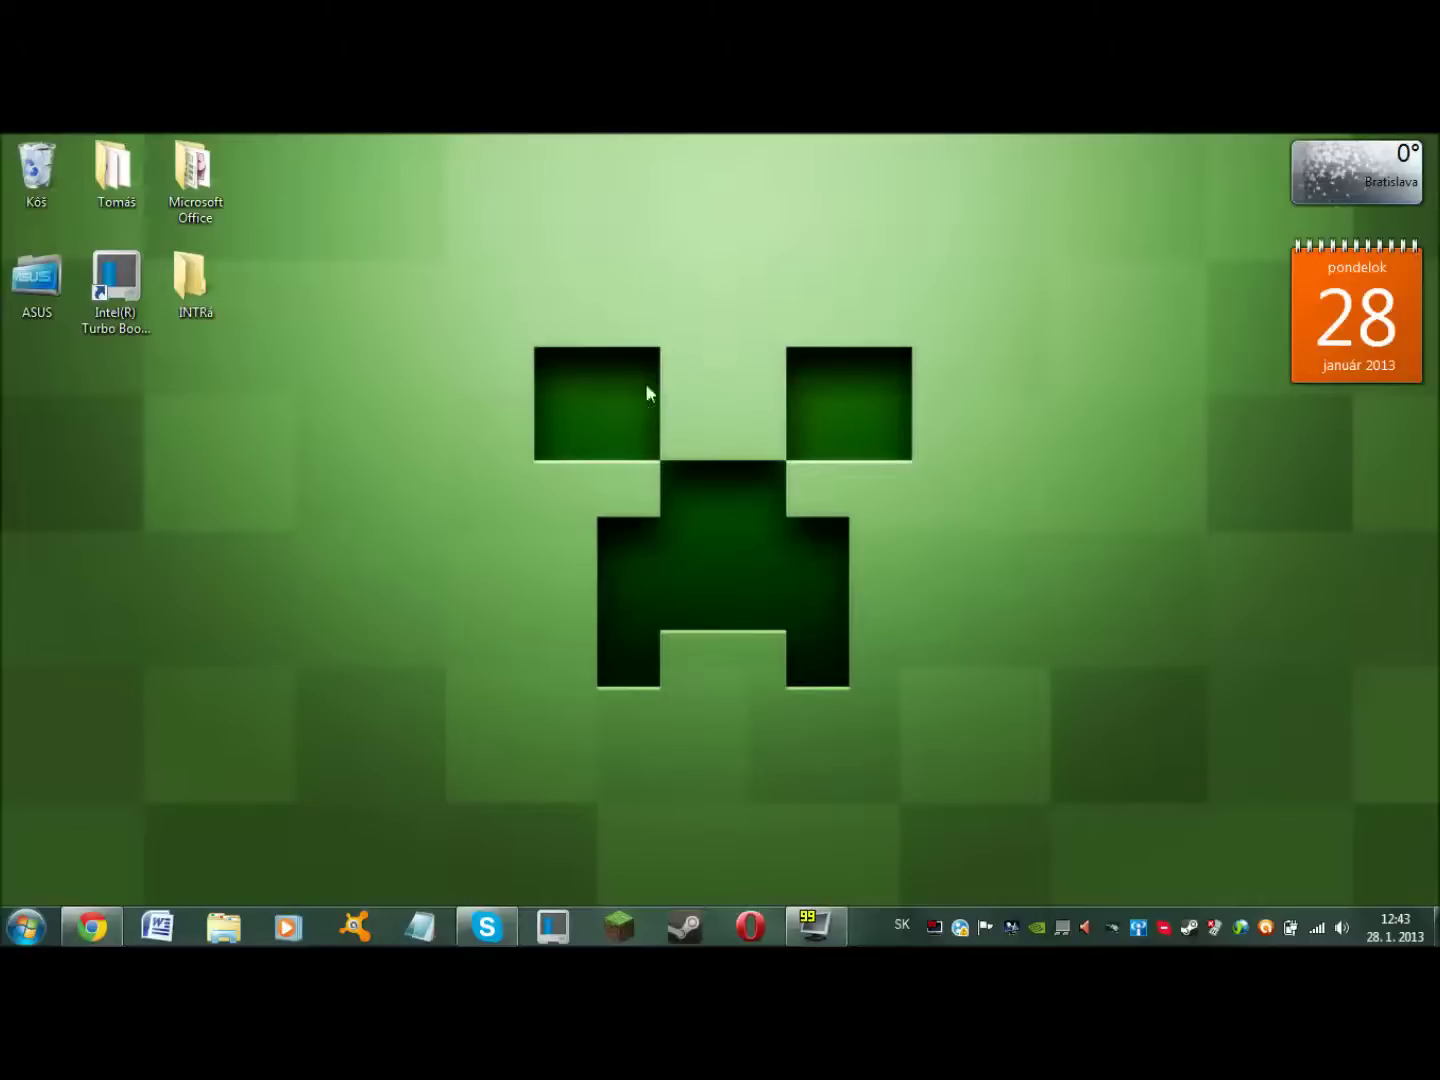
# Step: Open the INTRá folder on the desktop, play the AMNESIA INTRO video and close the player
pyautogui.doubleClick(173, 277)
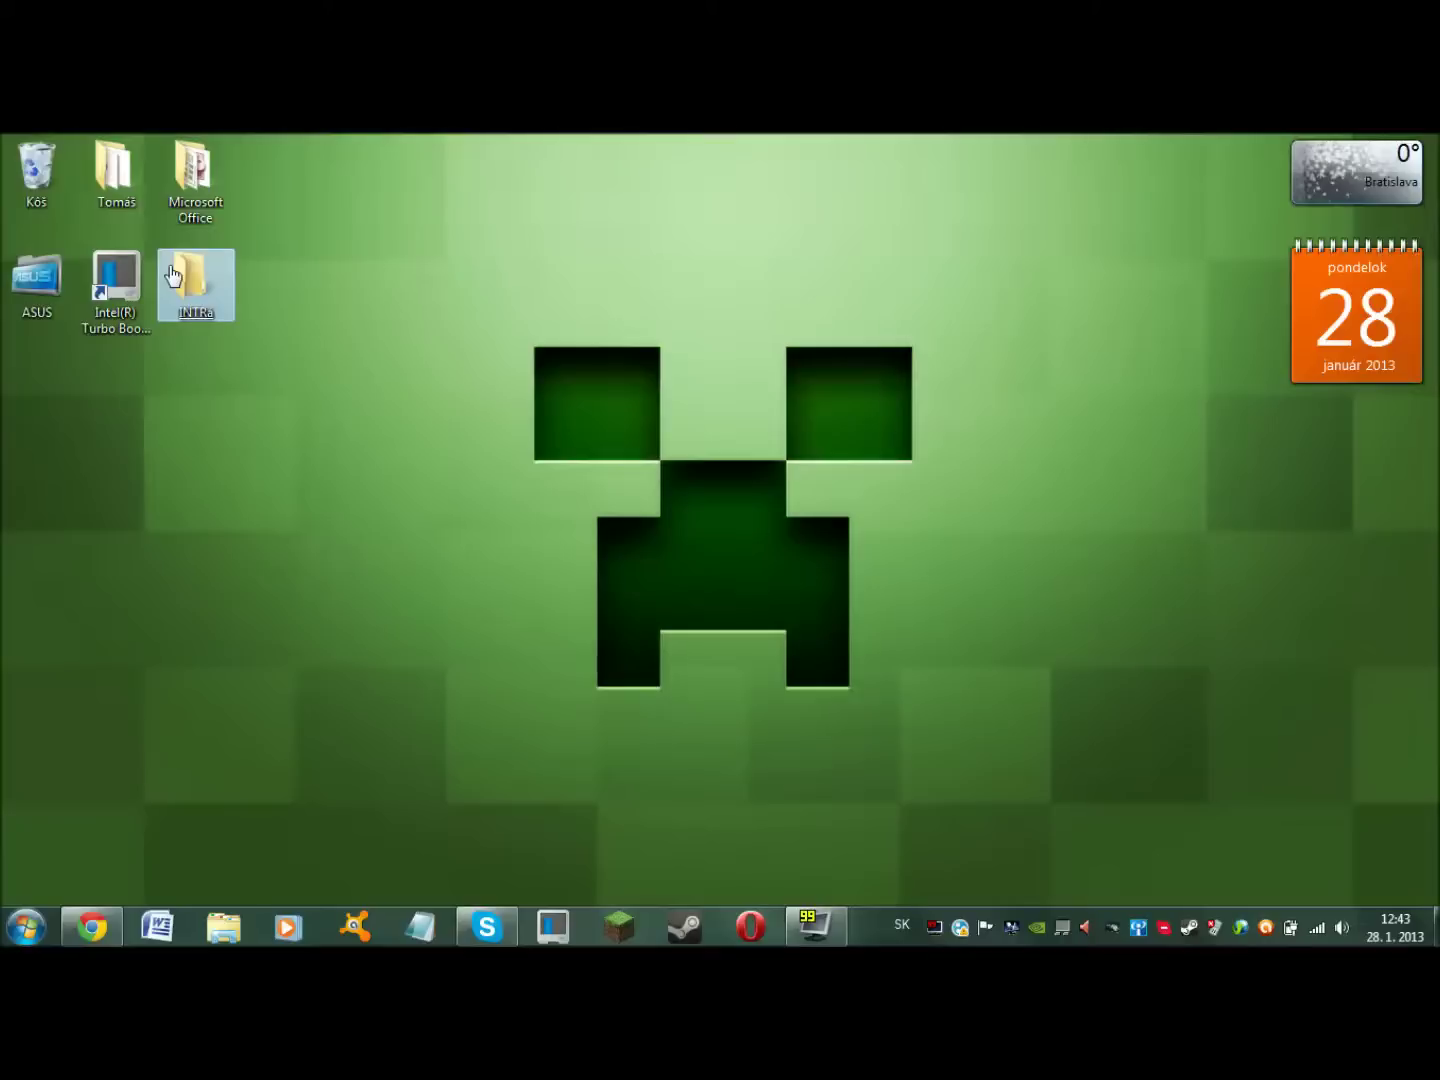
pyautogui.click(445, 492)
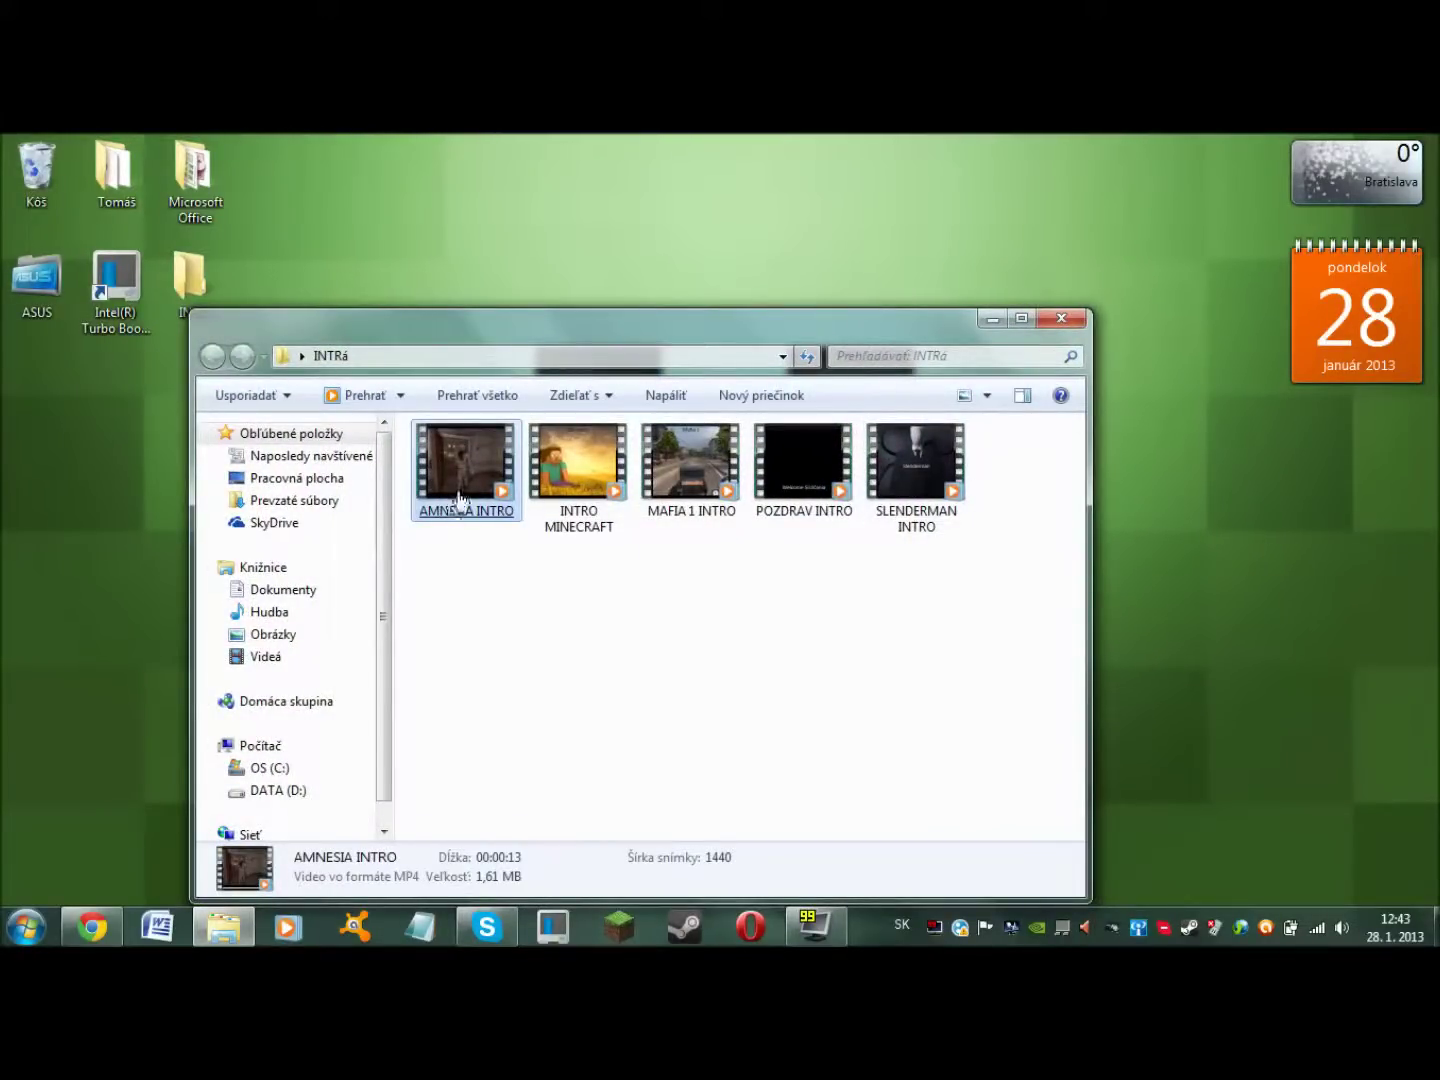
pyautogui.doubleClick(460, 497)
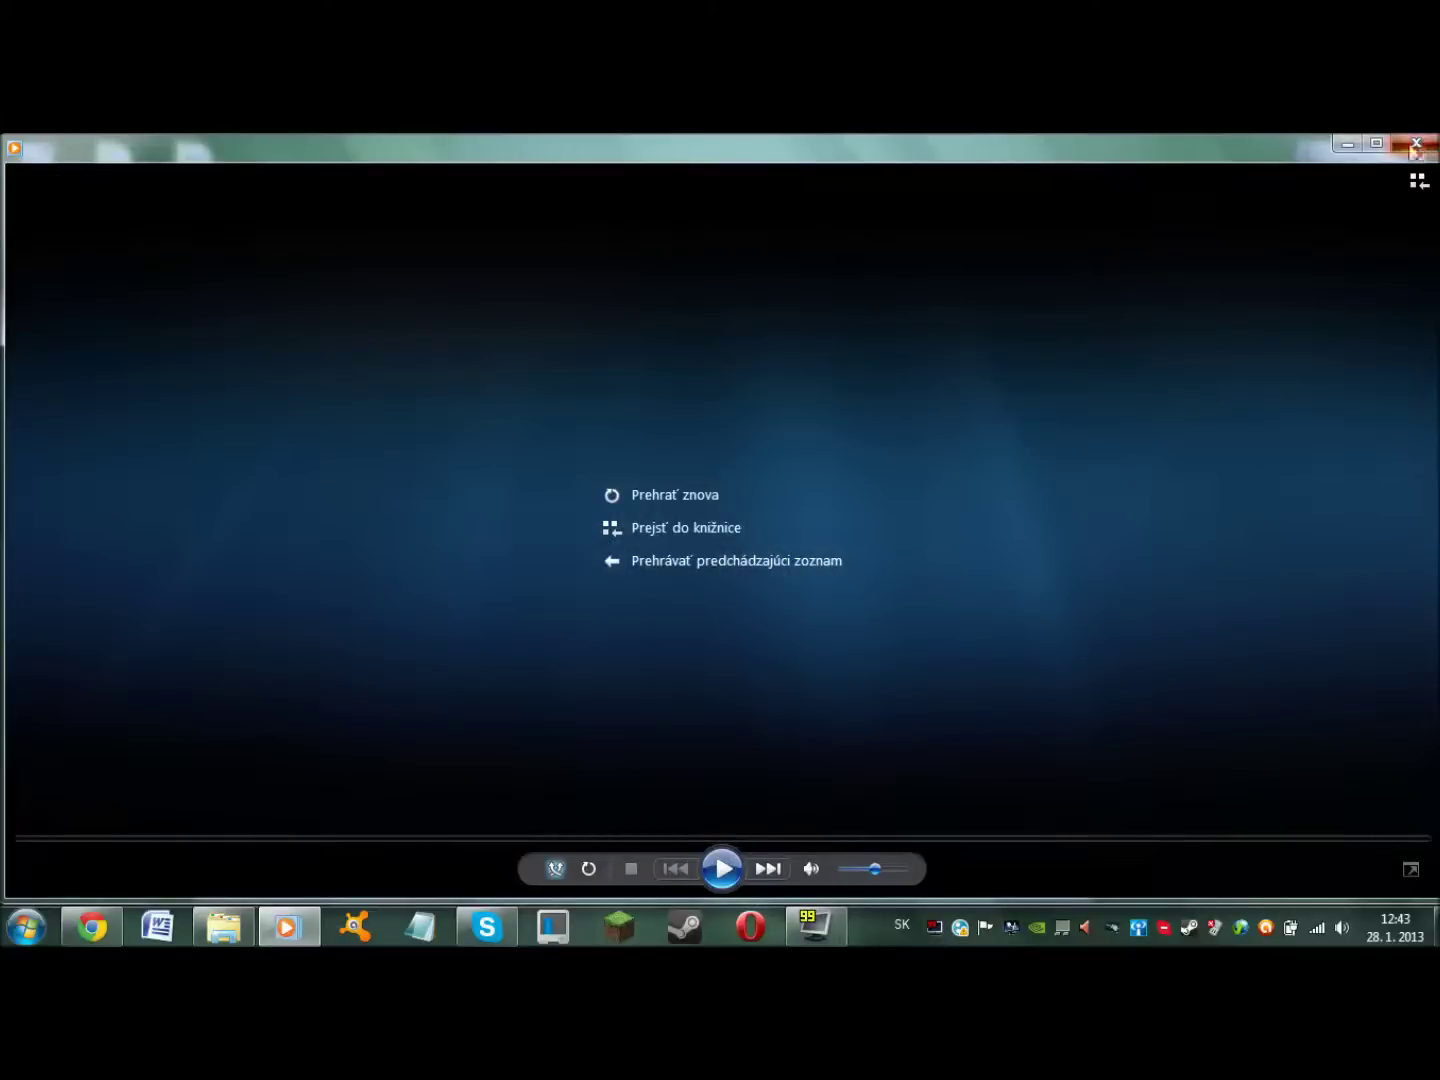
pyautogui.click(1416, 145)
# Step: Play the POZDRAV INTRO video, then close the player and the INTRá folder
pyautogui.click(578, 470)
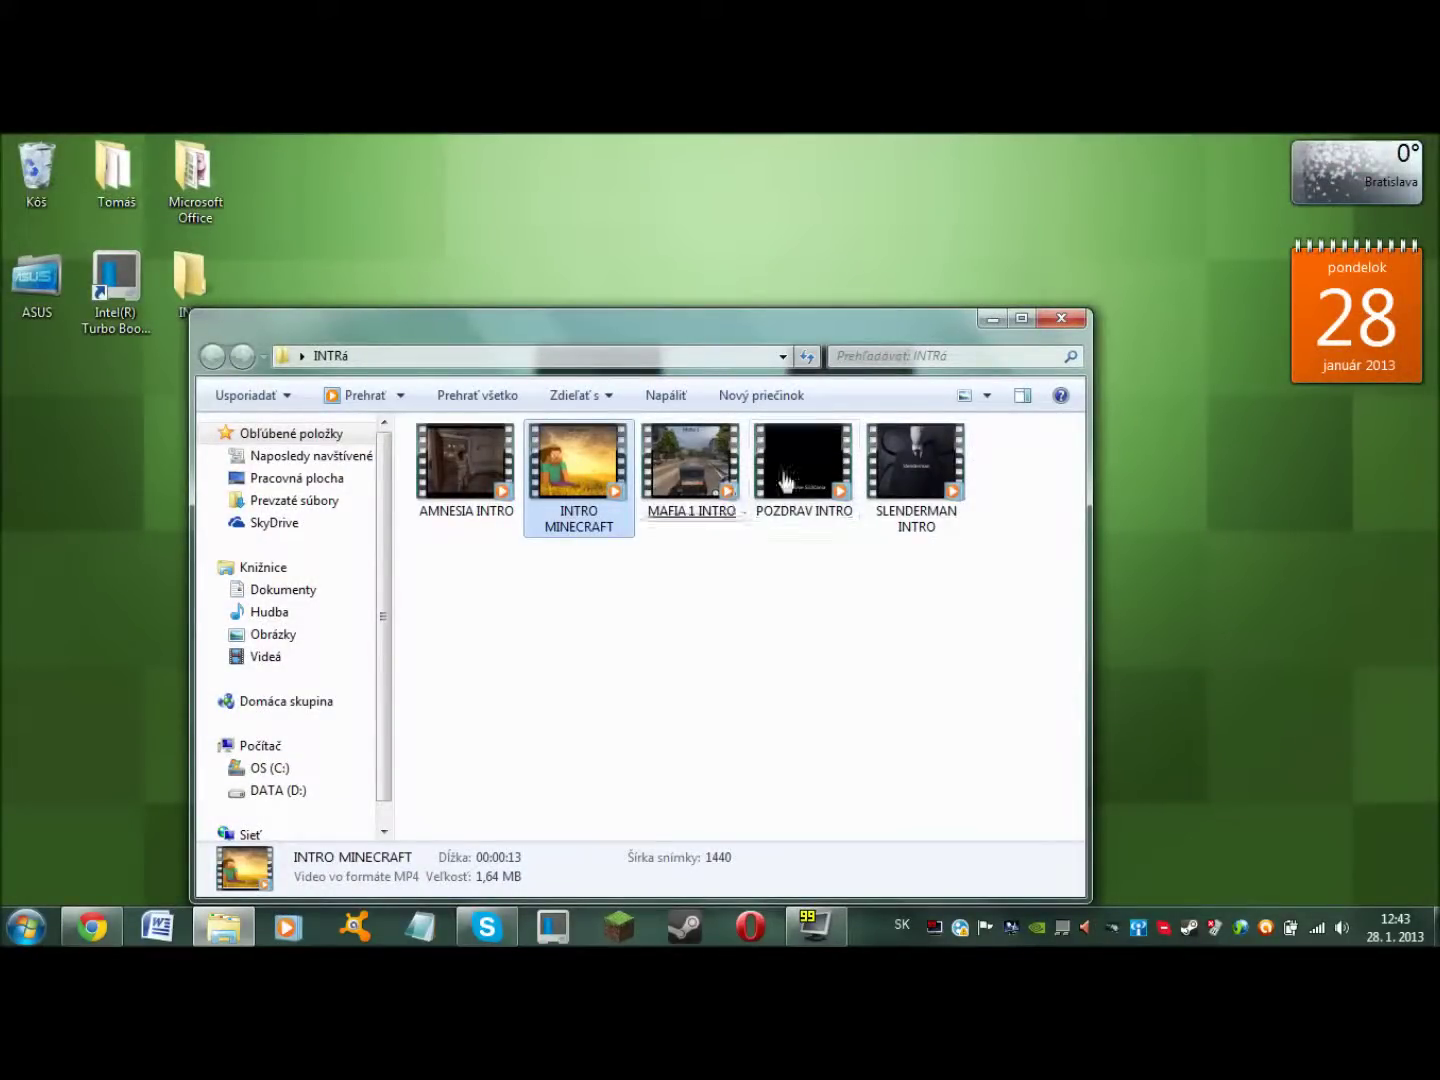
pyautogui.doubleClick(786, 470)
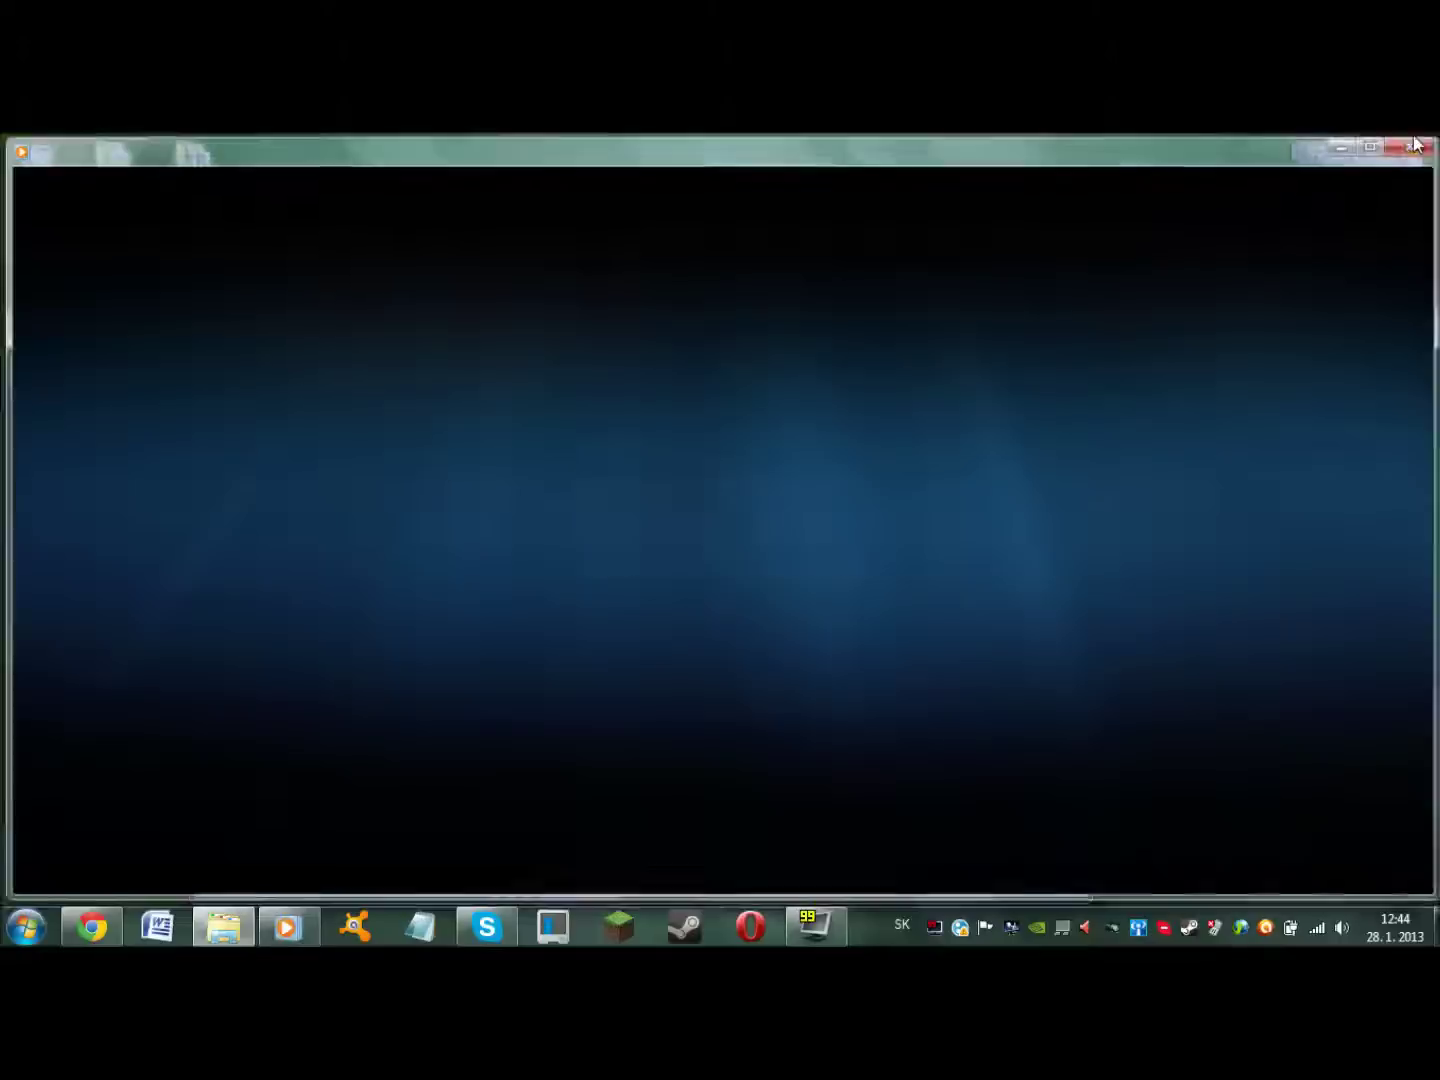
pyautogui.click(1416, 143)
pyautogui.click(766, 633)
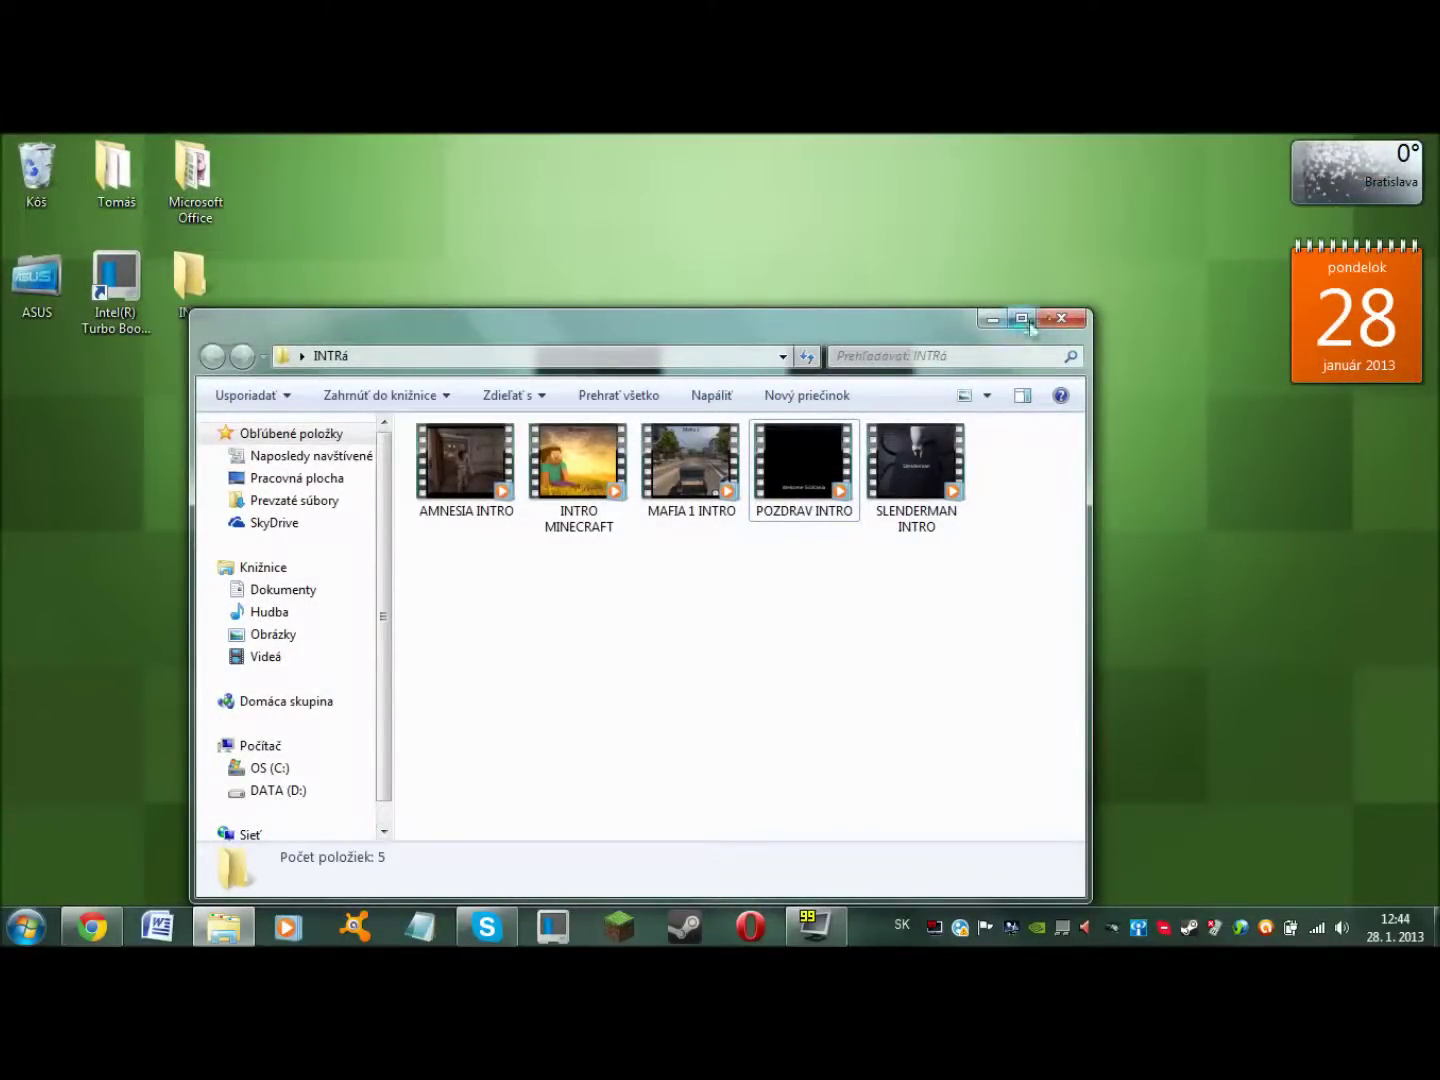
pyautogui.click(1061, 318)
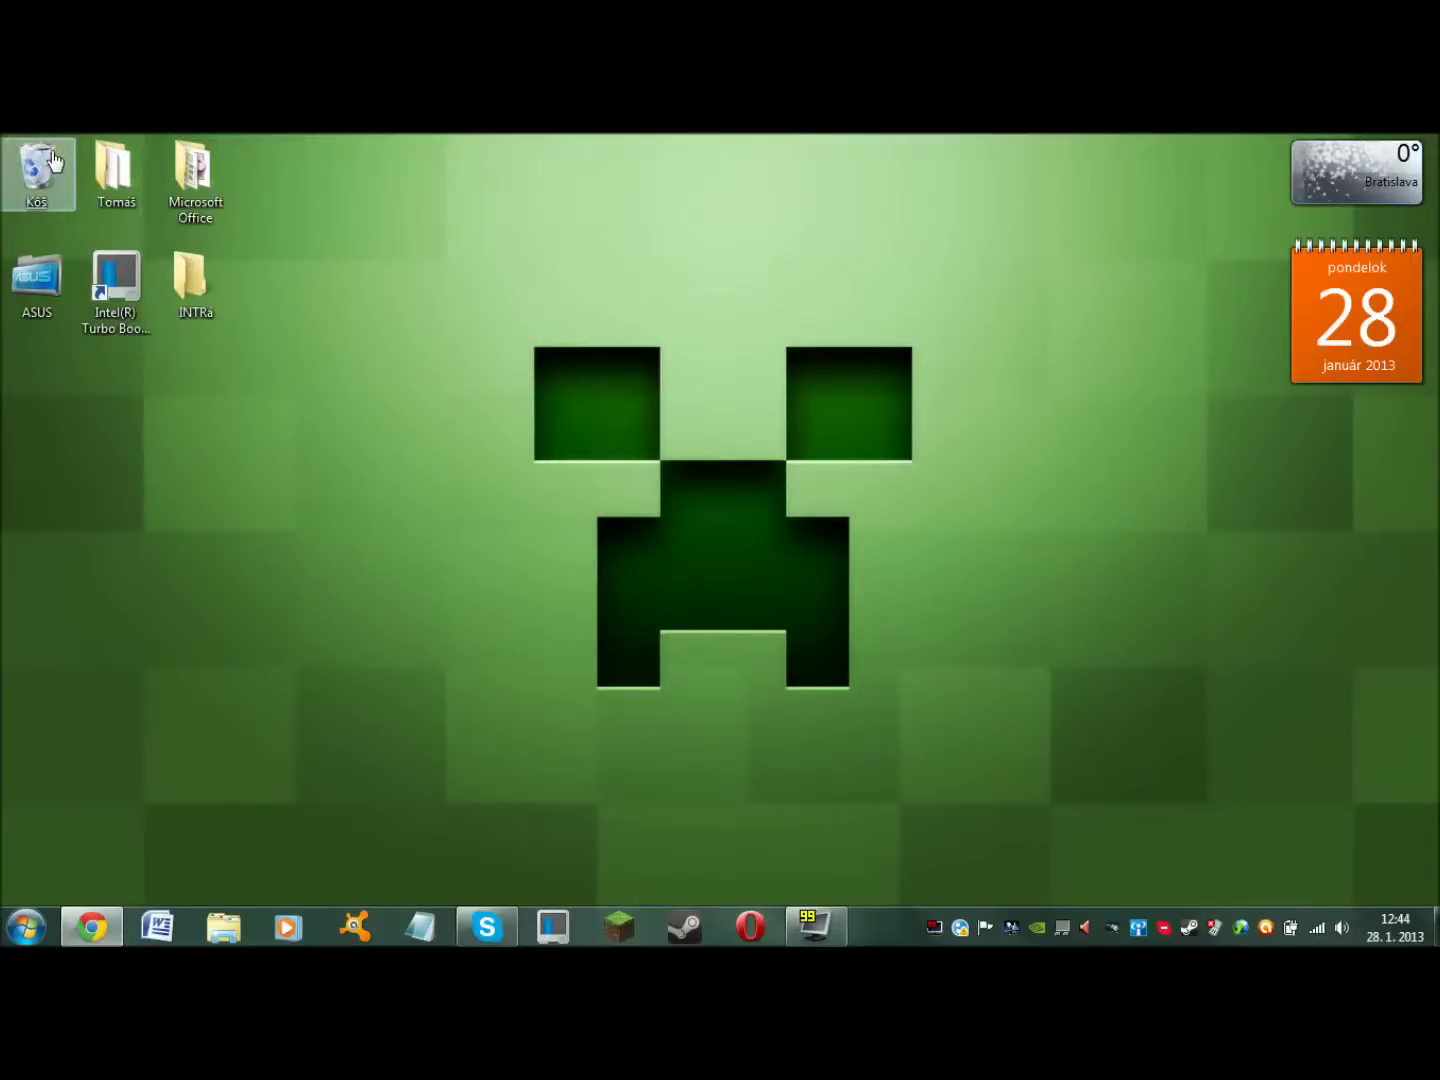
# Step: Empty the recycle bin on the desktop and confirm the permanent deletion
pyautogui.rightClick(55, 160)
pyautogui.click(93, 190)
pyautogui.click(783, 541)
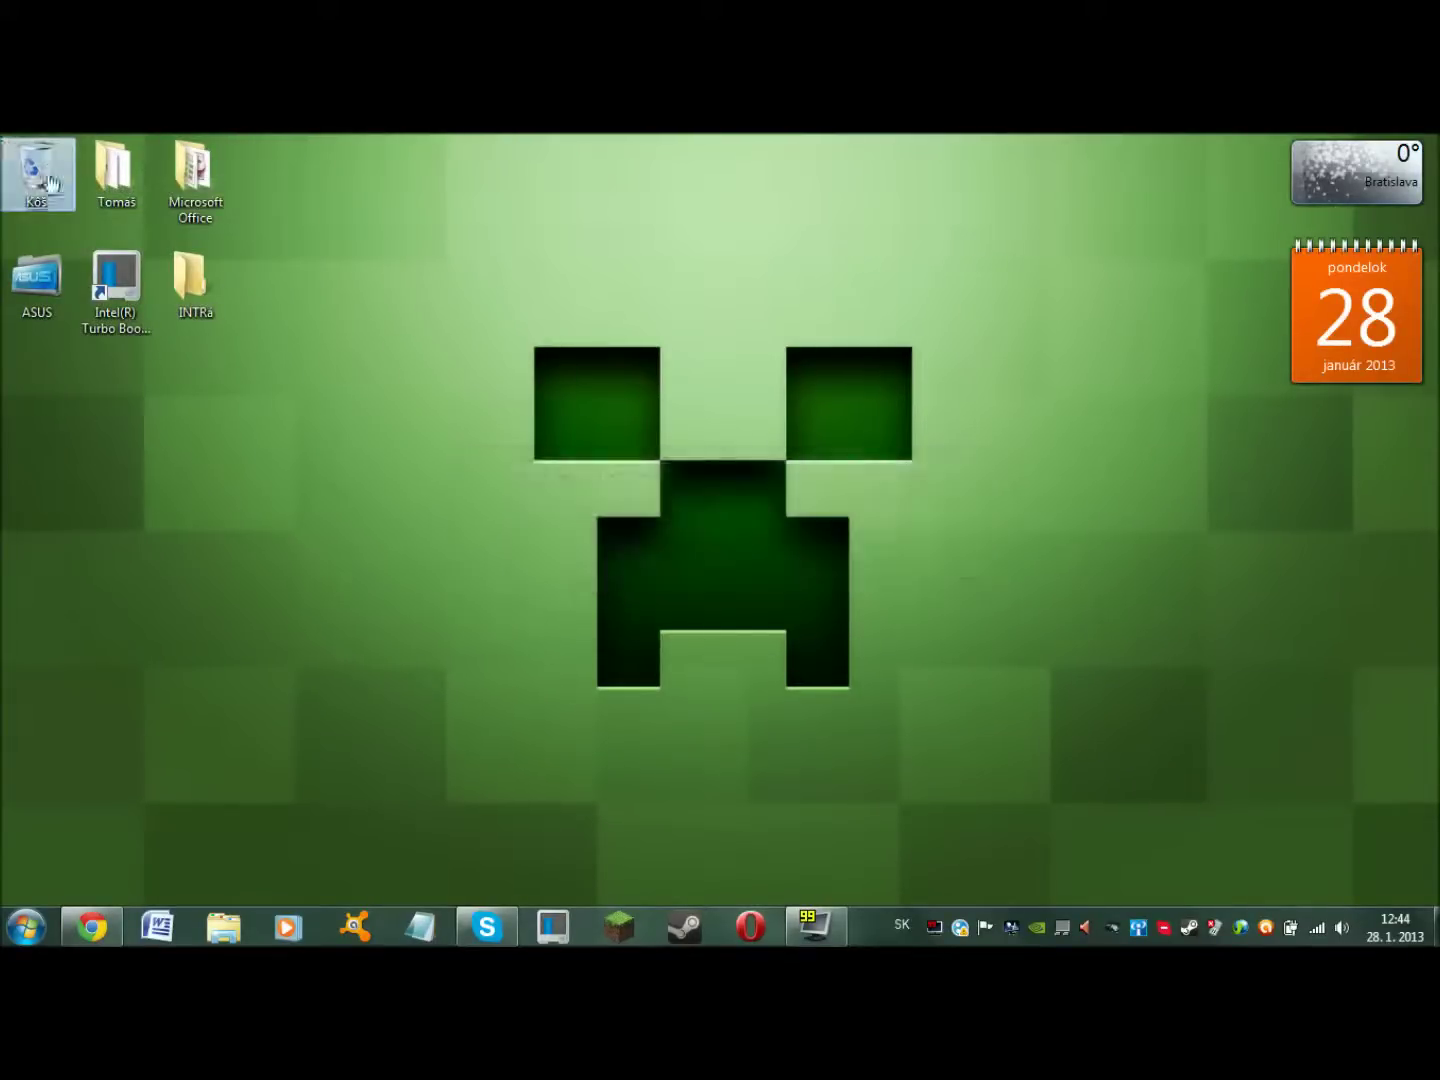
# Step: Open the personal folder beside the recycle bin and view the files at the end of its list
pyautogui.click(113, 172)
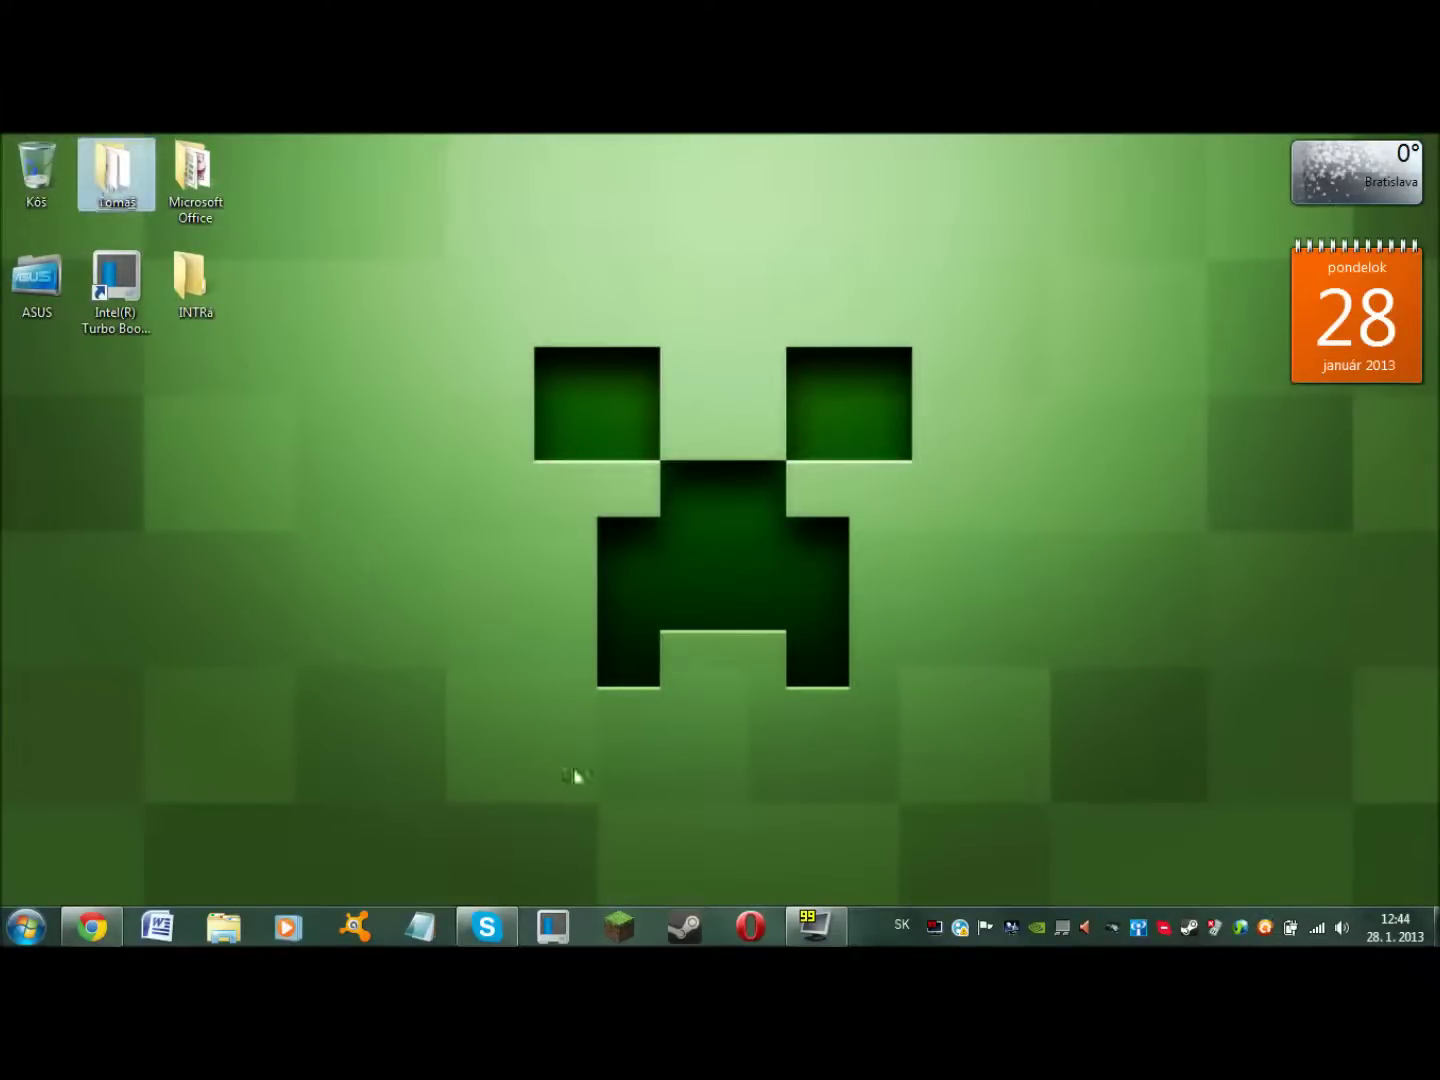
pyautogui.press('Return')
pyautogui.moveTo(700, 332); pyautogui.dragTo(812, 226)
pyautogui.scroll(-12, 672, 540)
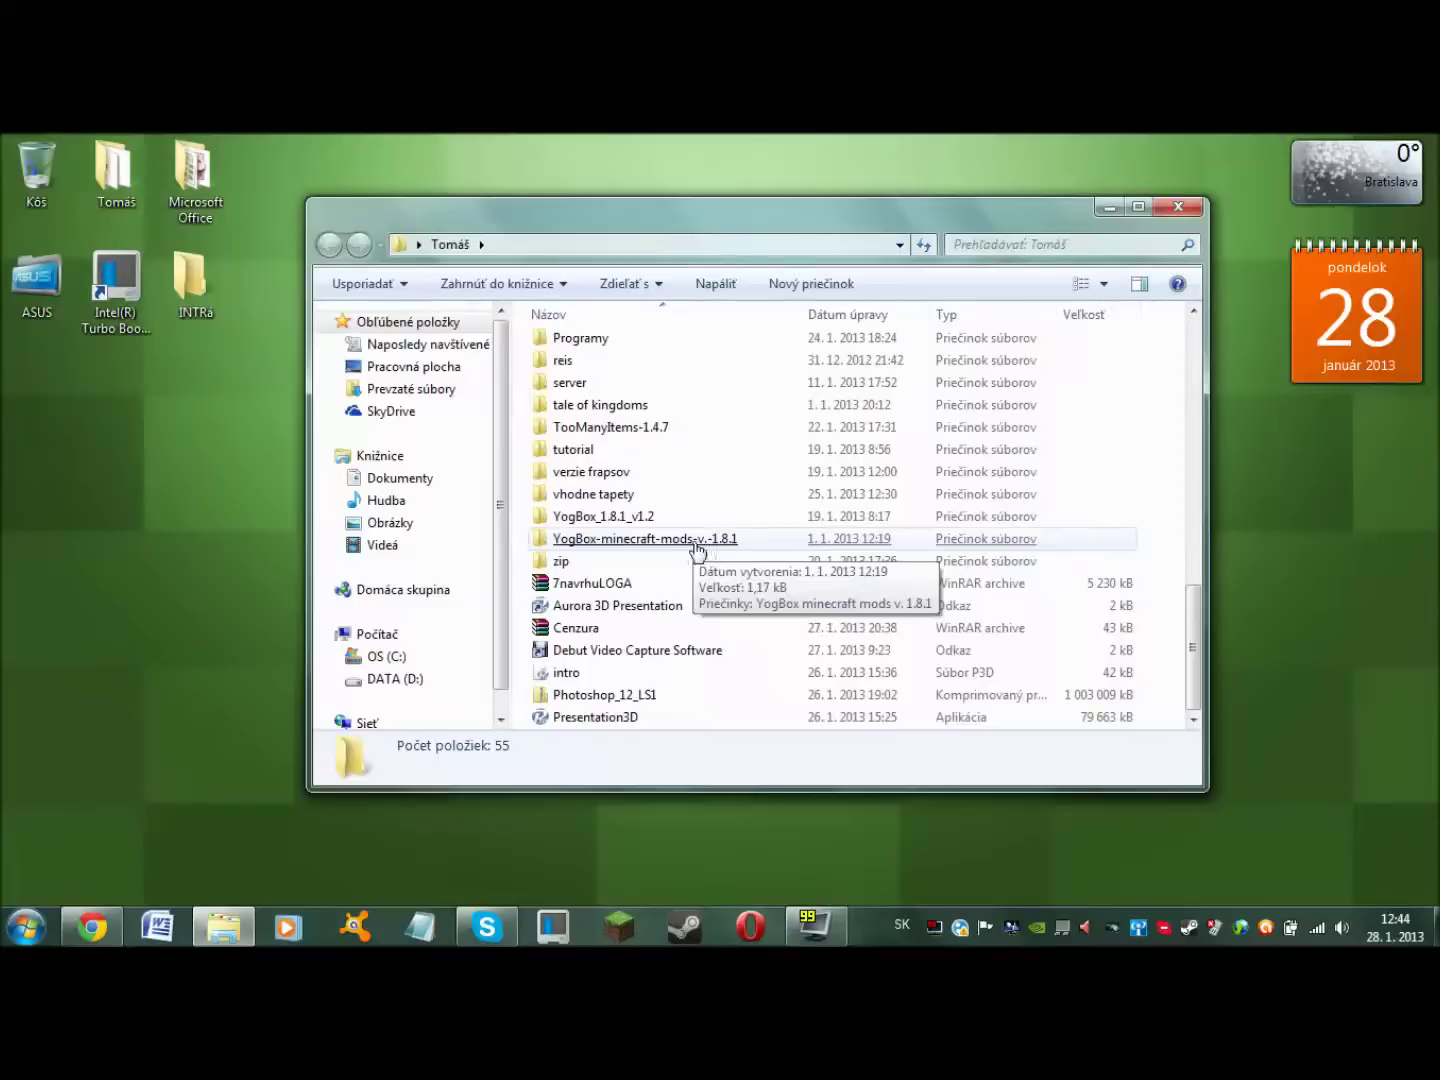
# Step: Switch to Chrome, replace the YouTube upload page with a new tab and open Google Images in it
pyautogui.click(92, 928)
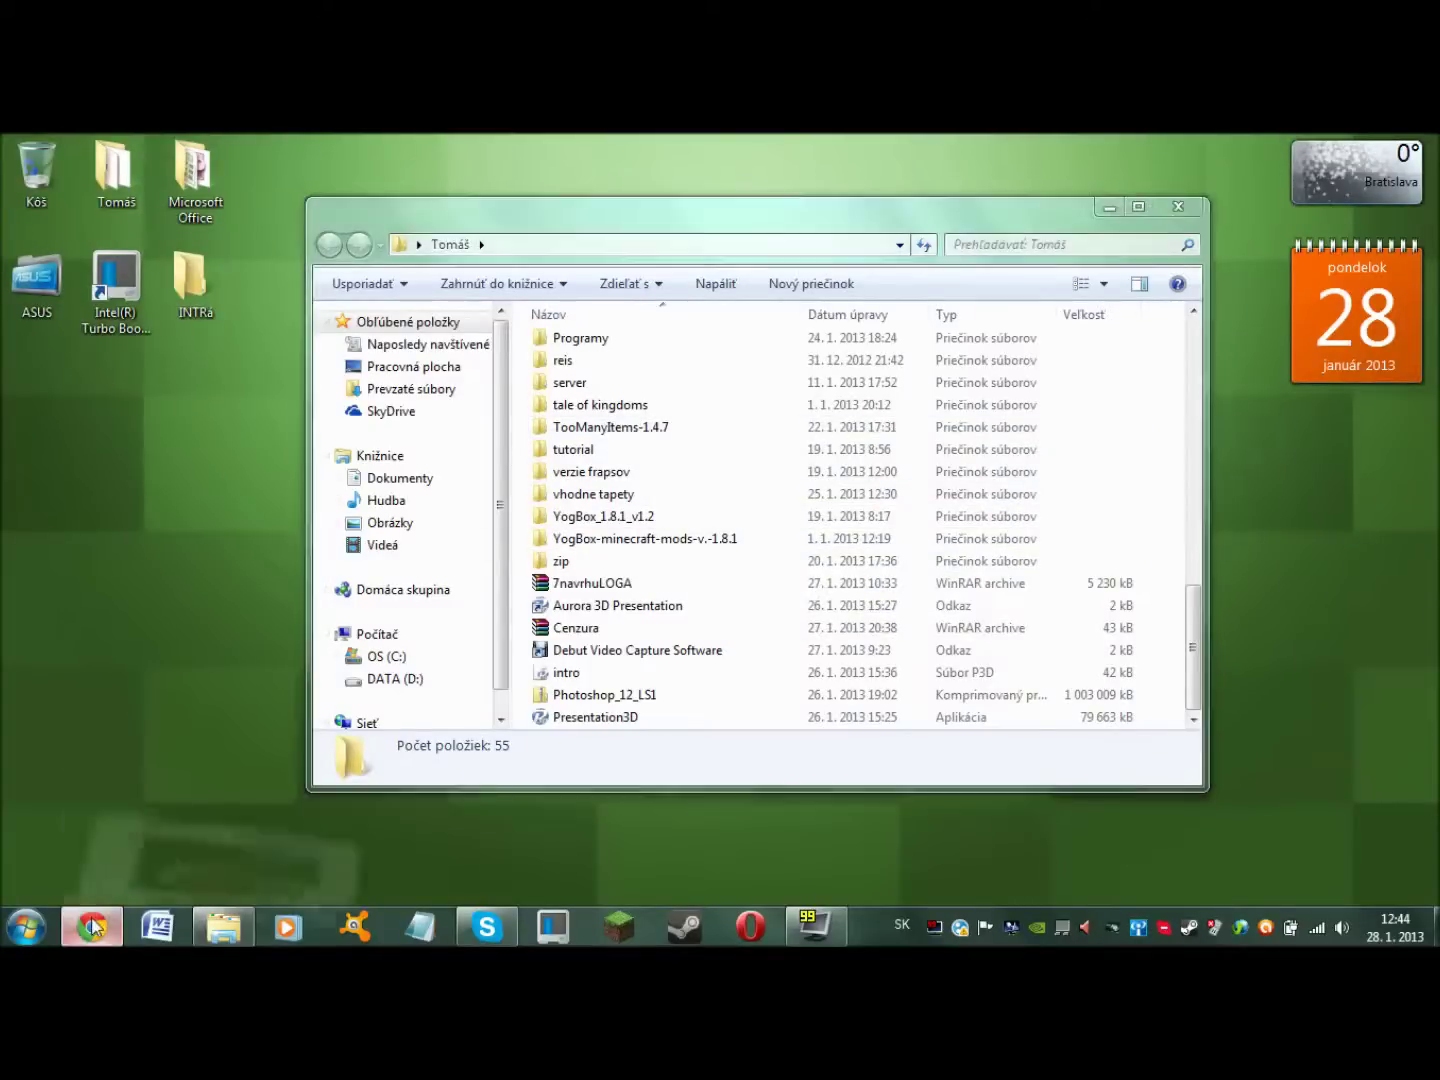
pyautogui.click(950, 145)
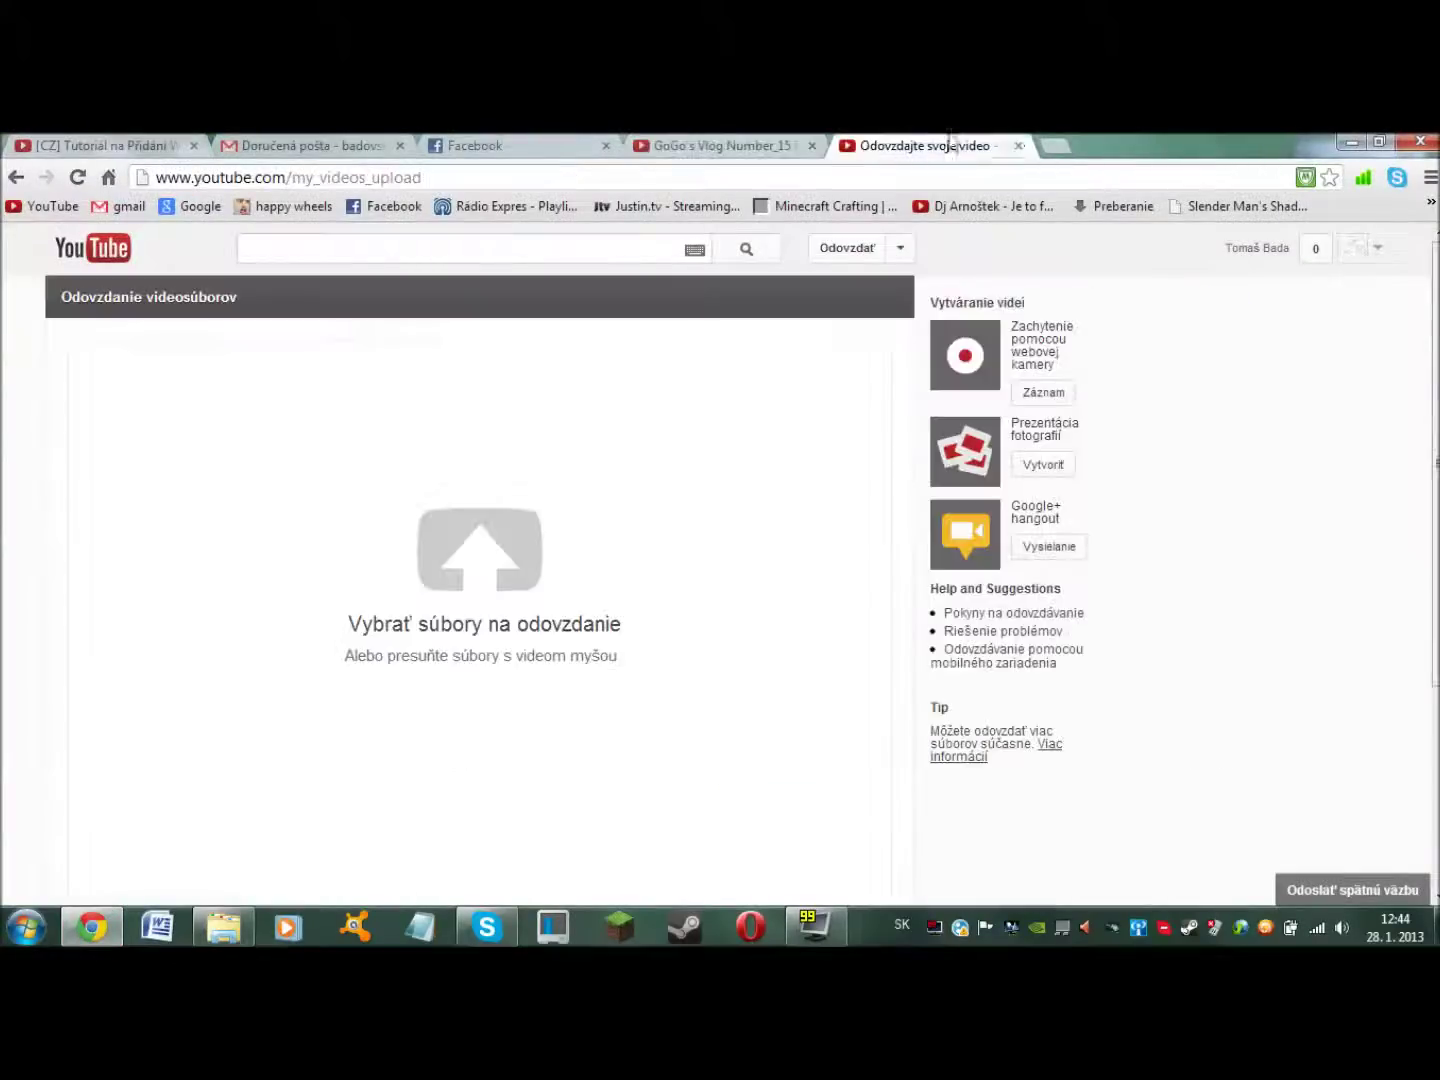
pyautogui.click(1066, 146)
pyautogui.click(1019, 146)
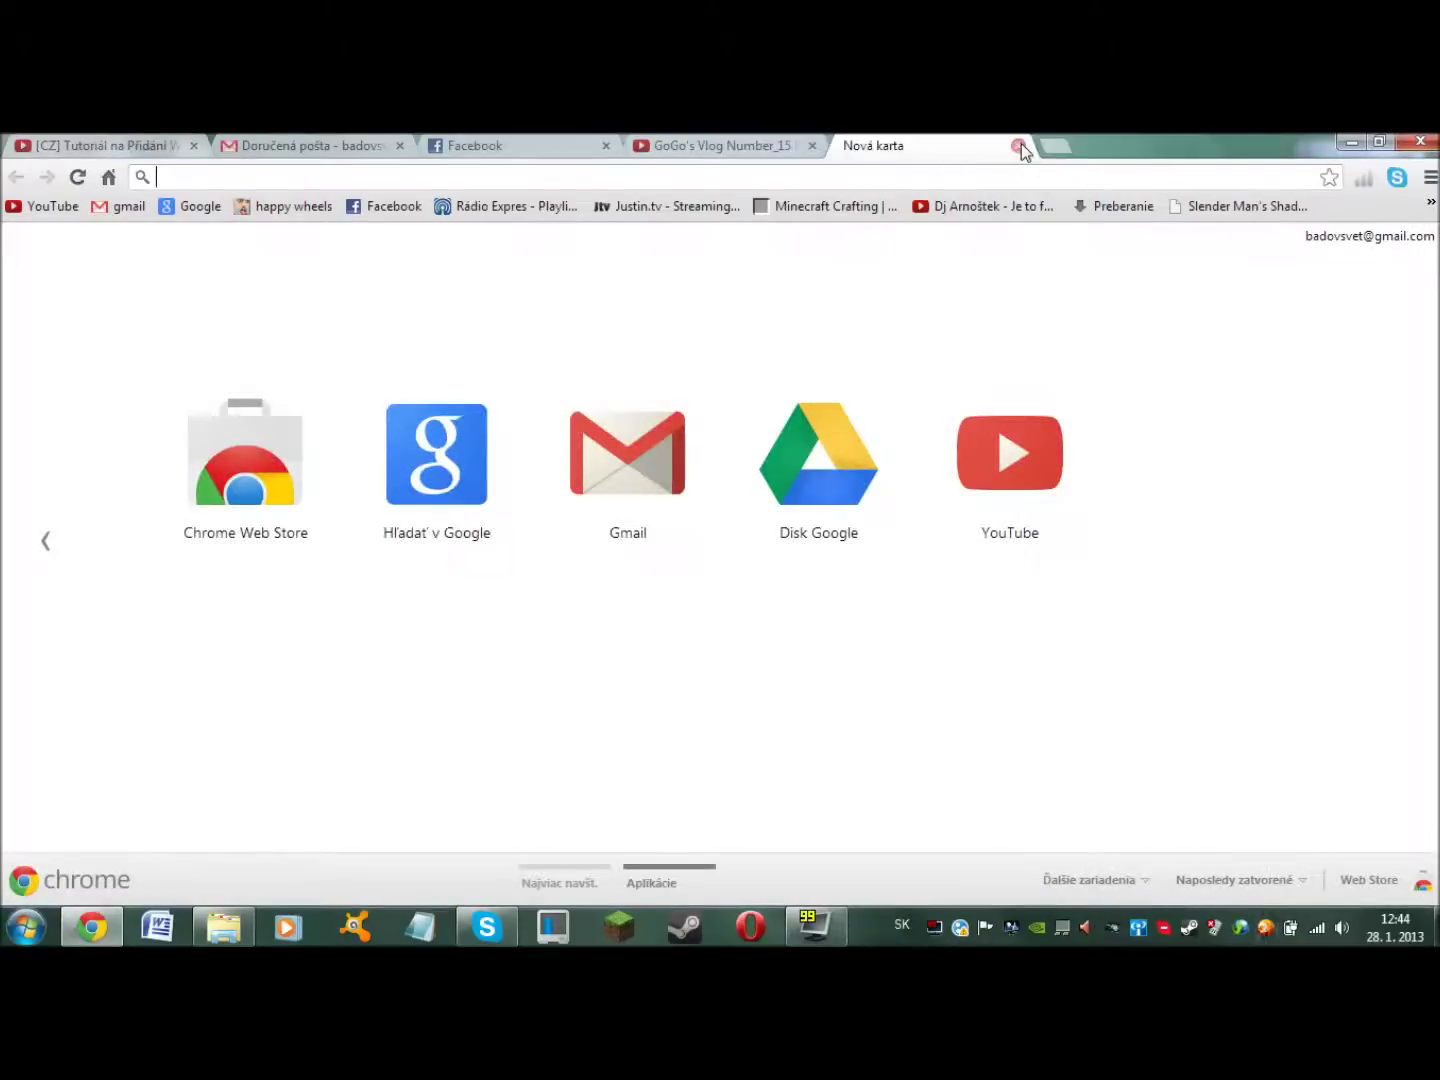
pyautogui.click(196, 207)
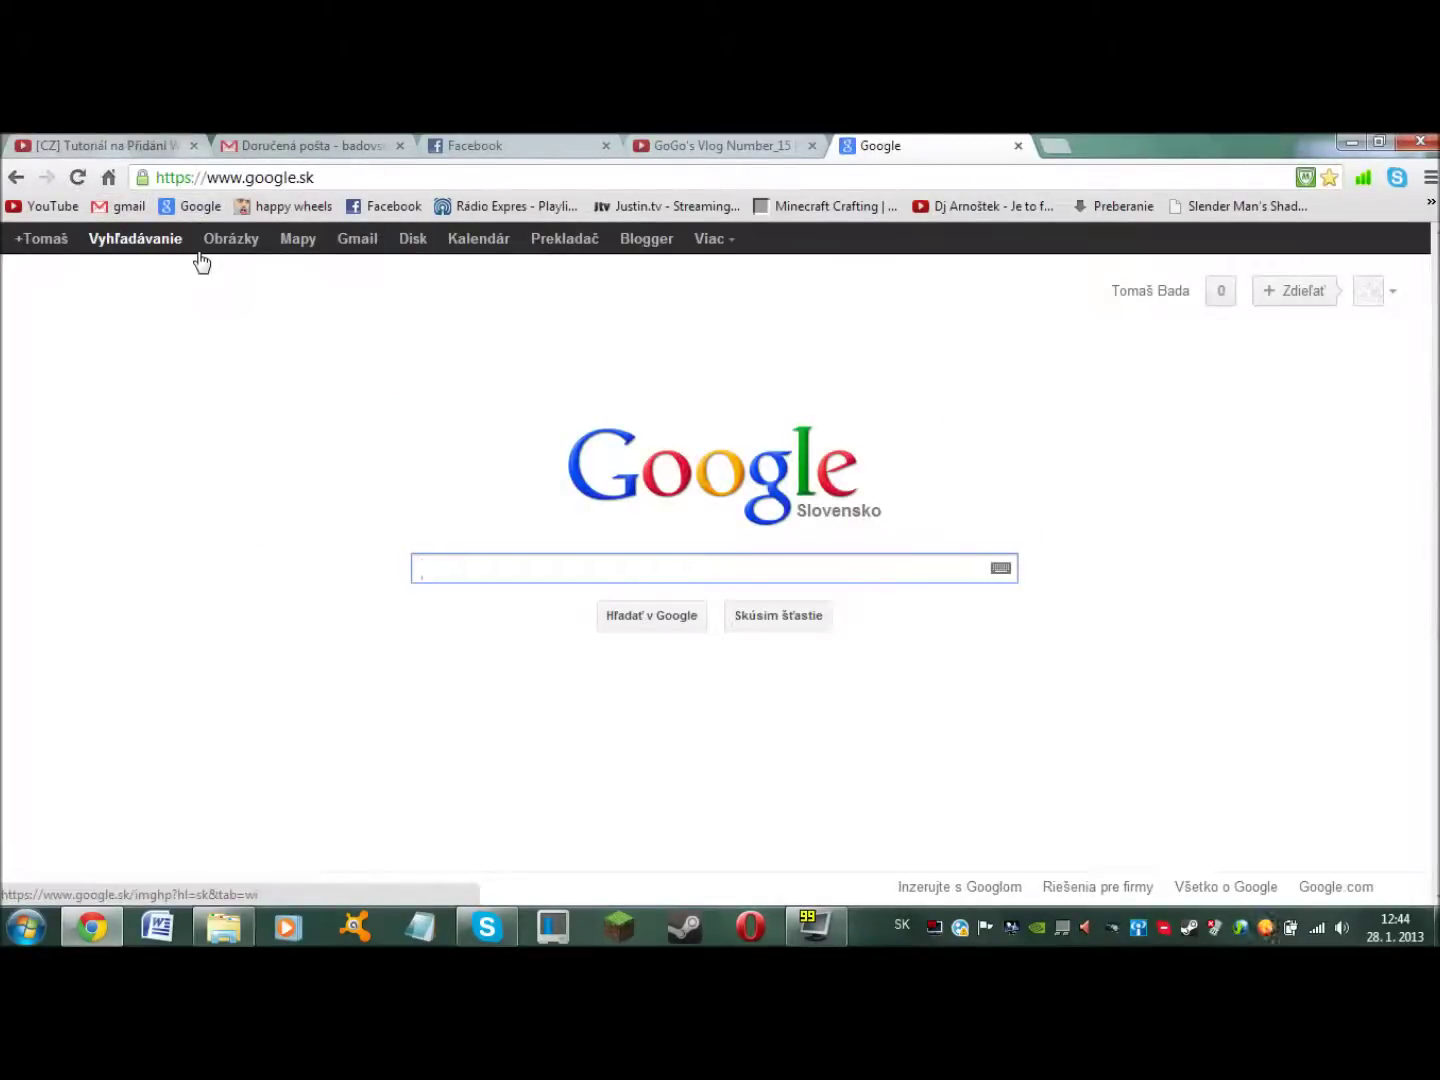
pyautogui.click(249, 245)
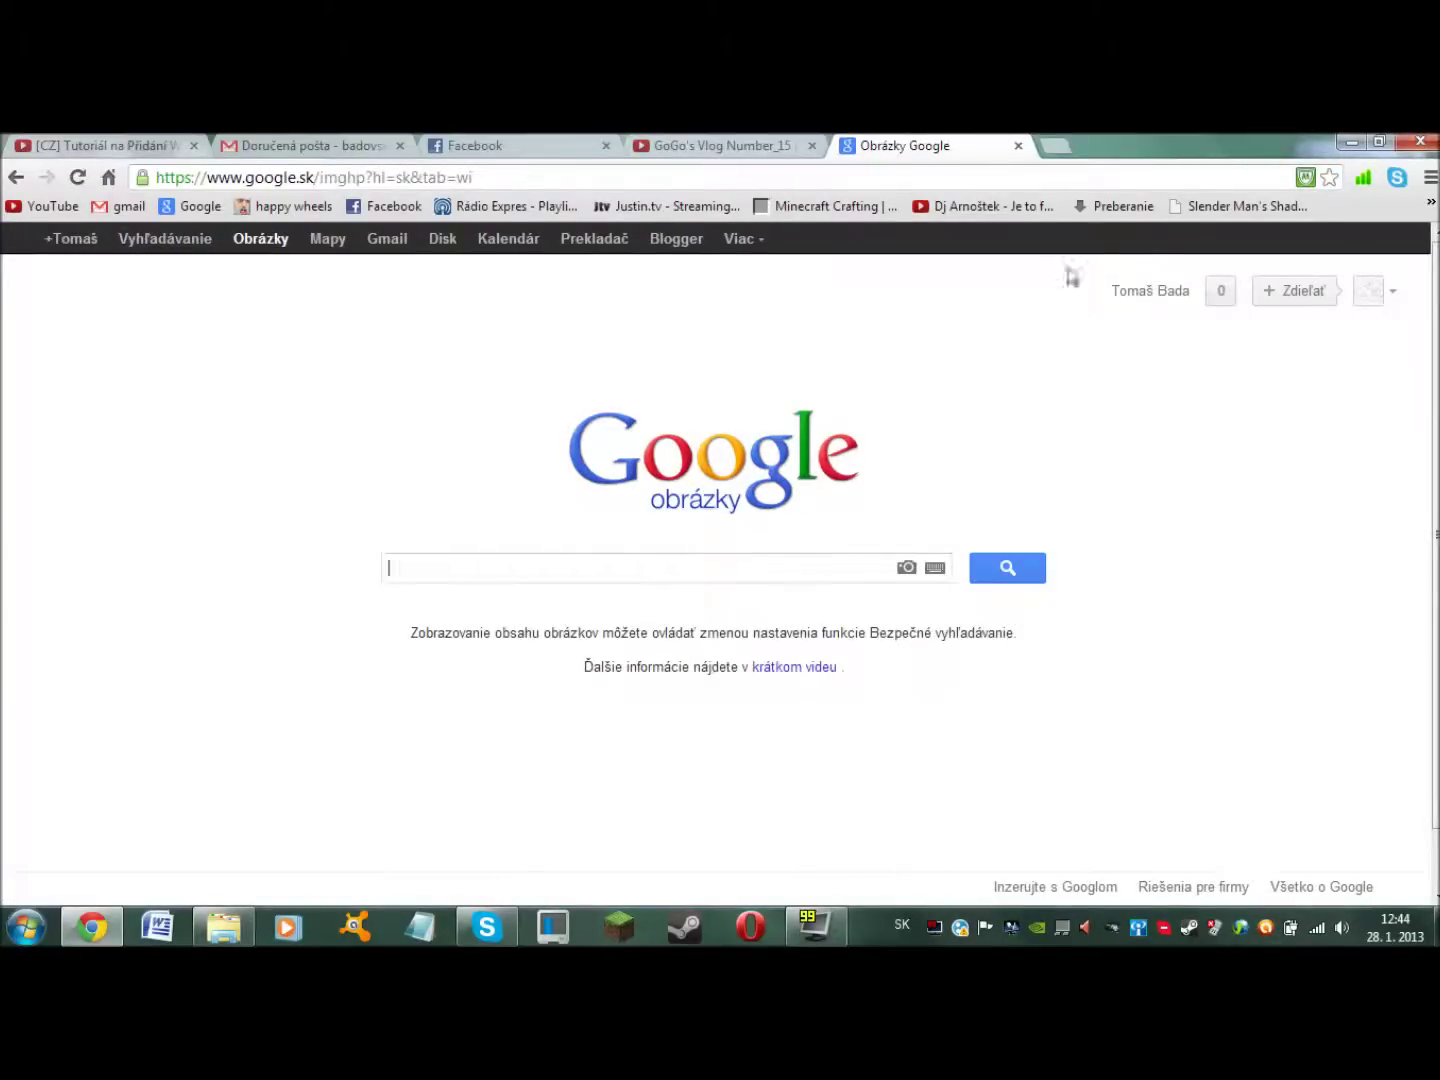
# Step: Search Google Images for "youtube"
pyautogui.click(1345, 142)
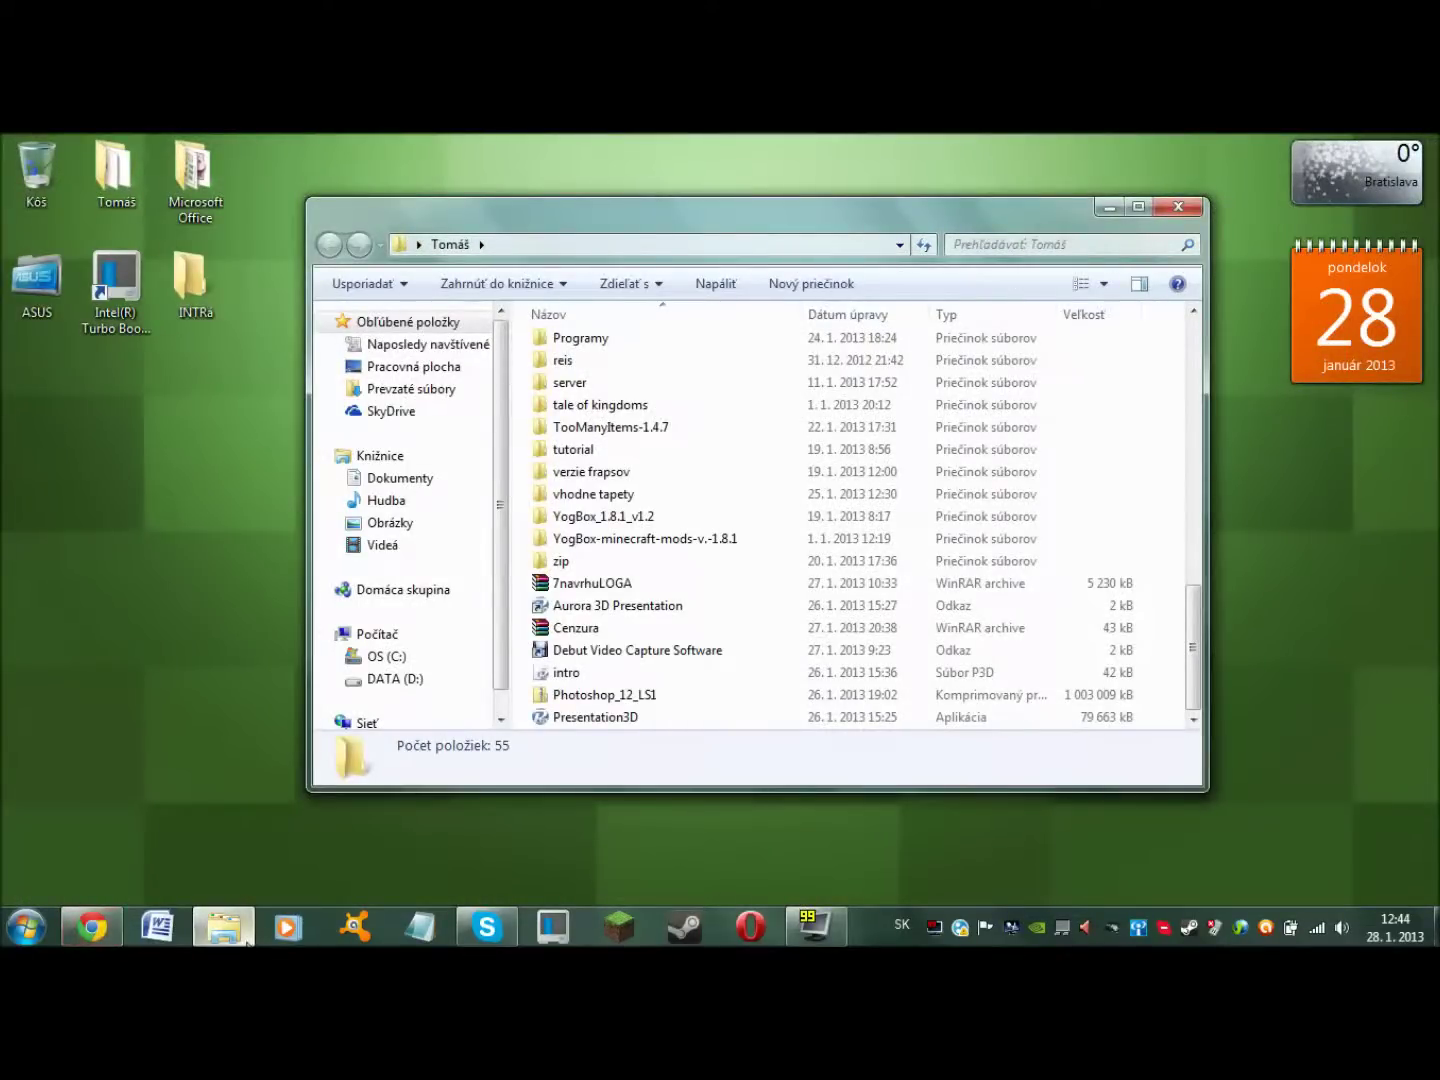
pyautogui.click(68, 938)
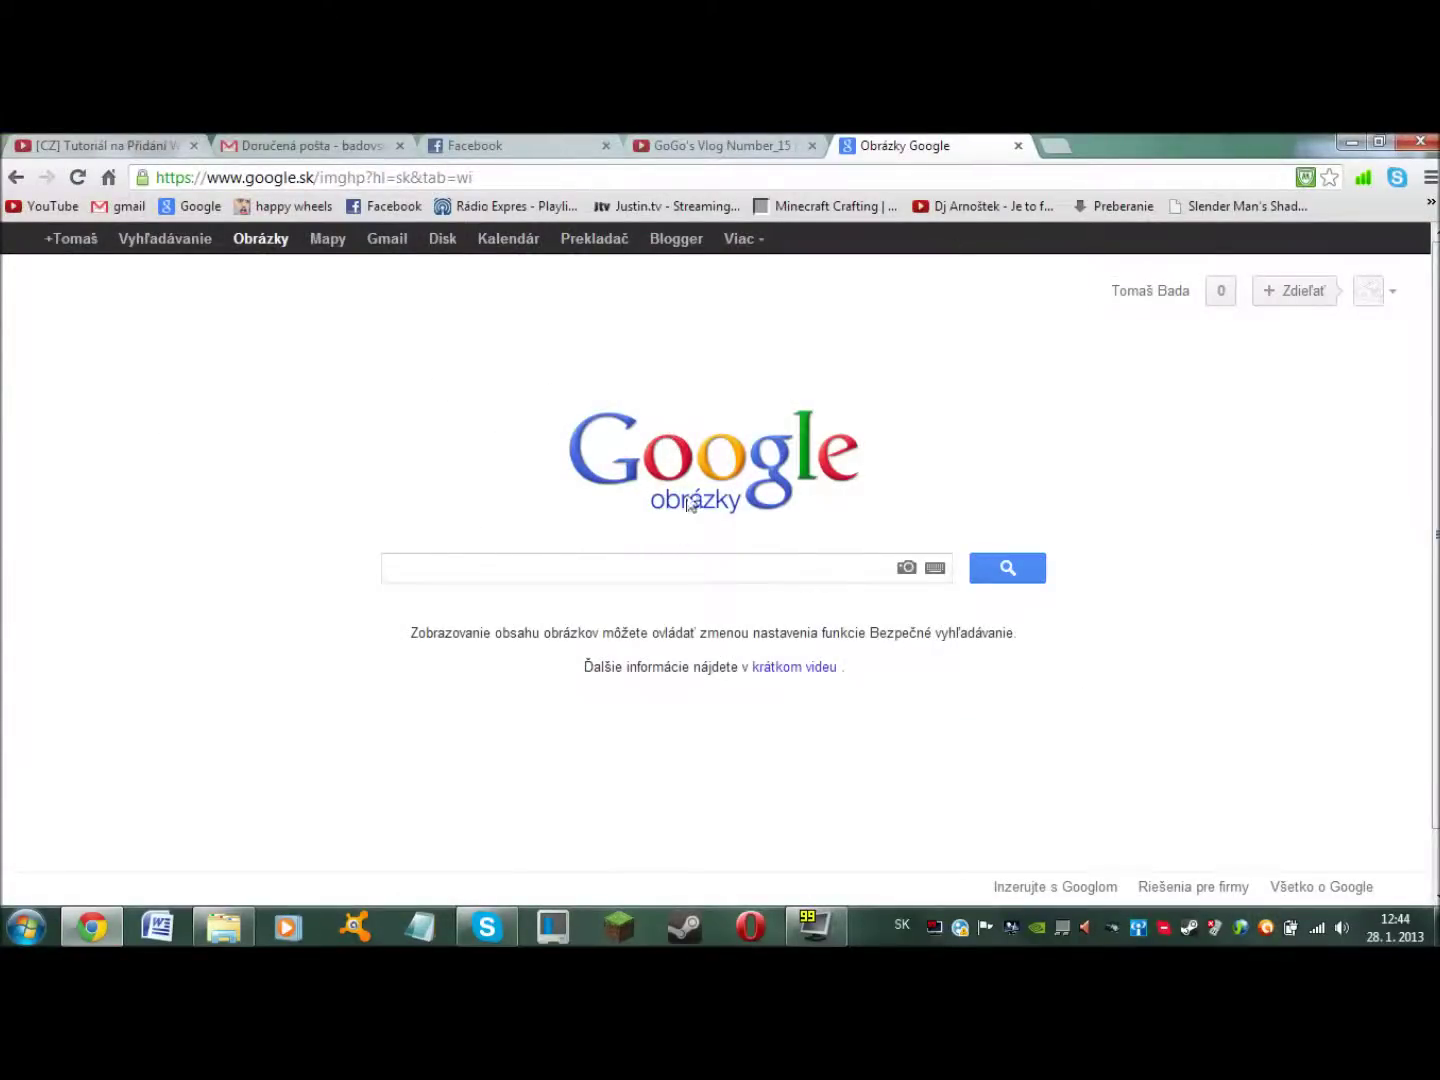
pyautogui.write('youtube')
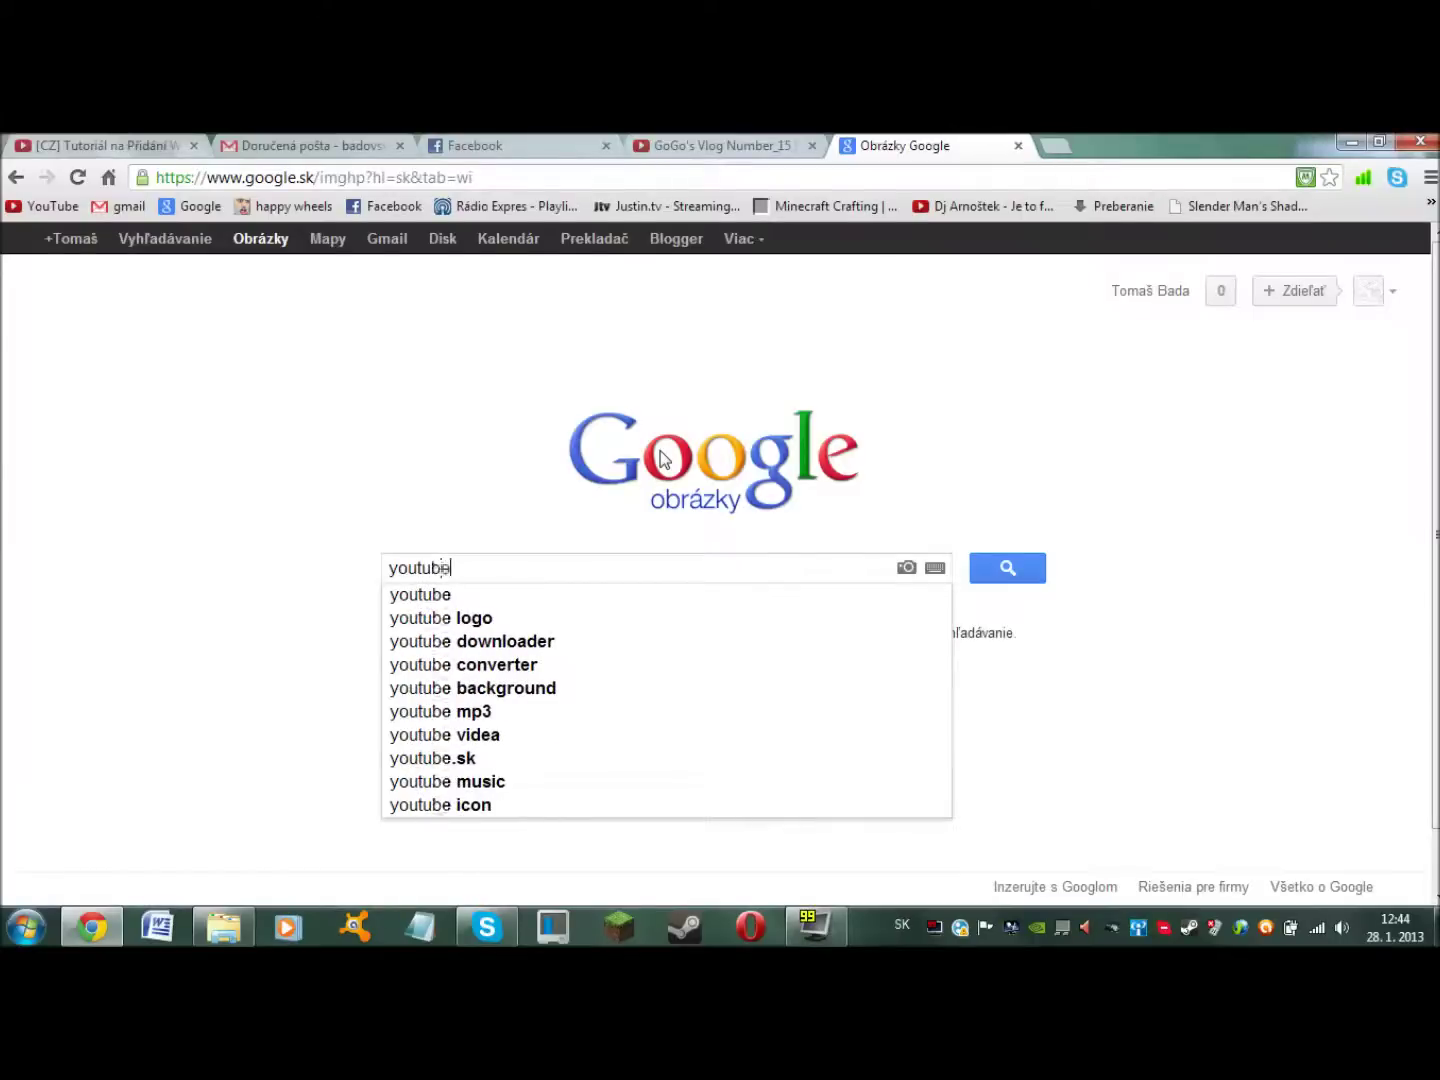
pyautogui.press('Return')
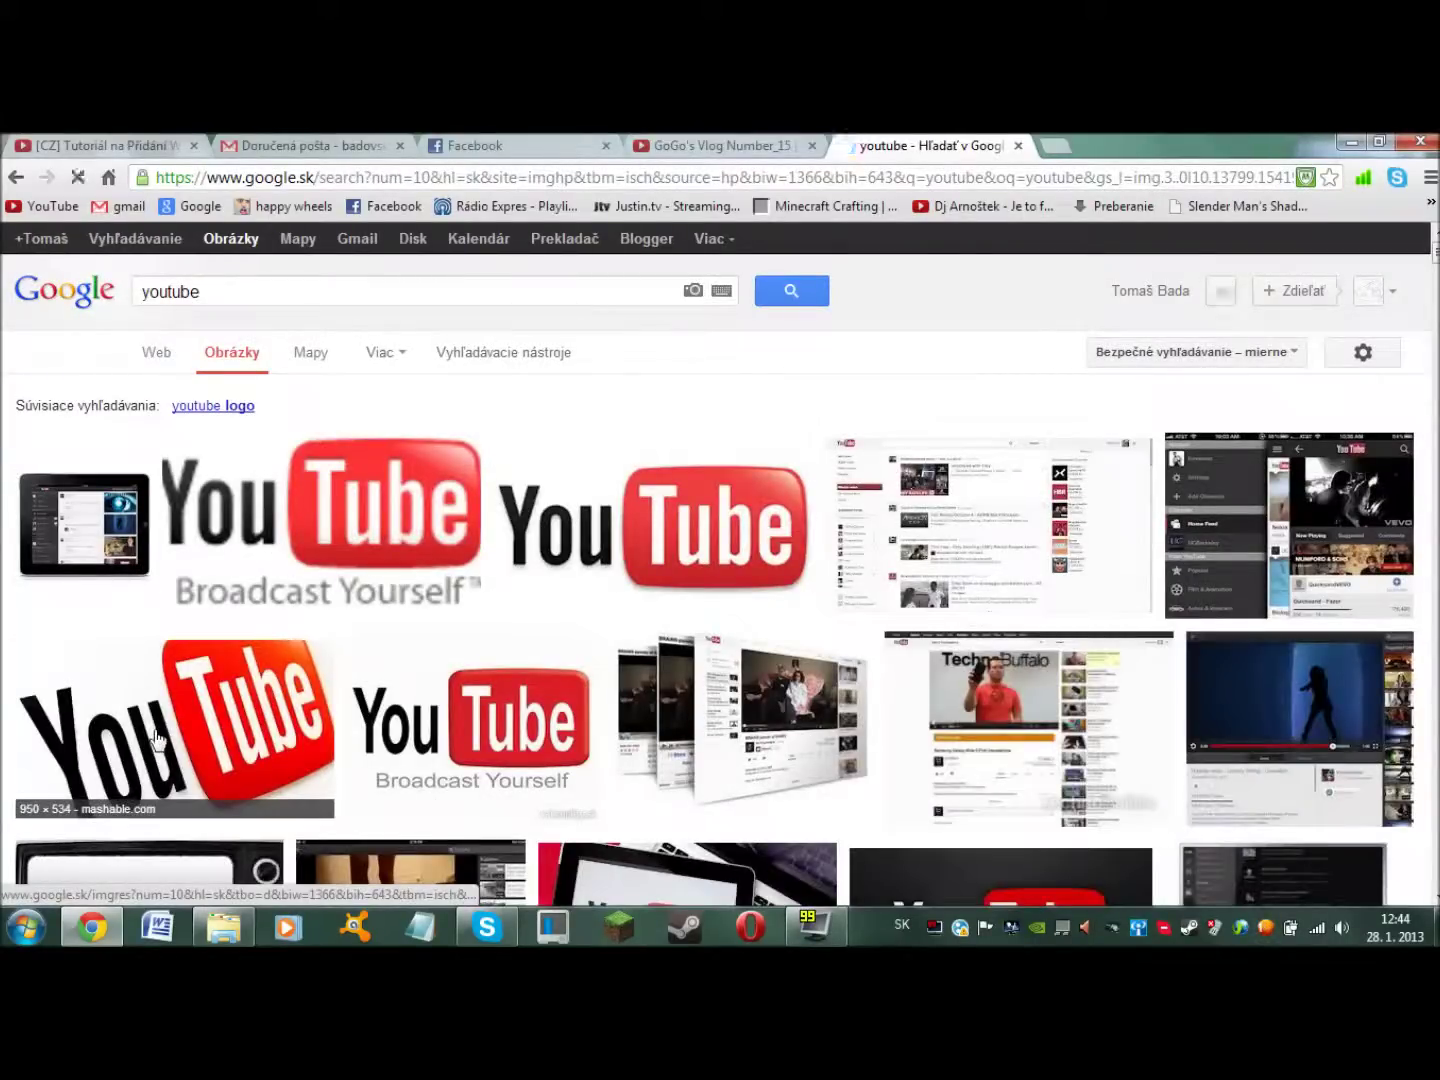
# Step: Save the tilted 950 × 534 YouTube logo from mashable.com to the desktop as "youtube logo" in JPEG format
pyautogui.click(155, 738)
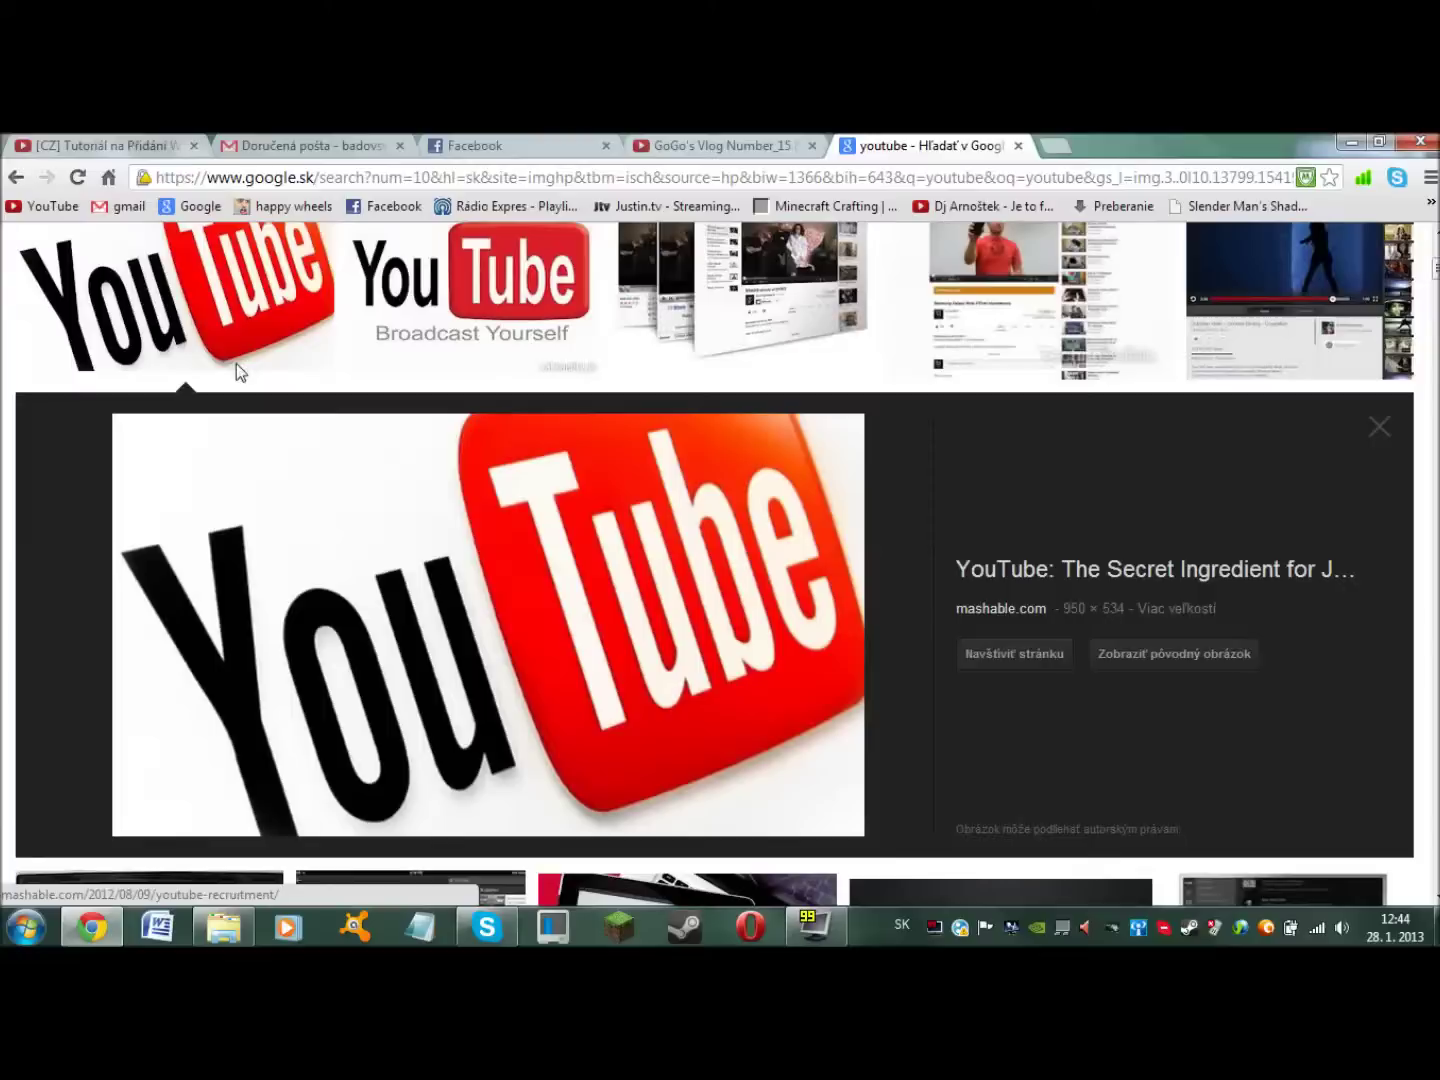
pyautogui.rightClick(235, 369)
pyautogui.rightClick(170, 305)
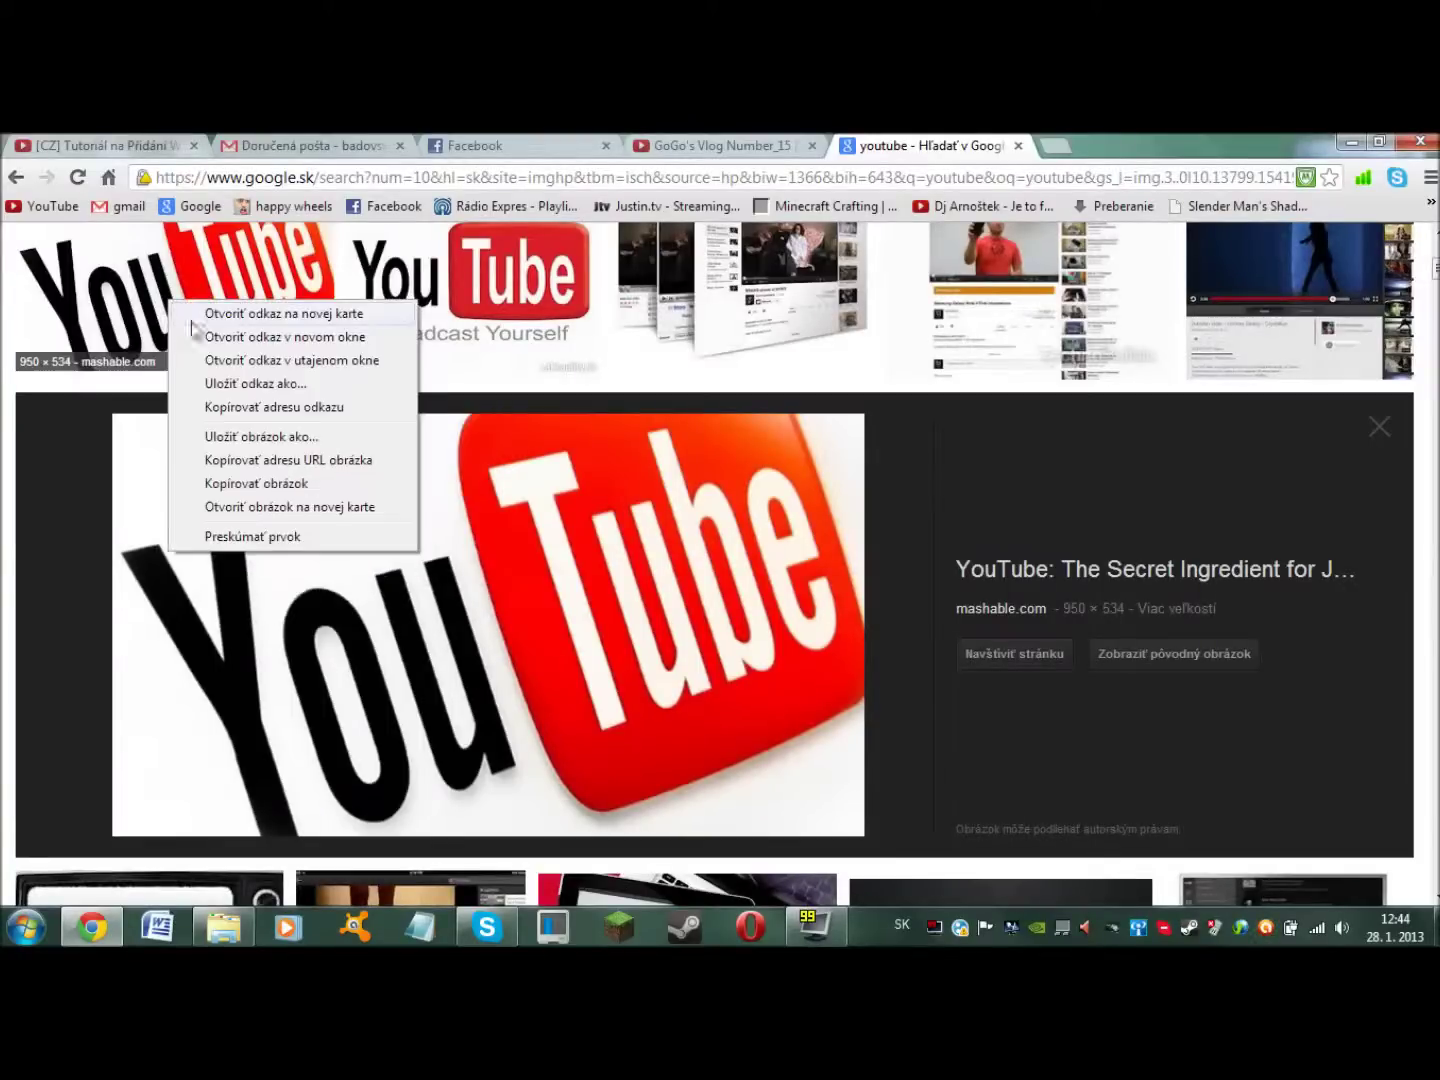
pyautogui.click(255, 460)
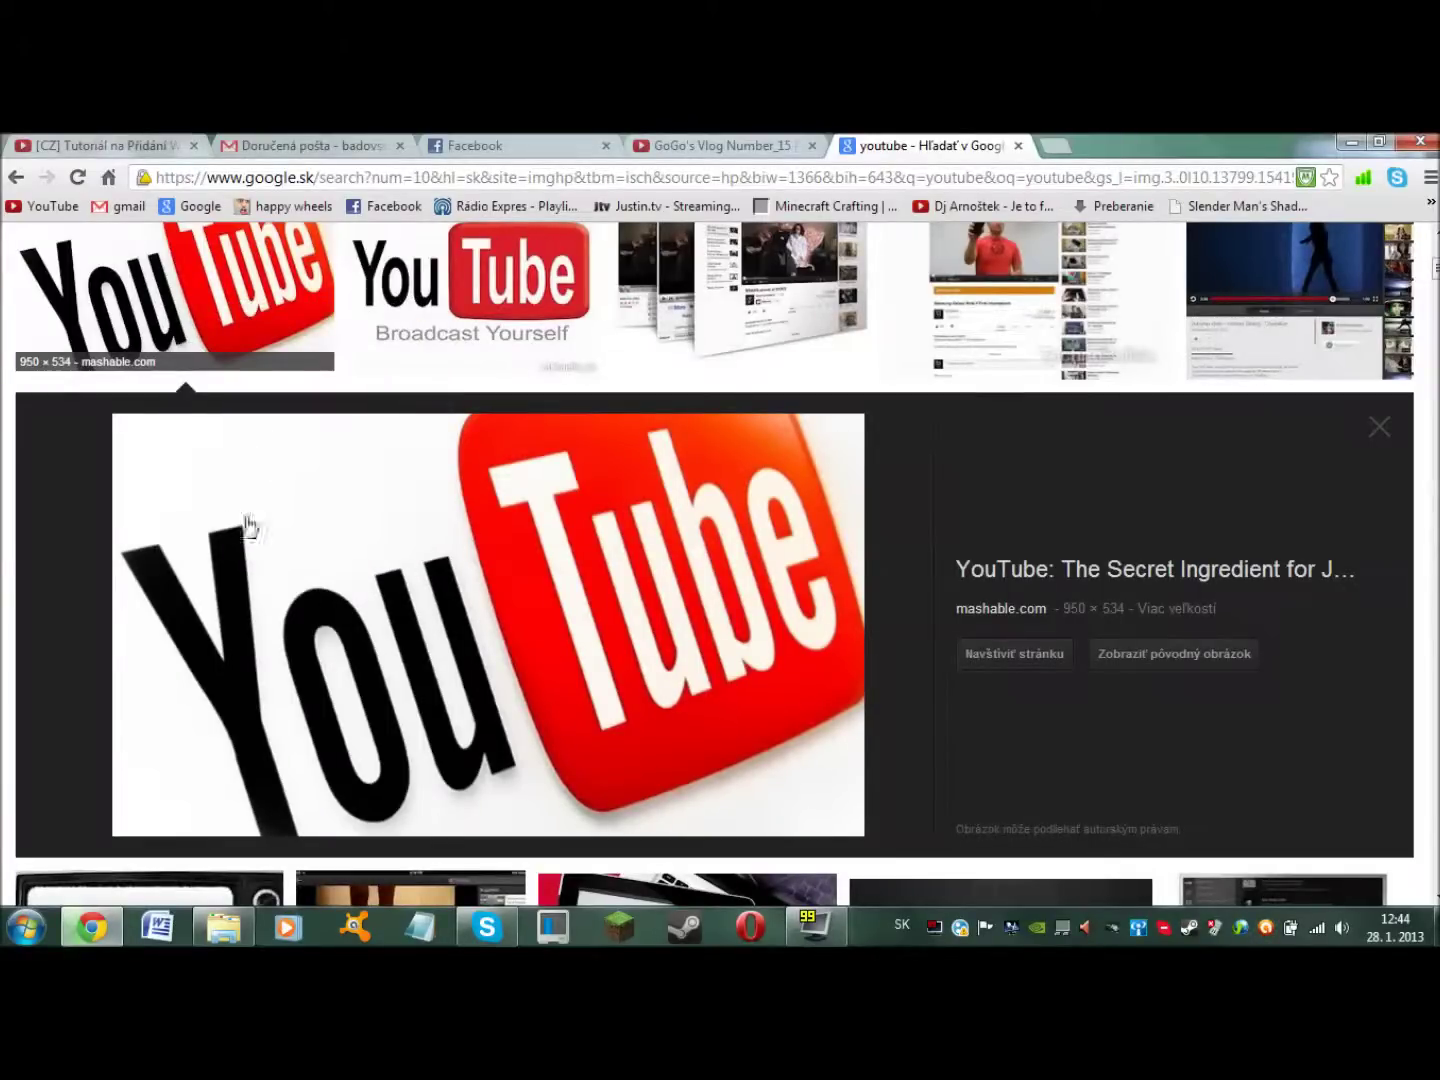
pyautogui.hotkey('ctrl', 's')
pyautogui.rightClick(182, 300)
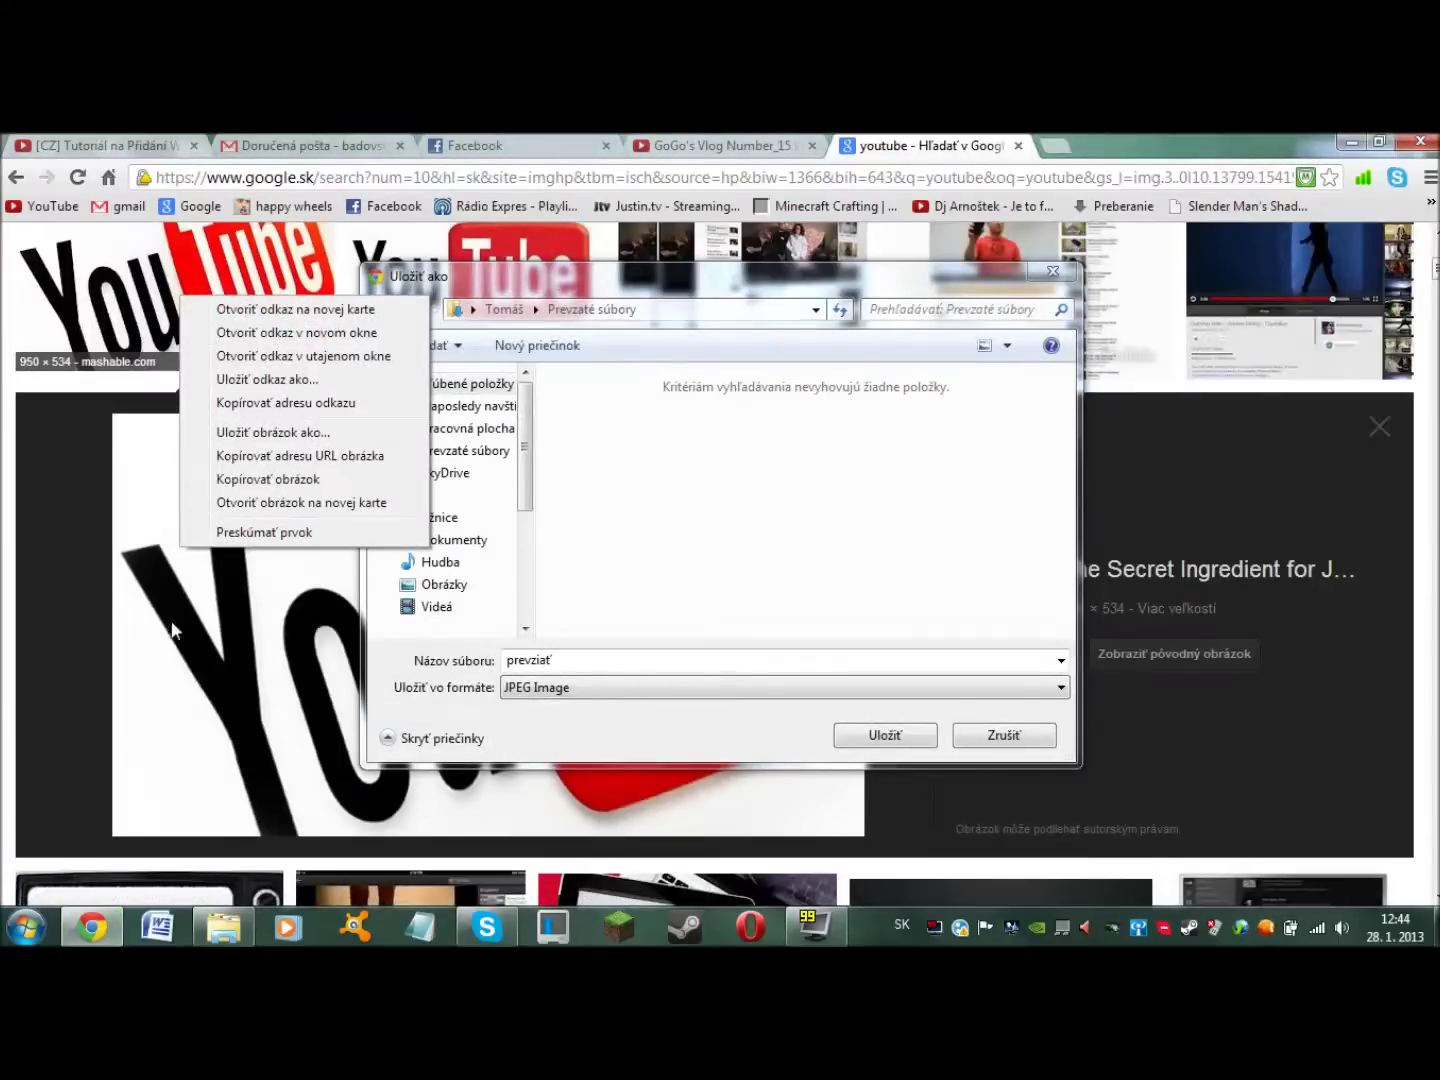
pyautogui.click(3, 545)
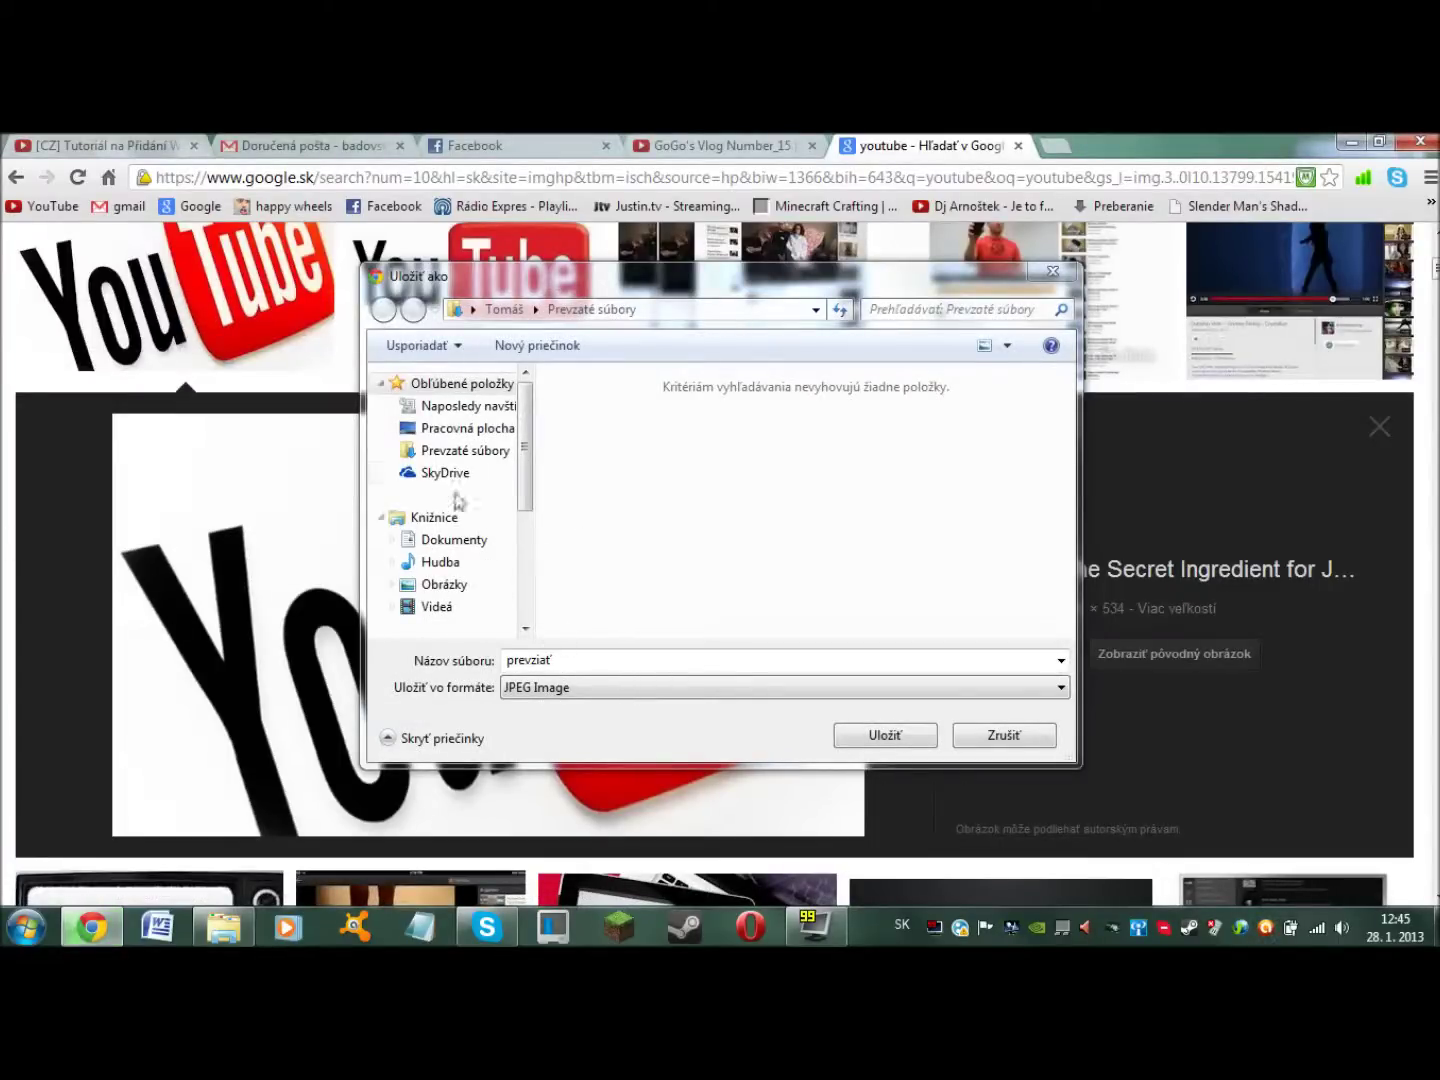
pyautogui.click(480, 429)
pyautogui.press('BackSpace')
pyautogui.write('youtube logo')
pyautogui.click(900, 734)
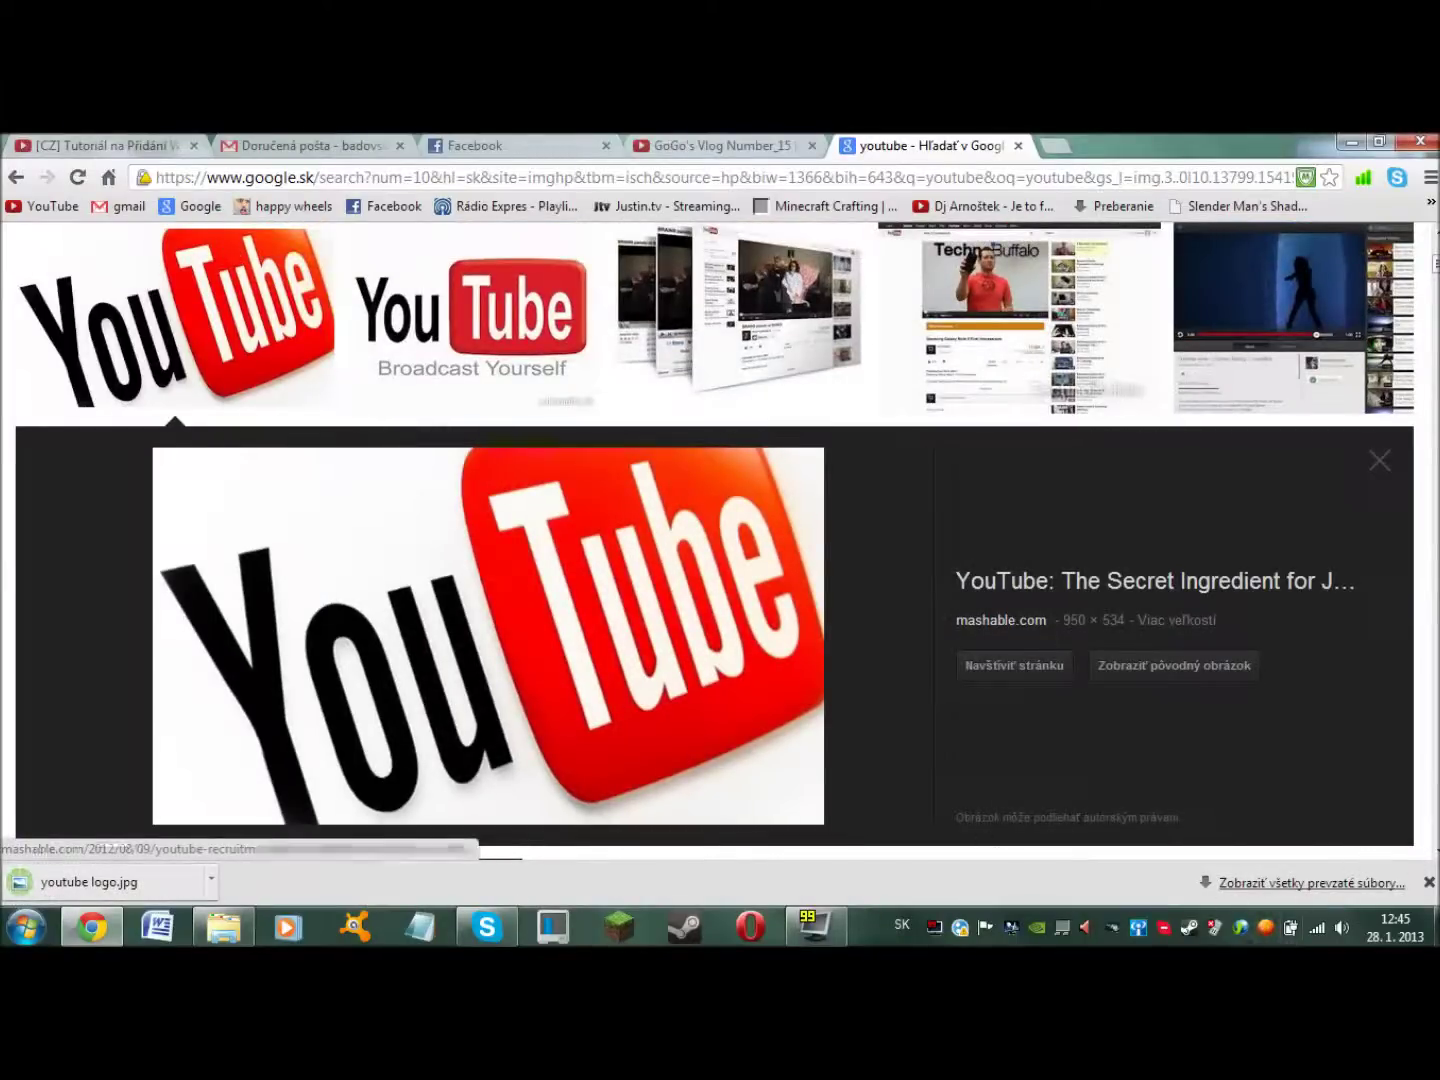
# Step: Dismiss the download bar and reveal the desktop with the folder window moved aside to check the saved logo
pyautogui.click(1428, 882)
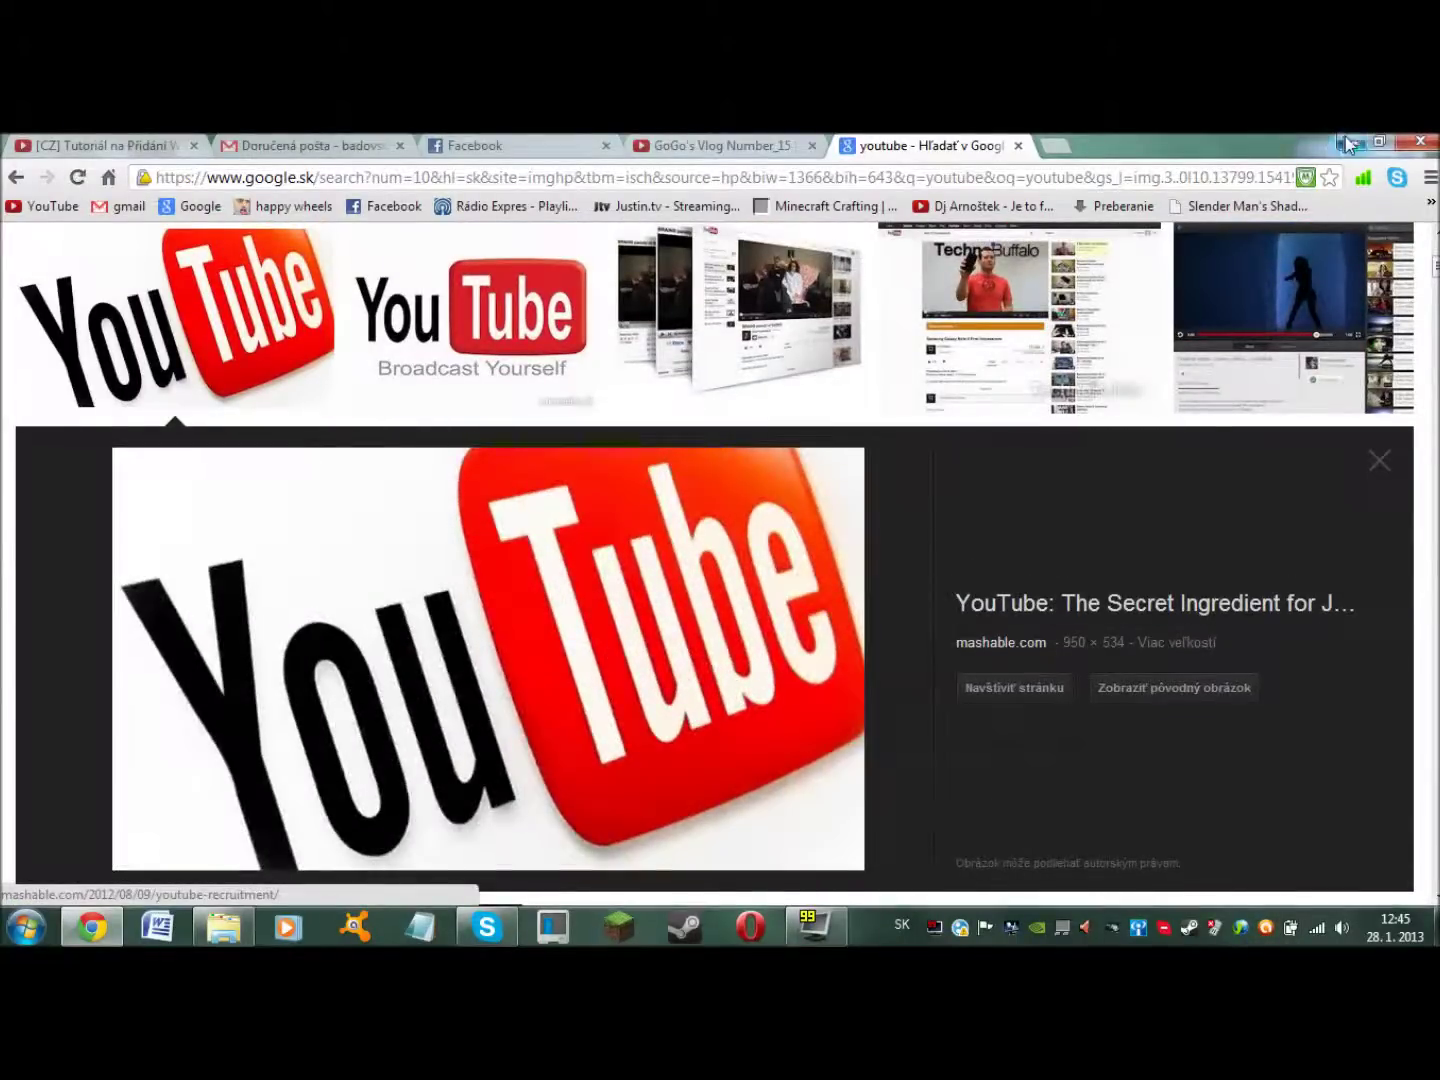
pyautogui.click(1350, 142)
pyautogui.moveTo(656, 222); pyautogui.dragTo(801, 209)
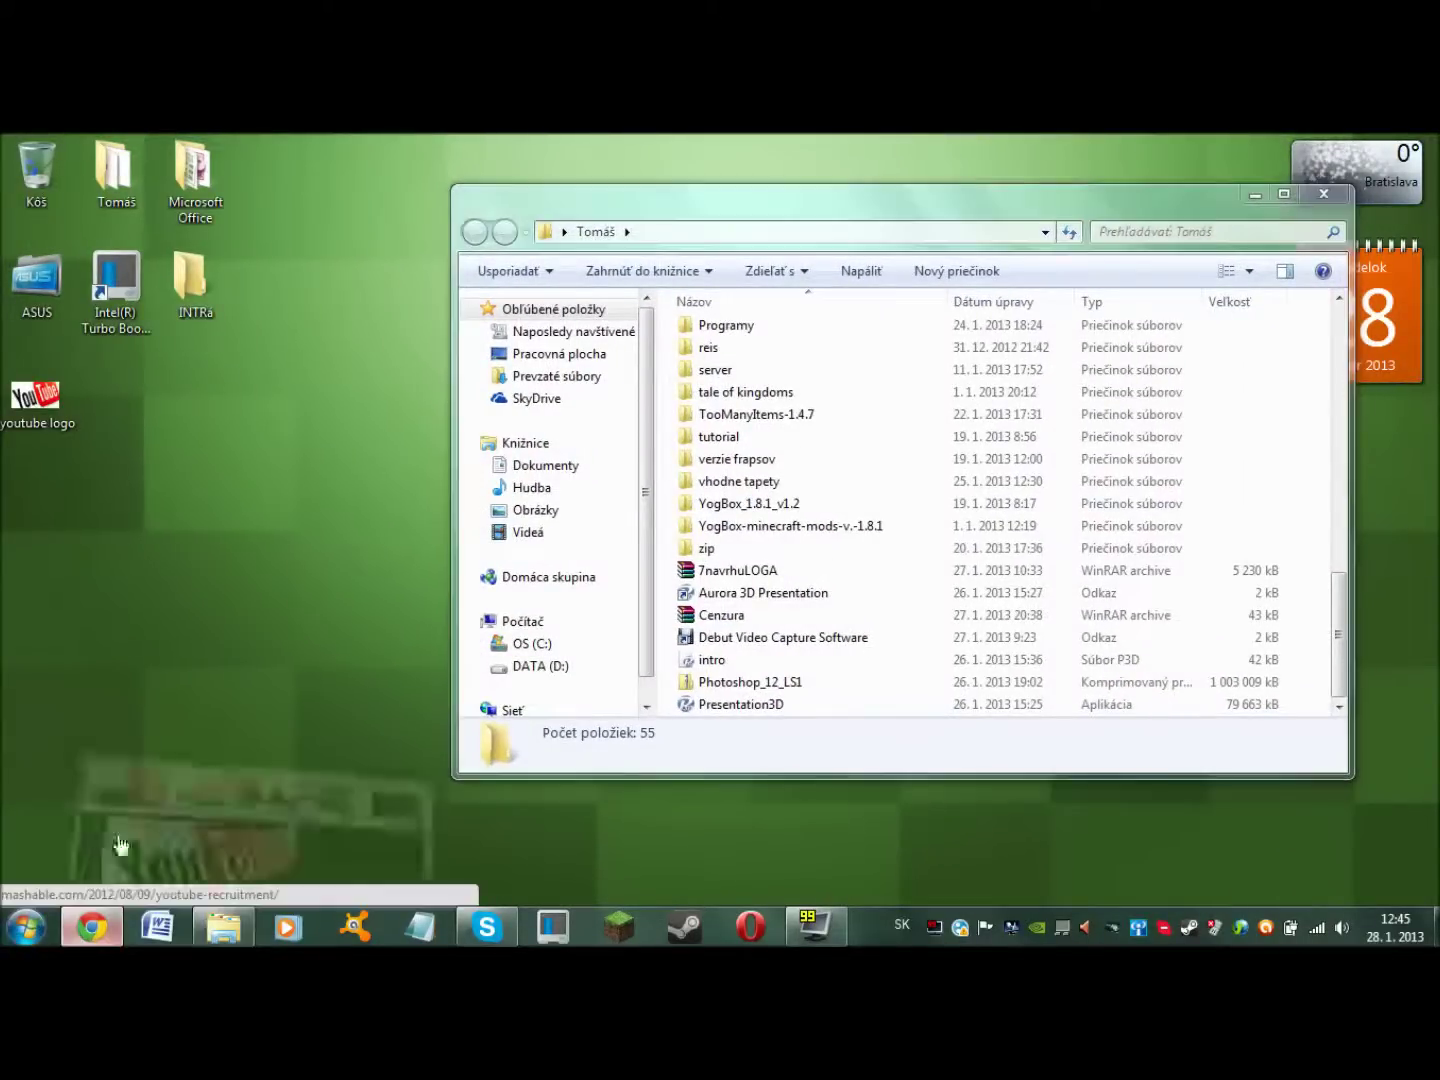
# Step: Return to Chrome and replace the image search term with "cierna farba"
pyautogui.click(90, 922)
pyautogui.moveTo(201, 291); pyautogui.dragTo(140, 292)
pyautogui.press('BackSpace')
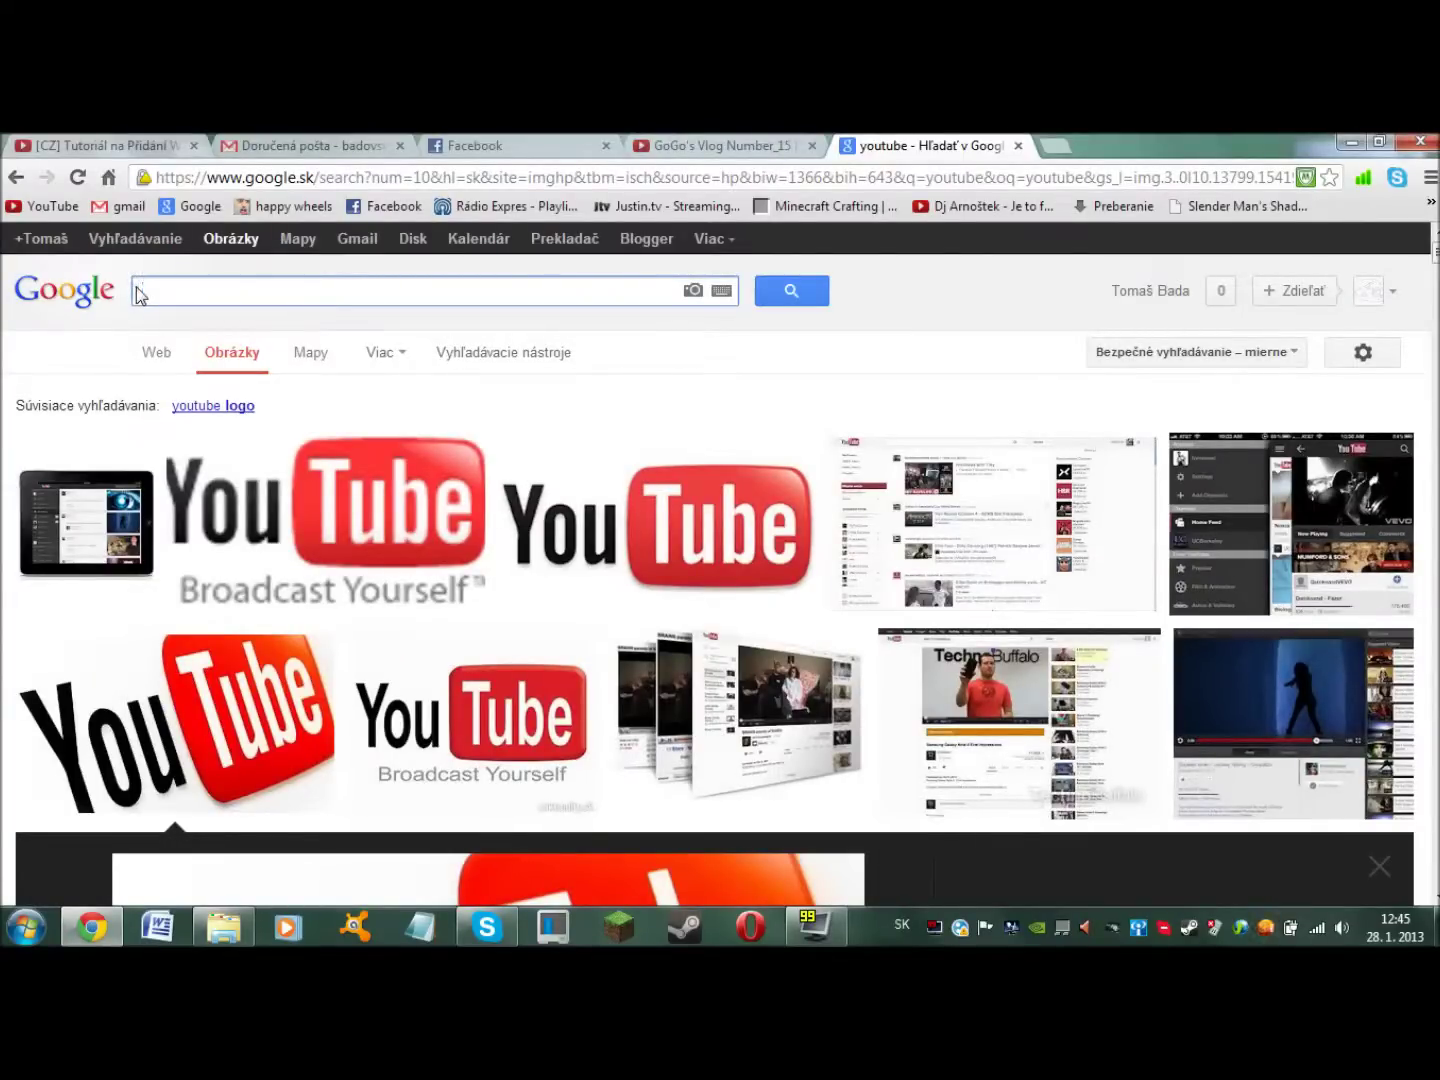
pyautogui.write('cierna farba')
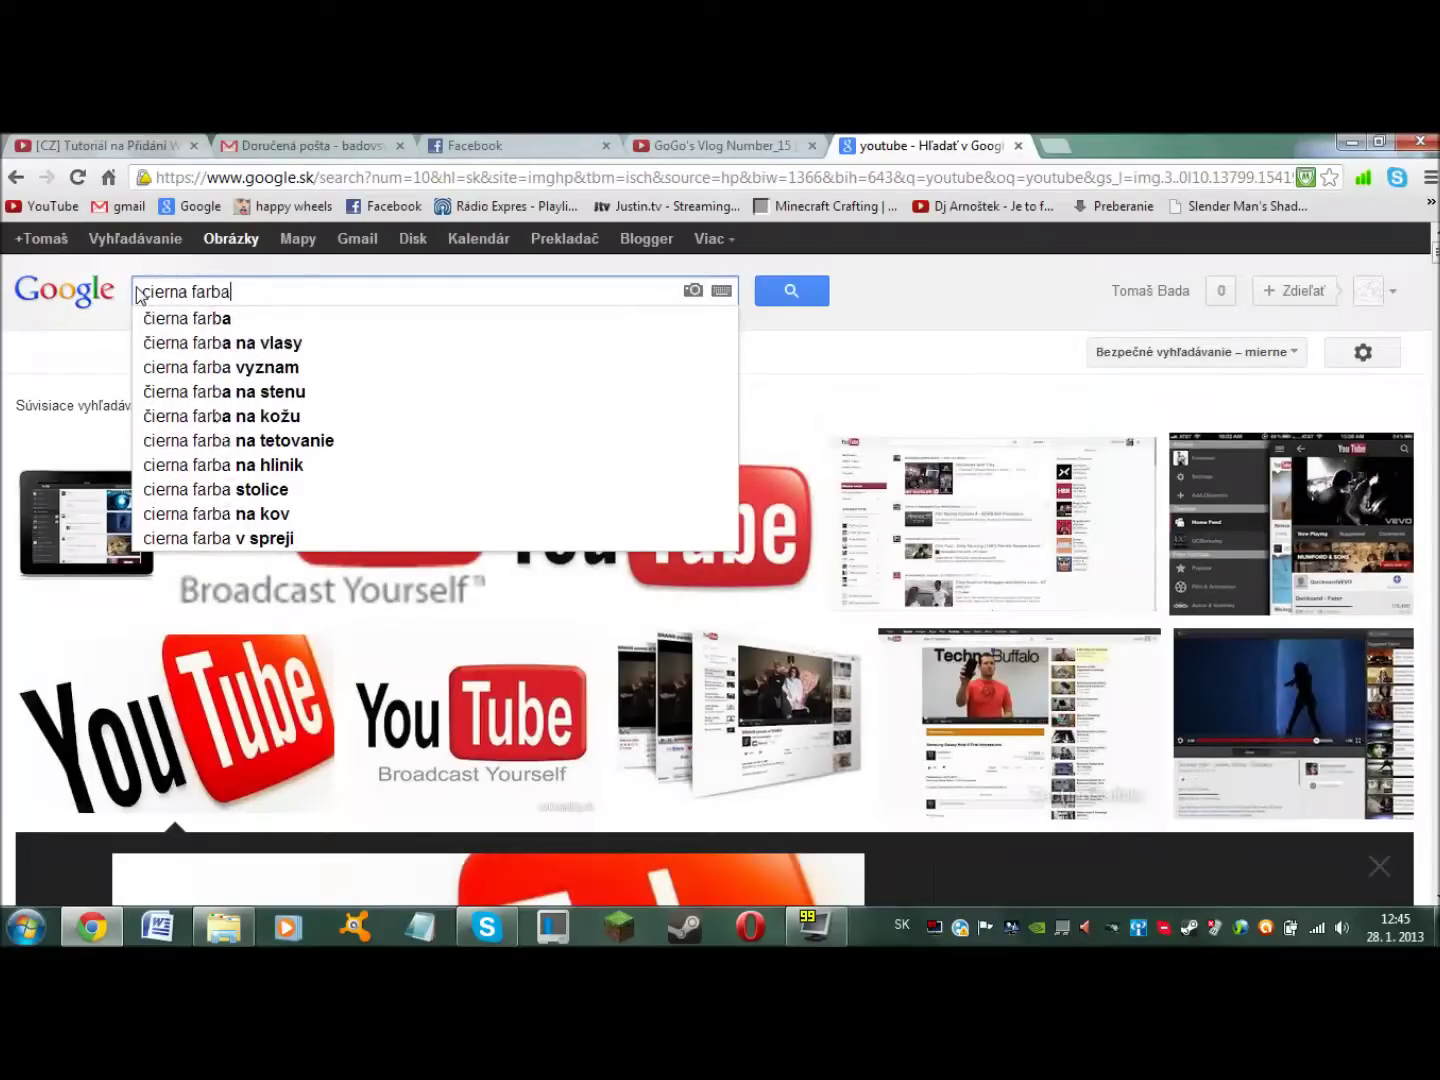
pyautogui.press('Return')
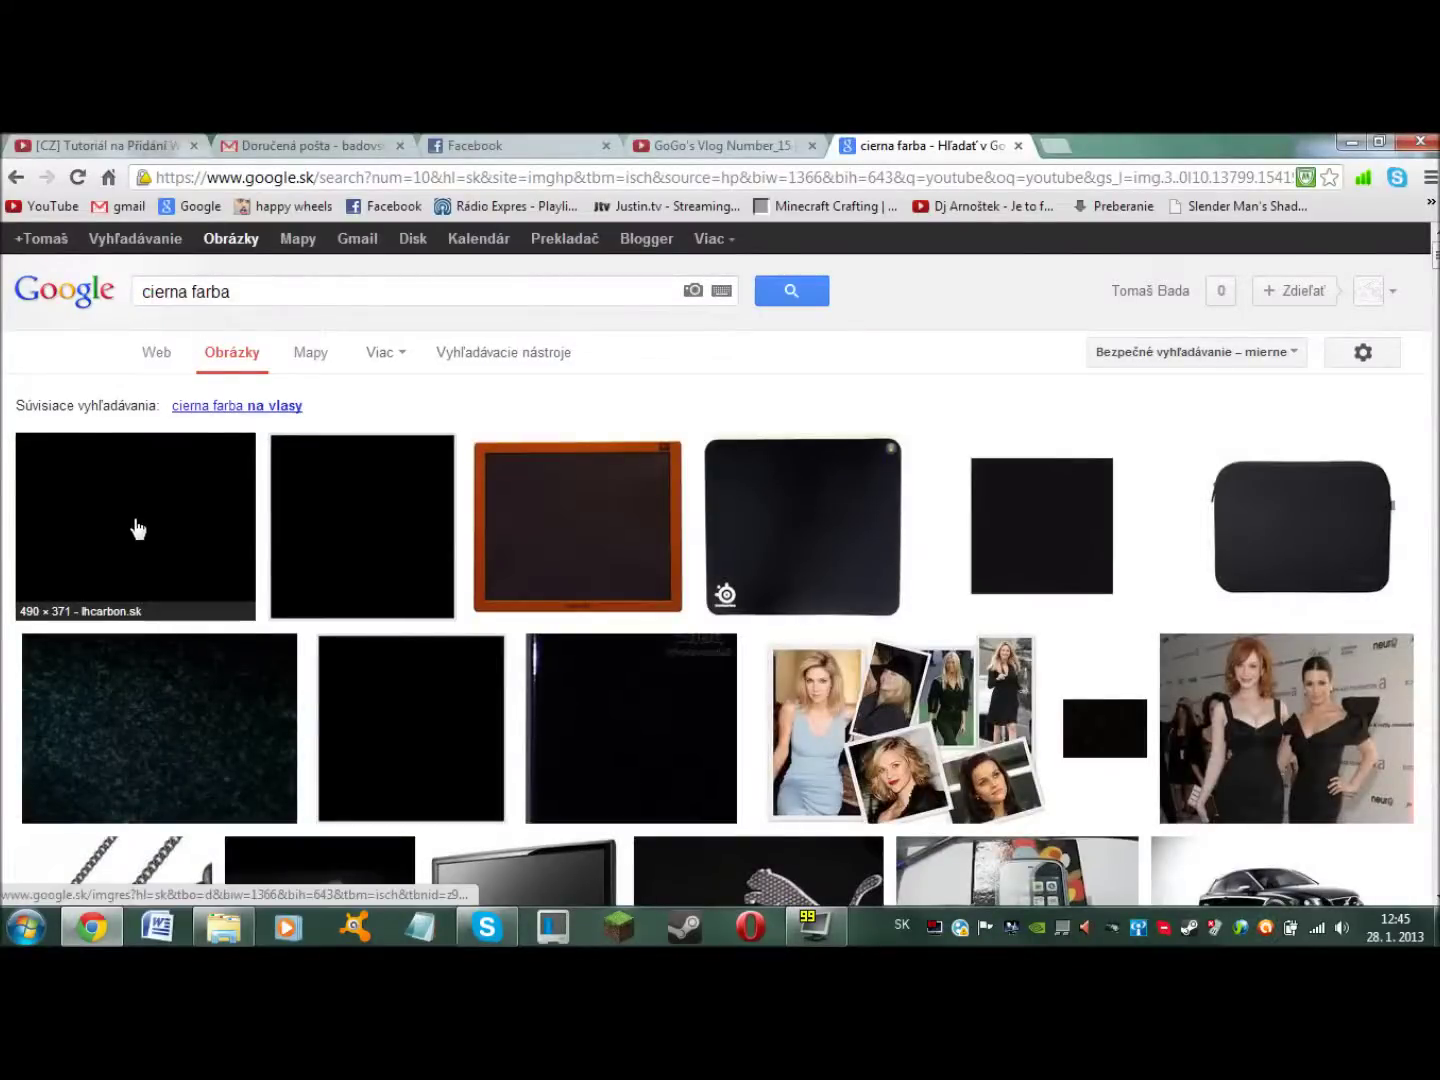
# Step: Save the first plain black image, 490 × 371 from lhcarbon.sk, to the desktop as "cierna farba" and dismiss the download bar
pyautogui.click(135, 524)
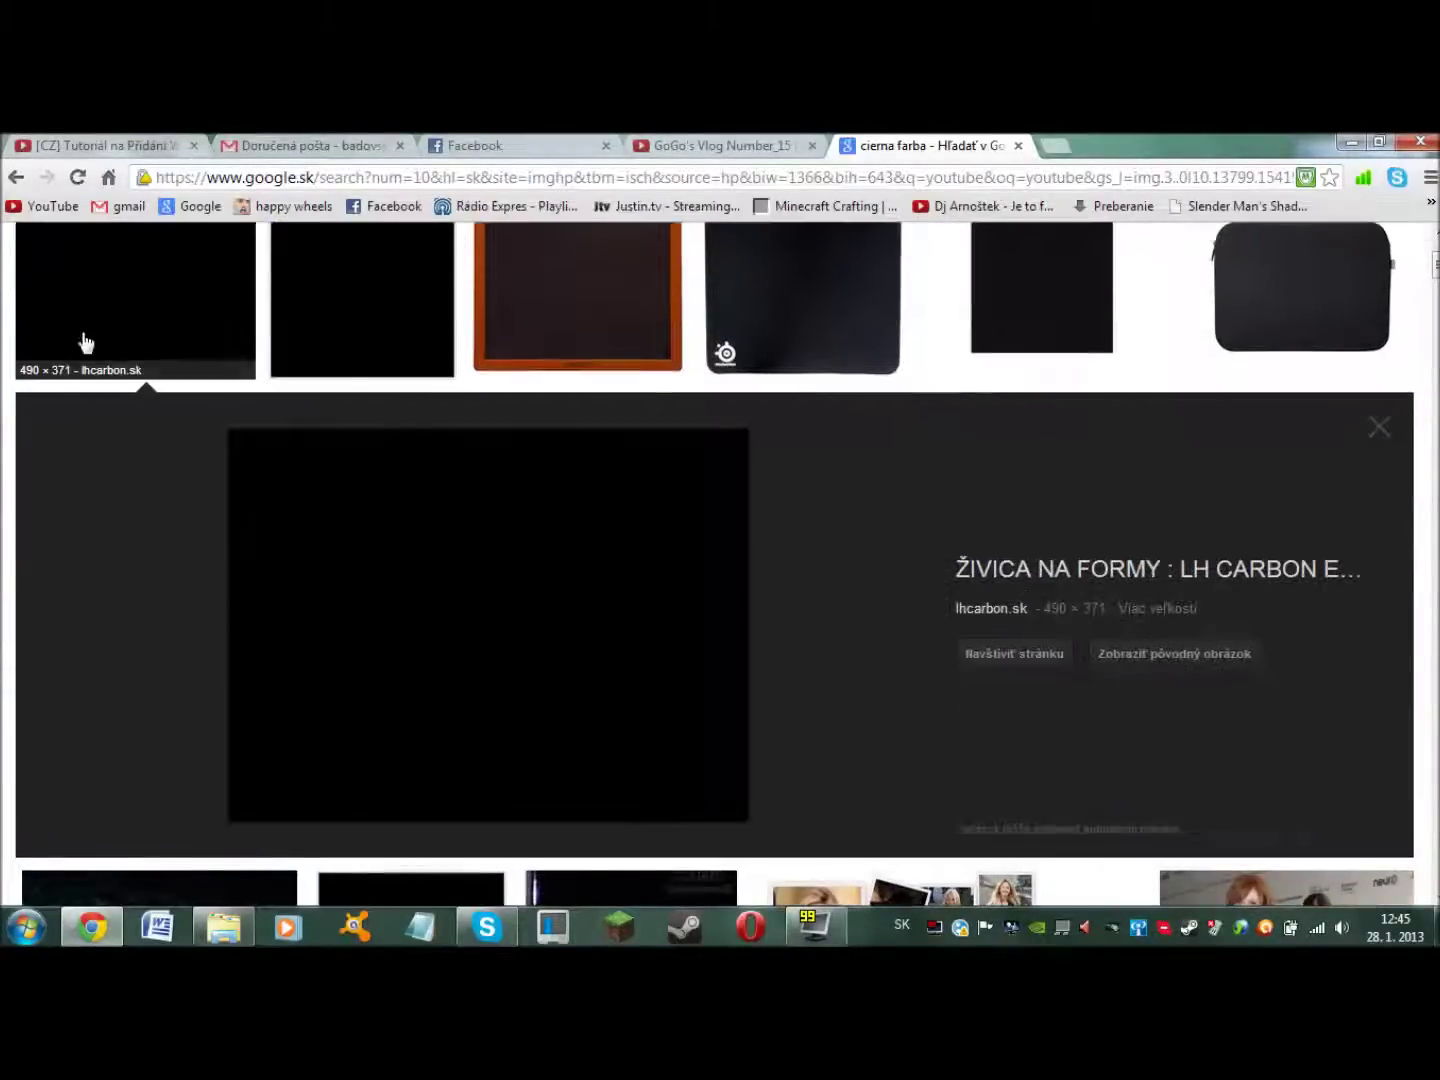
pyautogui.scroll(2, 85, 343)
pyautogui.rightClick(87, 516)
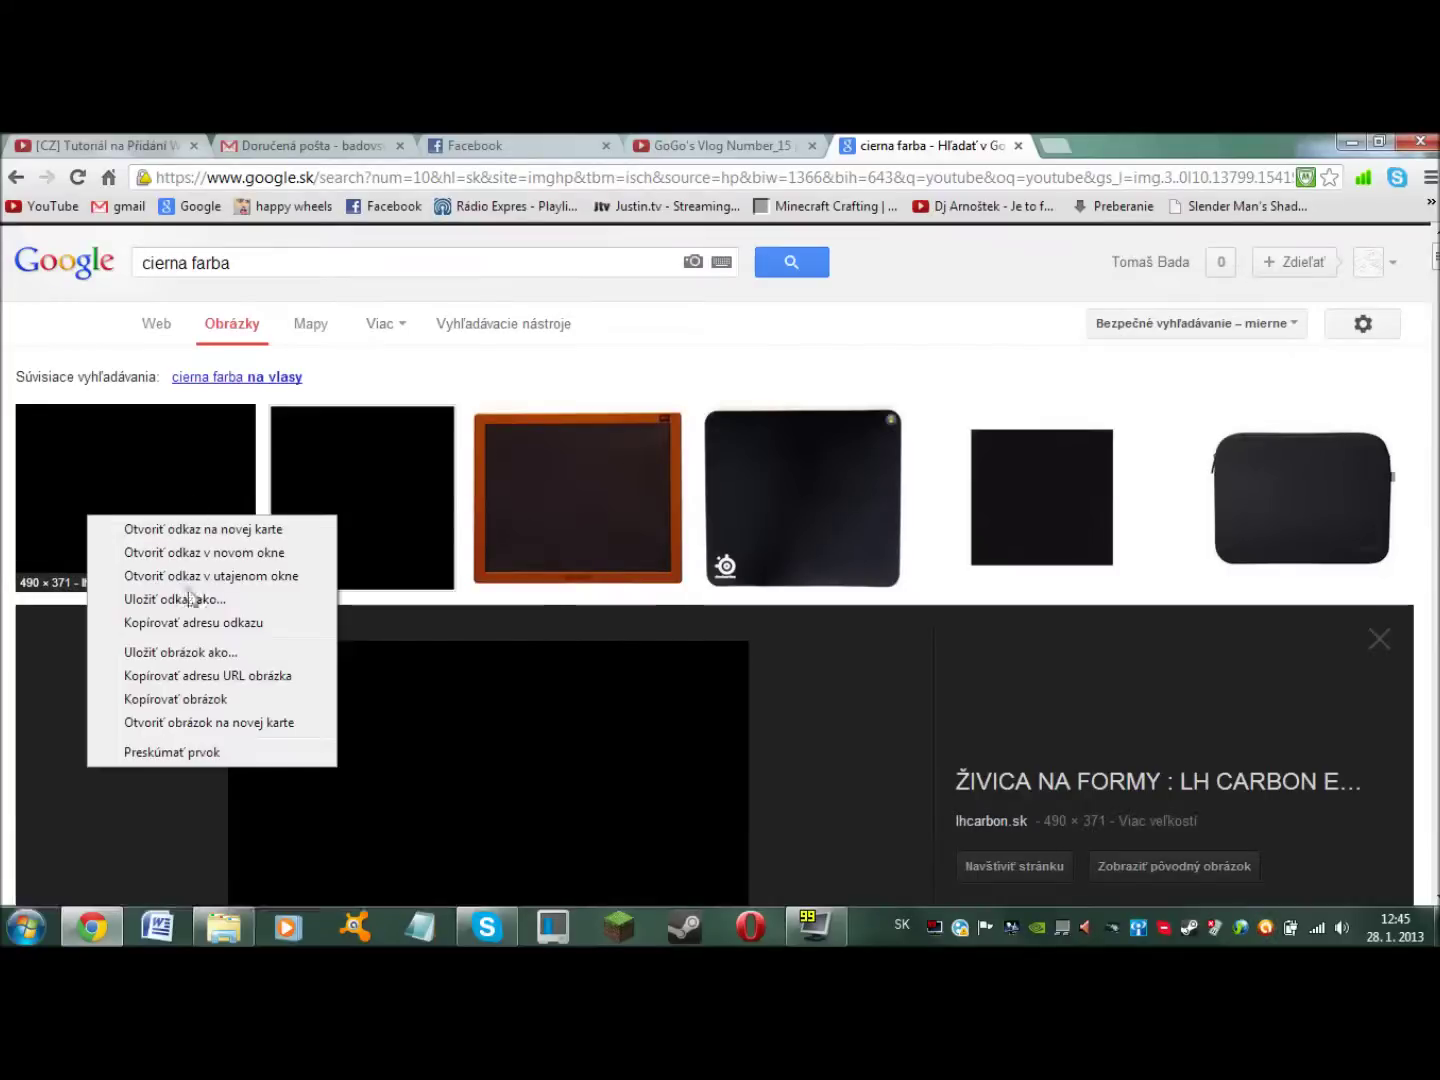
pyautogui.click(190, 652)
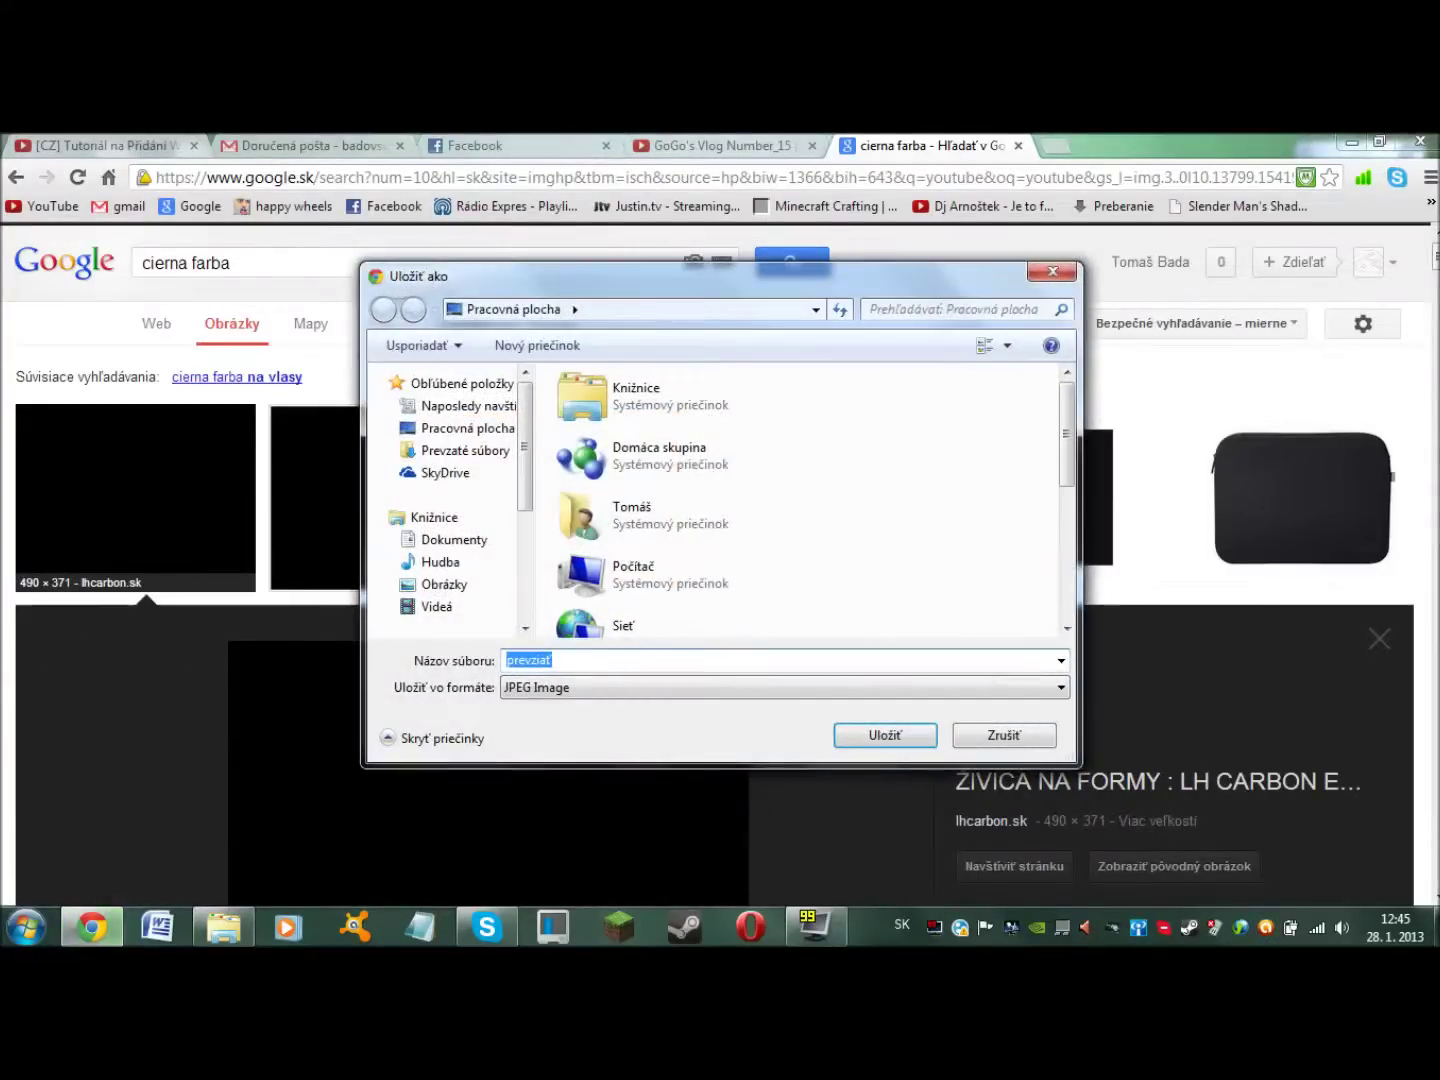
pyautogui.press('BackSpace')
pyautogui.write('cierna farba')
pyautogui.click(880, 736)
pyautogui.scroll(-2, 1157, 572)
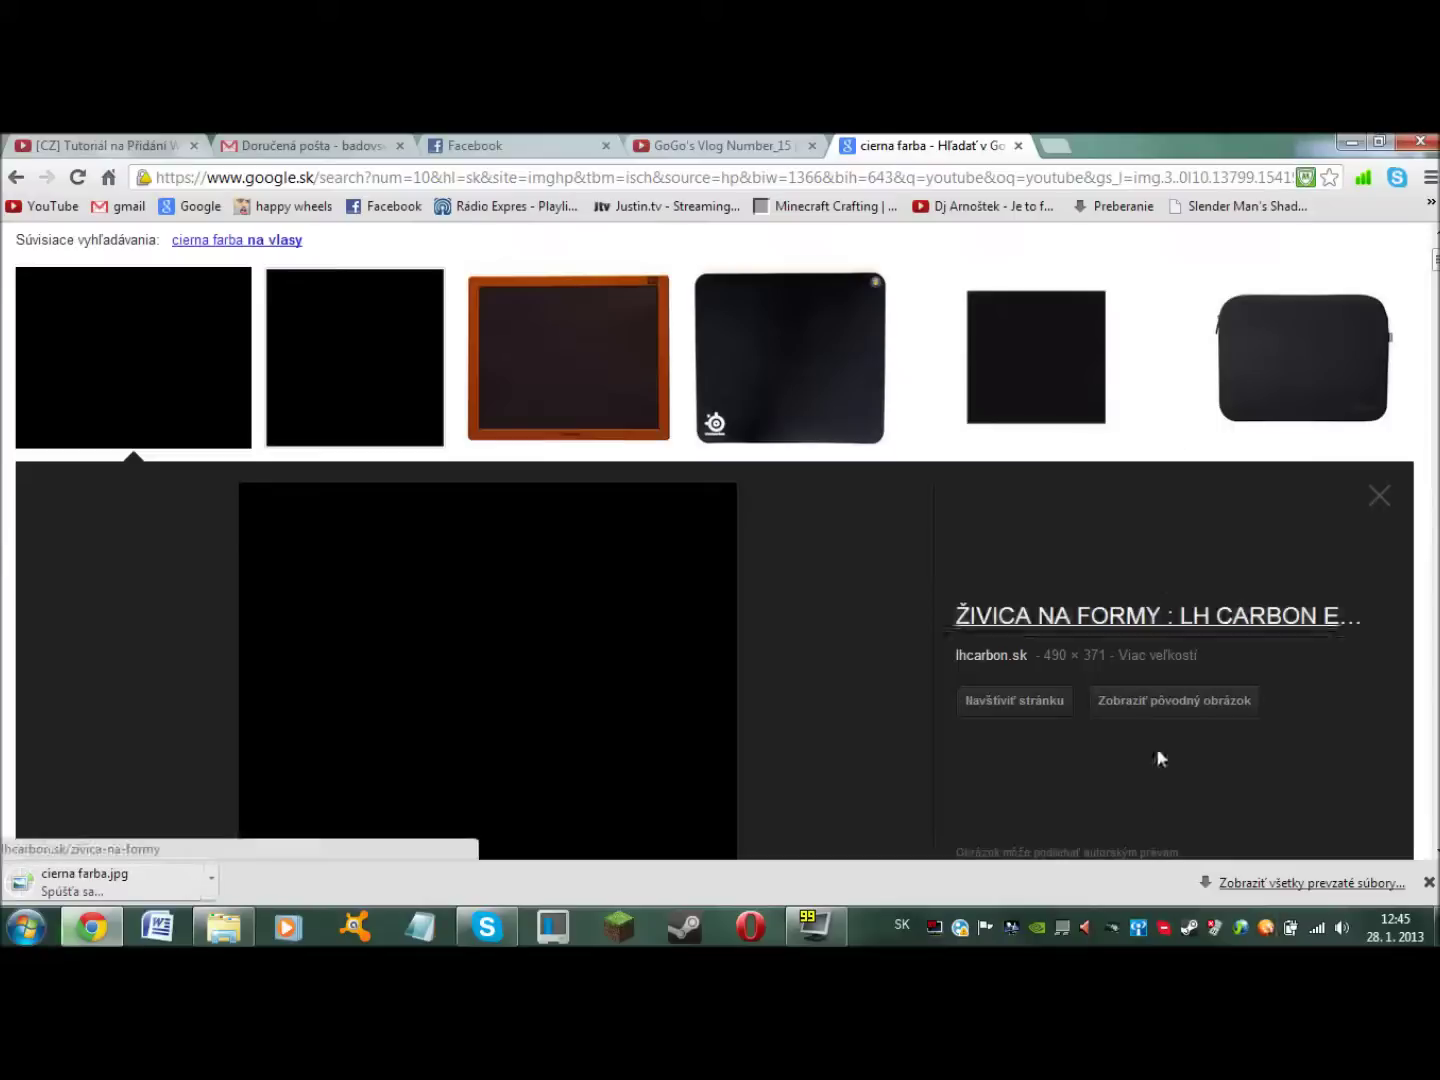
pyautogui.click(1429, 883)
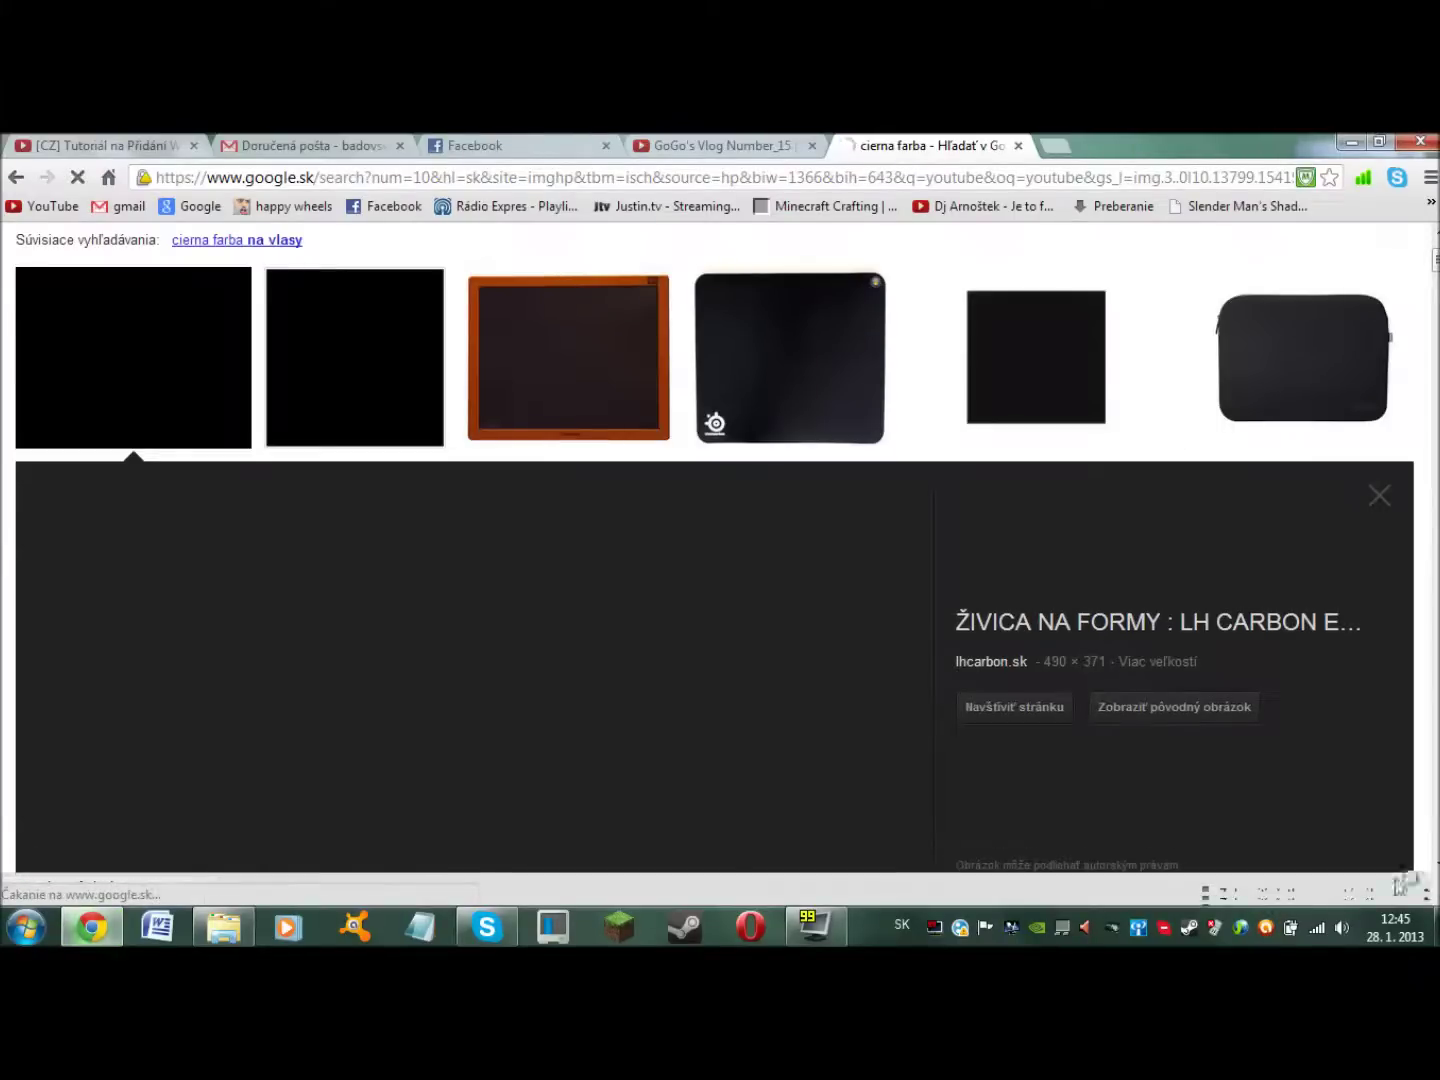
# Step: Reveal the desktop and preview the saved "cierna farba" image in the photo viewer, closing it again
pyautogui.scroll(5, 536, 506)
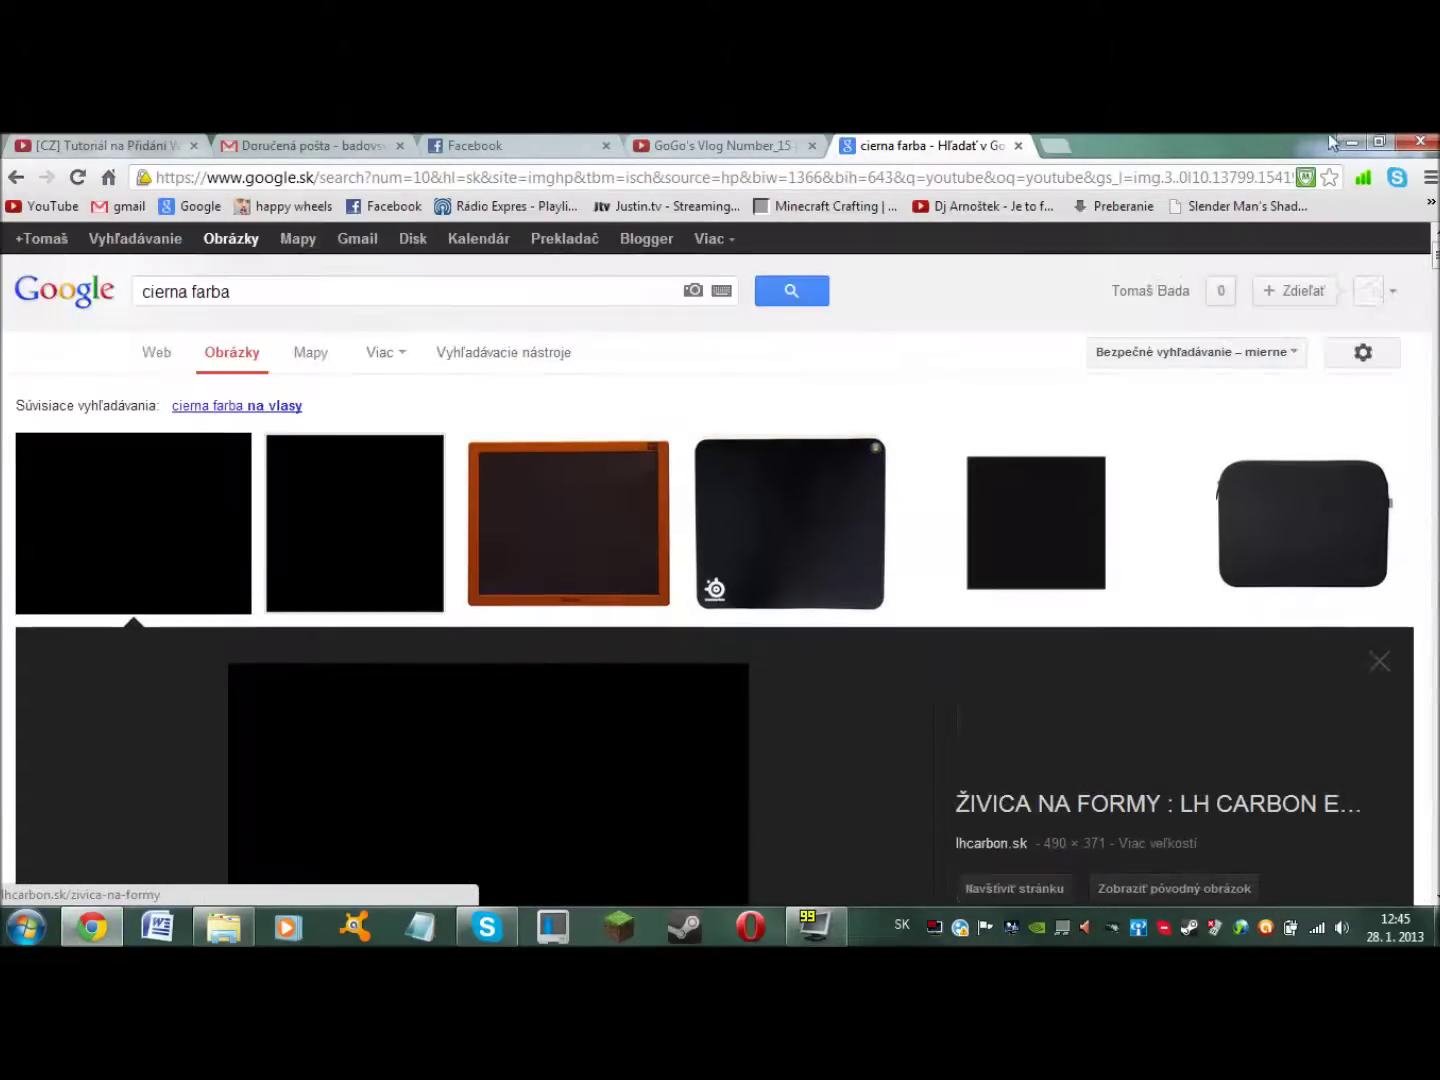
pyautogui.click(1351, 143)
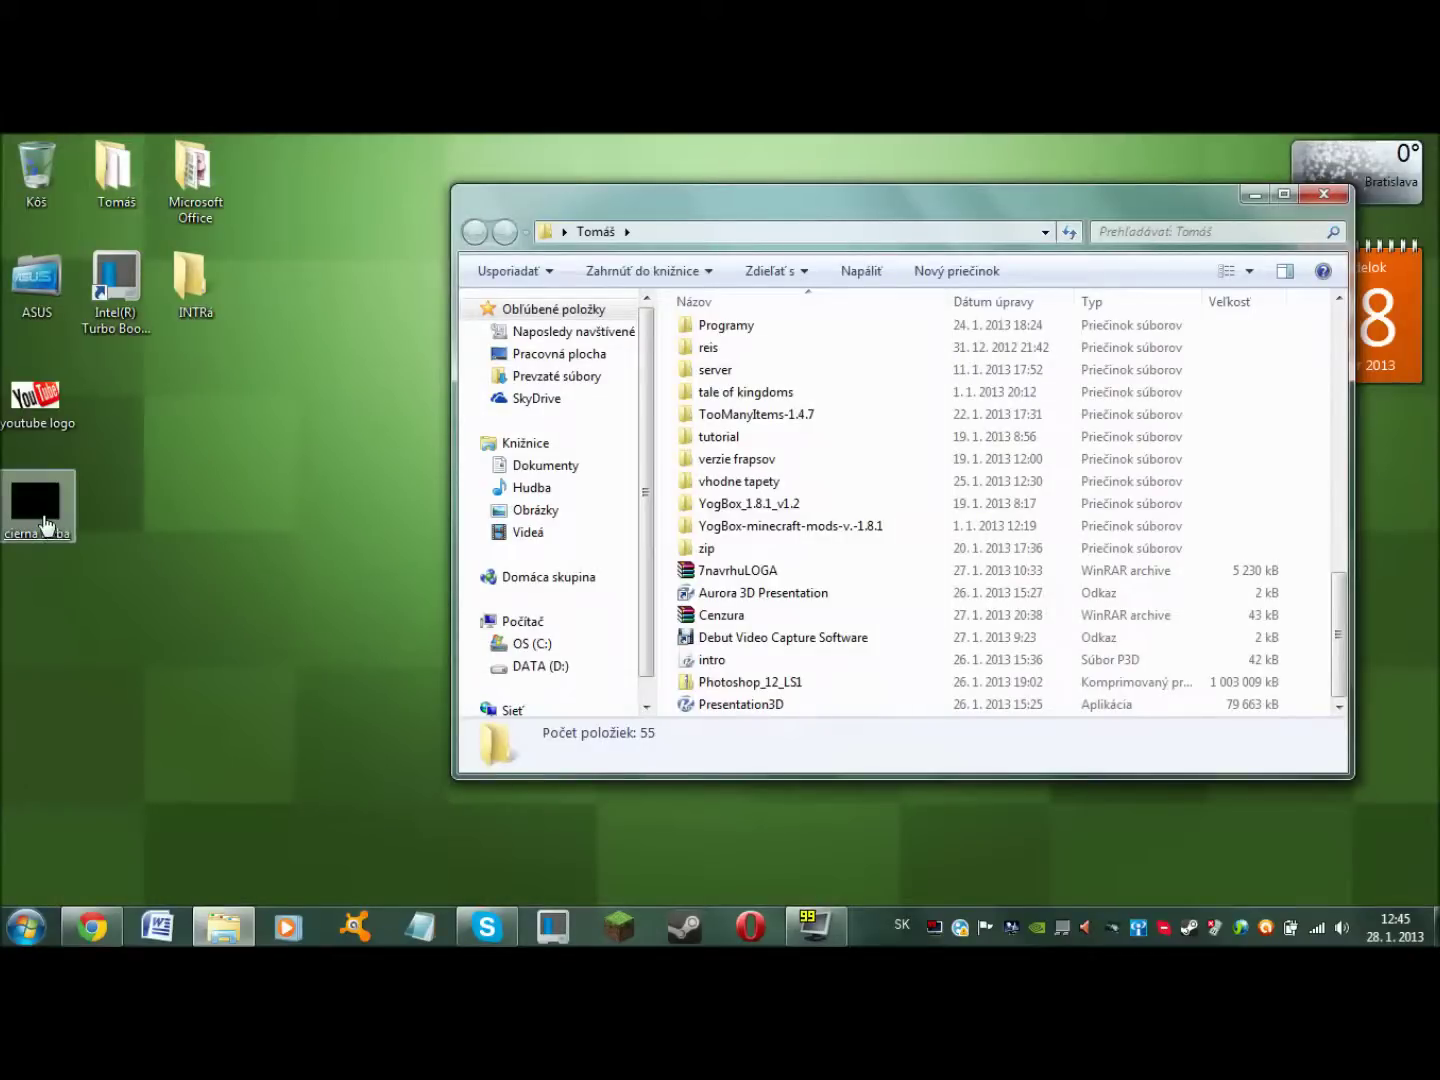
pyautogui.doubleClick(55, 522)
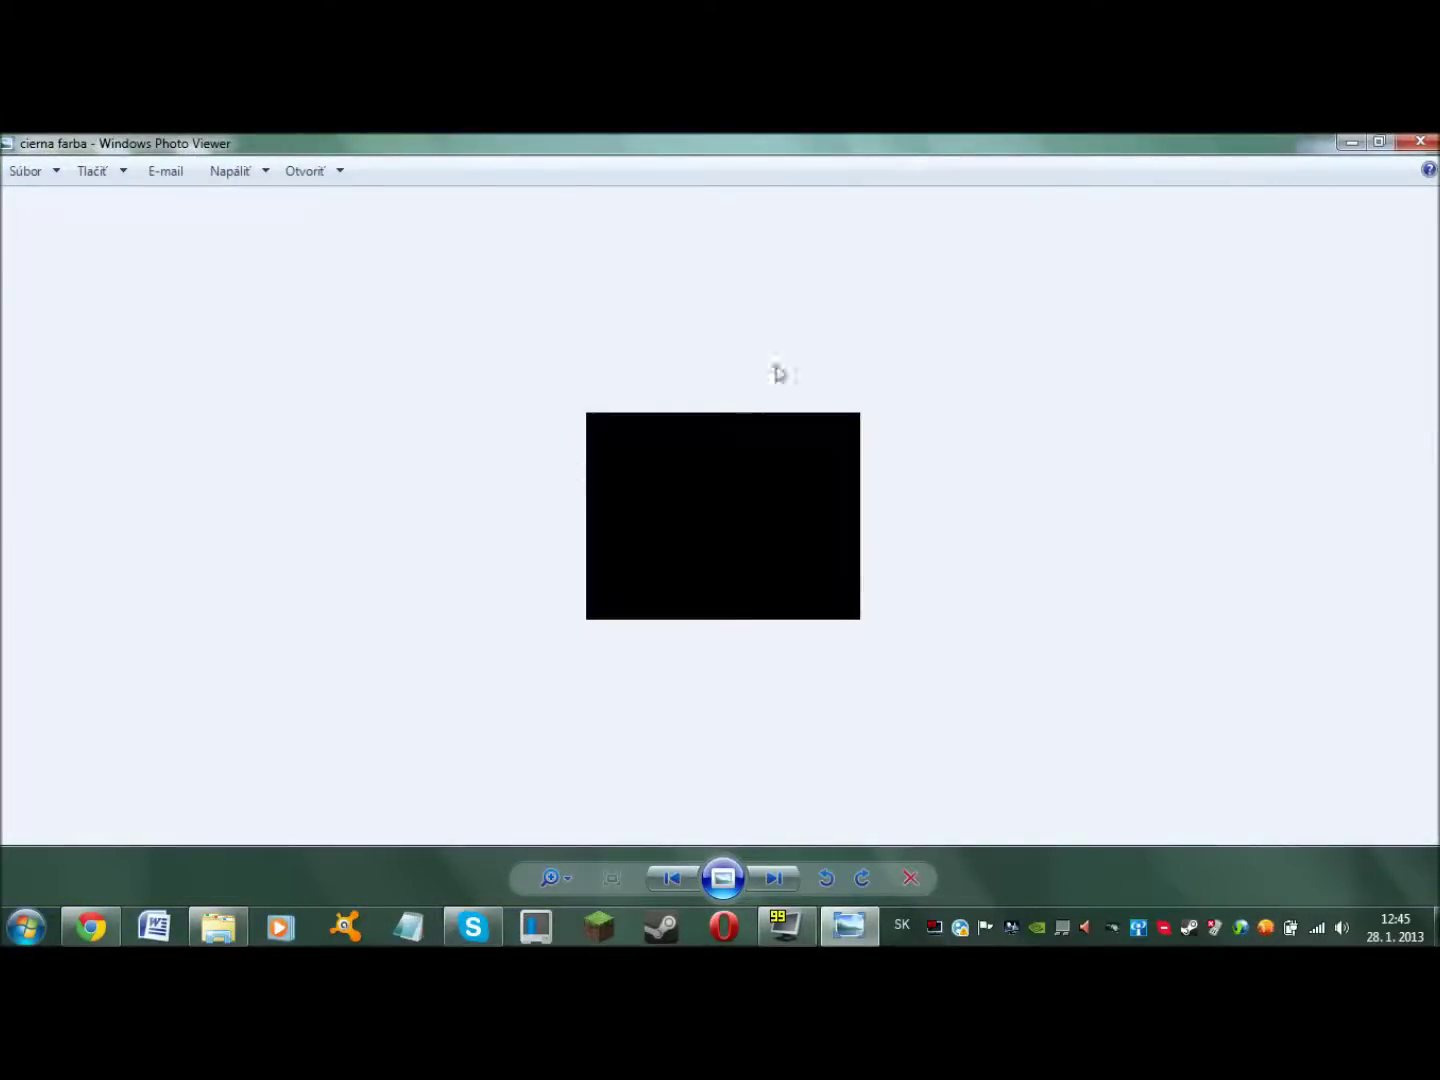
pyautogui.click(1420, 142)
# Step: Delete the "cierna farba" image from the desktop by moving it to the Recycle Bin
pyautogui.rightClick(22, 500)
pyautogui.click(115, 834)
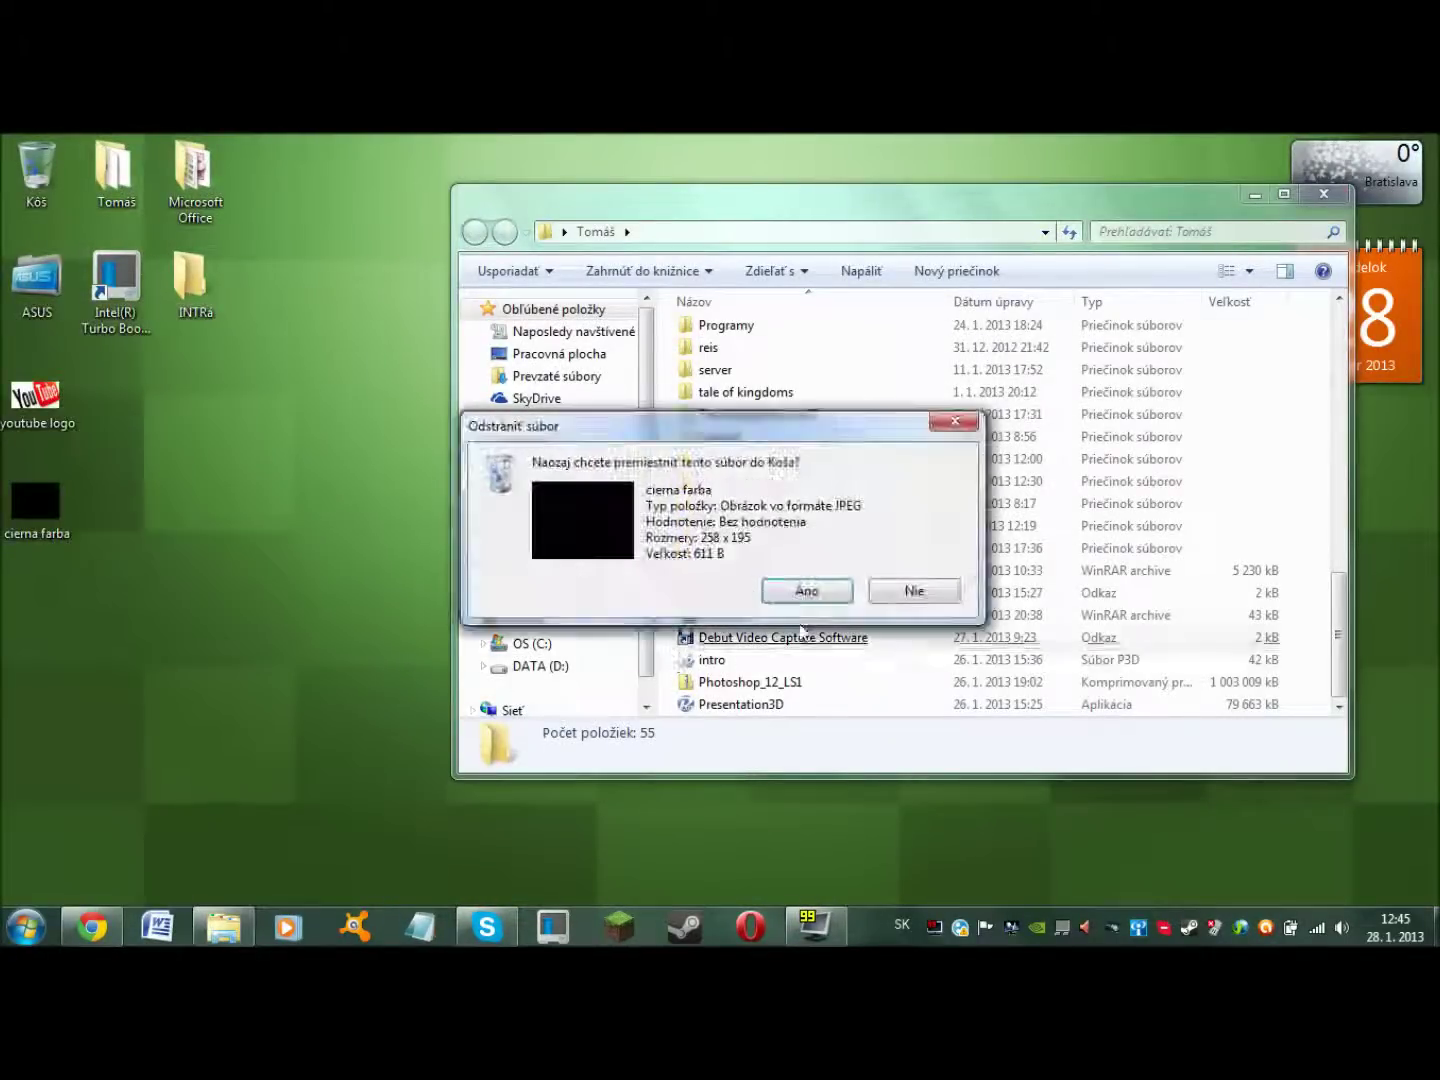
pyautogui.click(807, 588)
# Step: Return to Chrome and save the 228 × 228 black image from murumuru.sk to the desktop as "prevziať" in JPEG format
pyautogui.click(92, 927)
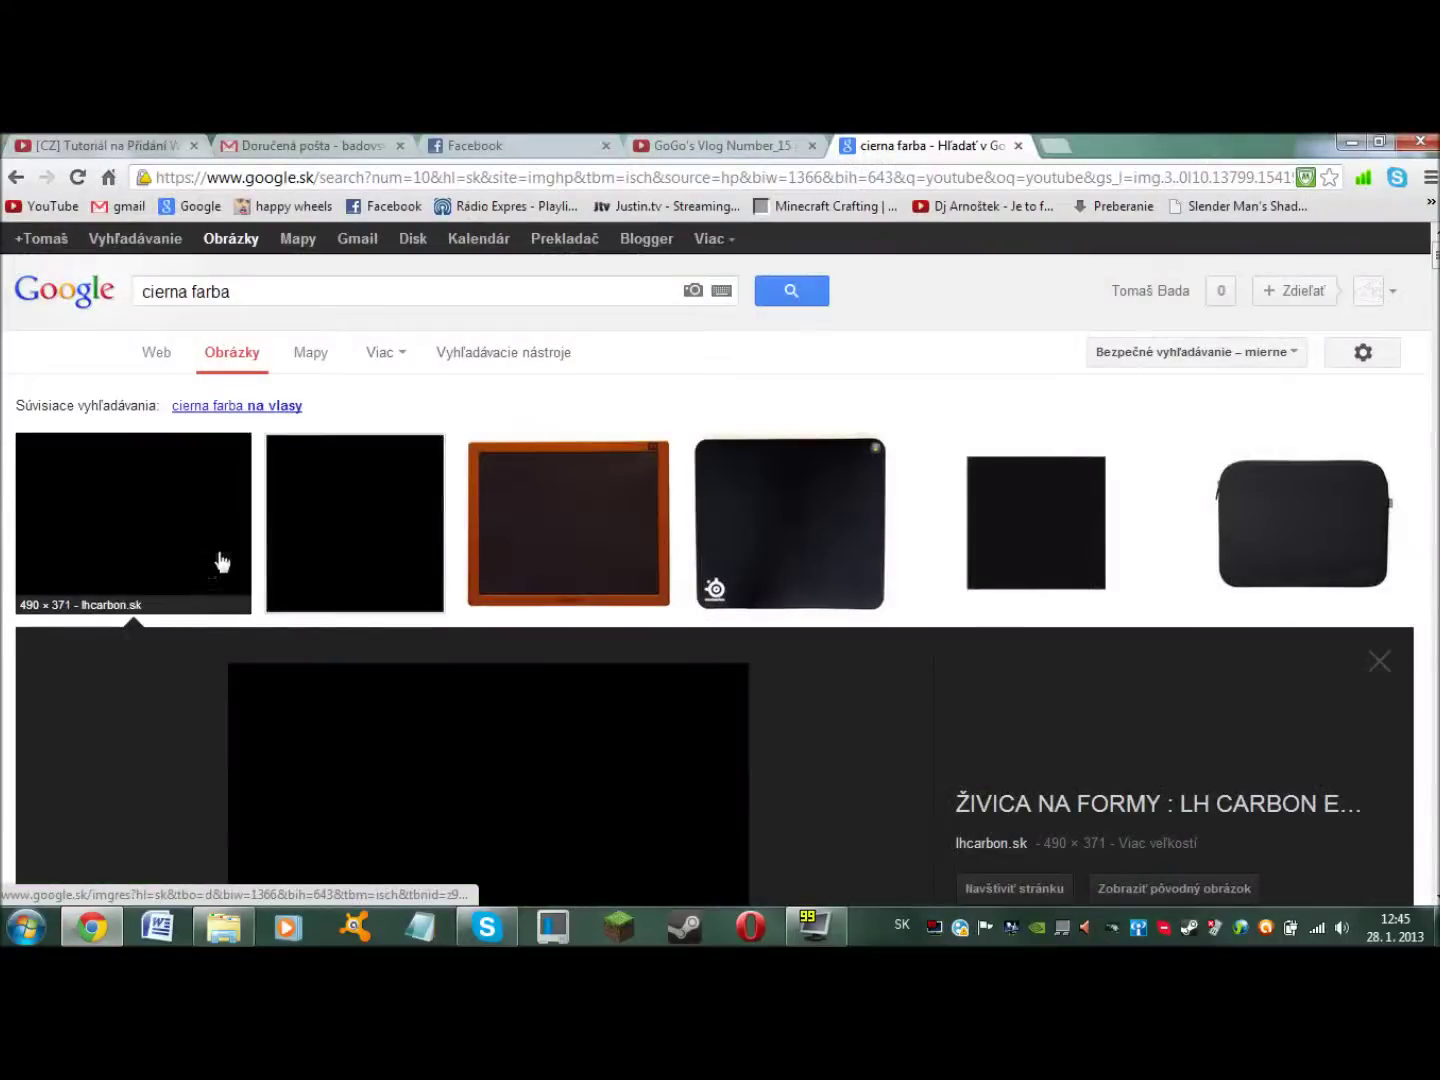
pyautogui.scroll(-10, 598, 566)
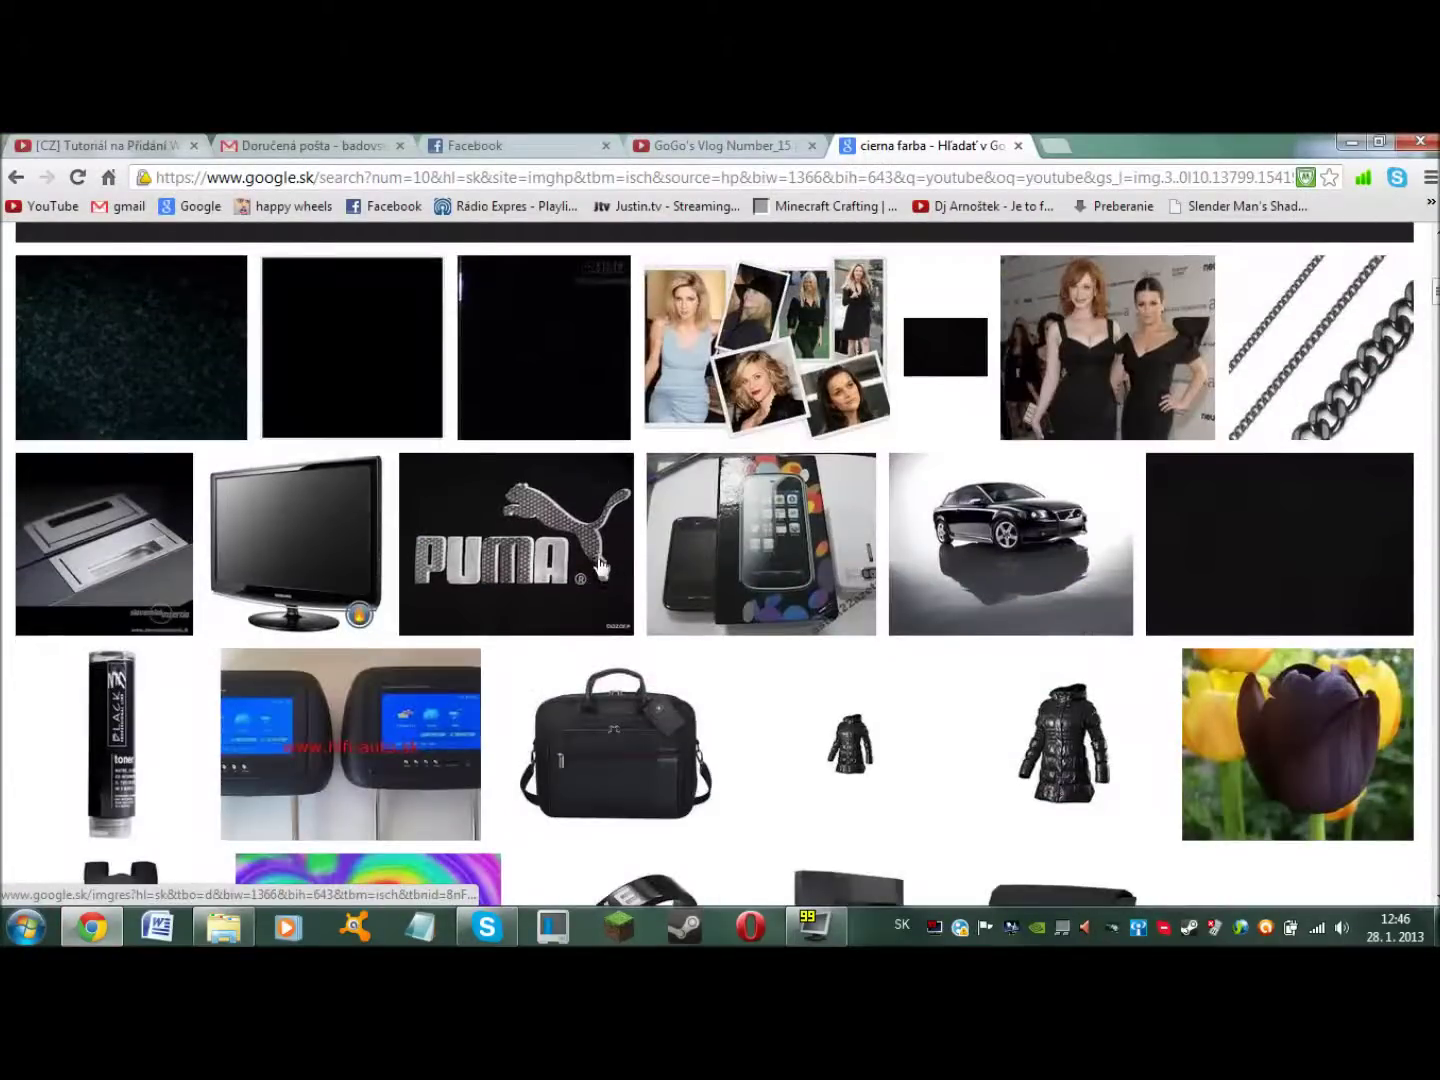
pyautogui.scroll(1, 597, 563)
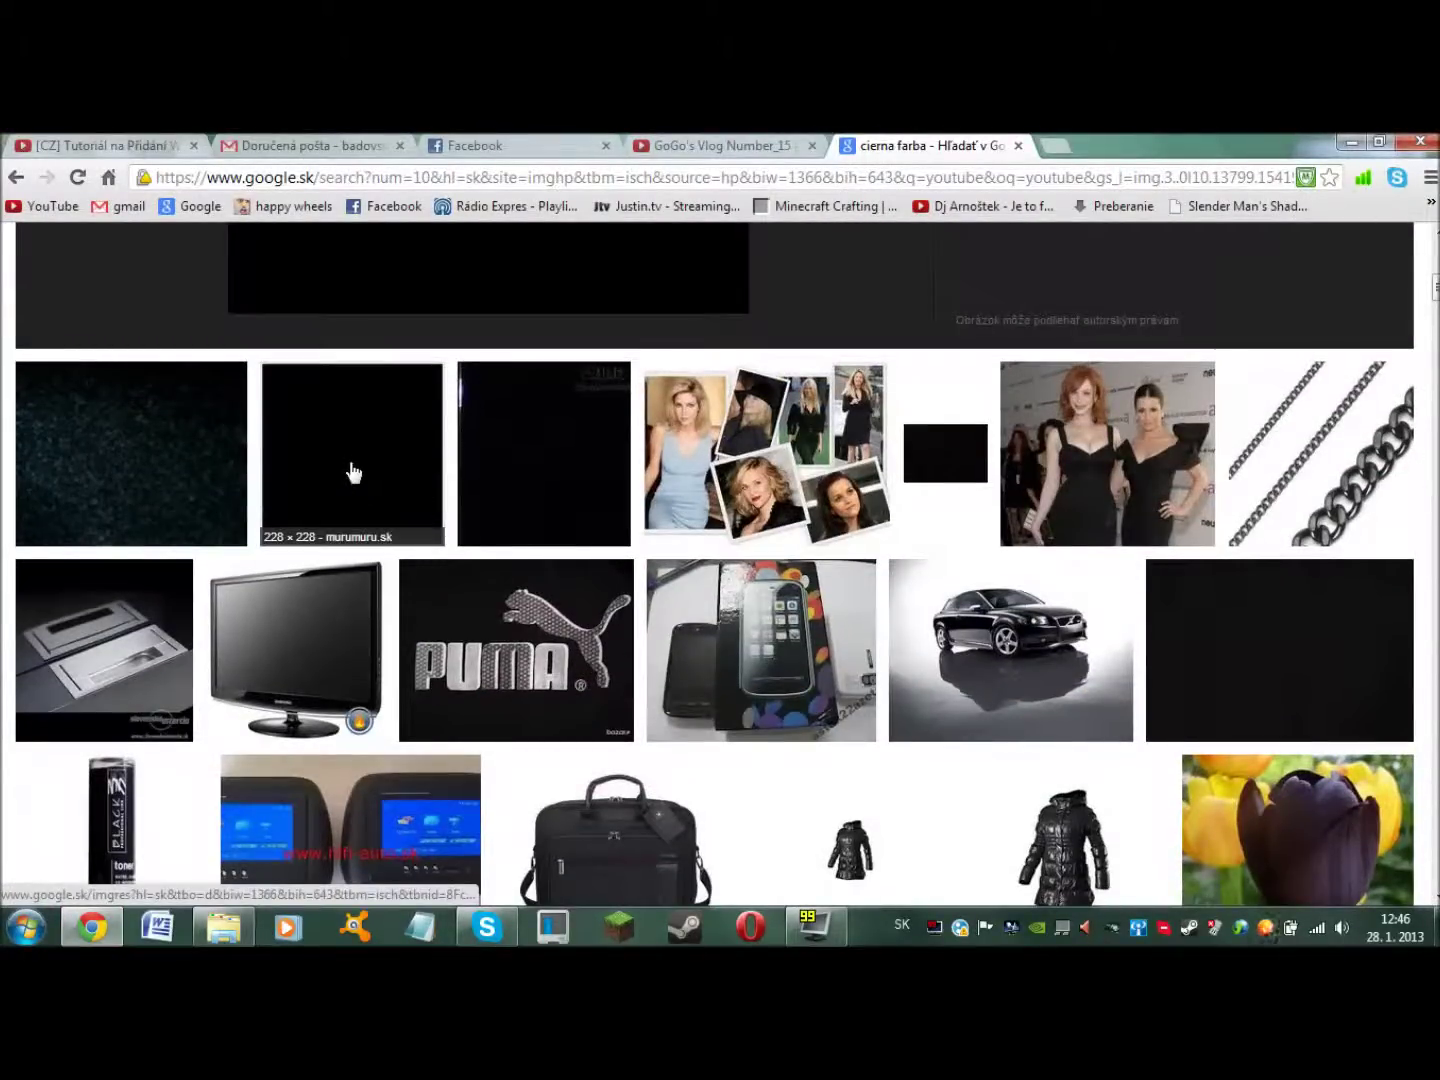
pyautogui.click(354, 472)
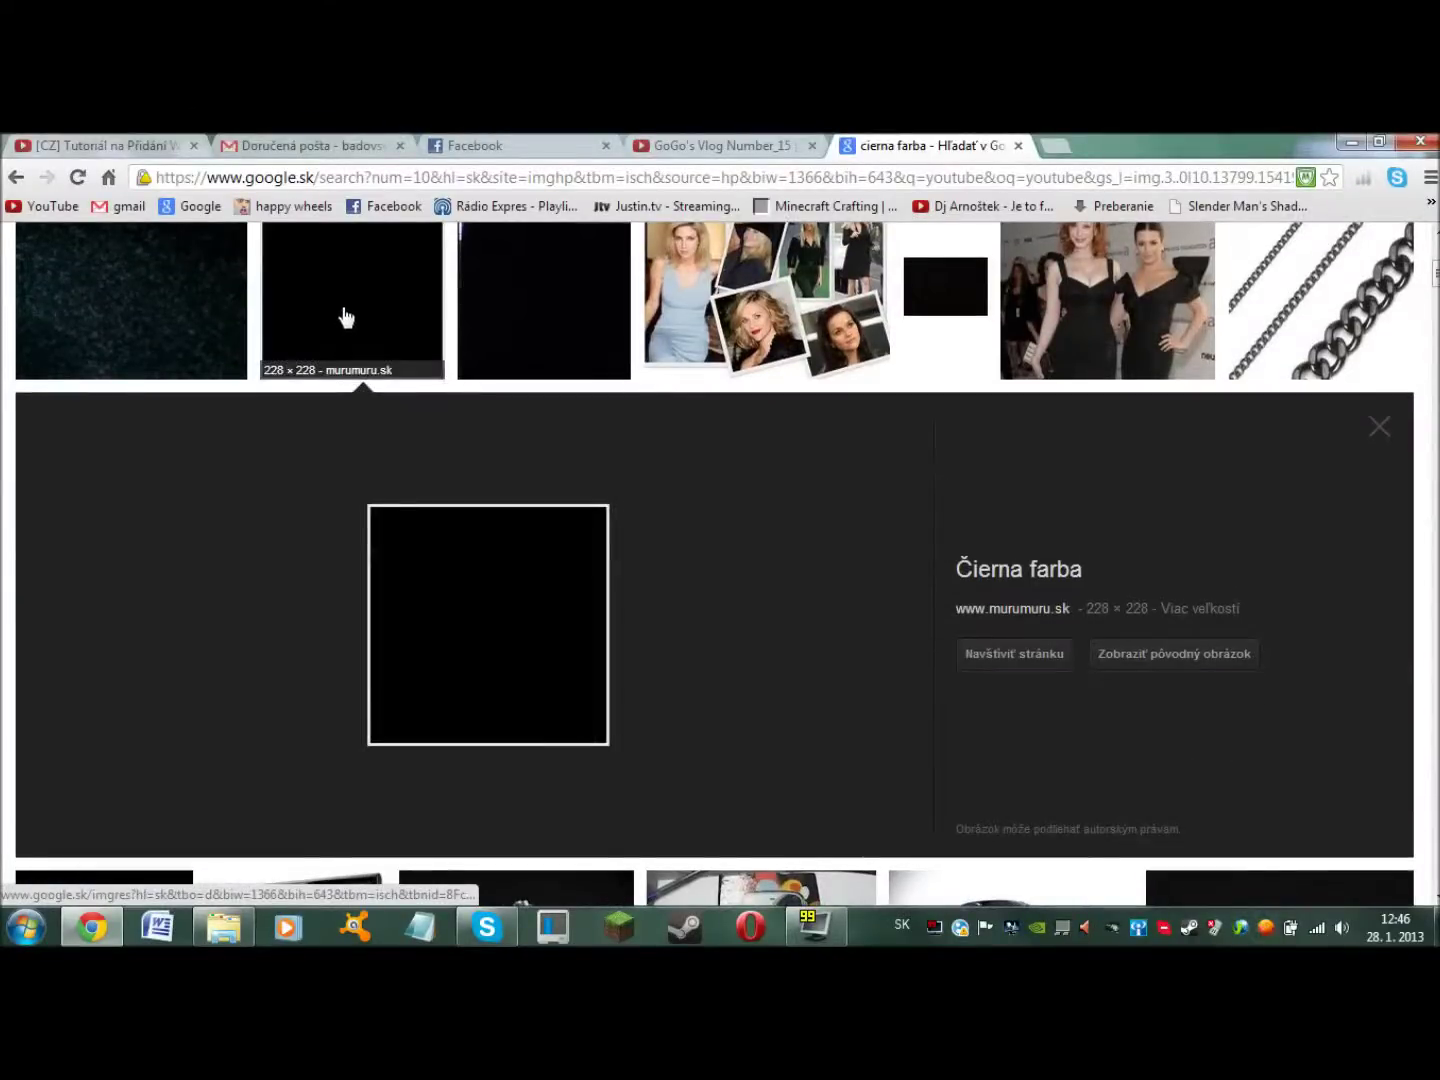
pyautogui.rightClick(343, 306)
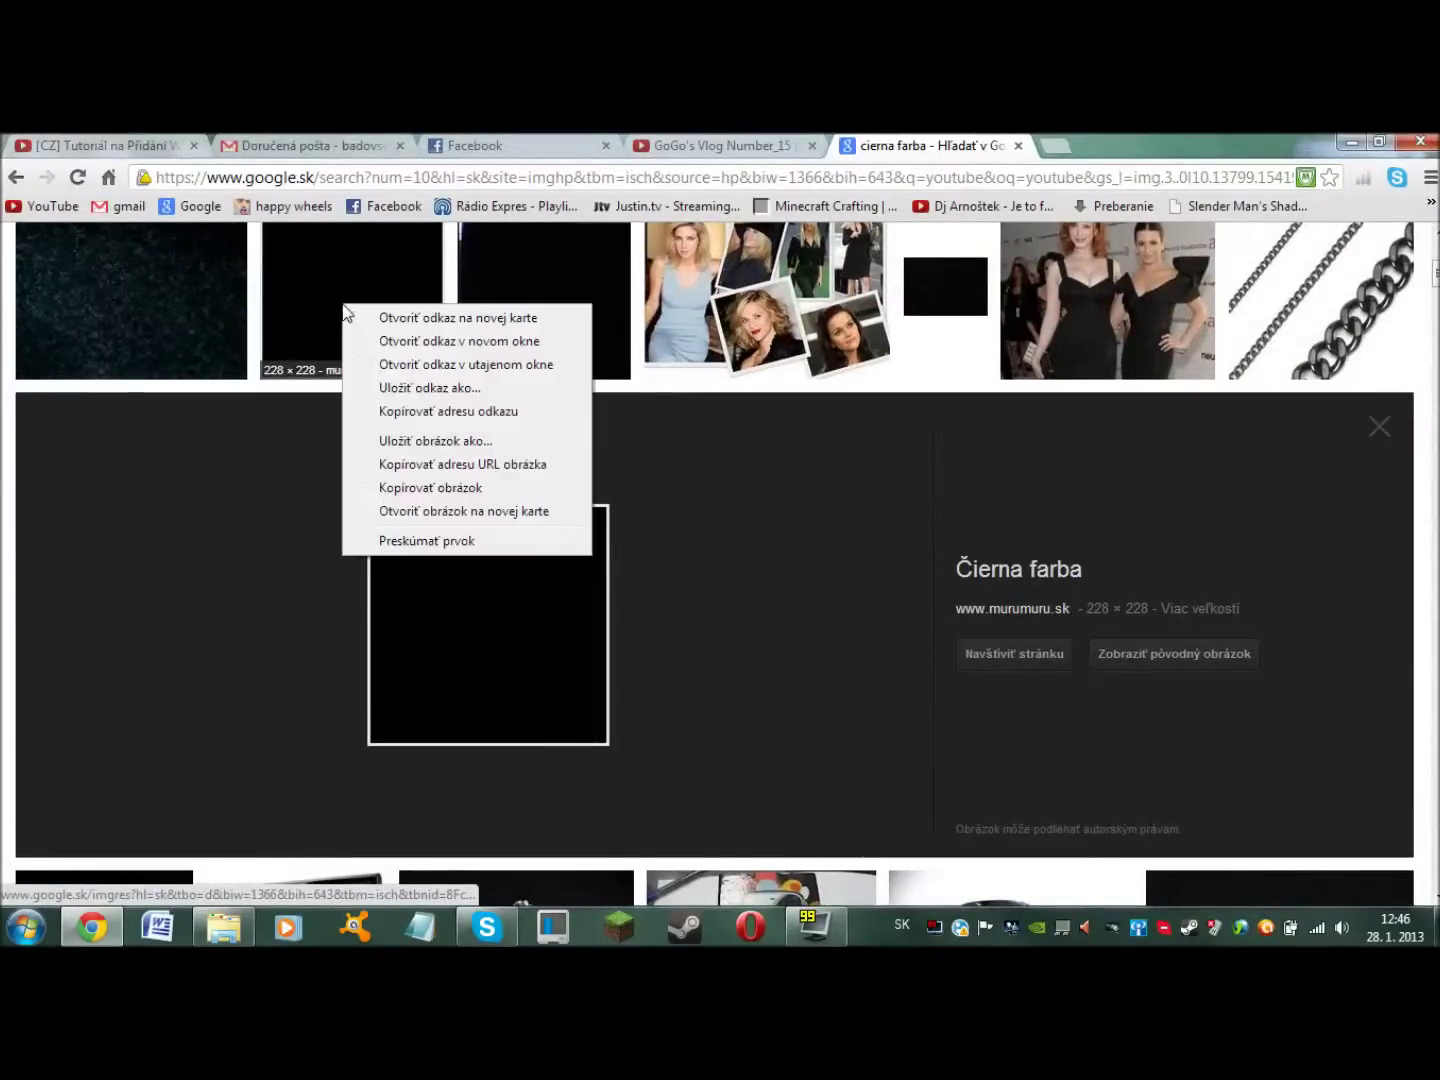
pyautogui.click(440, 445)
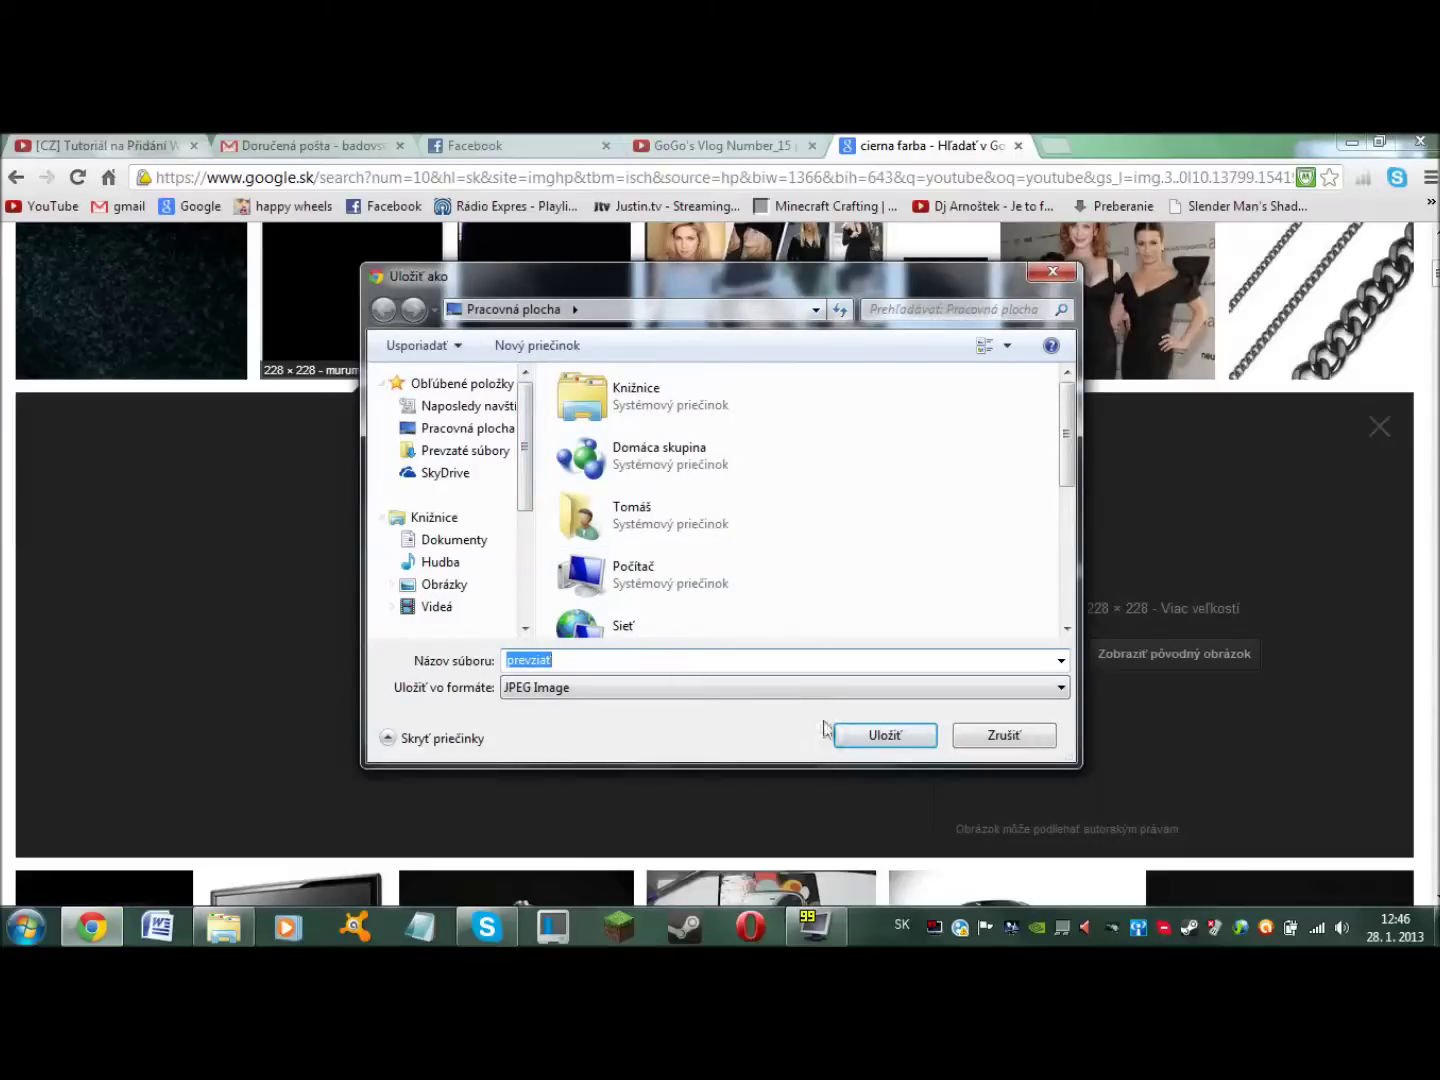
pyautogui.click(868, 738)
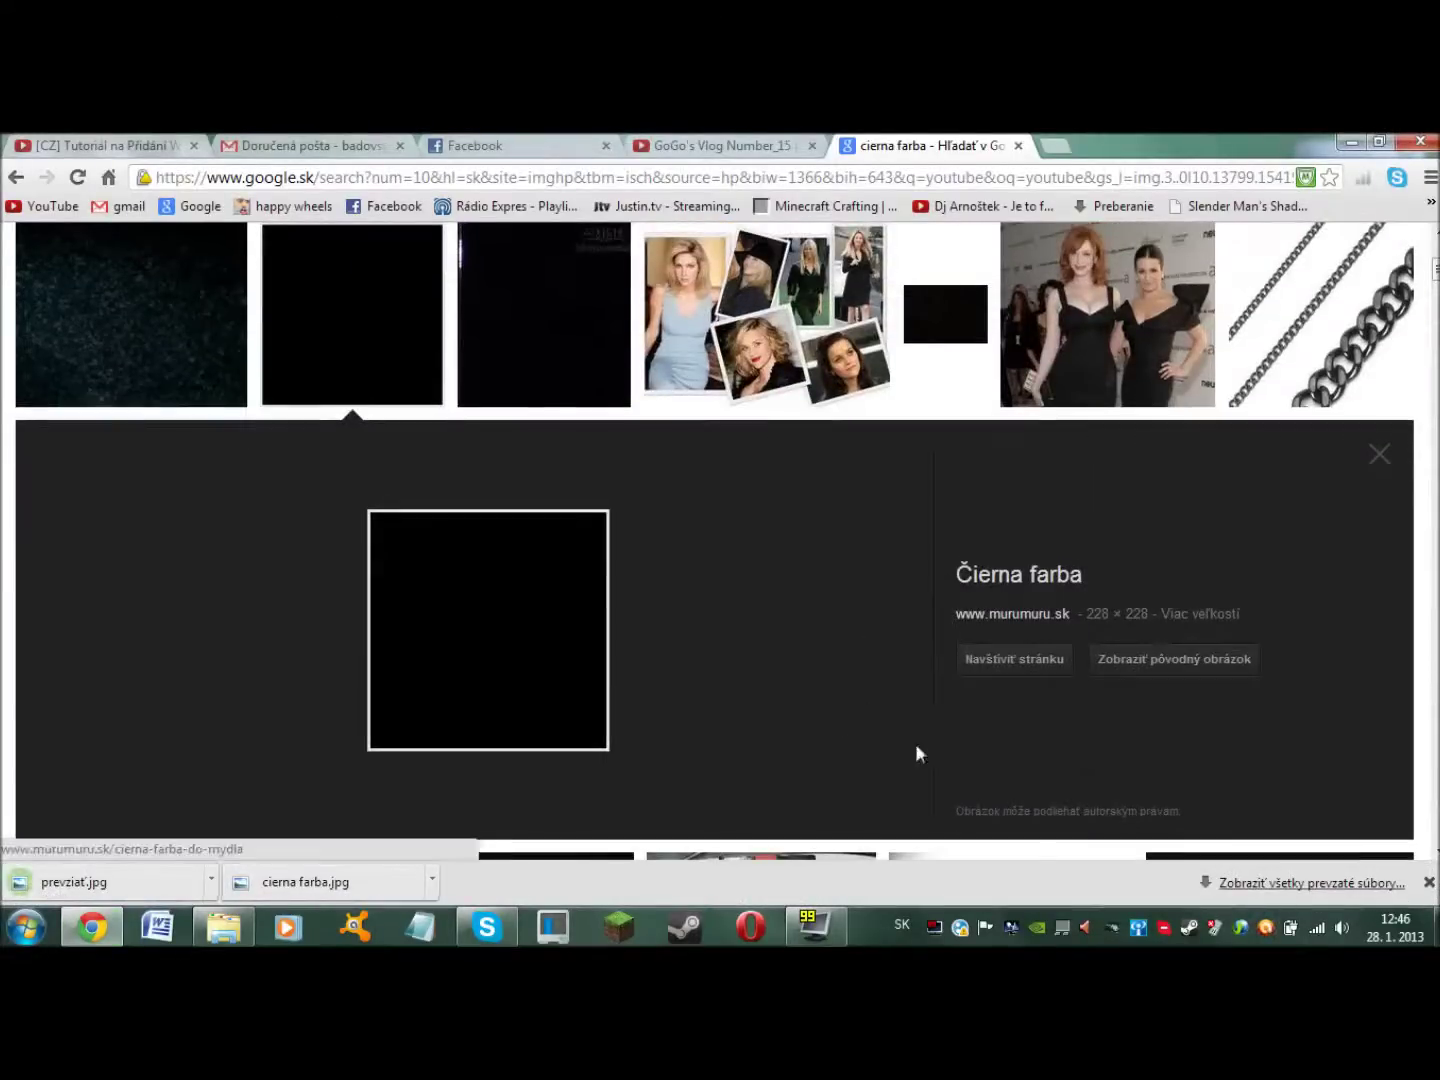
pyautogui.scroll(5, 1030, 650)
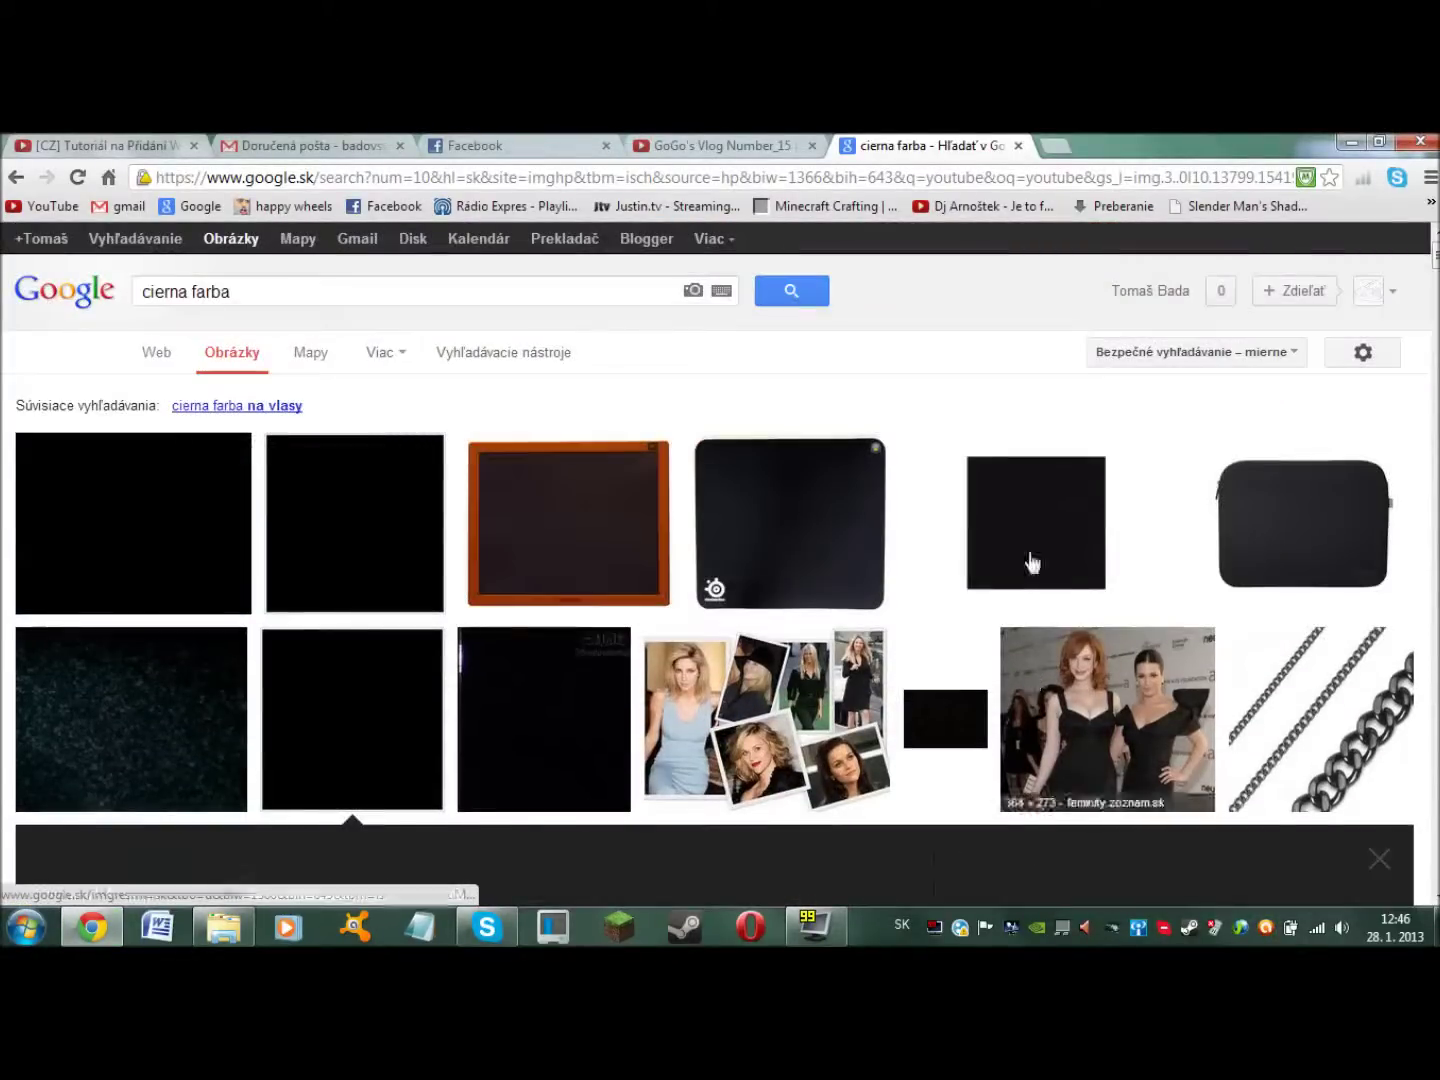
# Step: Reveal the desktop, preview the saved "prevziať" image, and look briefly into the INTRá folder
pyautogui.click(1345, 143)
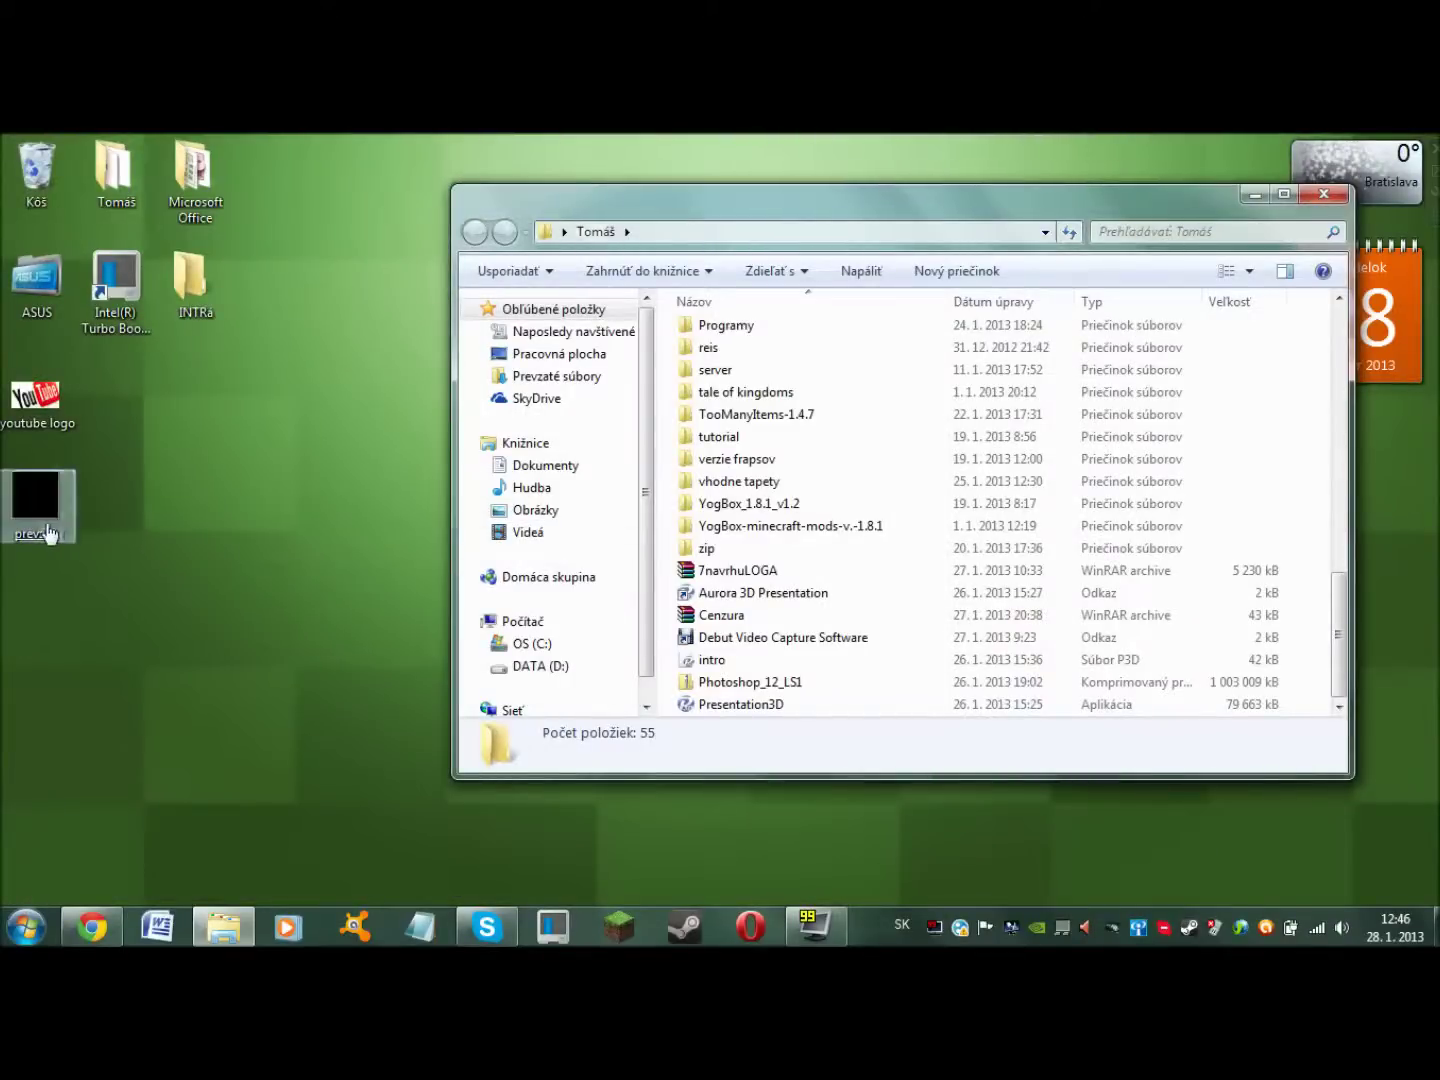
pyautogui.doubleClick(60, 510)
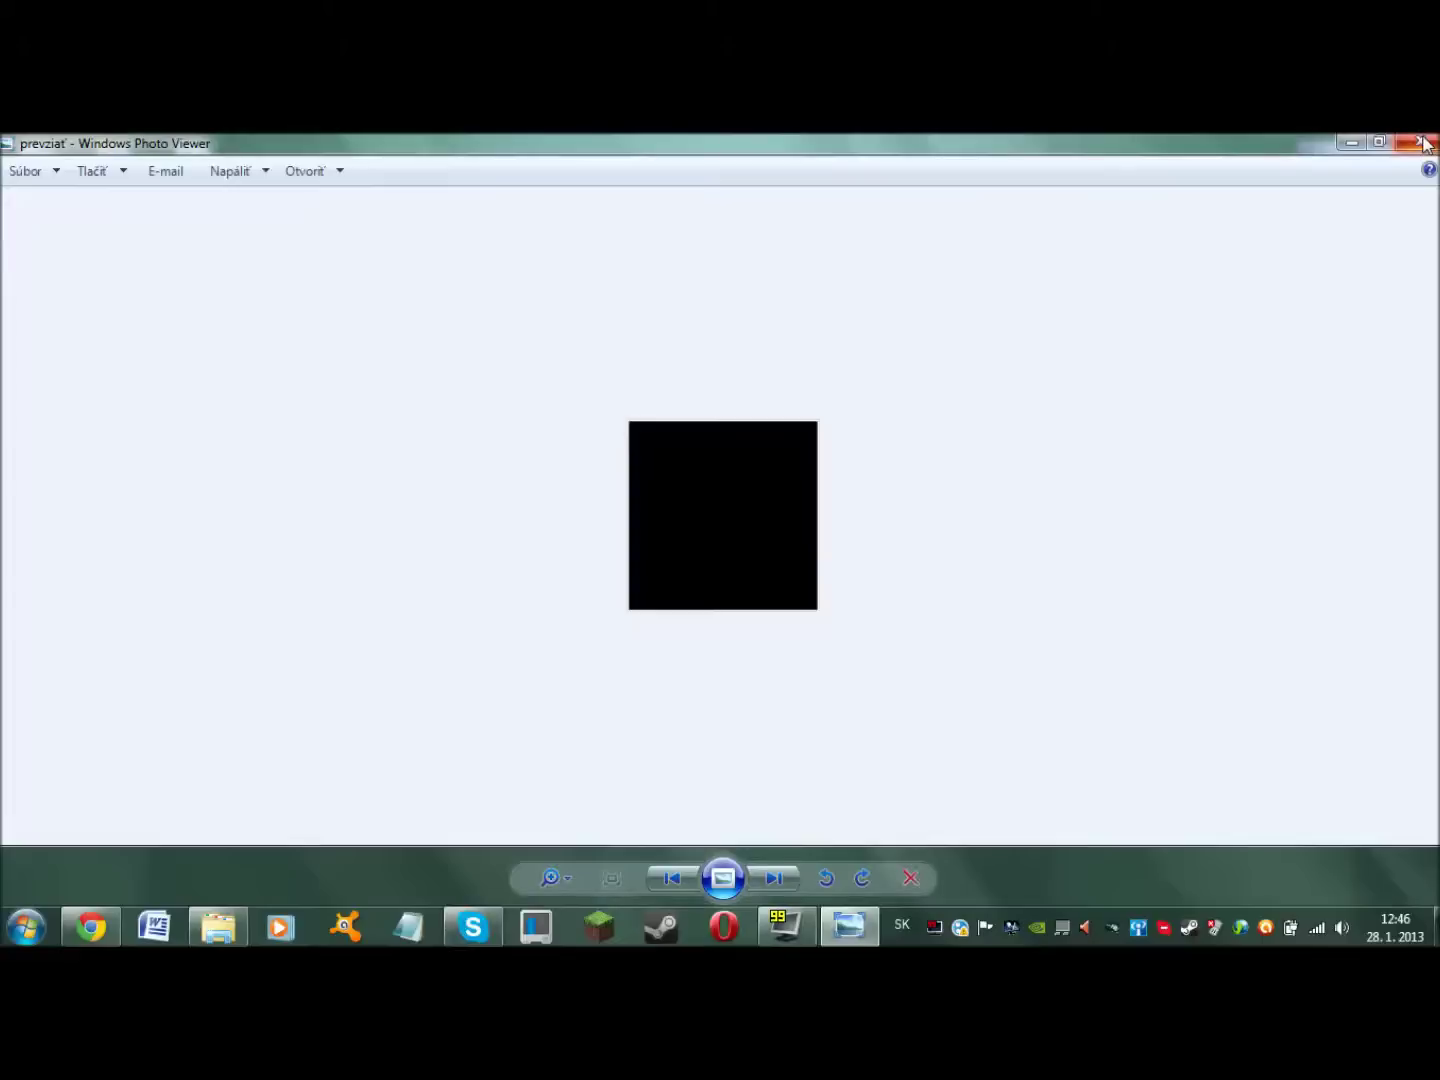
pyautogui.click(1423, 143)
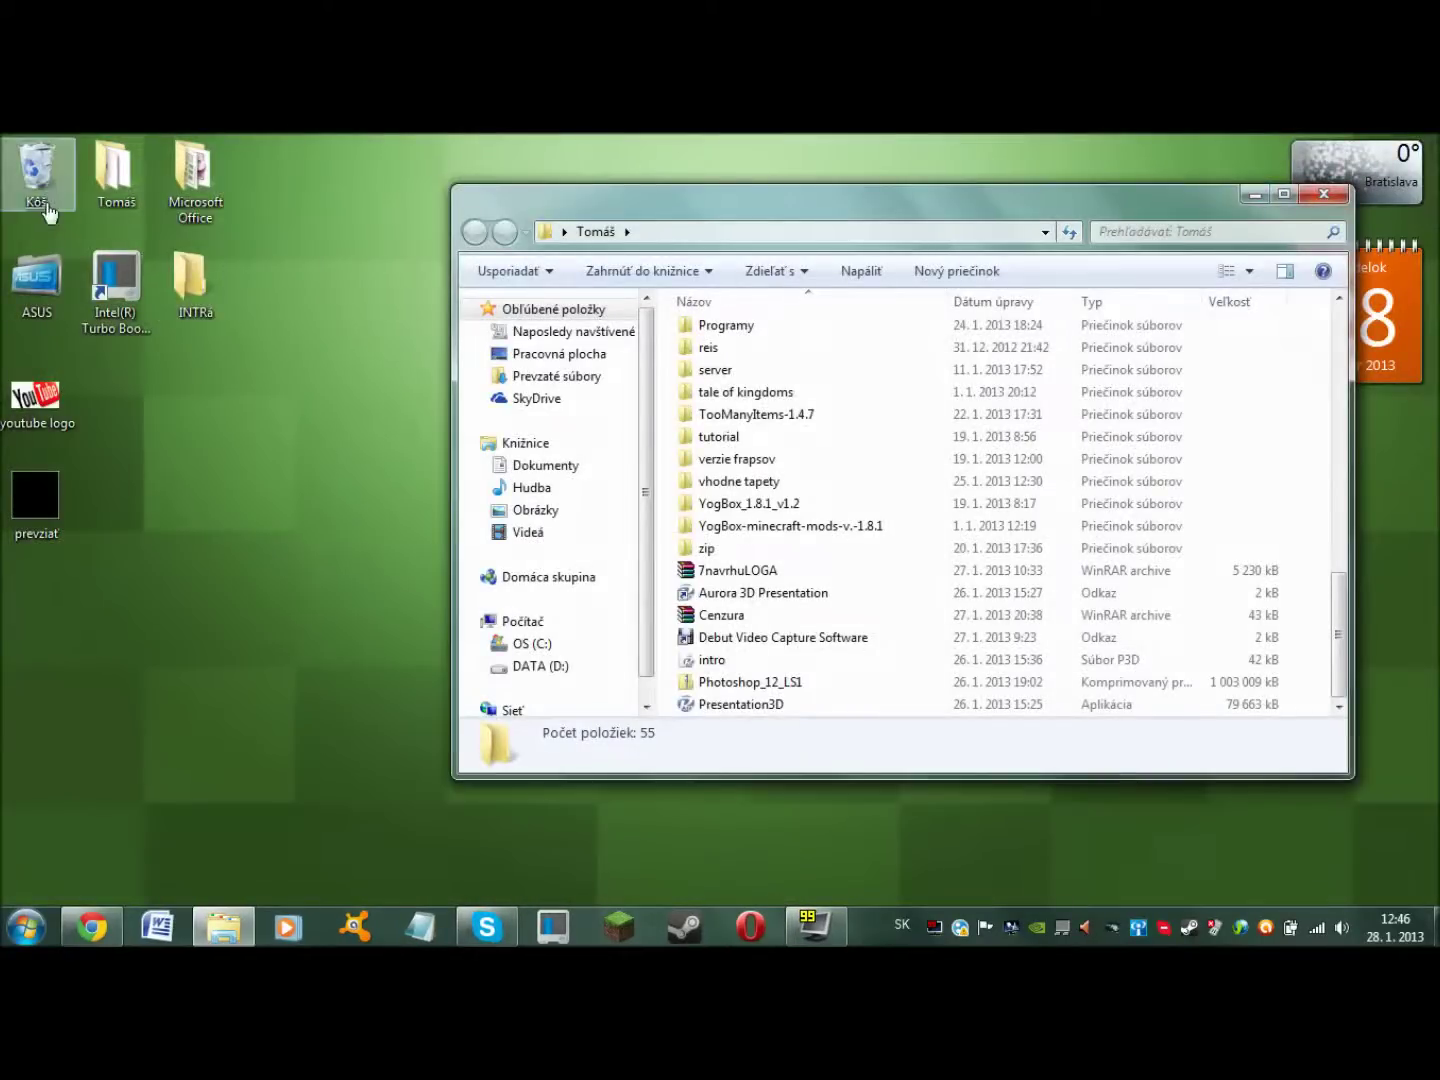
pyautogui.doubleClick(190, 280)
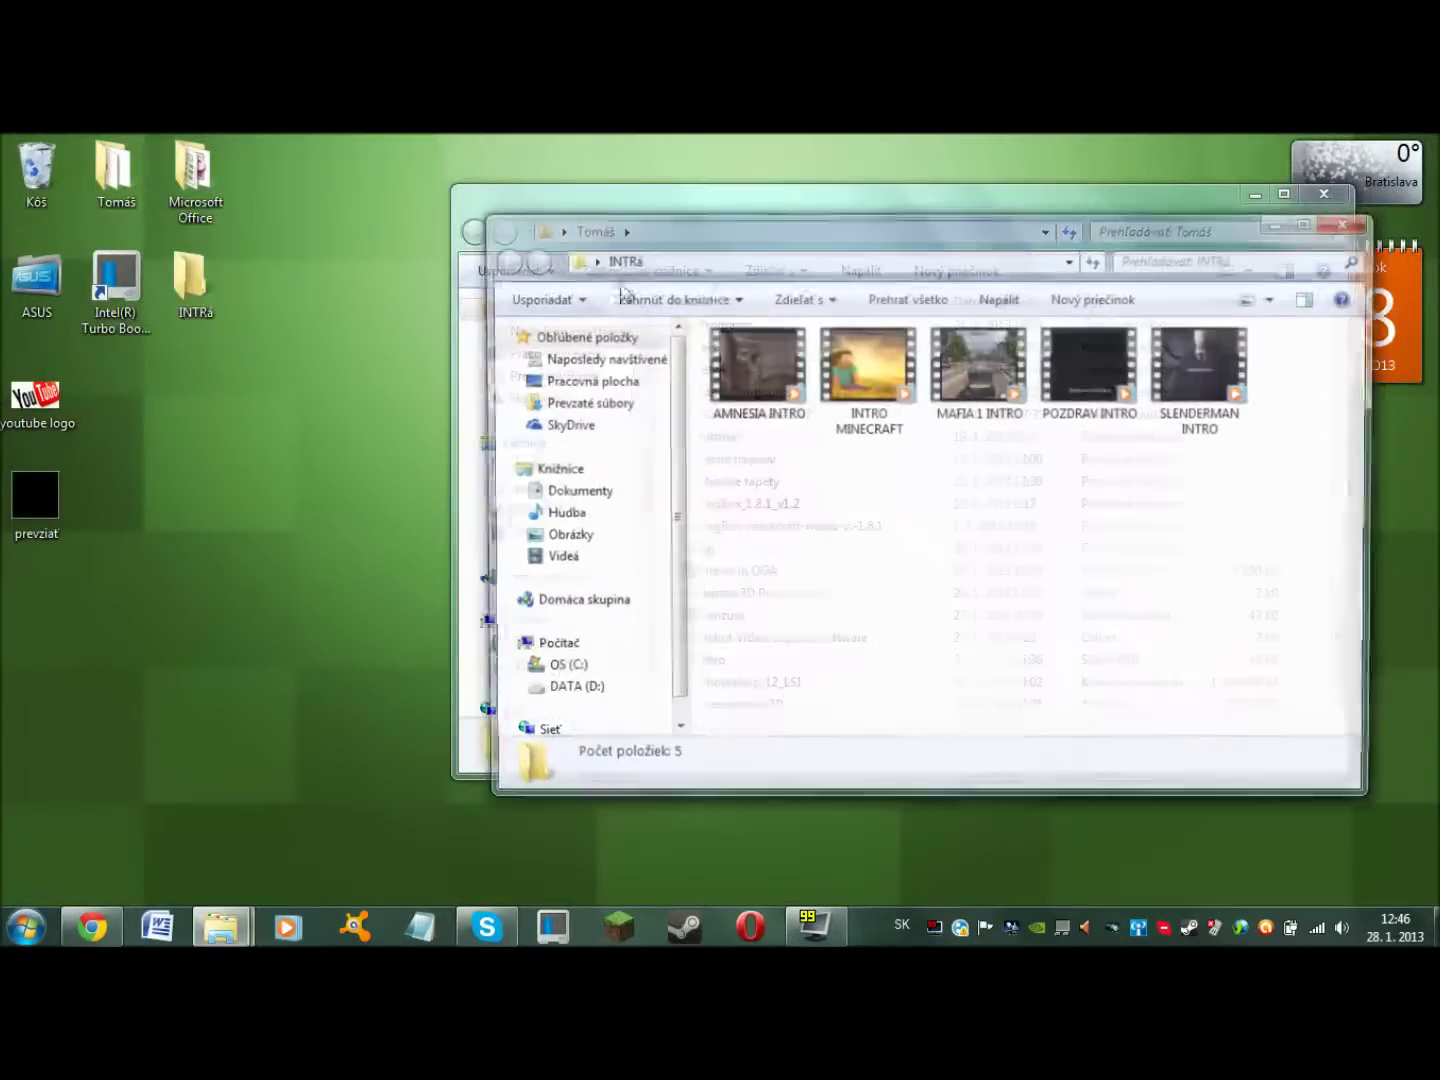
pyautogui.click(1349, 220)
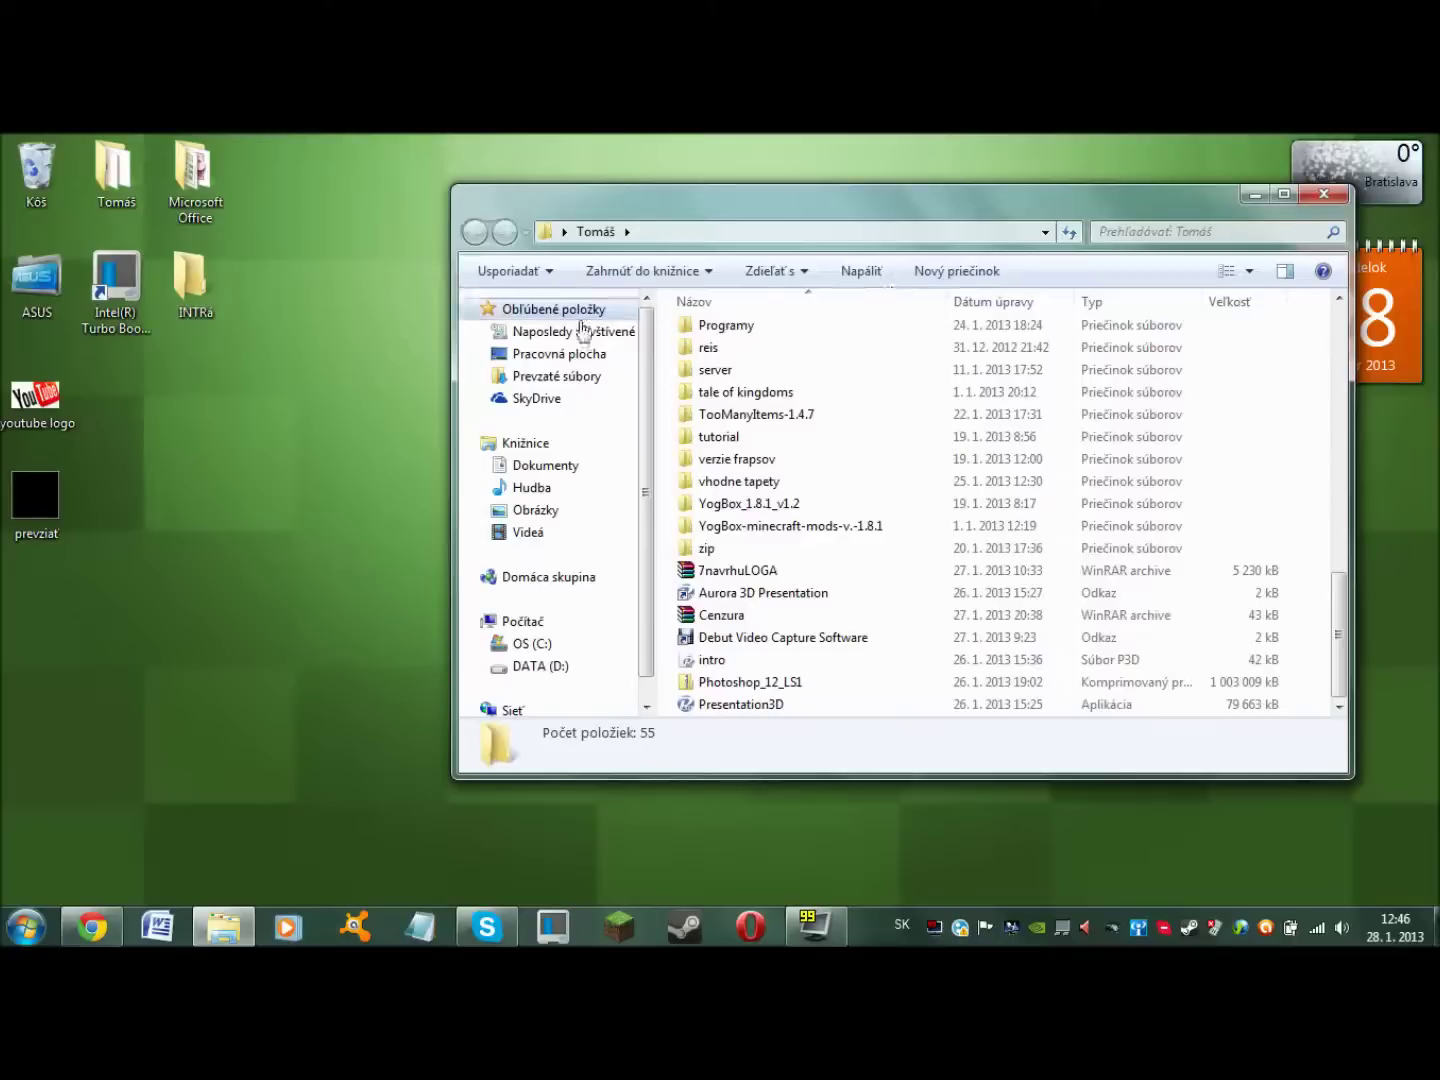
# Step: Delete the "prevziať" image from the desktop by moving it to the Recycle Bin
pyautogui.rightClick(28, 505)
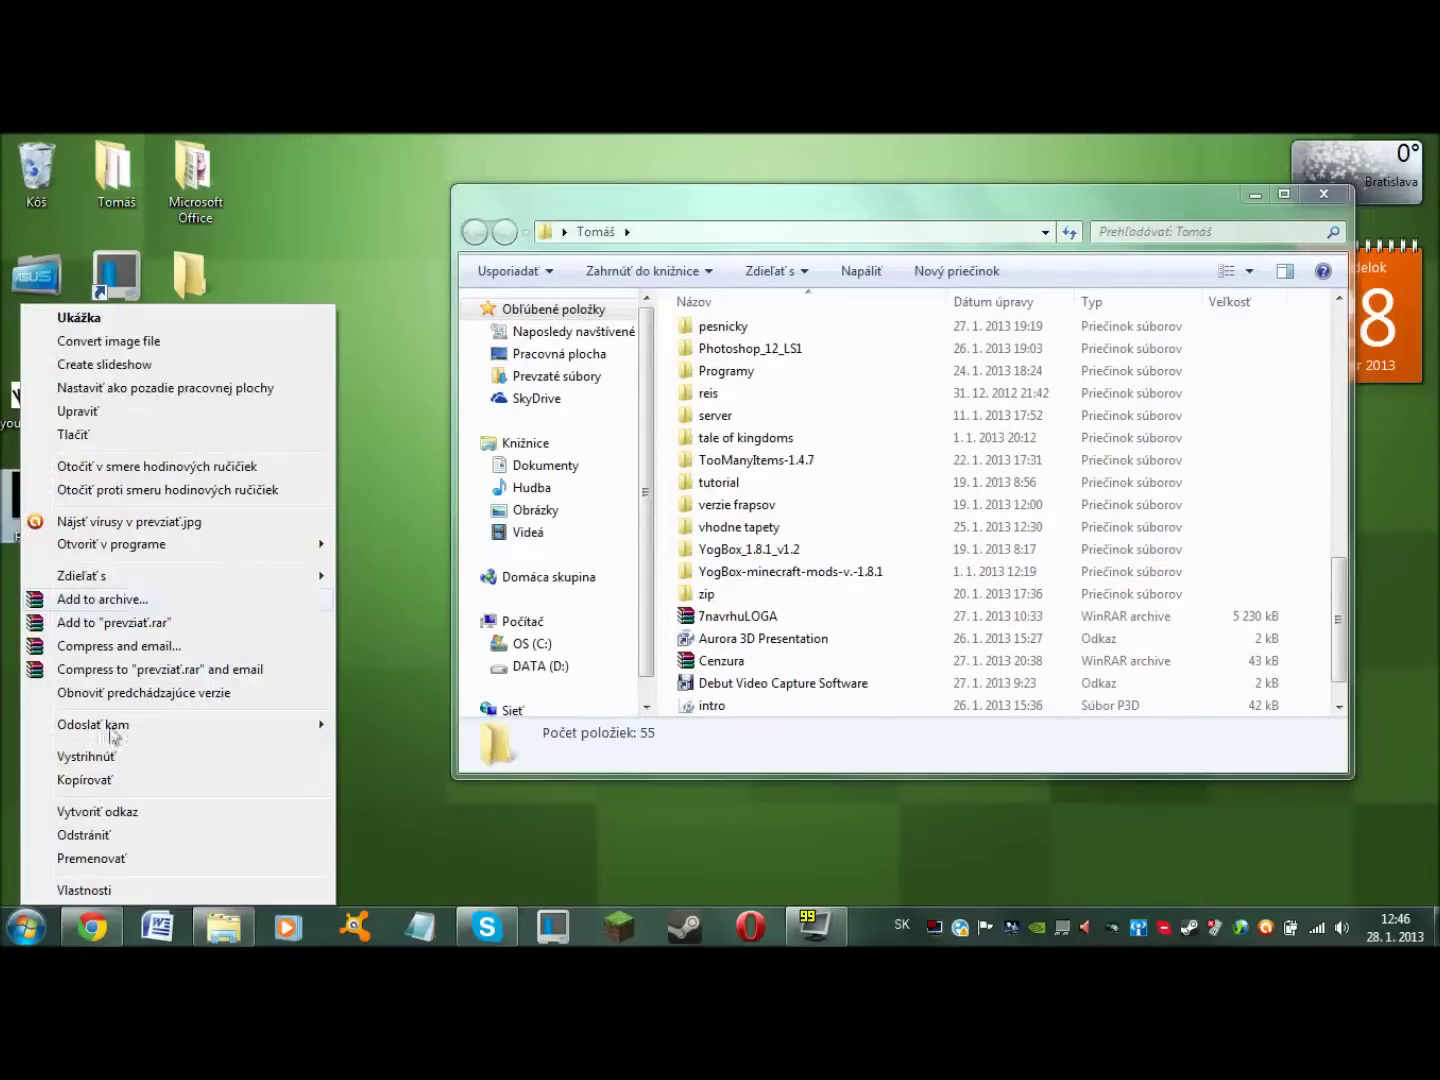
pyautogui.click(84, 836)
pyautogui.click(800, 594)
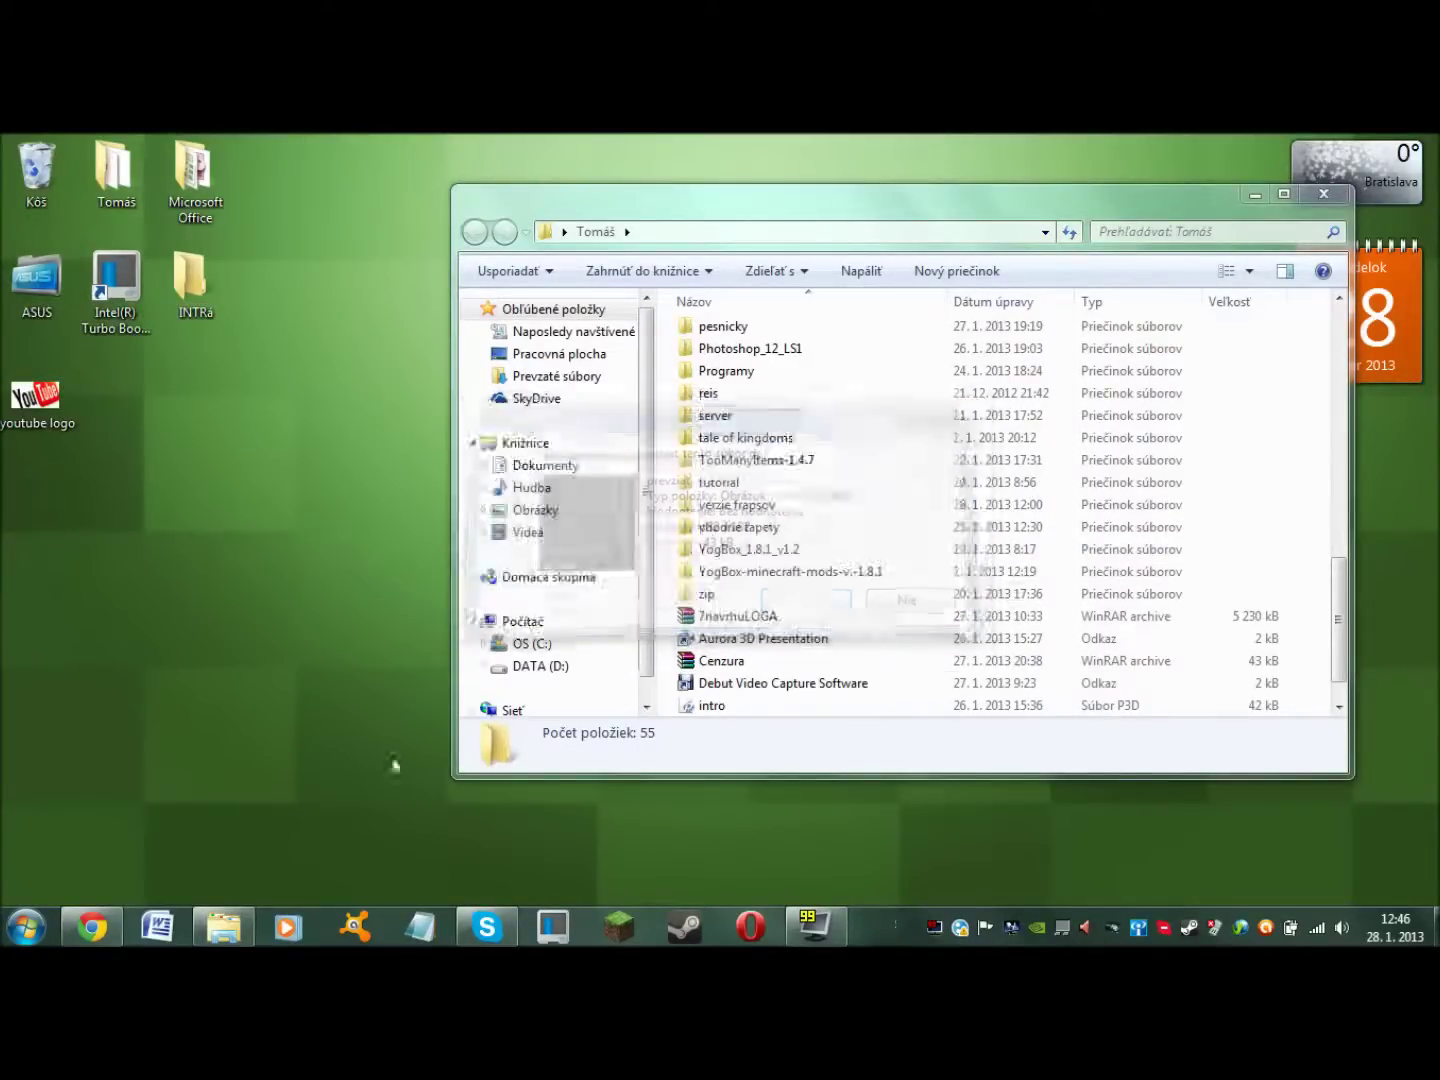
# Step: Return to Chrome and replace the image search term with "black screen"
pyautogui.click(118, 933)
pyautogui.moveTo(232, 291); pyautogui.dragTo(141, 291)
pyautogui.press('BackSpace')
pyautogui.write('black ')
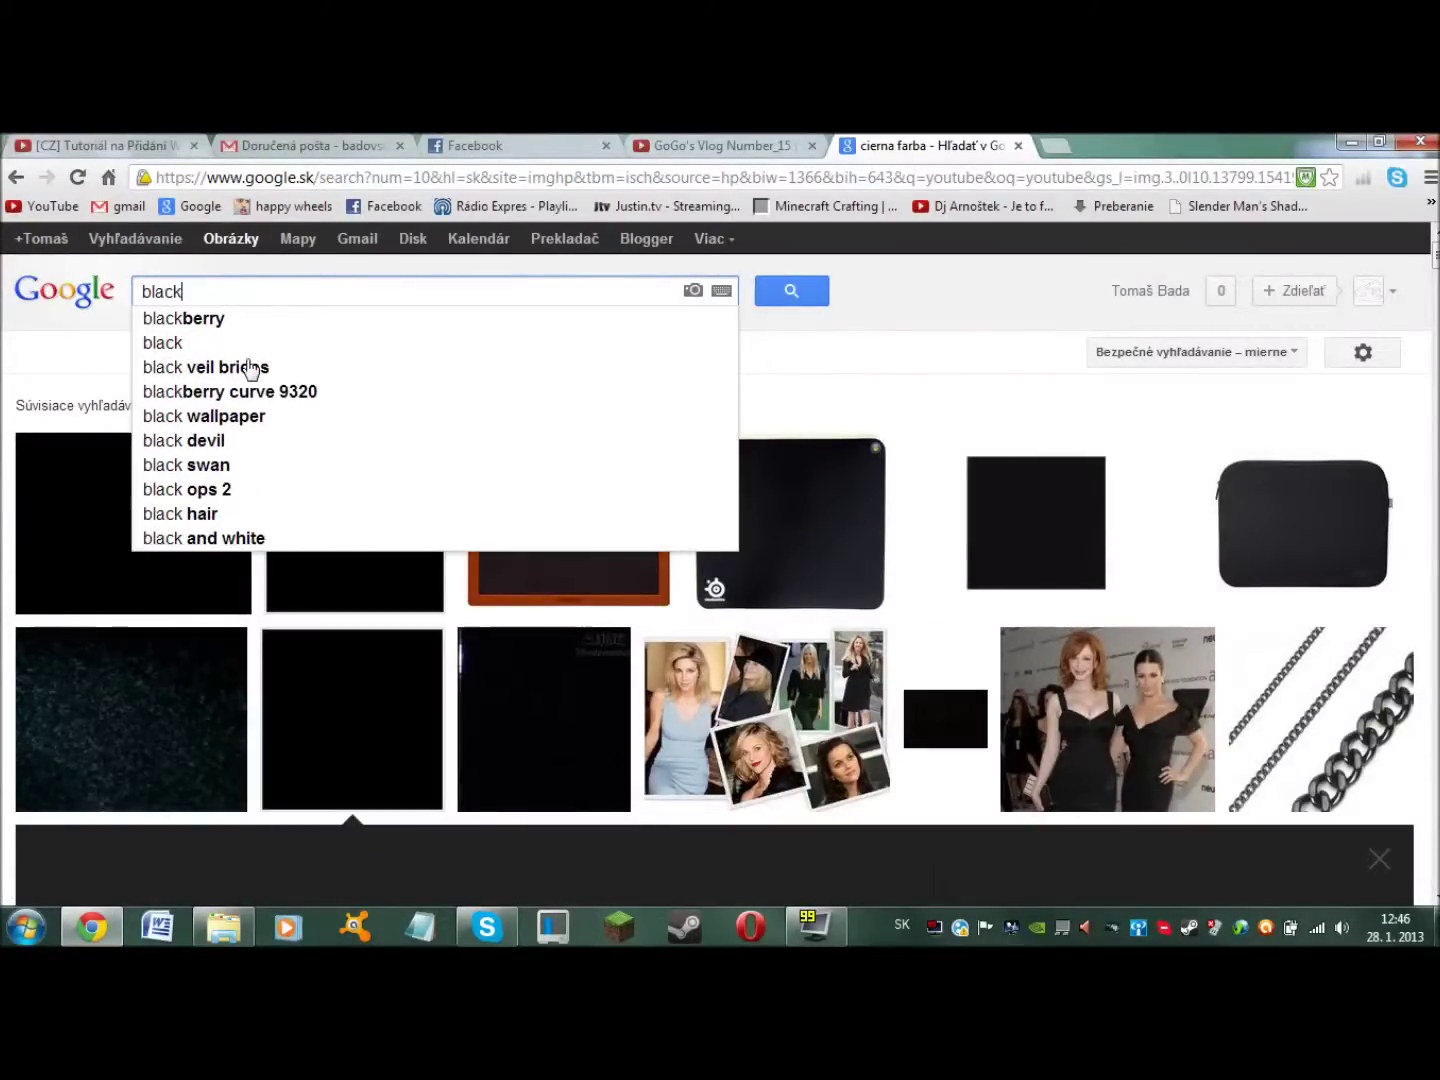
pyautogui.write('screen')
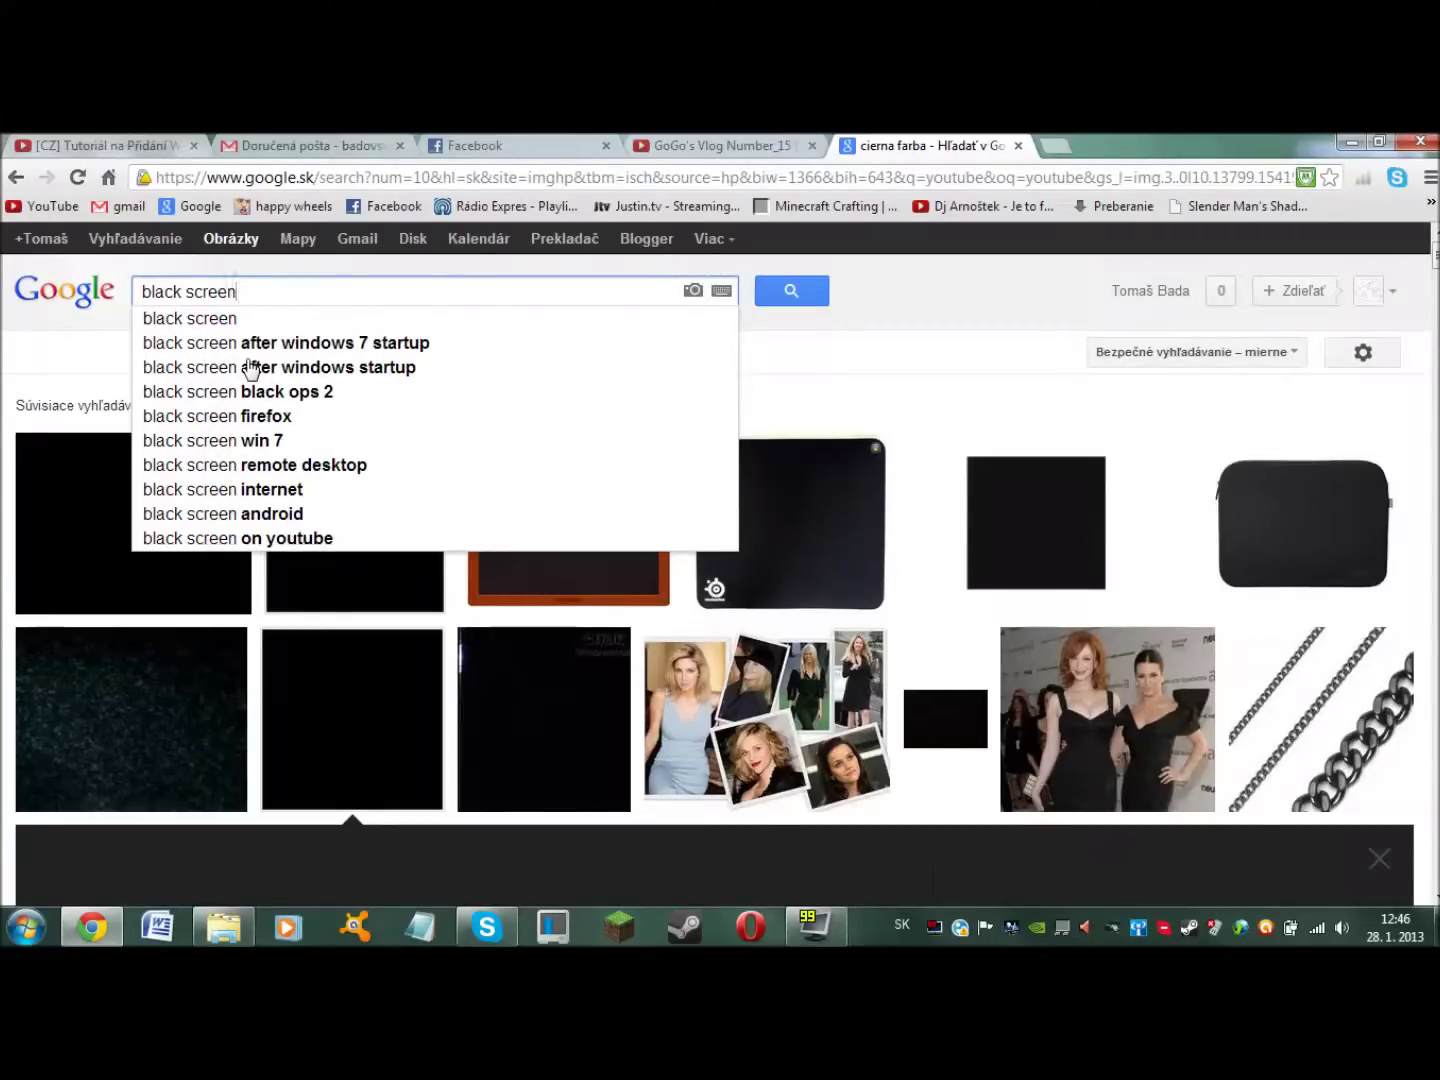
pyautogui.press('Return')
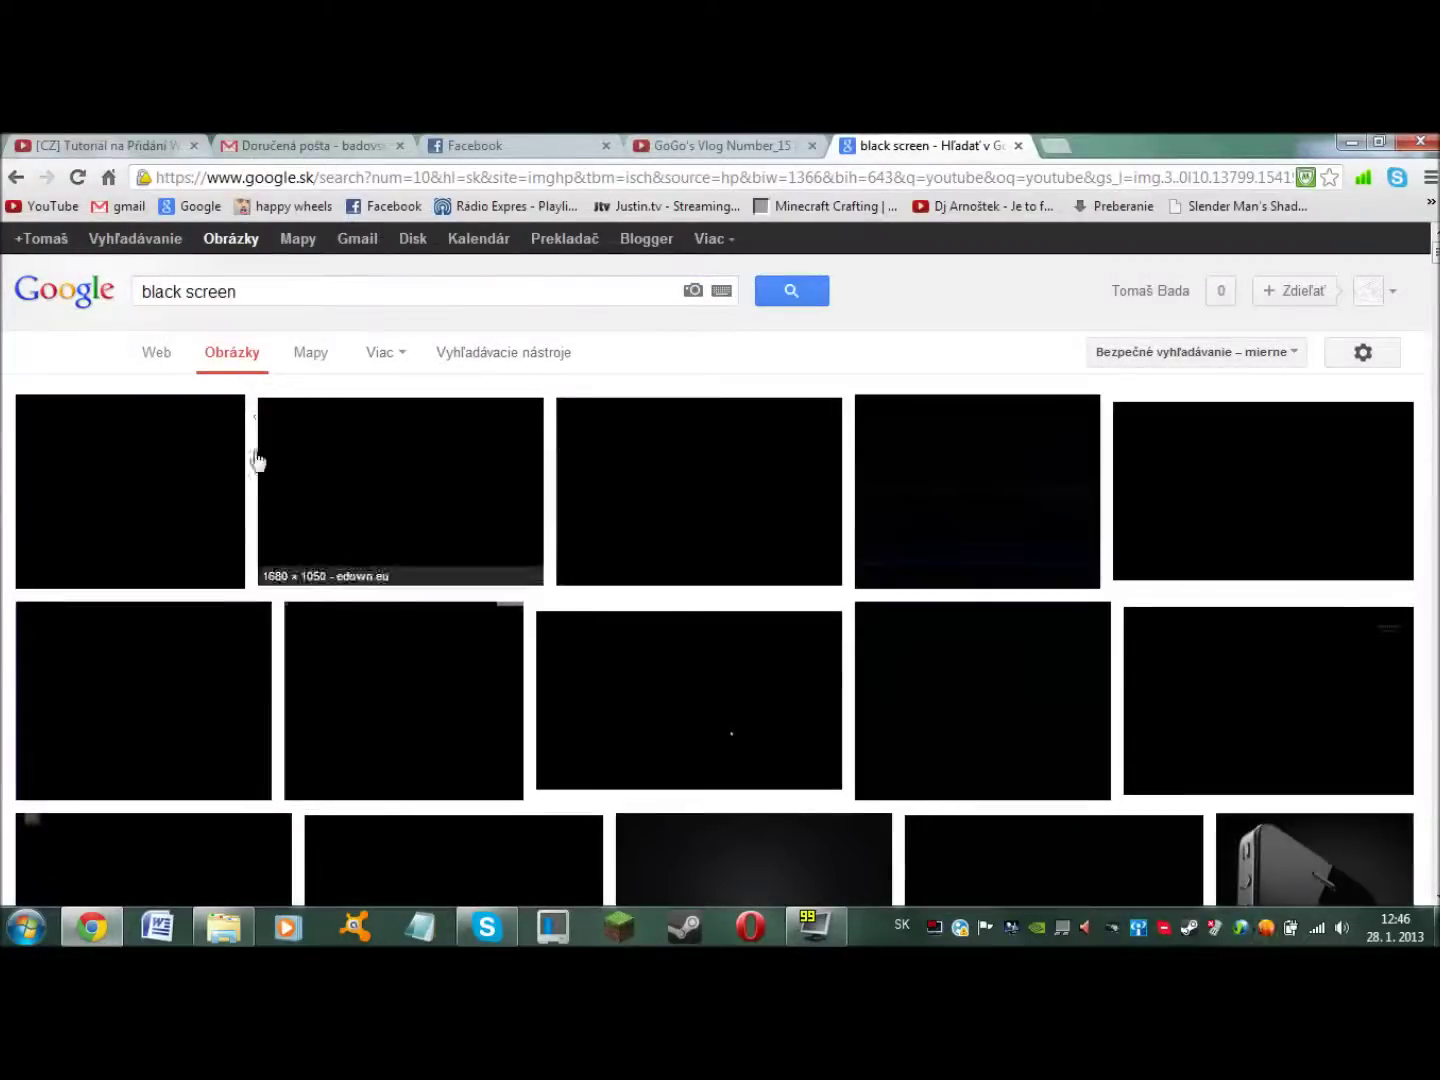
# Step: Save the first result, 1280 × 1024 from agengriskiadi2.blogspot.com, to the desktop as "black_screen" and check the saved file there
pyautogui.click(152, 508)
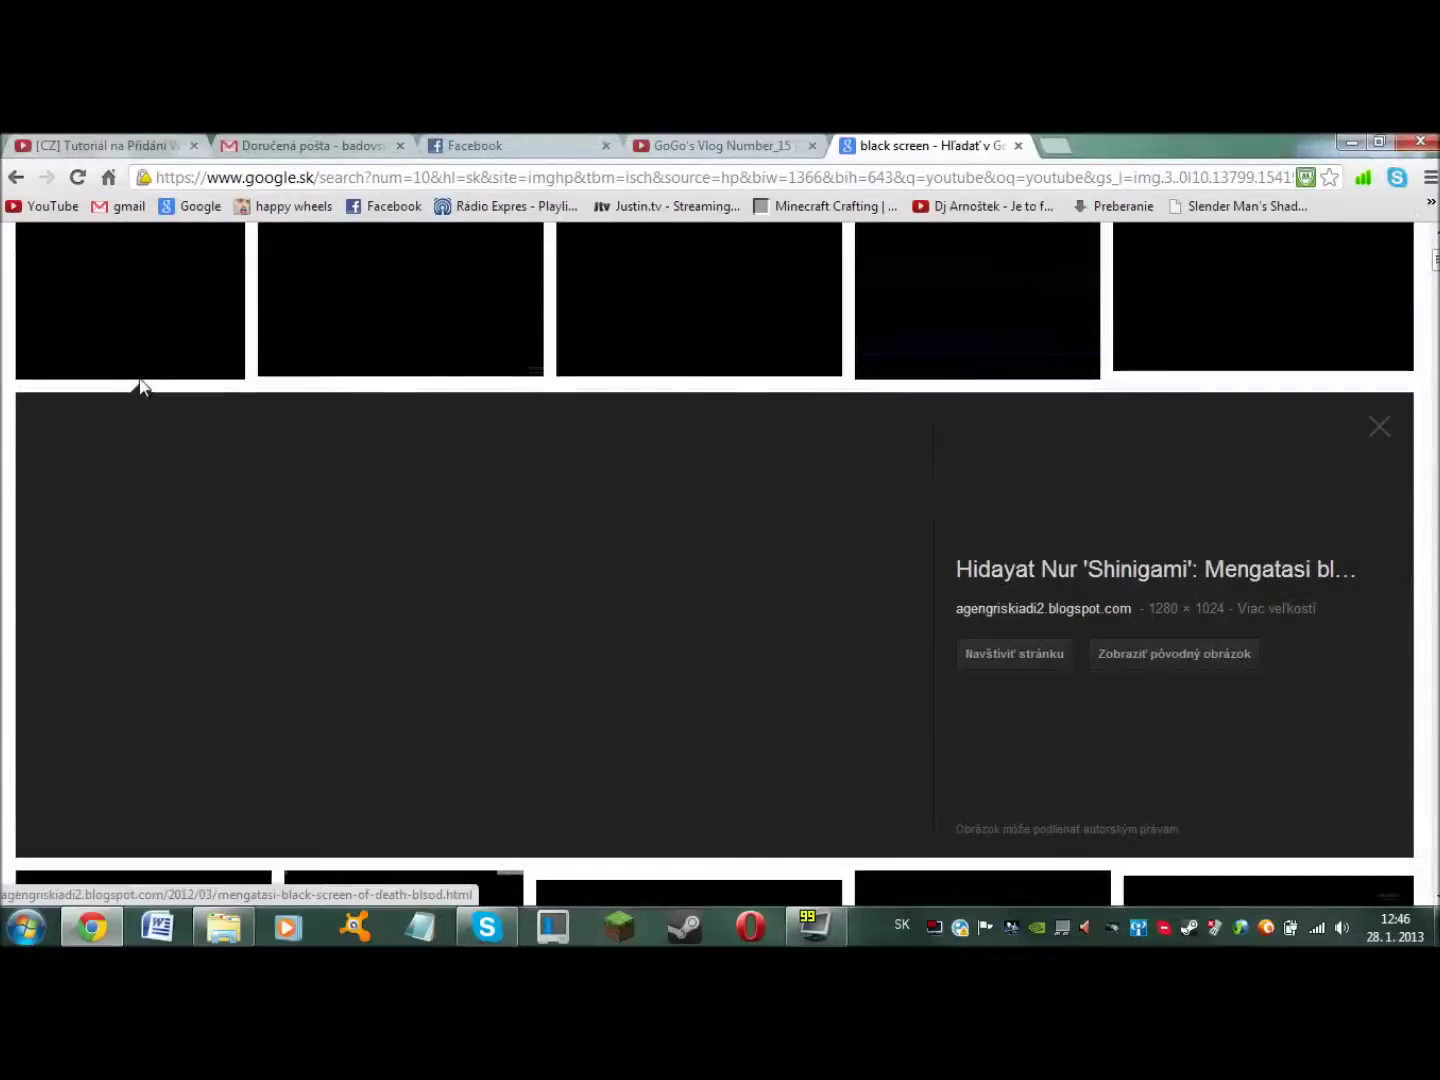
pyautogui.rightClick(140, 378)
pyautogui.click(74, 500)
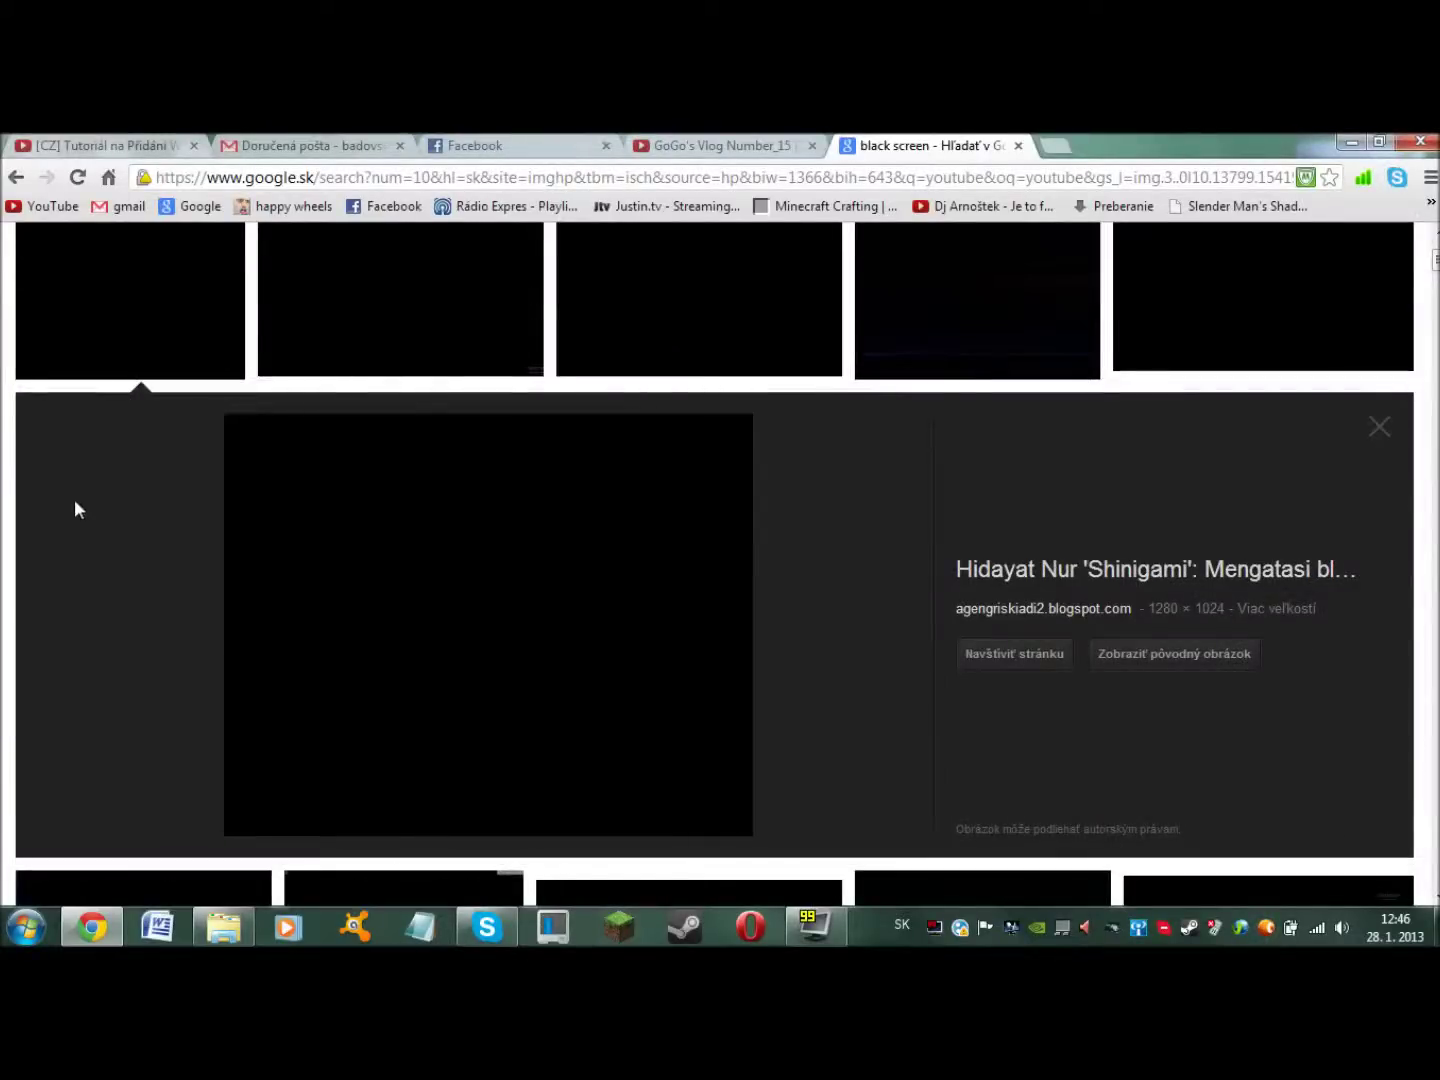
pyautogui.rightClick(441, 626)
pyautogui.click(565, 768)
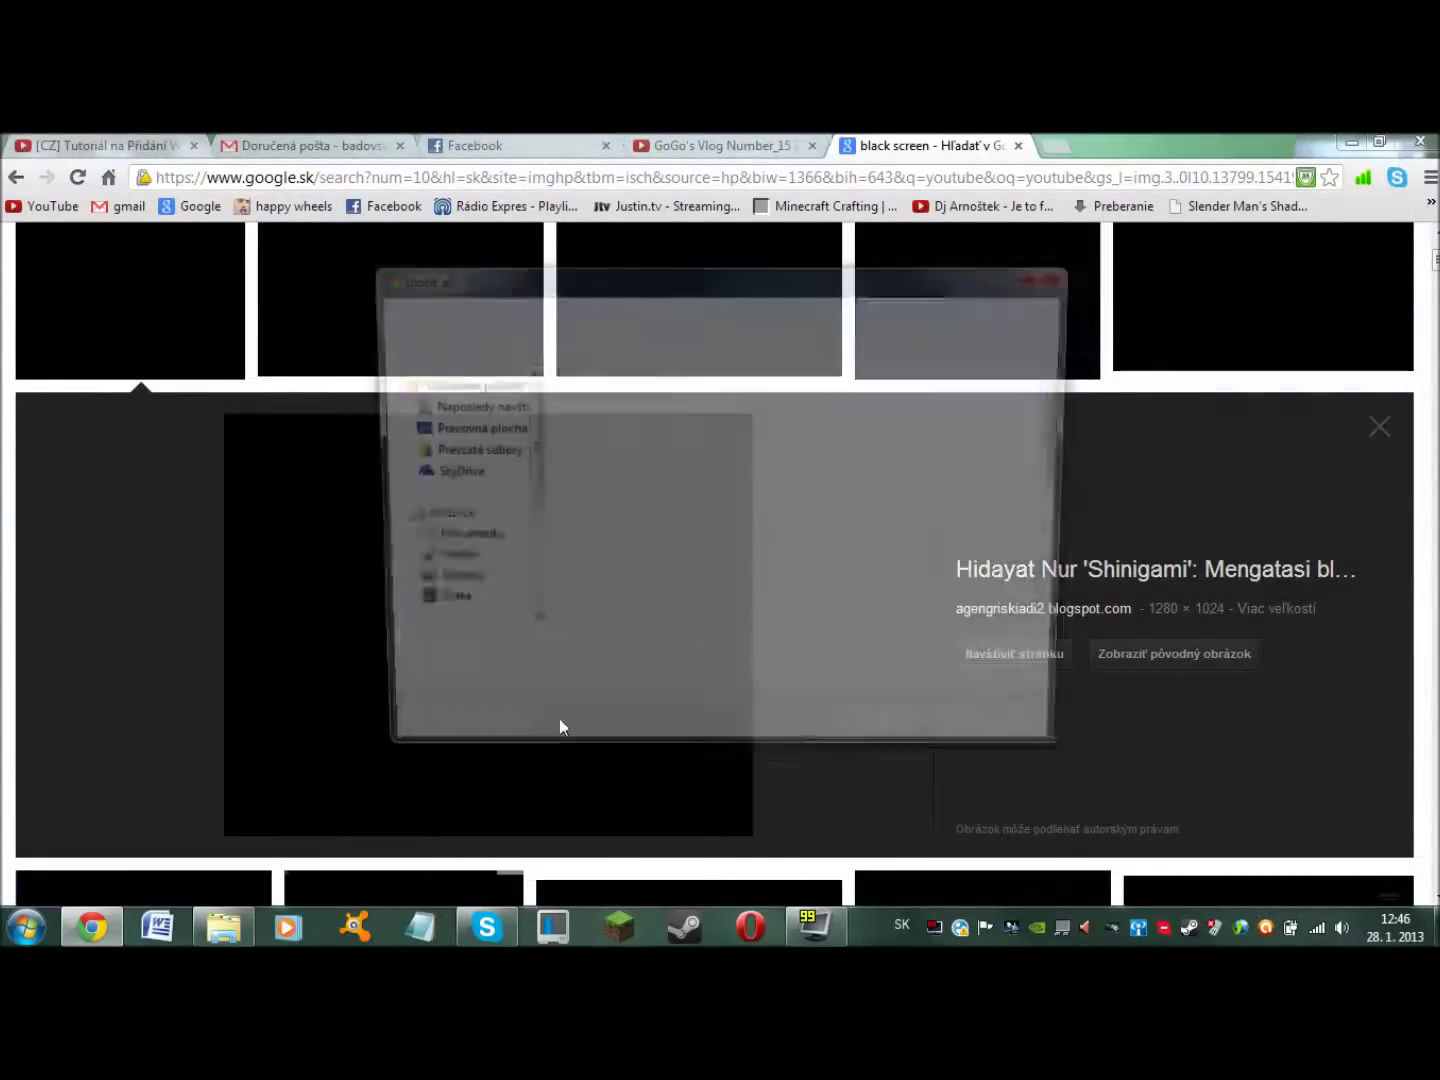
pyautogui.click(885, 736)
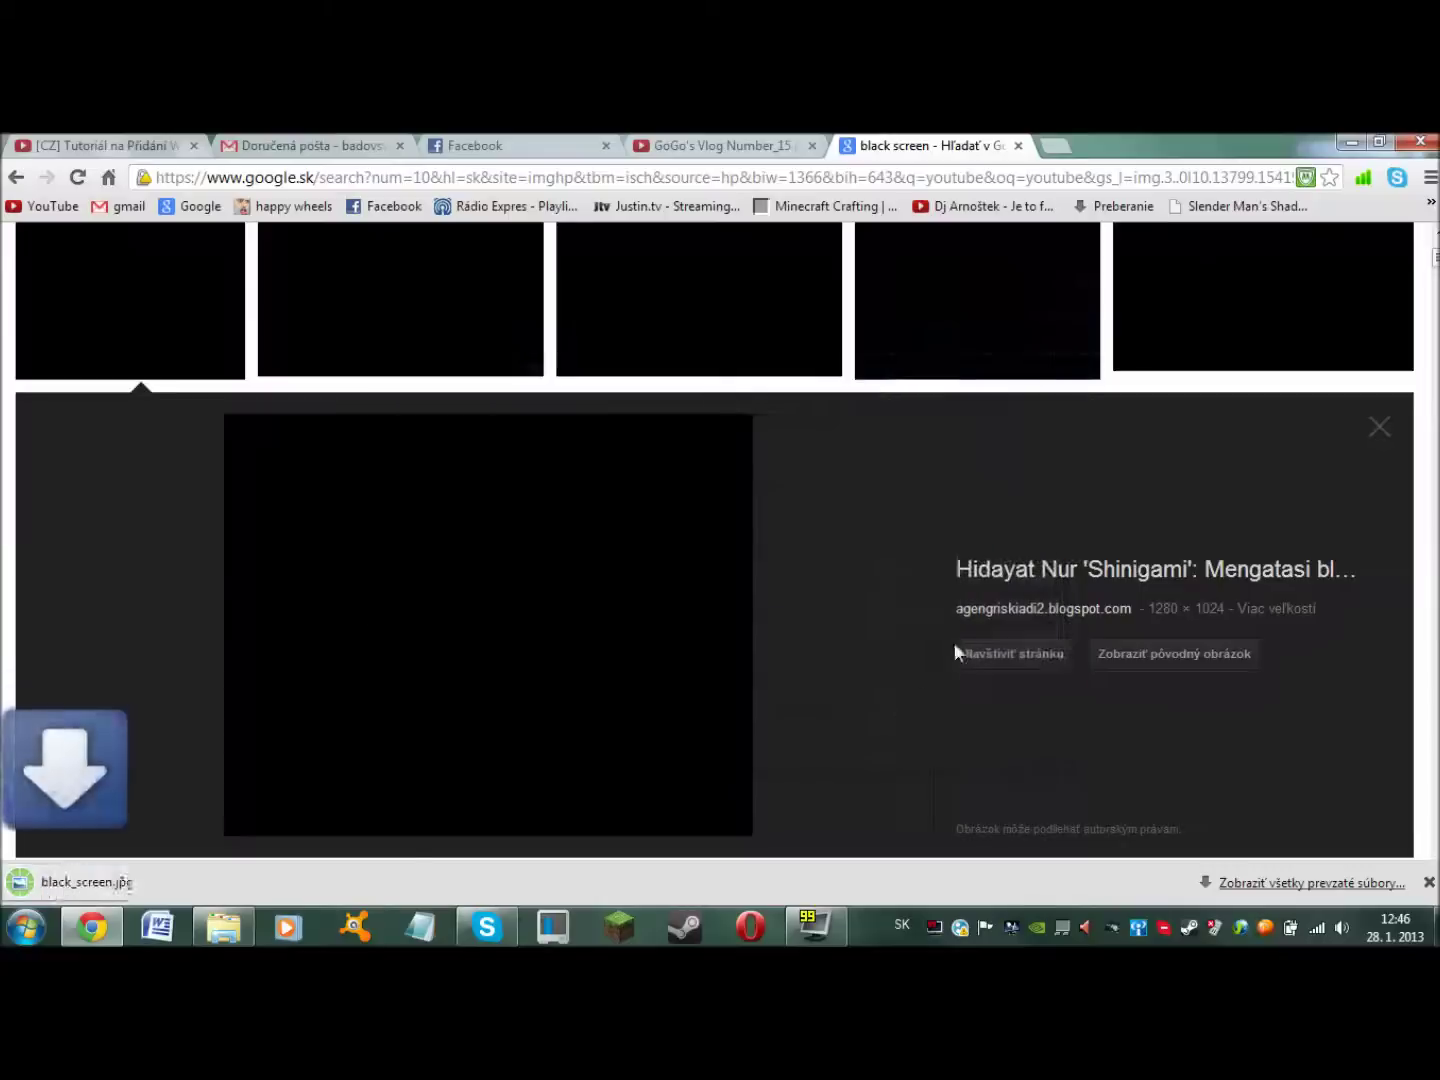
pyautogui.click(1430, 882)
pyautogui.click(1351, 141)
pyautogui.doubleClick(5, 517)
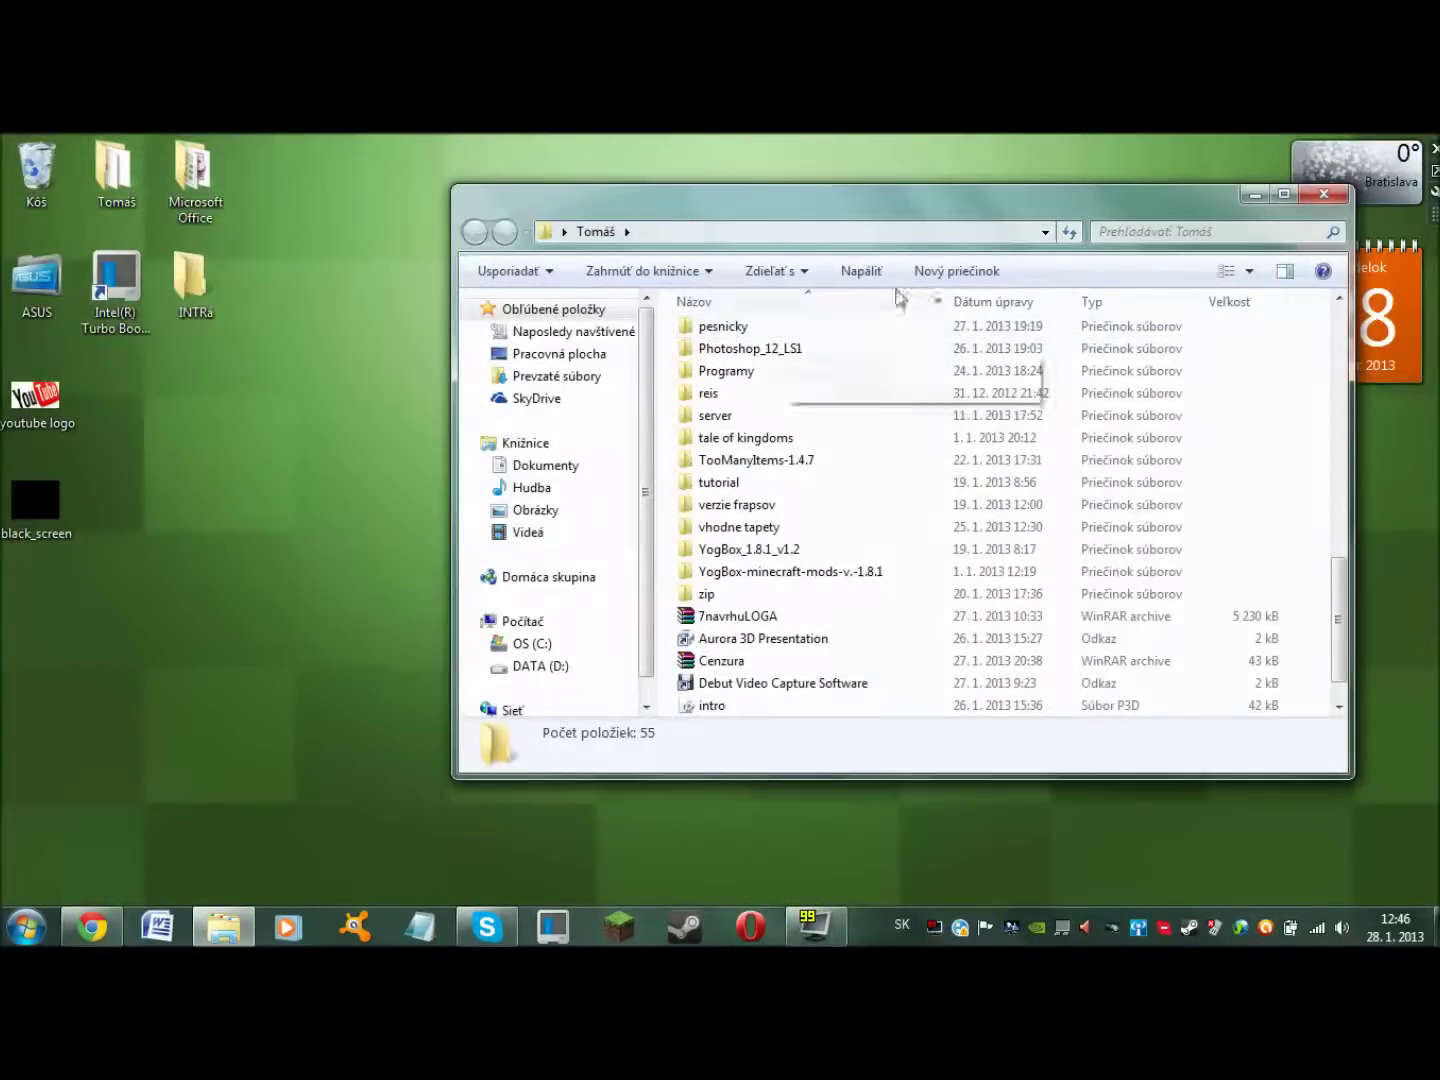
# Step: Launch Movie Maker from the "programy na nahravanie a rendrovanie" folder inside the Programy folder
pyautogui.doubleClick(748, 373)
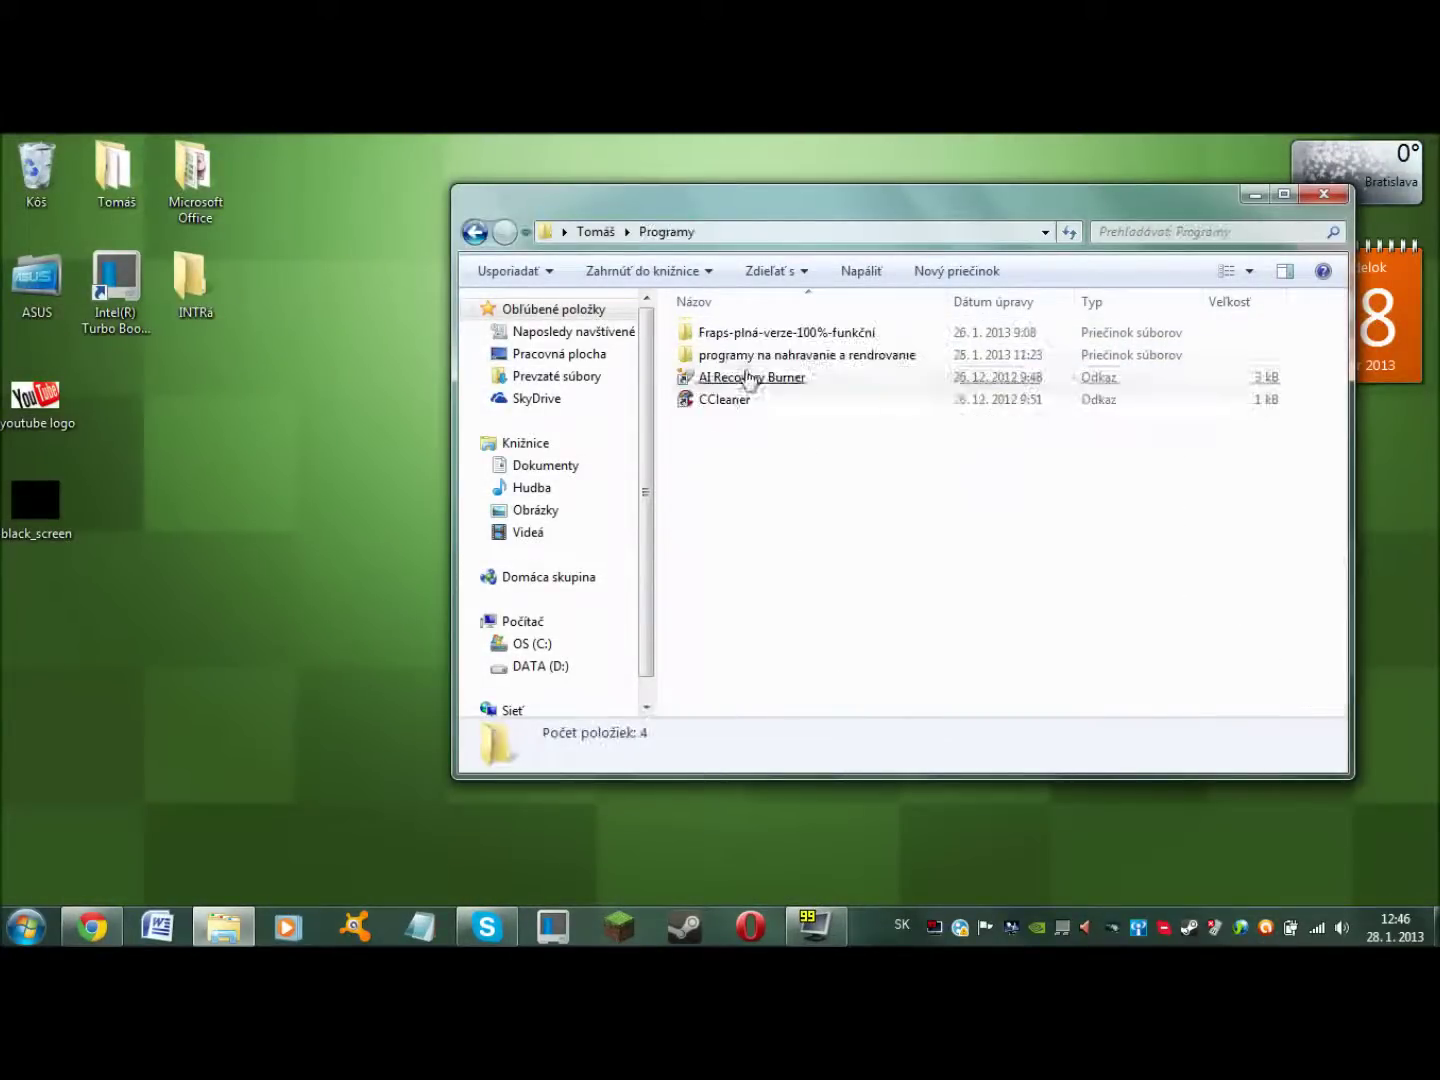
pyautogui.doubleClick(812, 356)
pyautogui.doubleClick(783, 424)
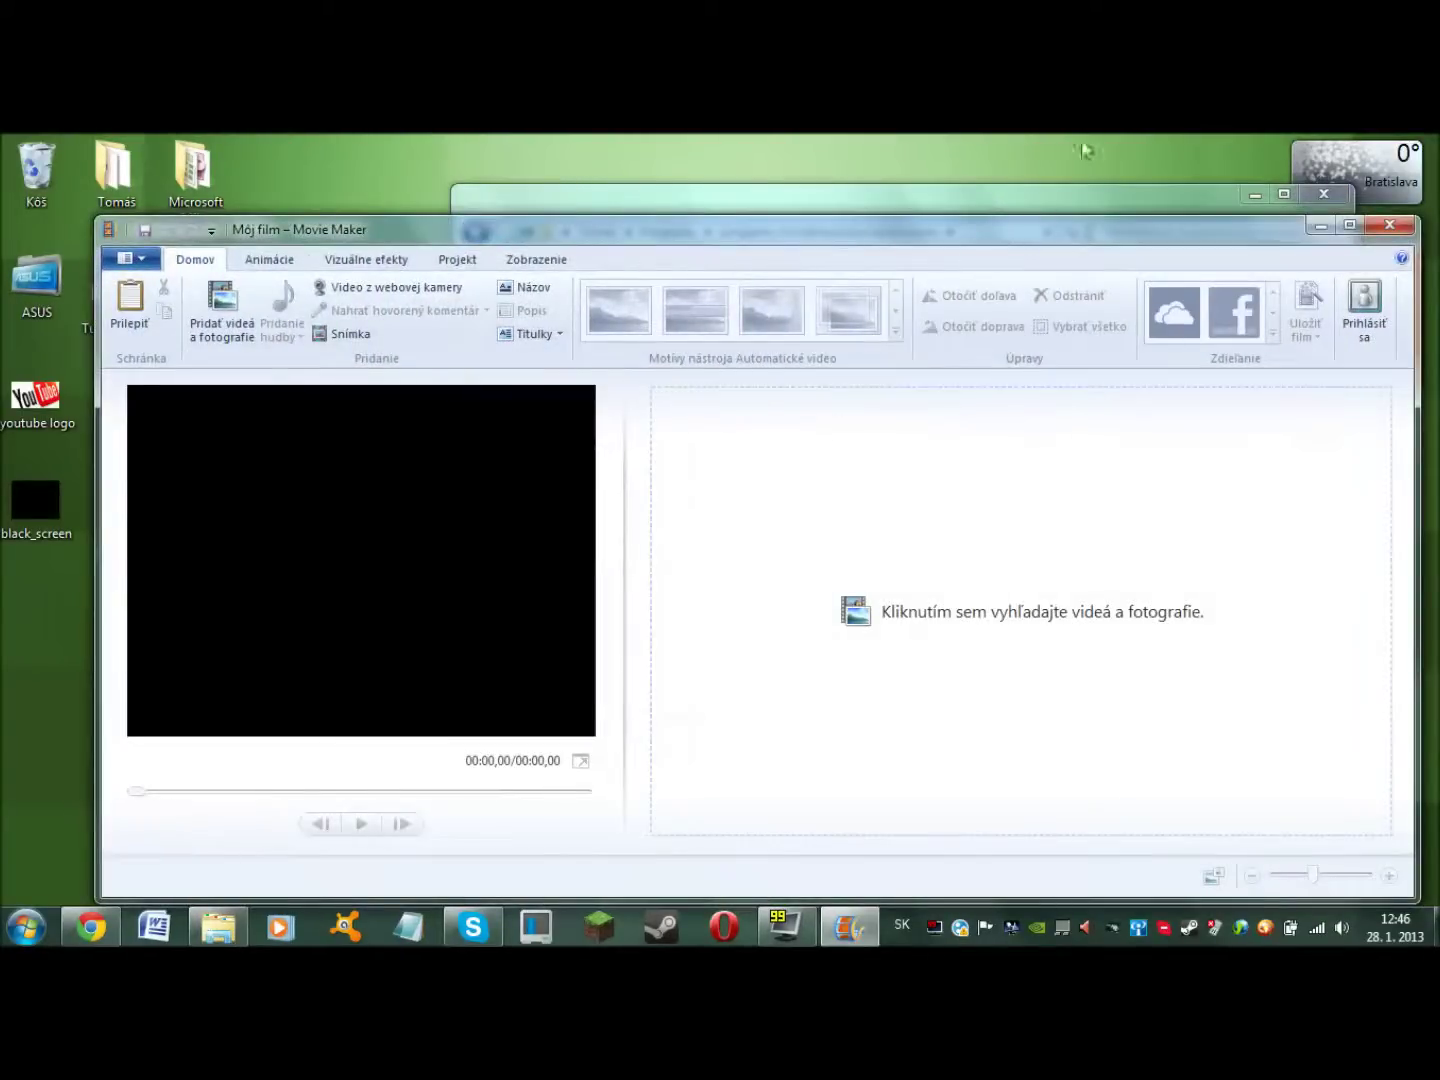
# Step: Close the folder window behind Movie Maker and maximize the Movie Maker window
pyautogui.moveTo(1093, 238); pyautogui.dragTo(1193, 246)
pyautogui.click(1323, 193)
pyautogui.moveTo(1279, 299); pyautogui.dragTo(1254, 193)
pyautogui.click(1360, 181)
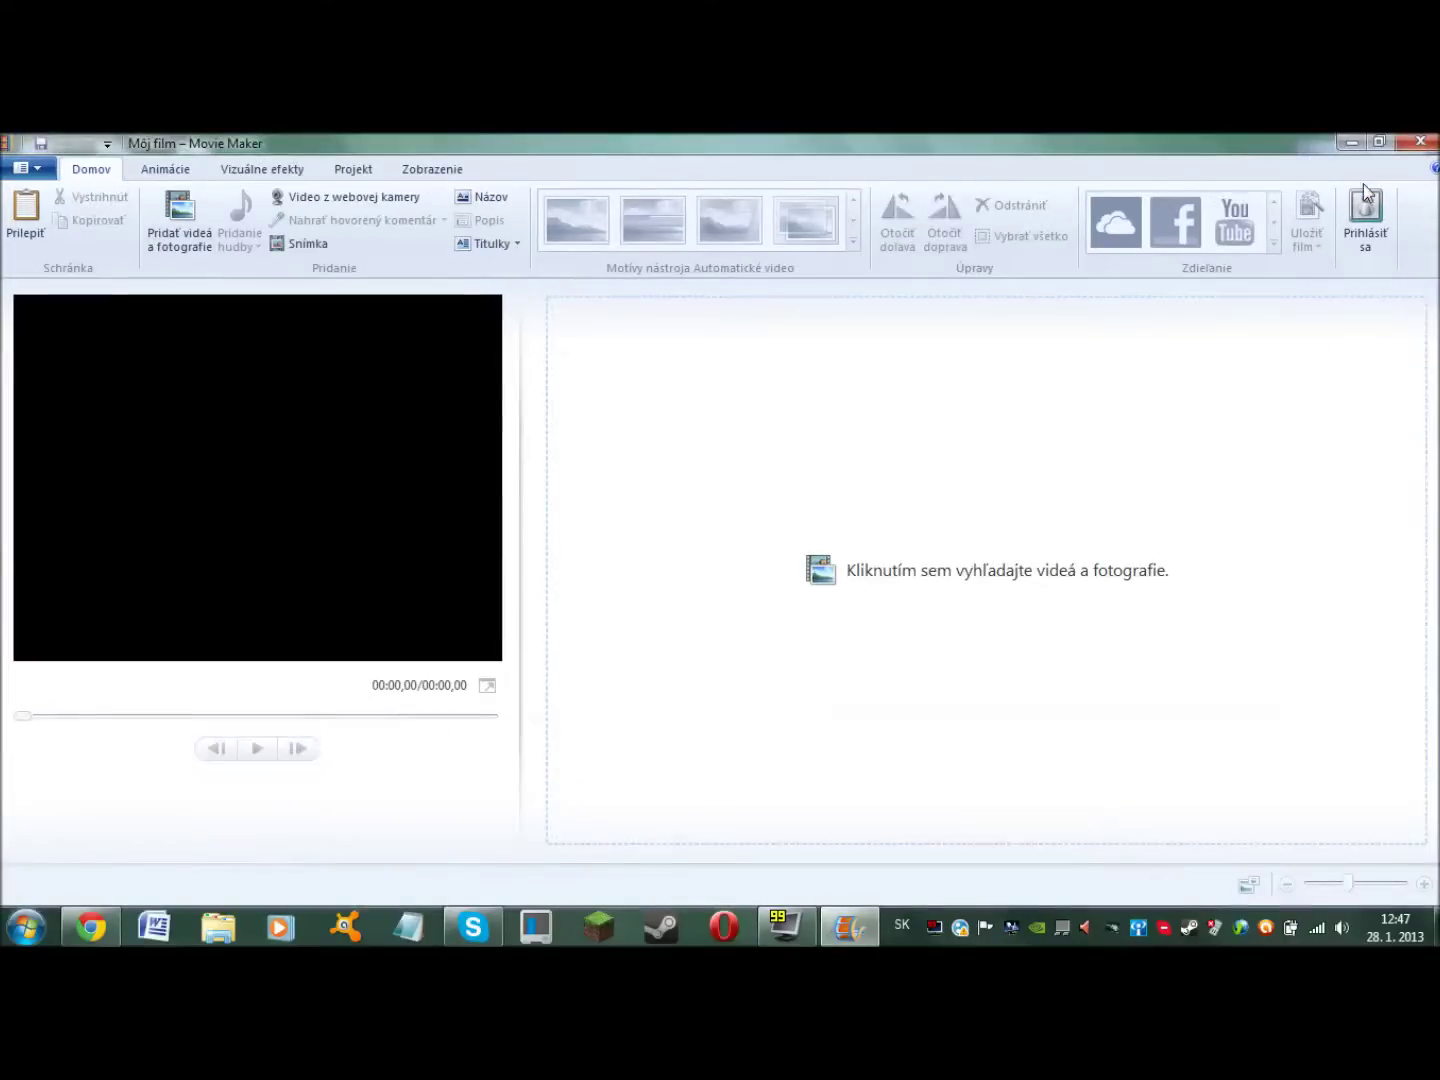
# Step: Add the black_screen image from the desktop to the movie and return the paused playhead to the start
pyautogui.click(150, 218)
pyautogui.moveTo(420, 157); pyautogui.dragTo(622, 230)
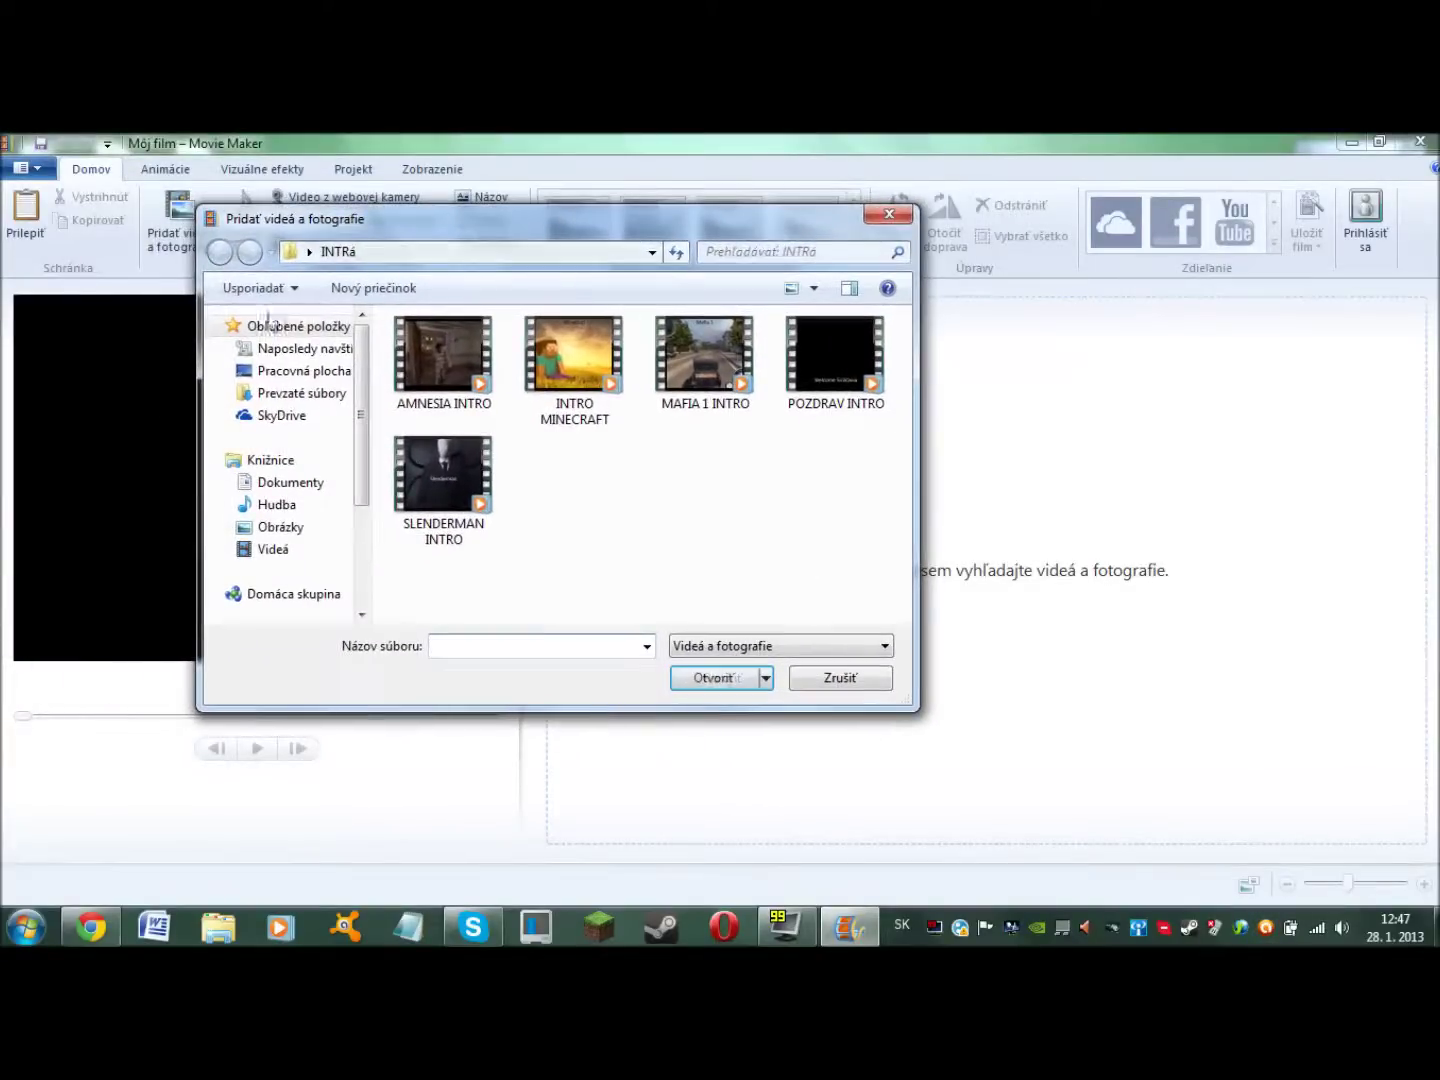
pyautogui.click(290, 371)
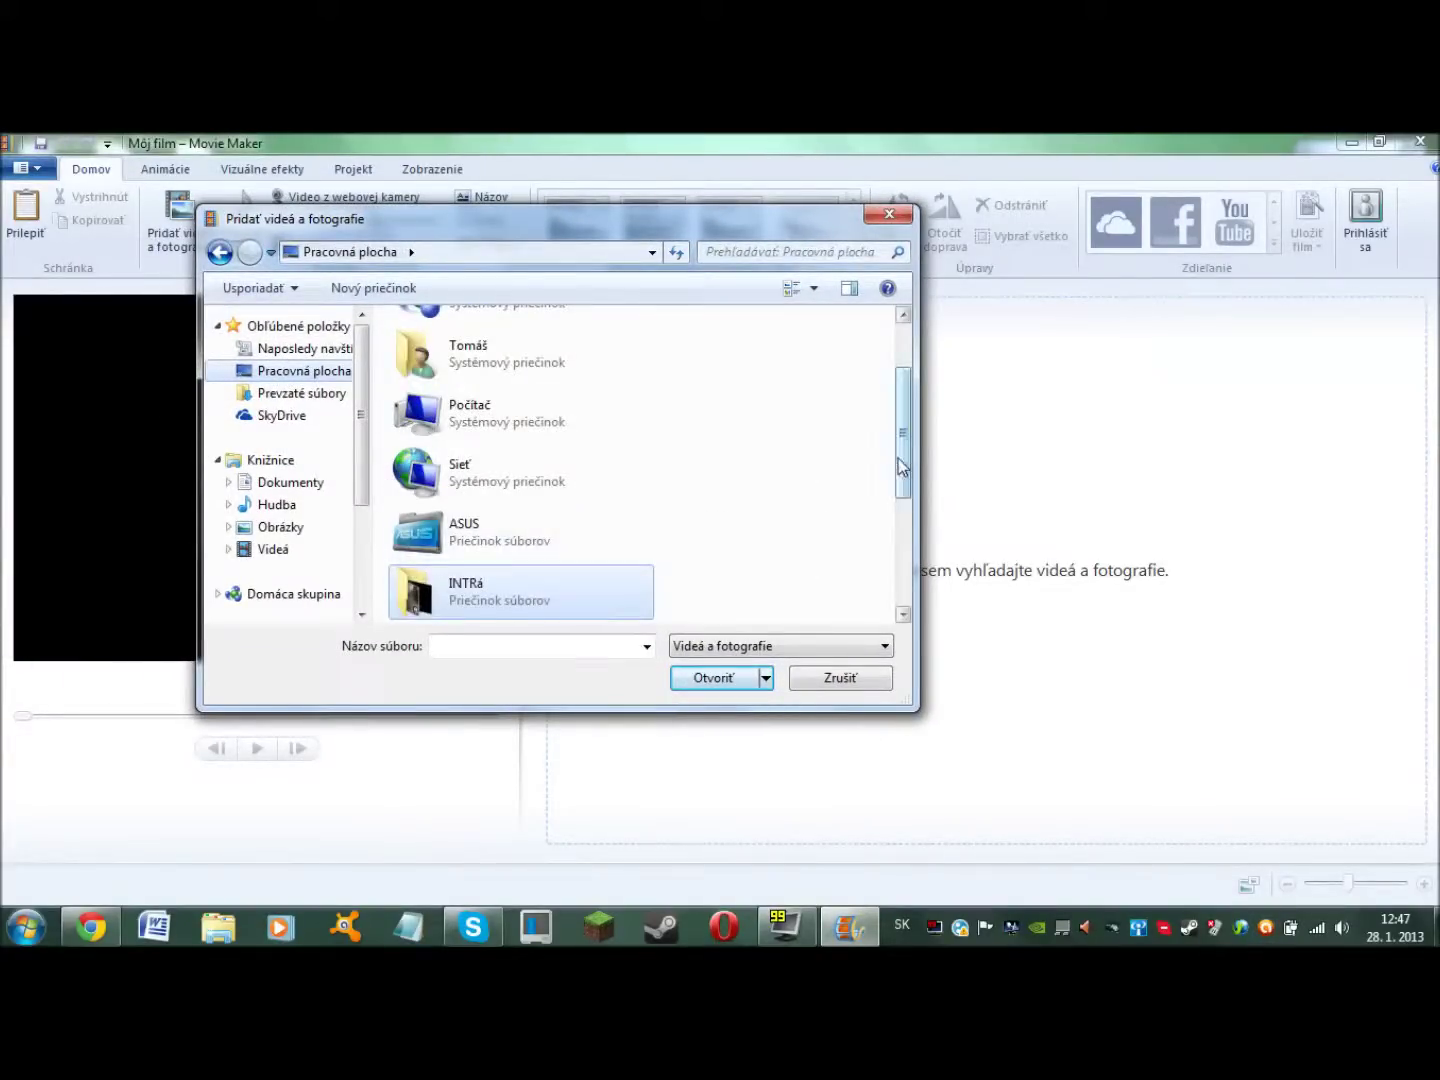
pyautogui.moveTo(898, 458); pyautogui.dragTo(898, 561)
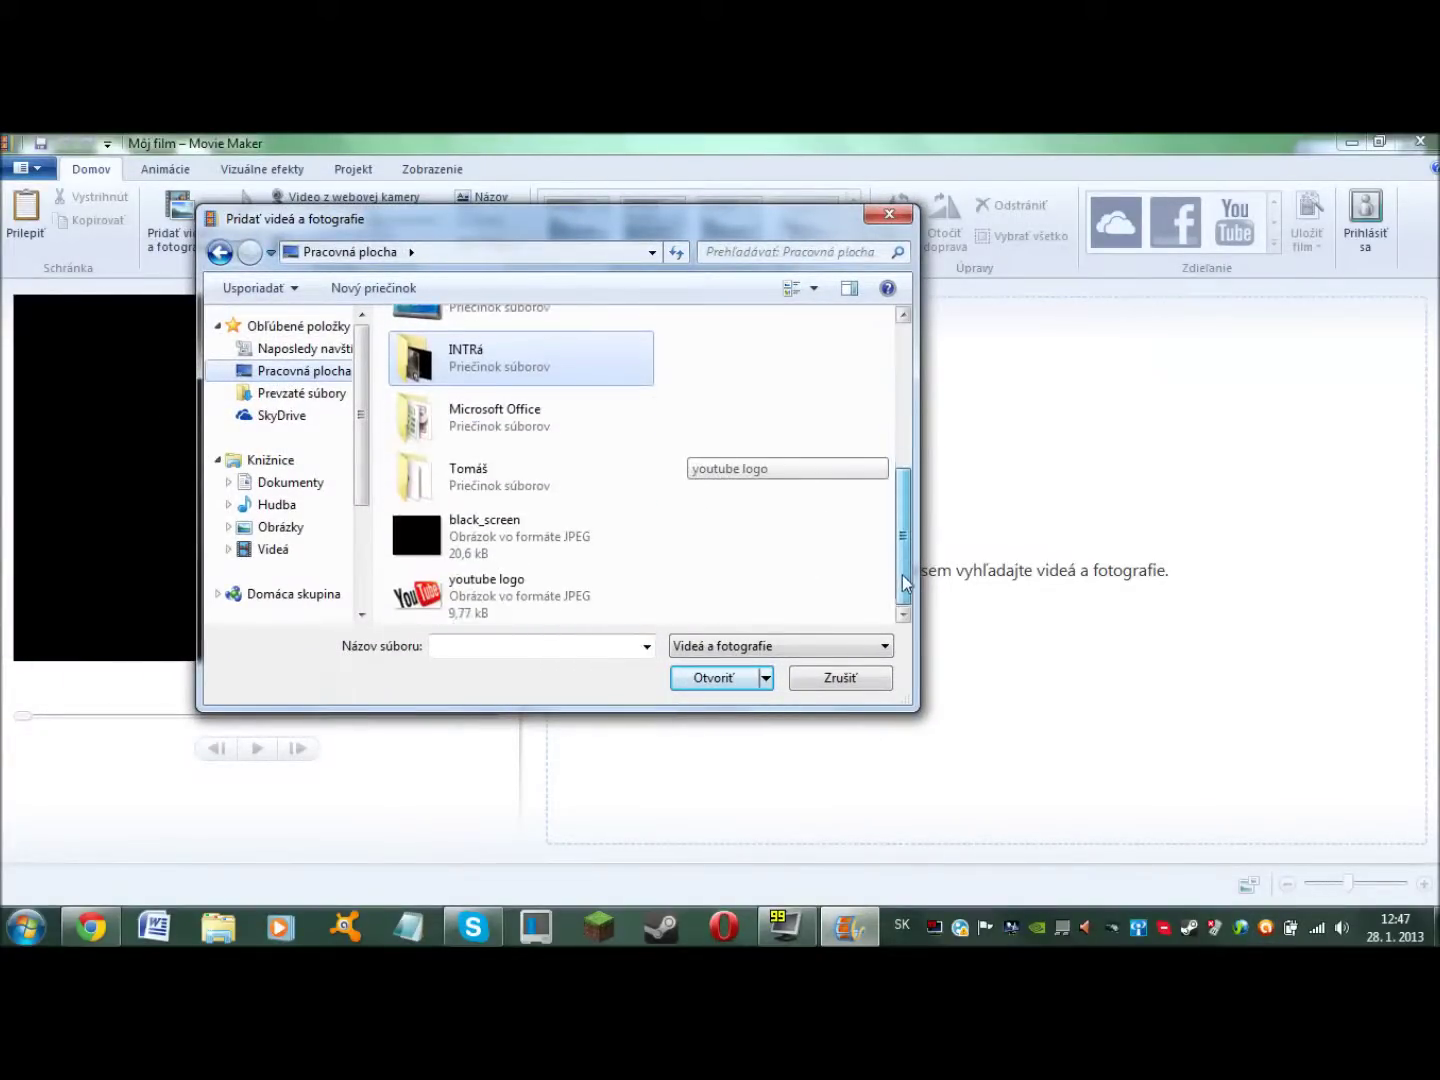
pyautogui.doubleClick(490, 553)
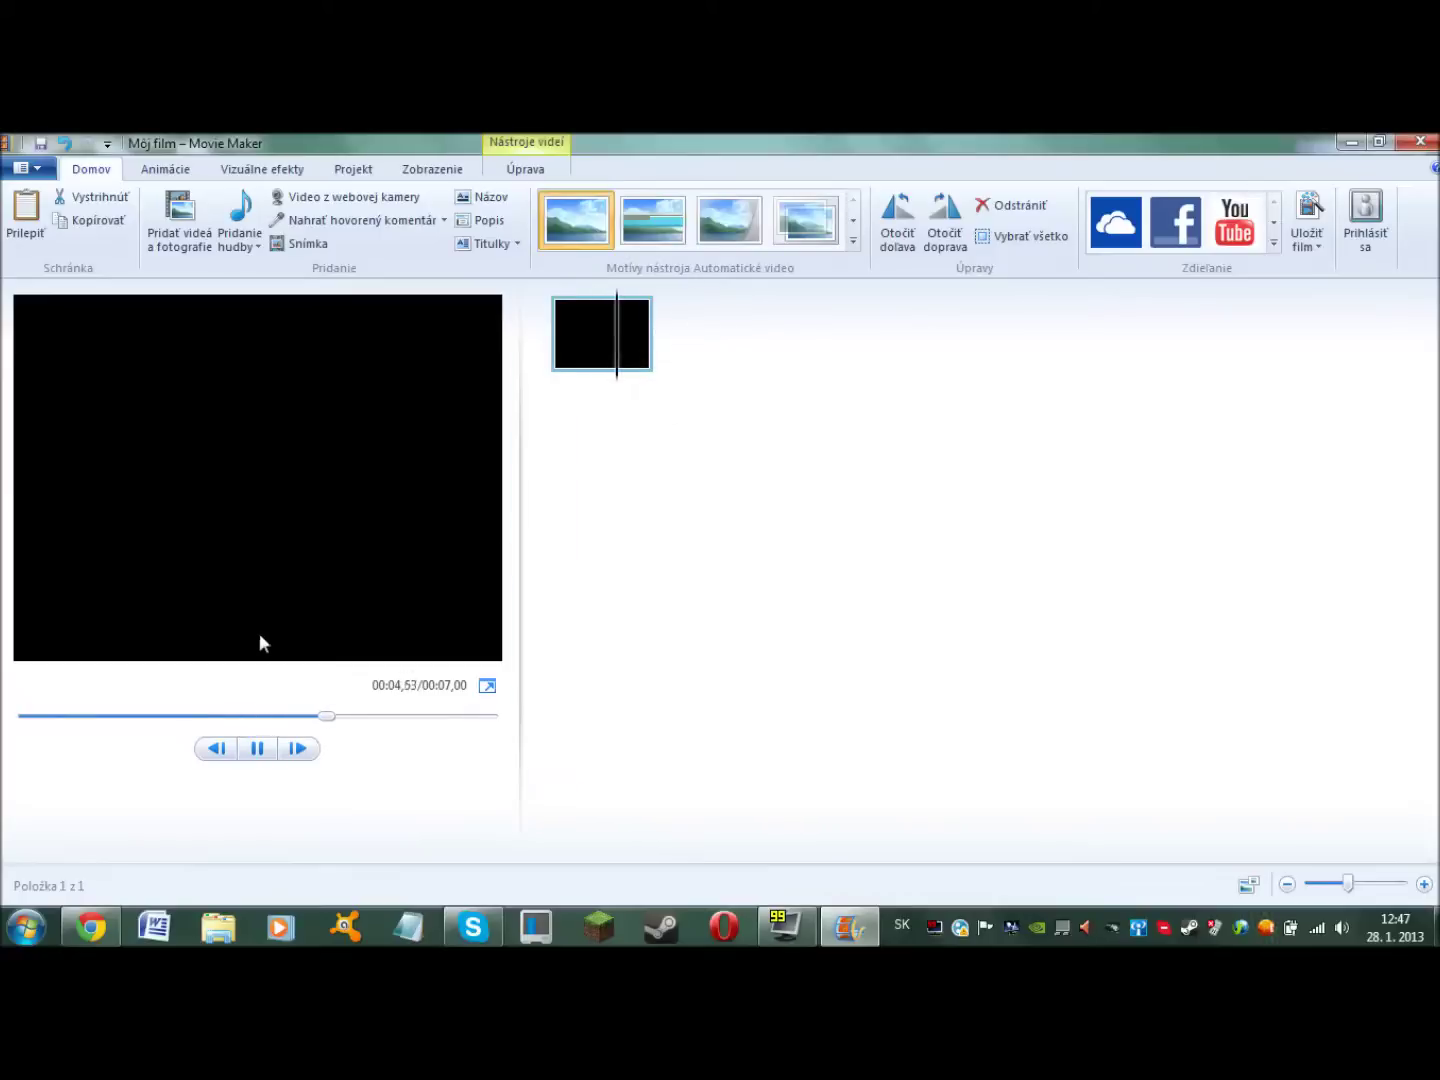
pyautogui.click(257, 748)
pyautogui.moveTo(379, 731); pyautogui.dragTo(3, 736)
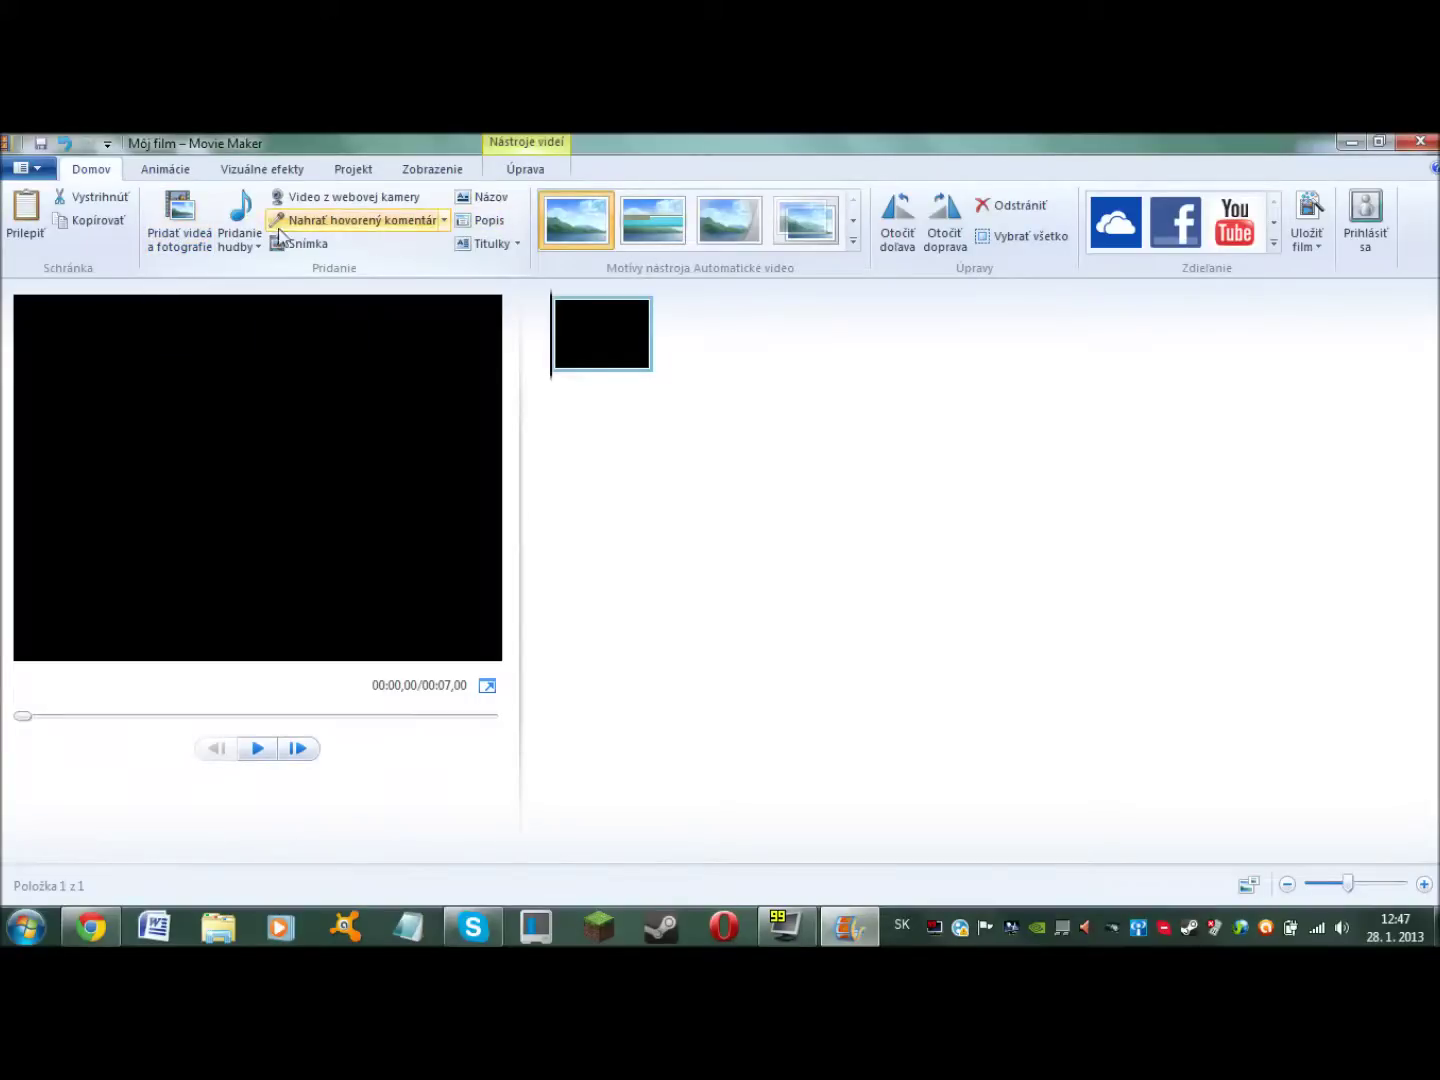
# Step: Add the "youtube logo" image from the desktop to the movie after the black clip
pyautogui.click(185, 225)
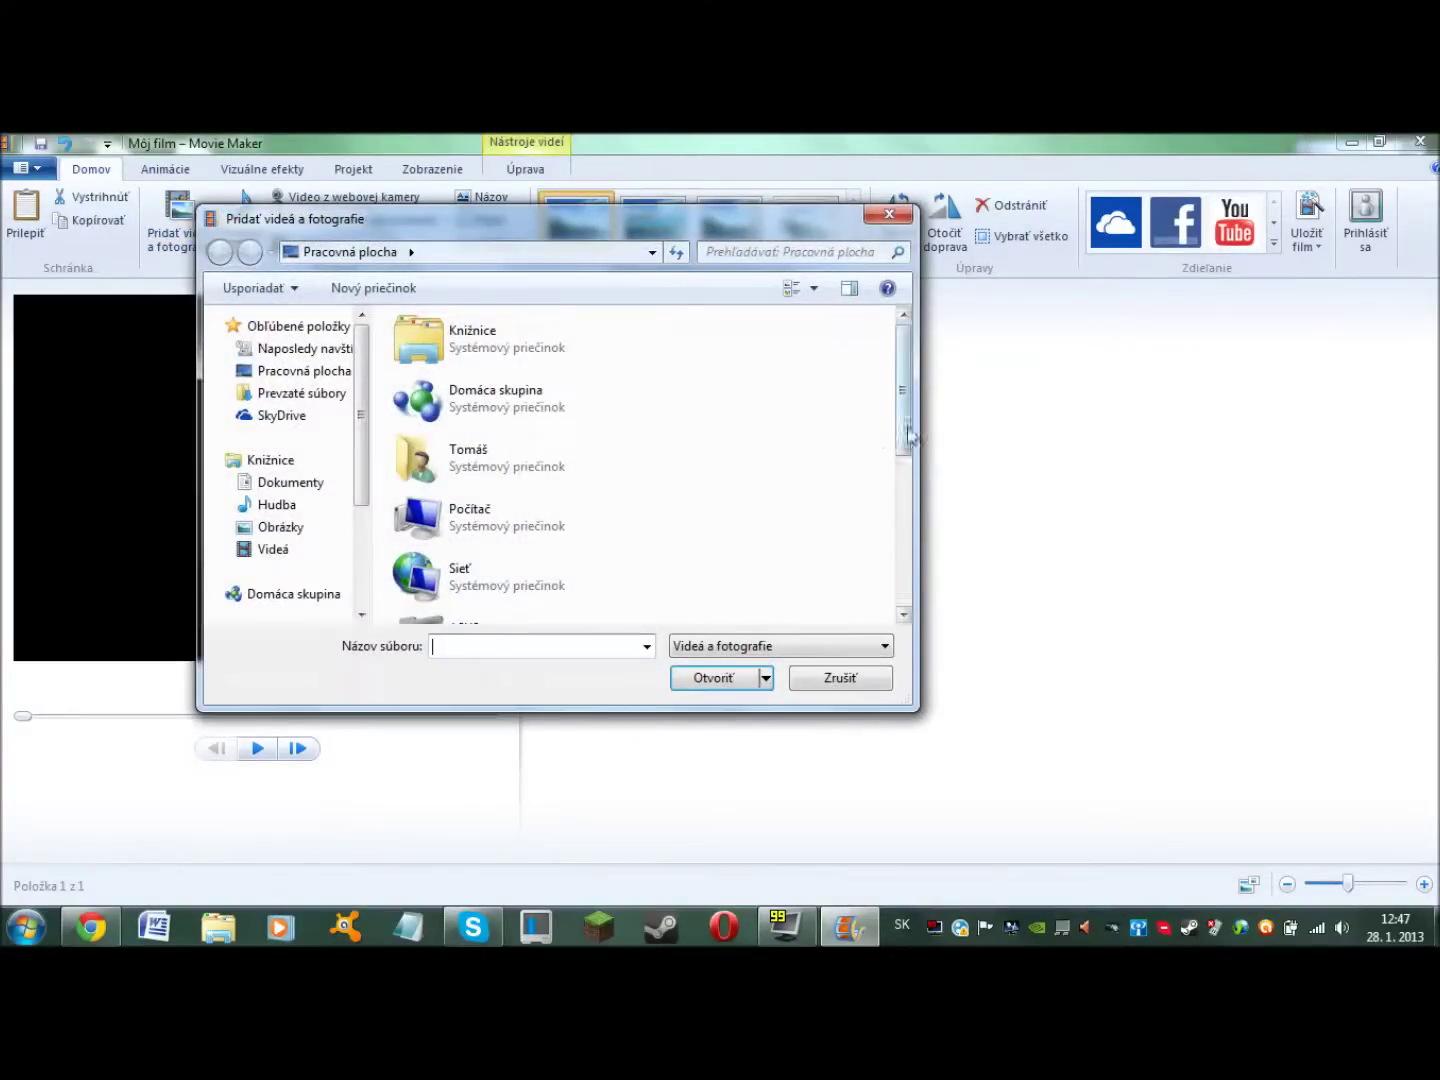
pyautogui.moveTo(908, 435); pyautogui.dragTo(908, 580)
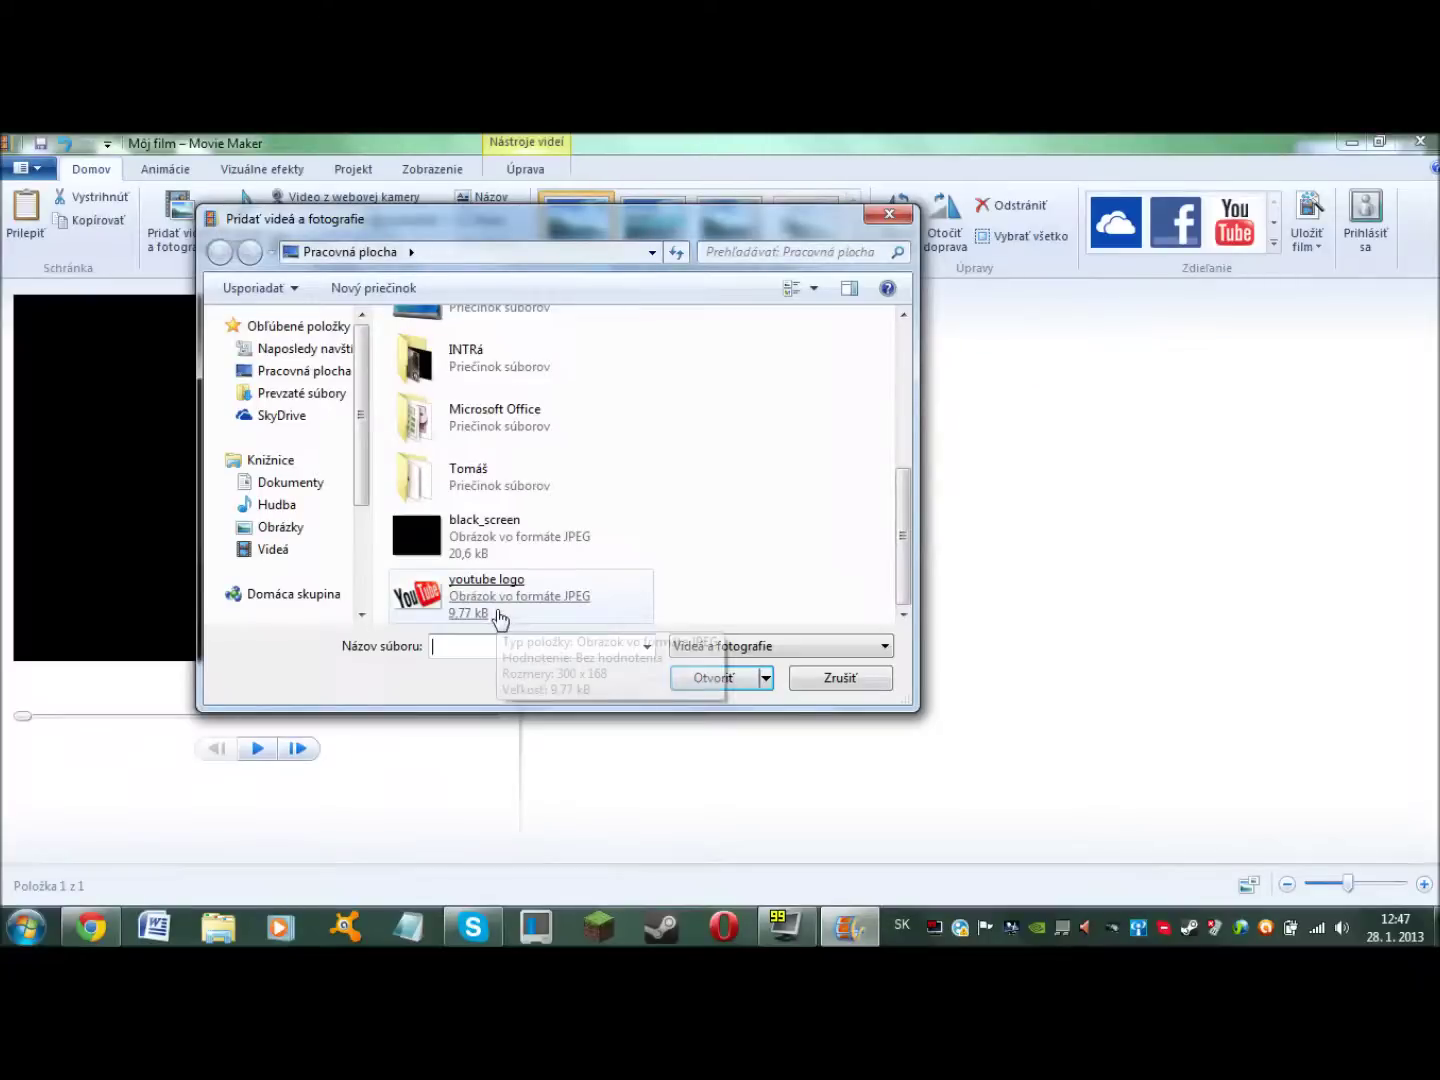
pyautogui.doubleClick(499, 600)
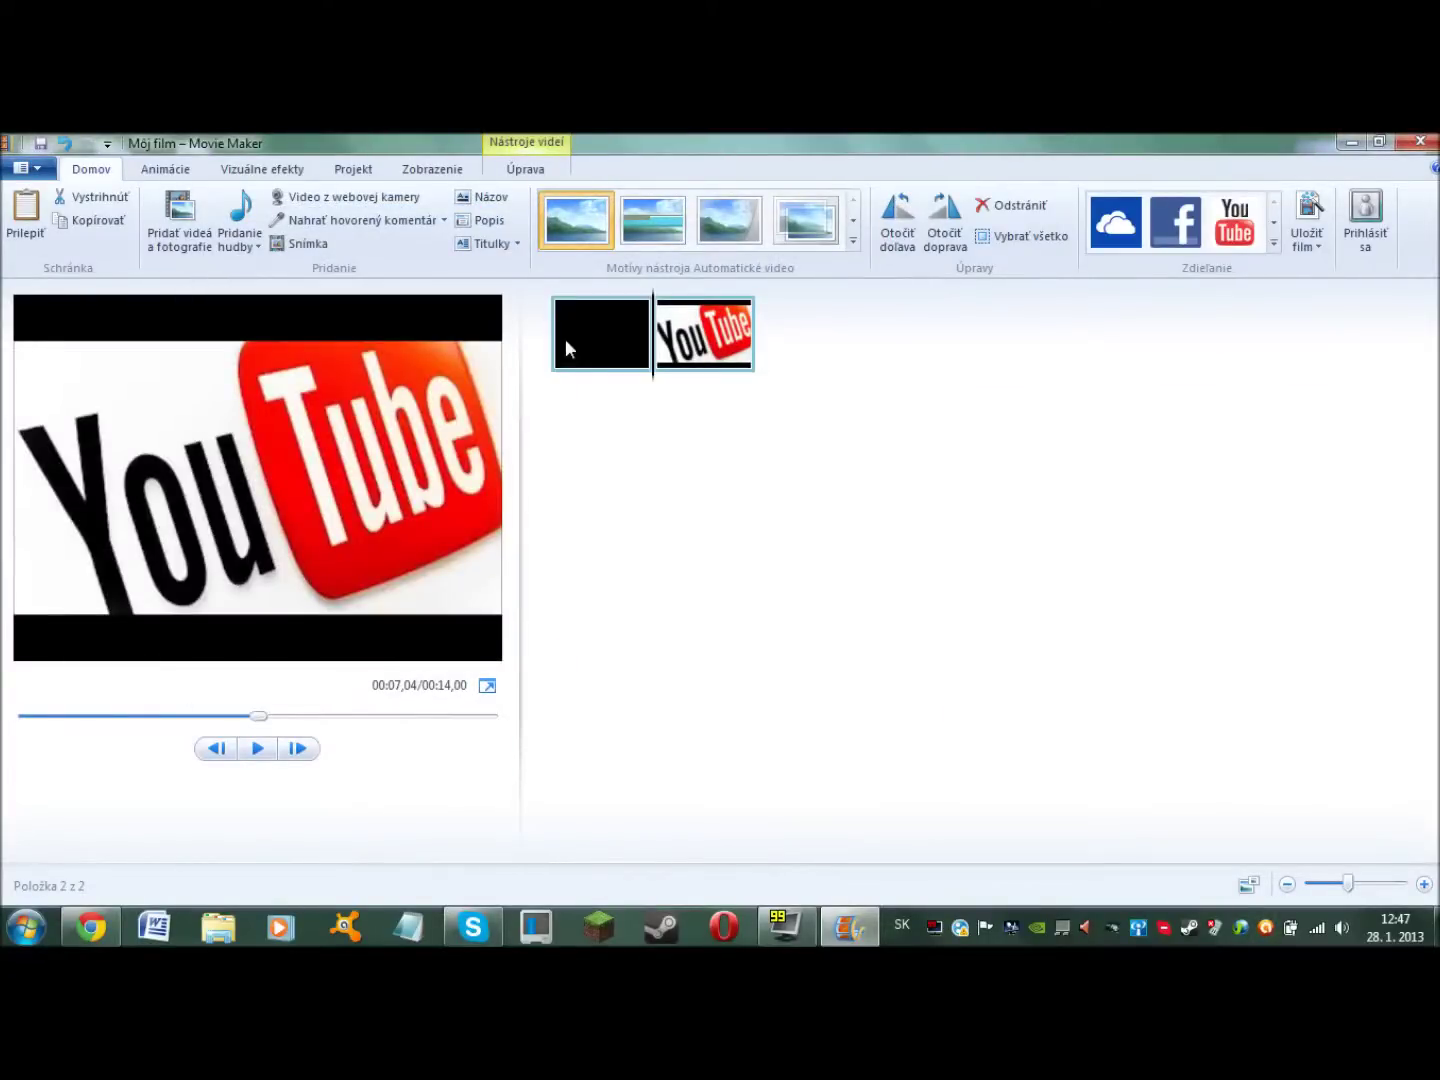
# Step: Add a caption reading "Čaute ludia" to the black clip, starting at the beginning of the movie
pyautogui.click(563, 345)
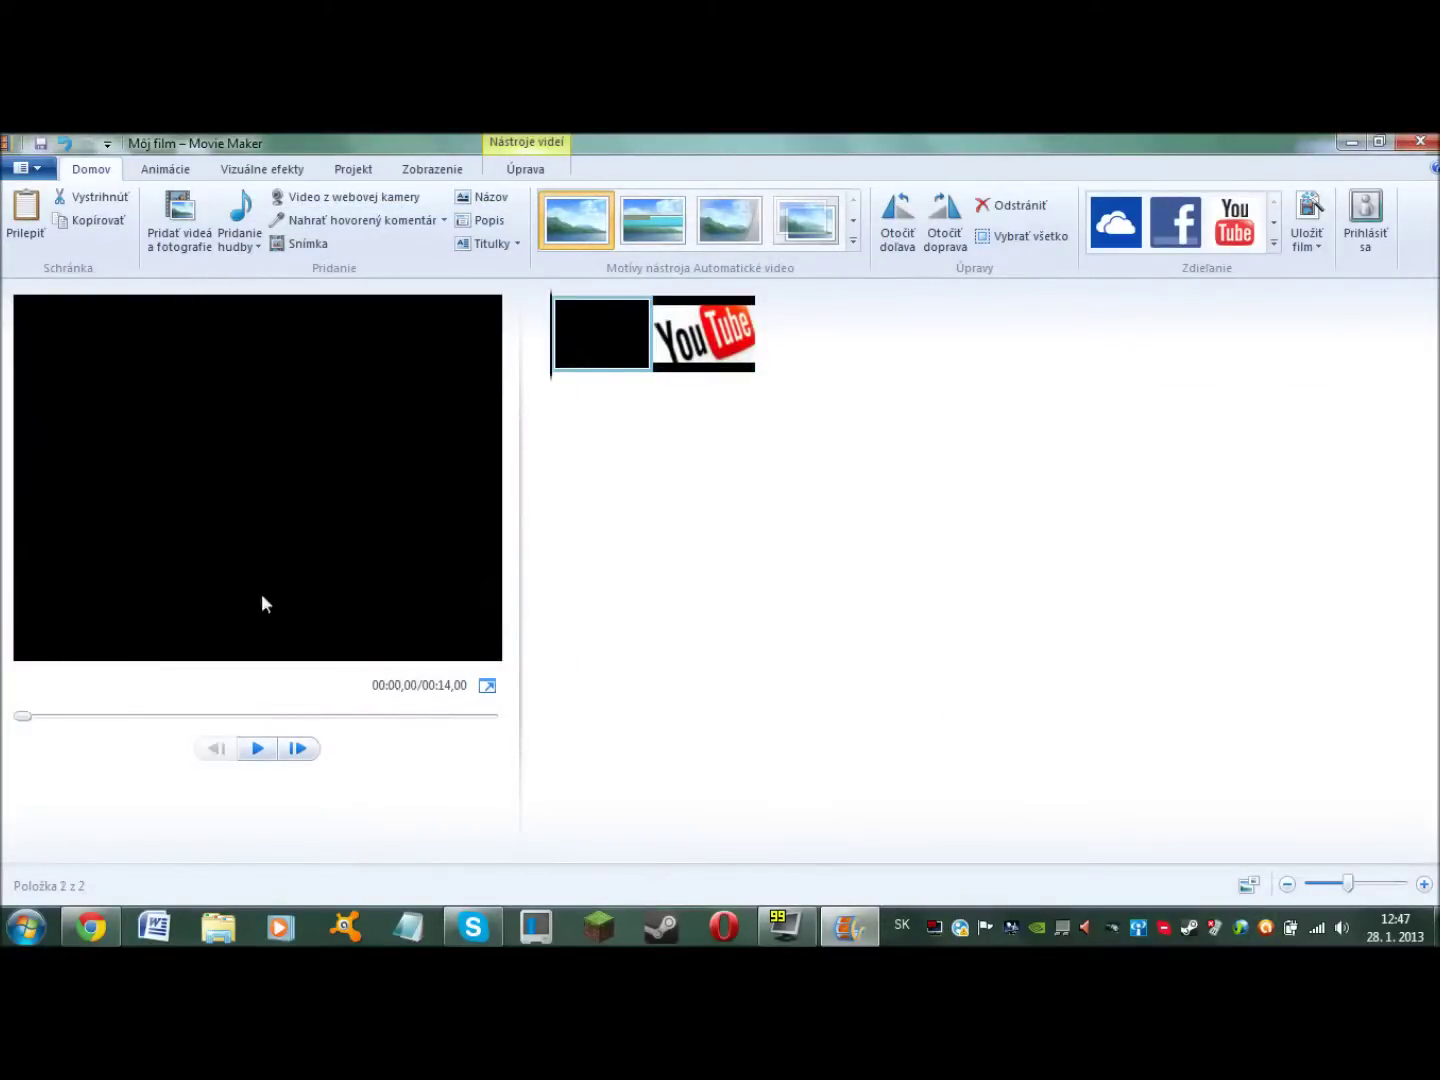
pyautogui.click(488, 221)
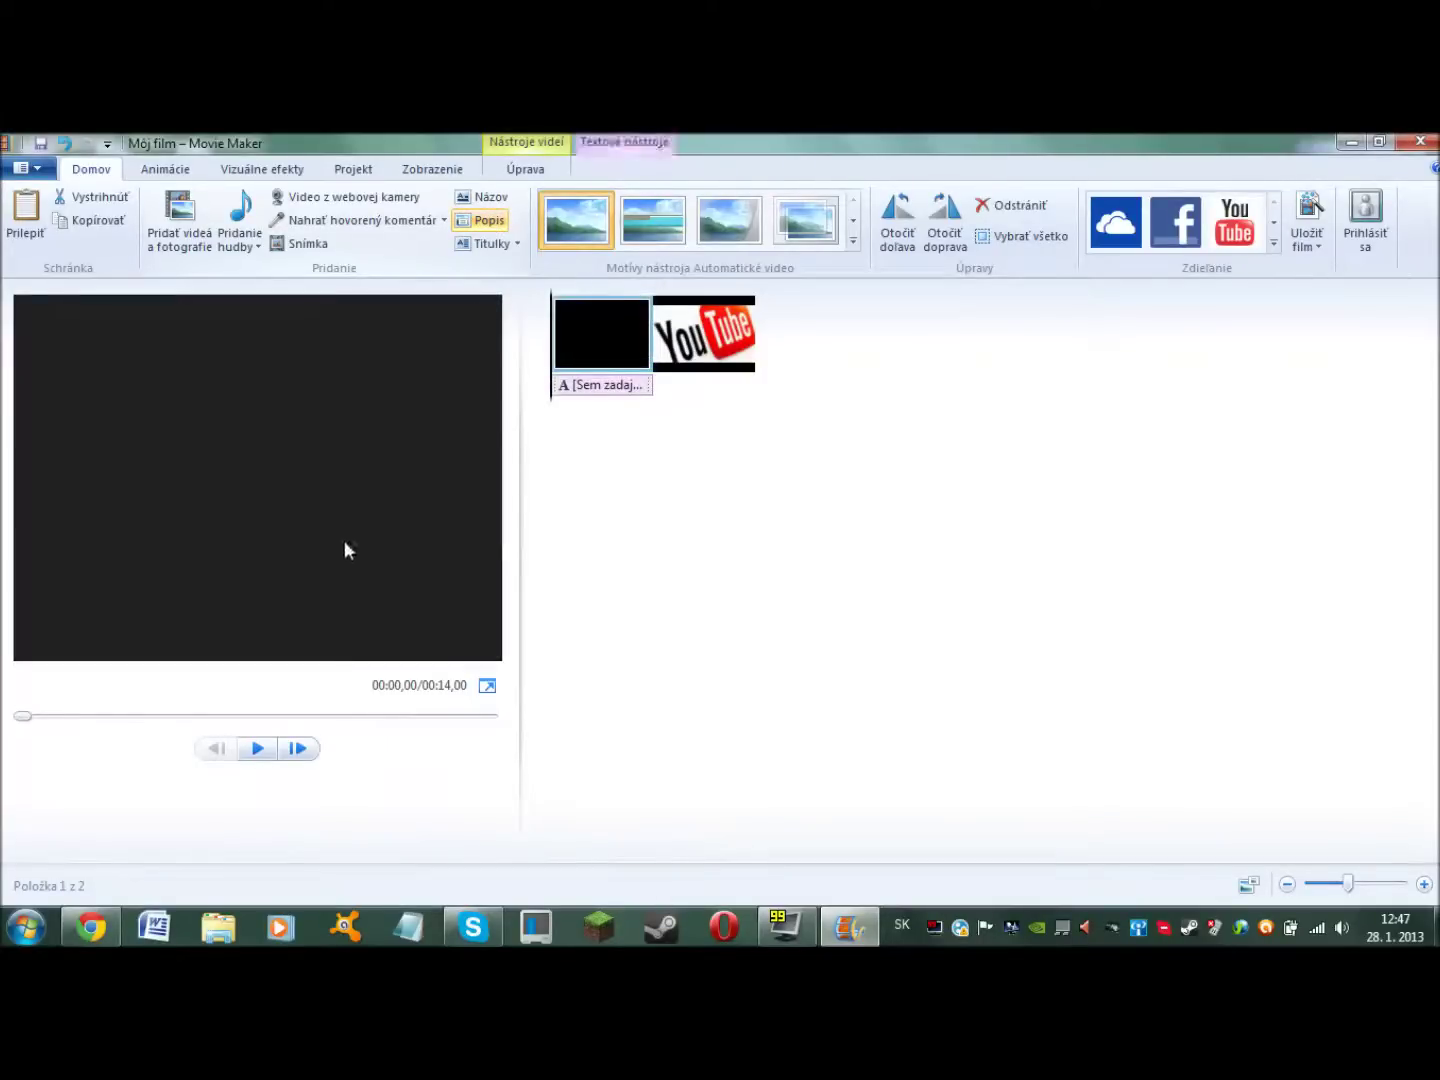
pyautogui.press('BackSpace')
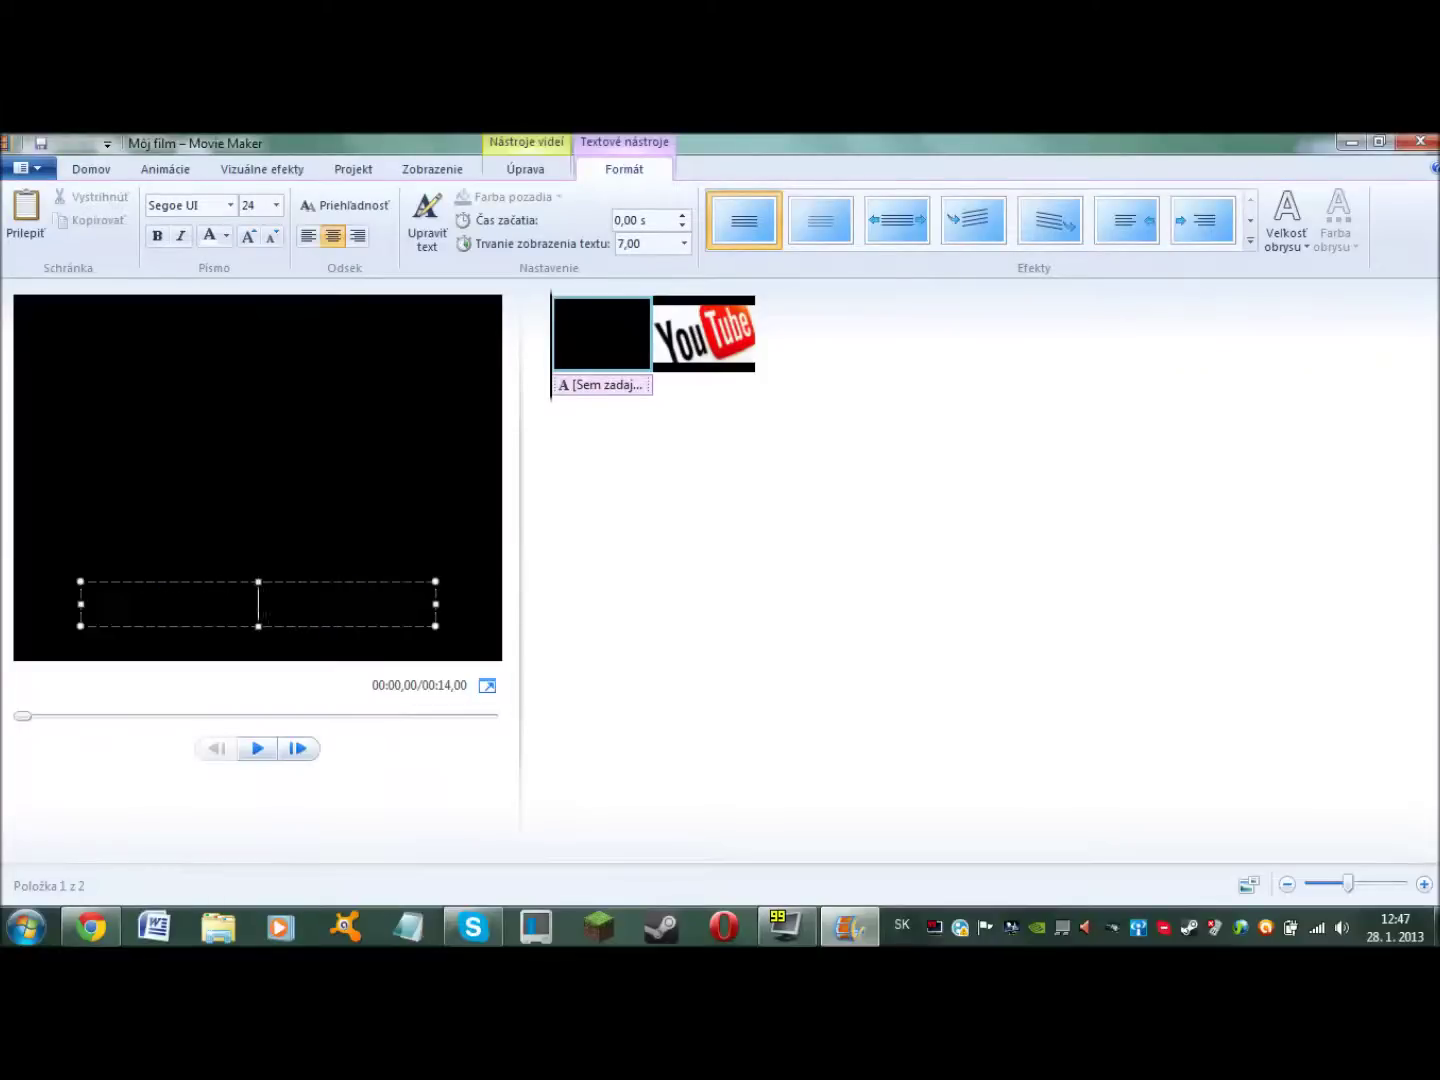
pyautogui.write('Čaute ludia')
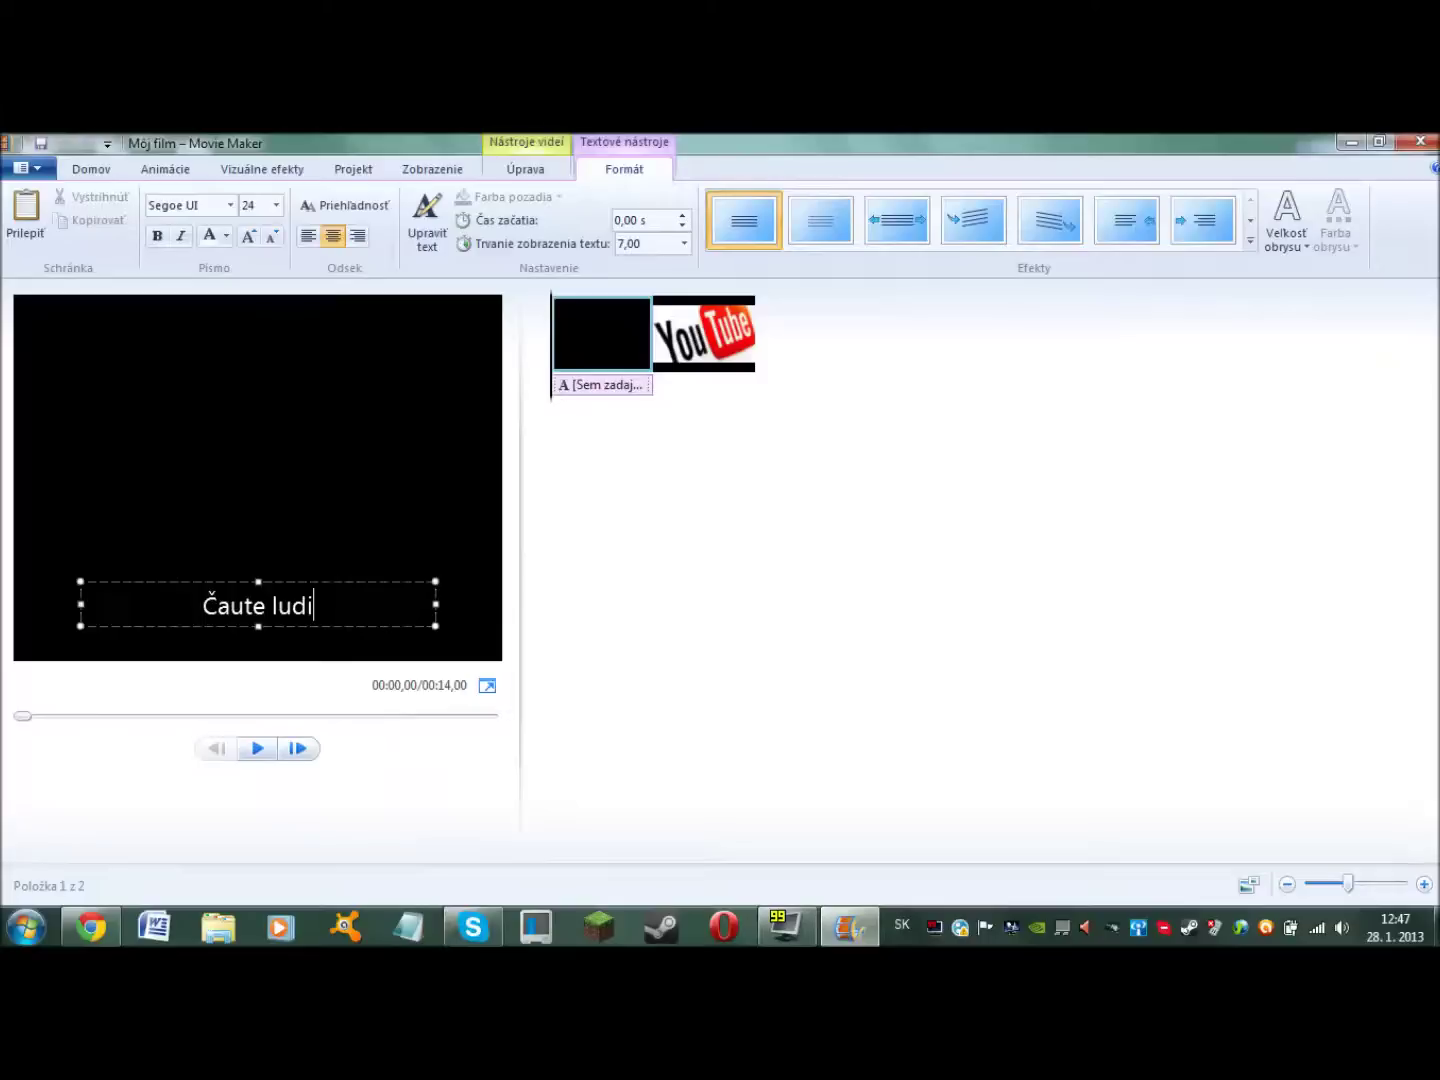
pyautogui.click(225, 482)
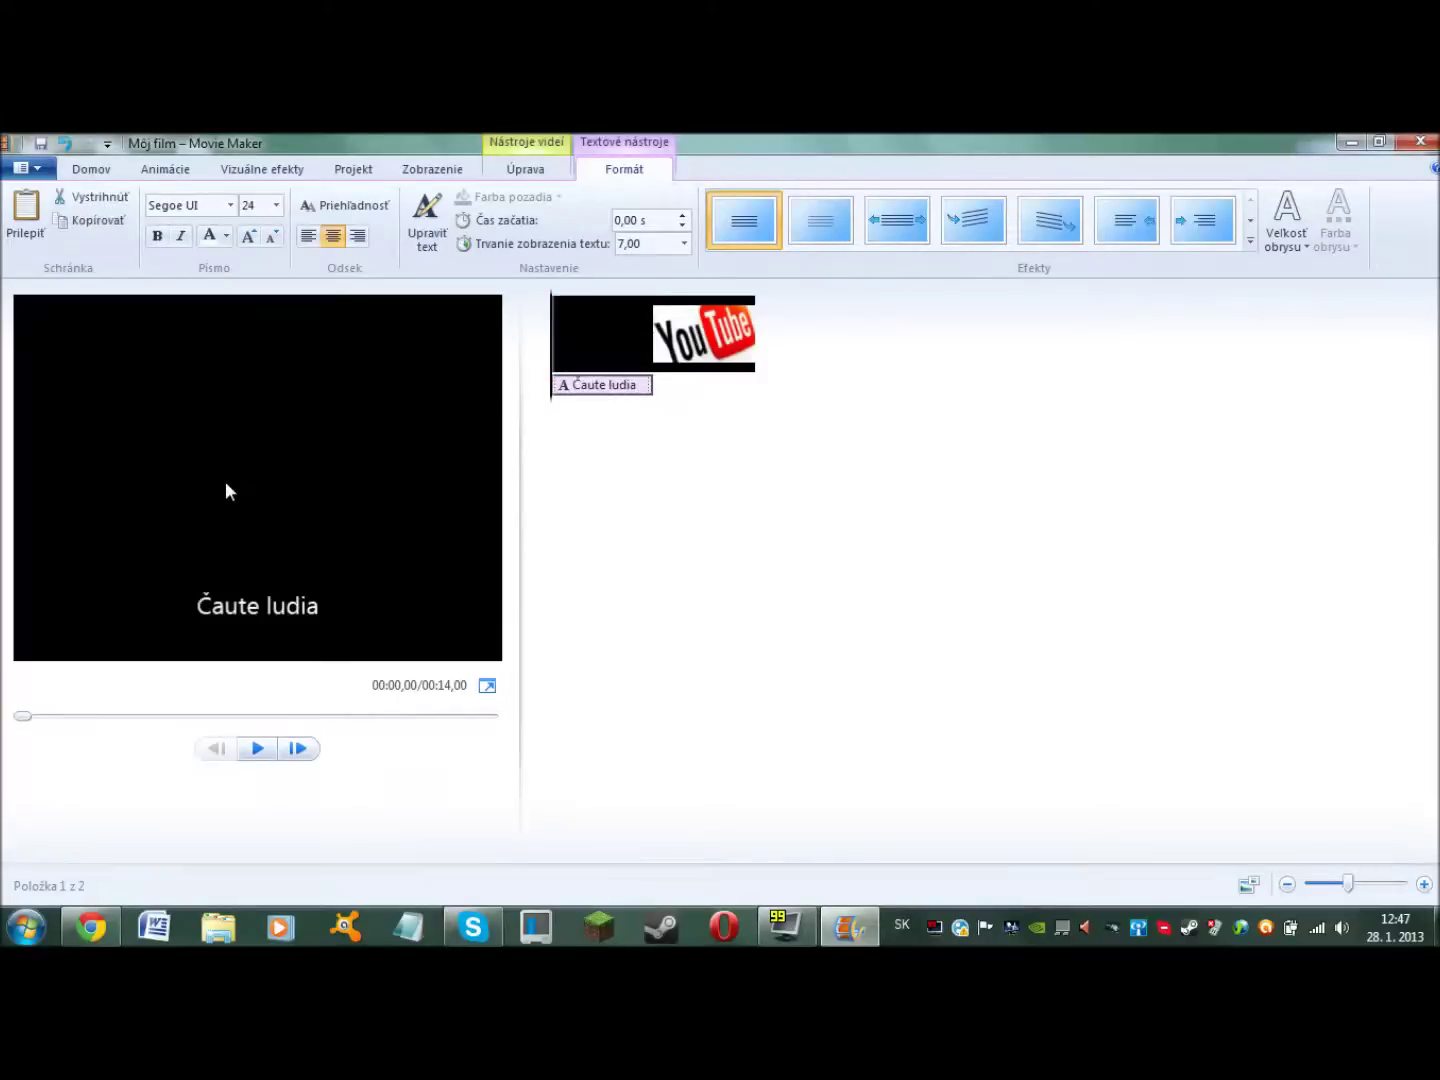
# Step: Reopen the black clip's caption and extend its text with "pri tutoriali youtube"
pyautogui.click(714, 345)
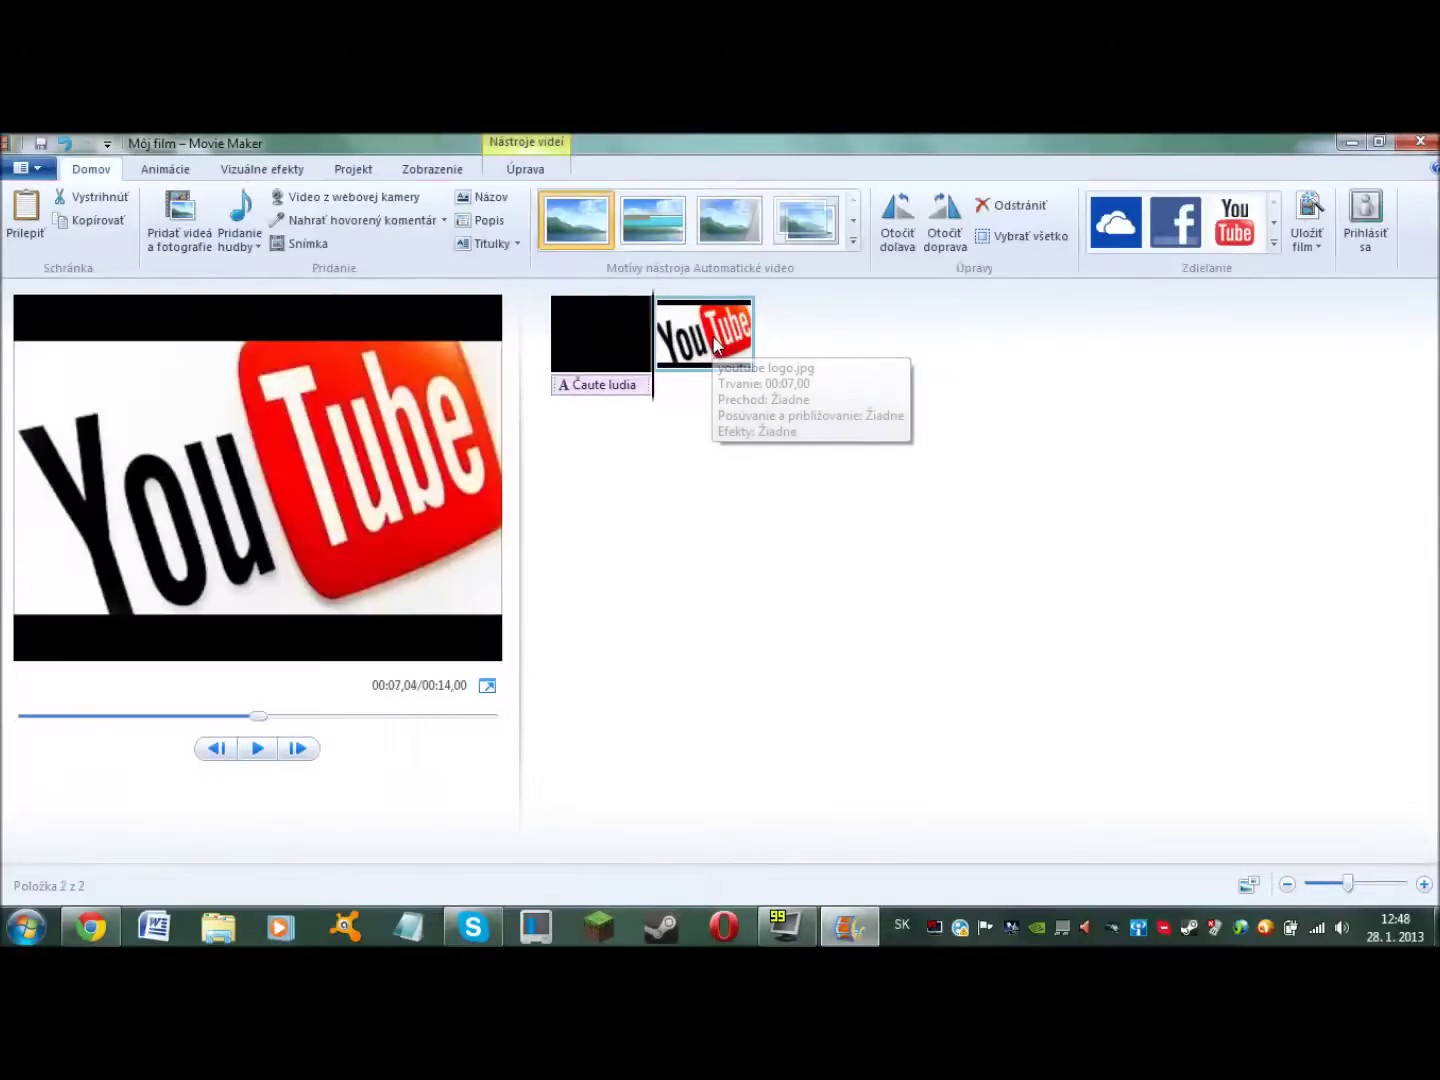
pyautogui.click(531, 405)
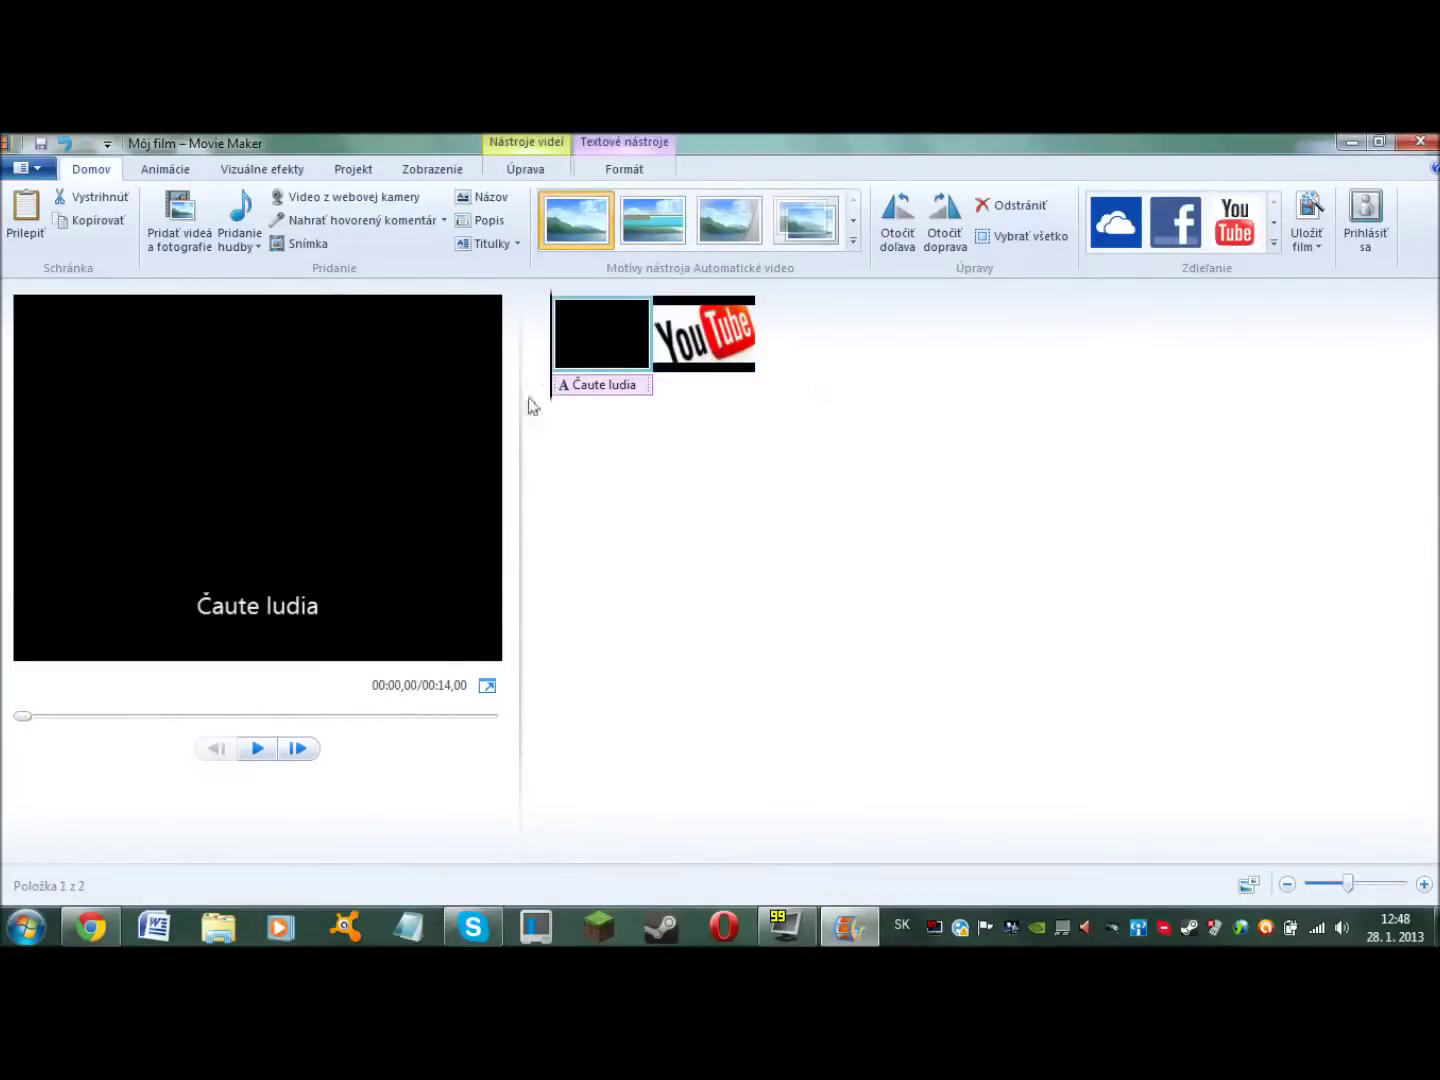
pyautogui.click(291, 607)
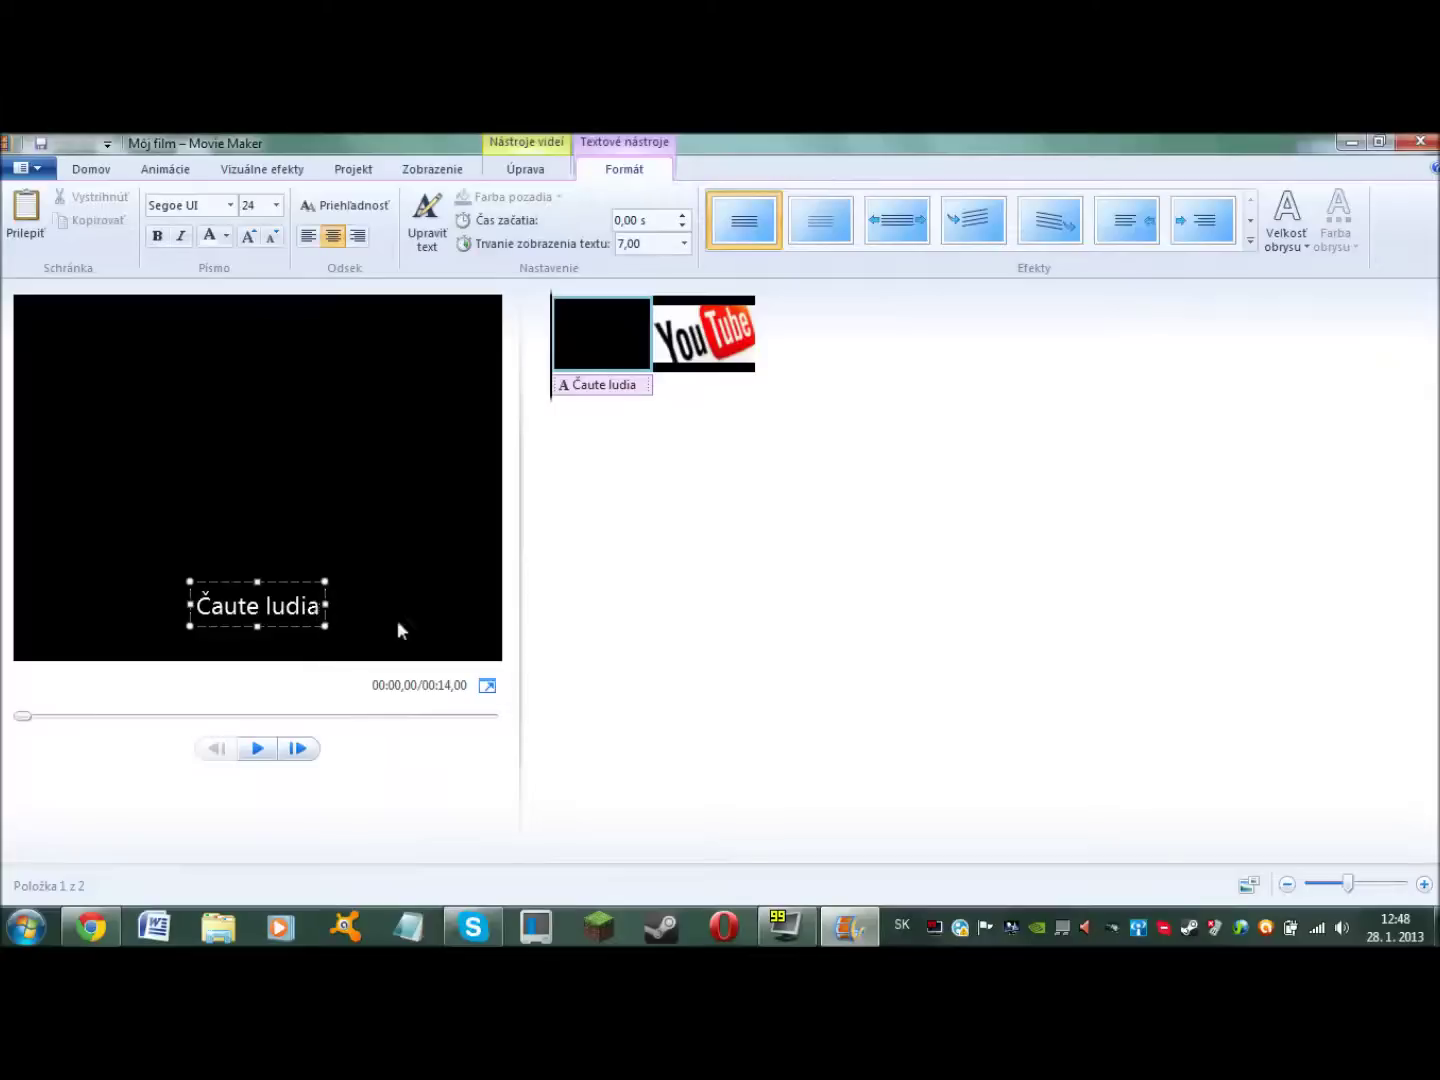
pyautogui.write('pri tuto')
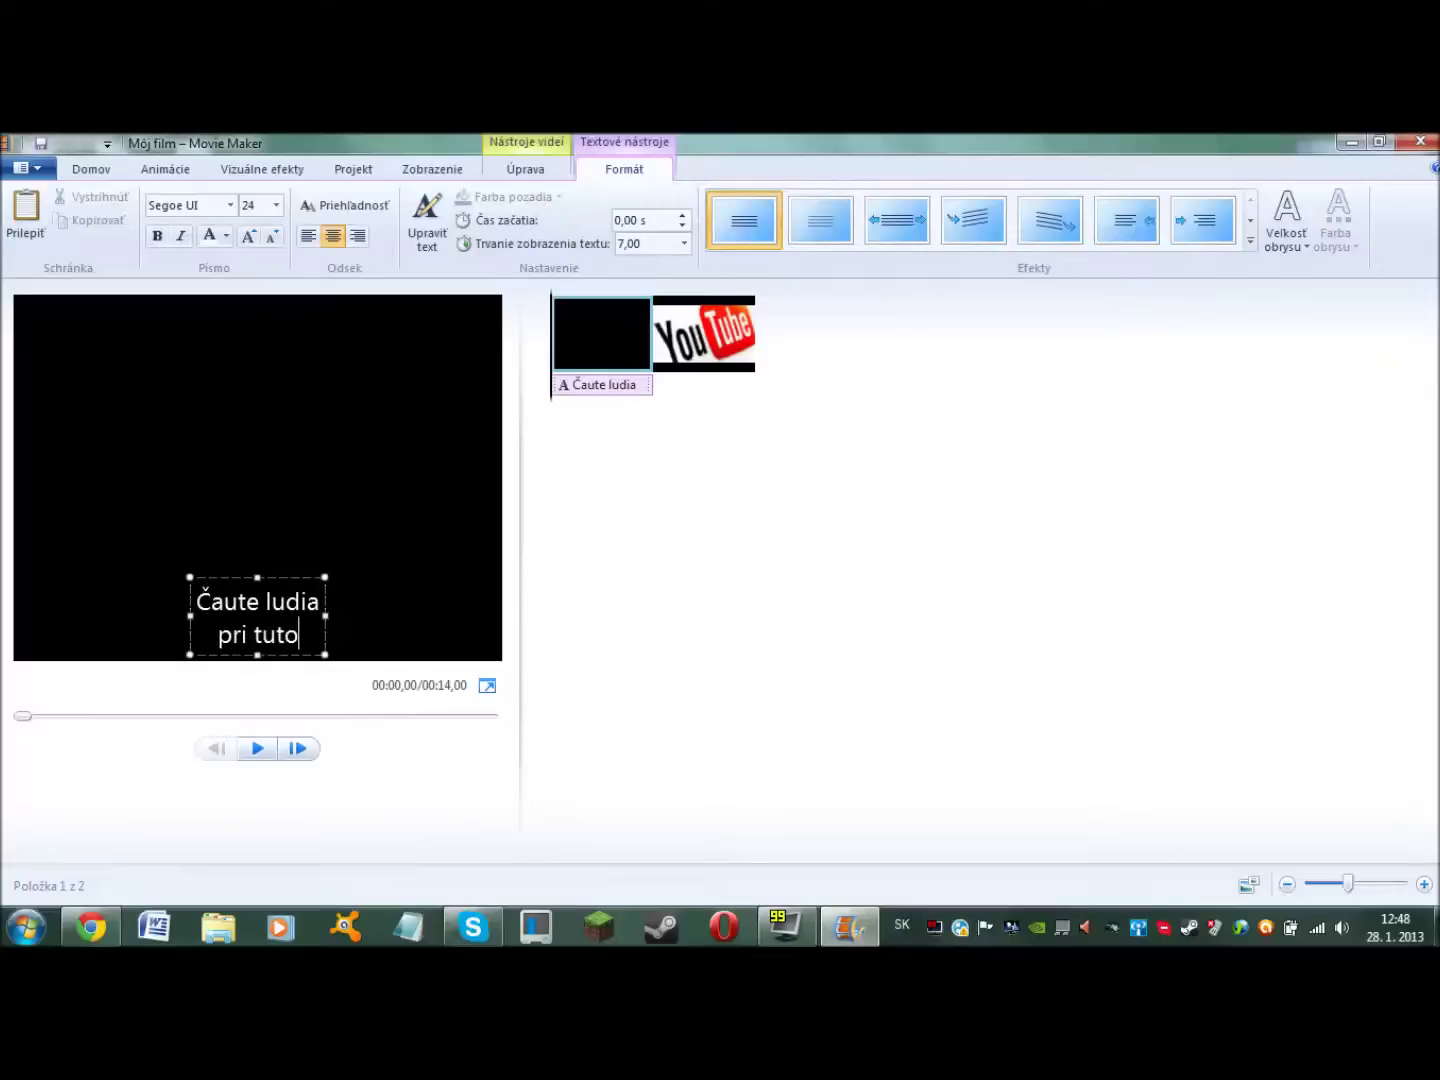
pyautogui.write('riali')
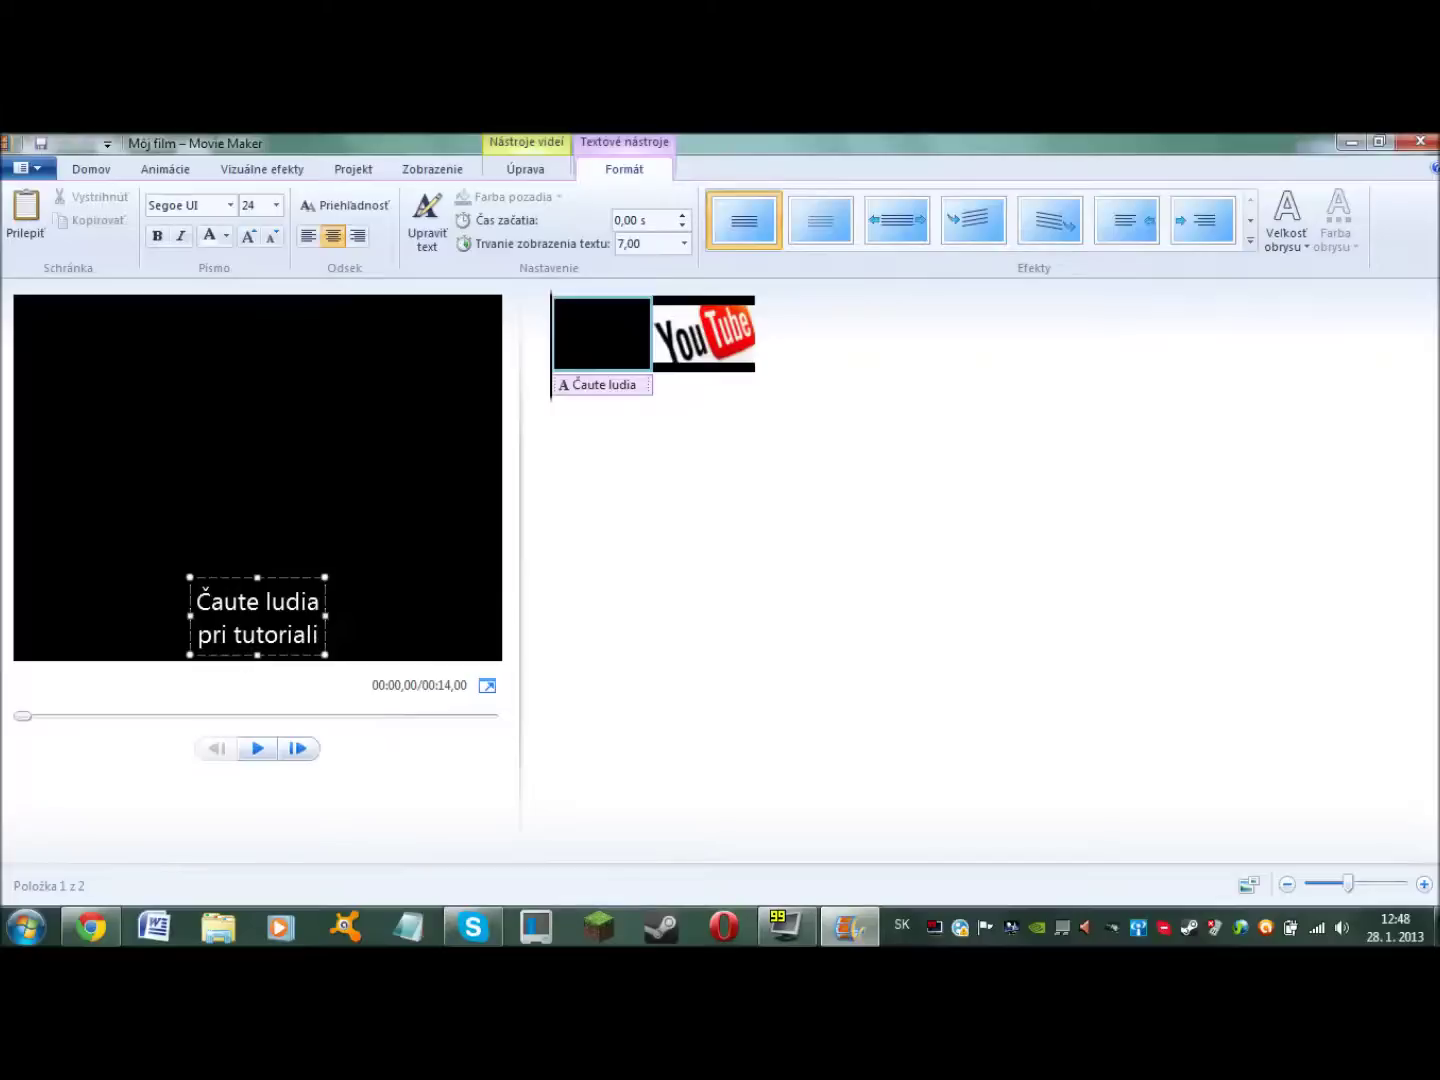
pyautogui.write(' youtube')
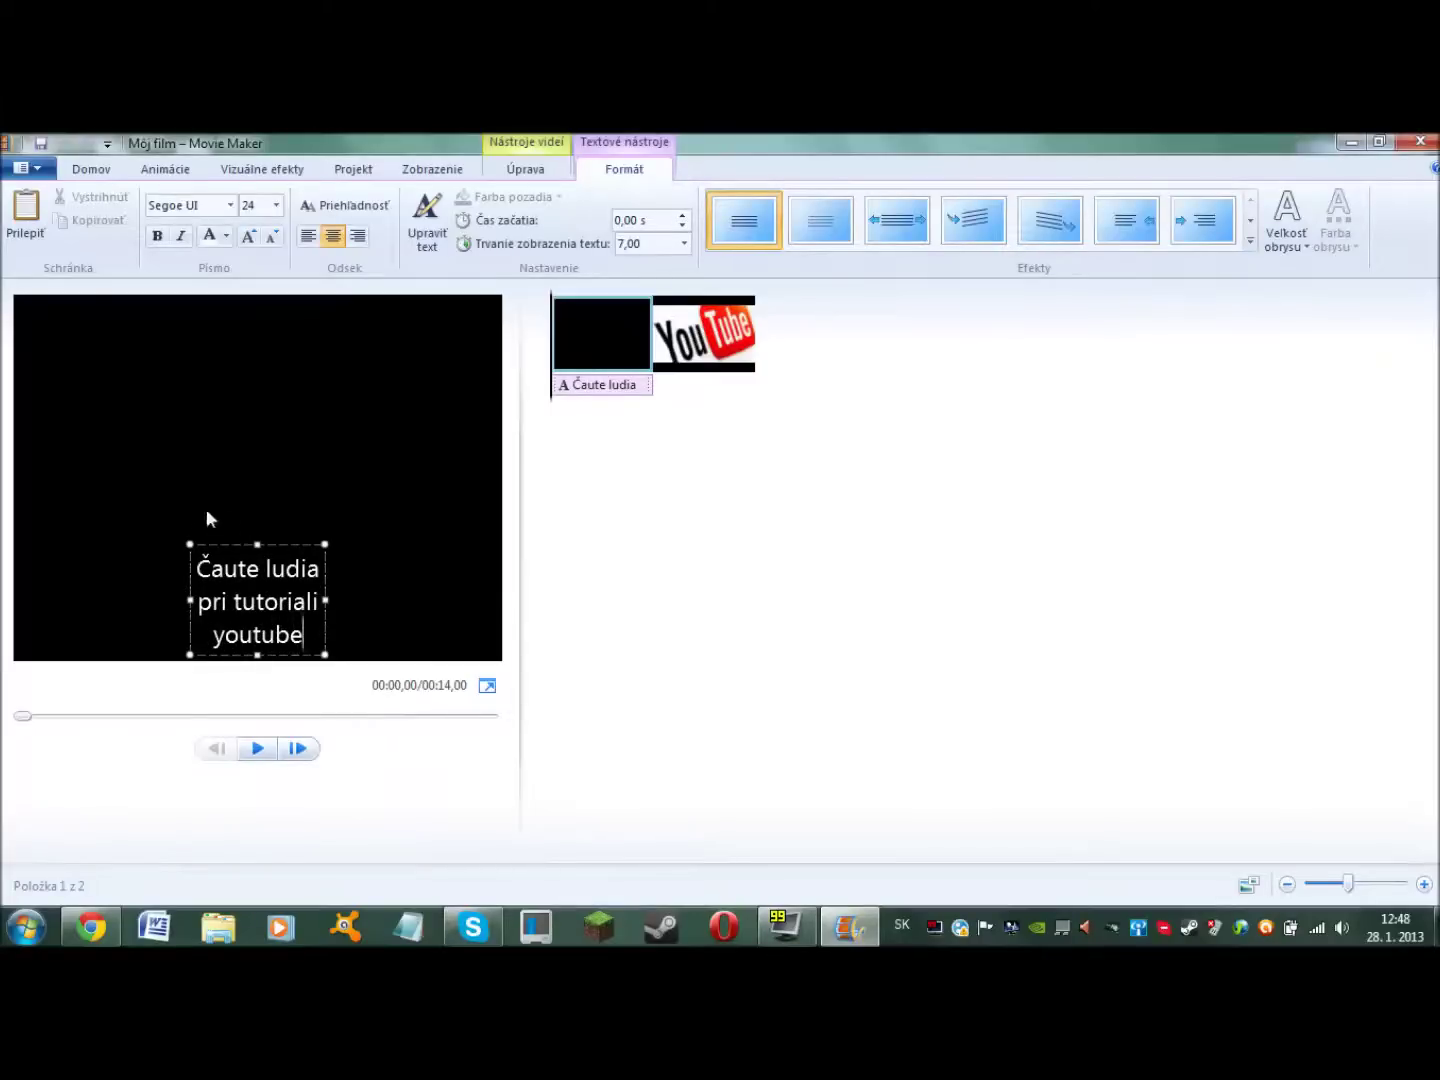
# Step: Move the caption box to the upper half of the black frame and widen it so the text fits on two lines
pyautogui.moveTo(257, 542); pyautogui.dragTo(258, 388)
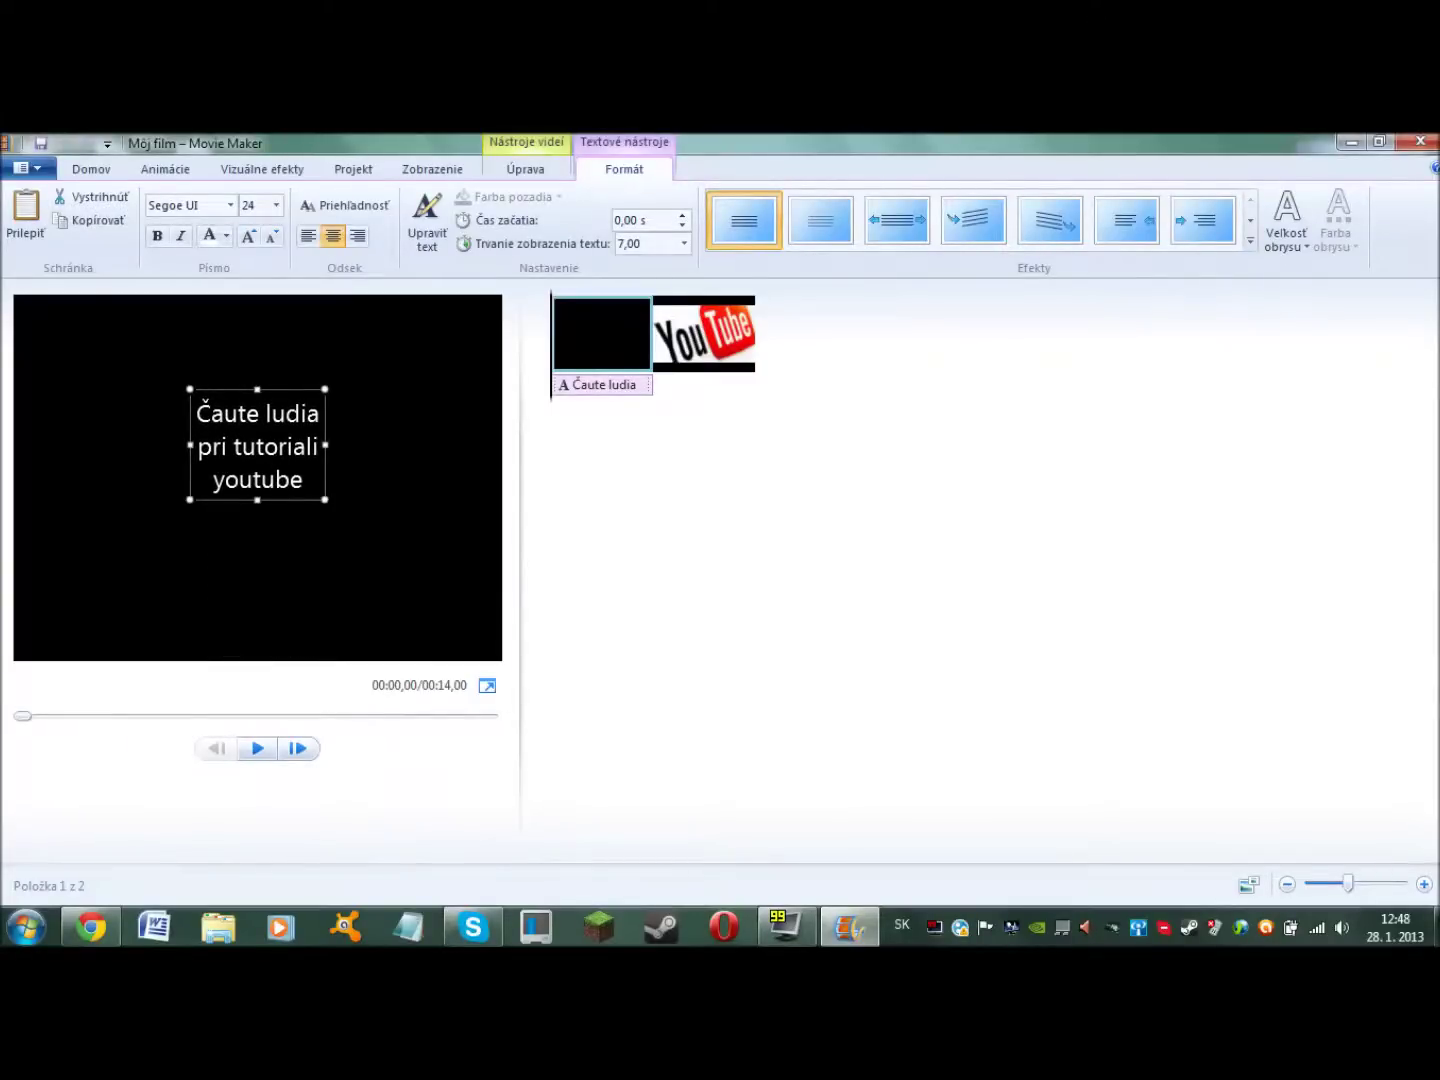
pyautogui.moveTo(327, 503); pyautogui.dragTo(386, 590)
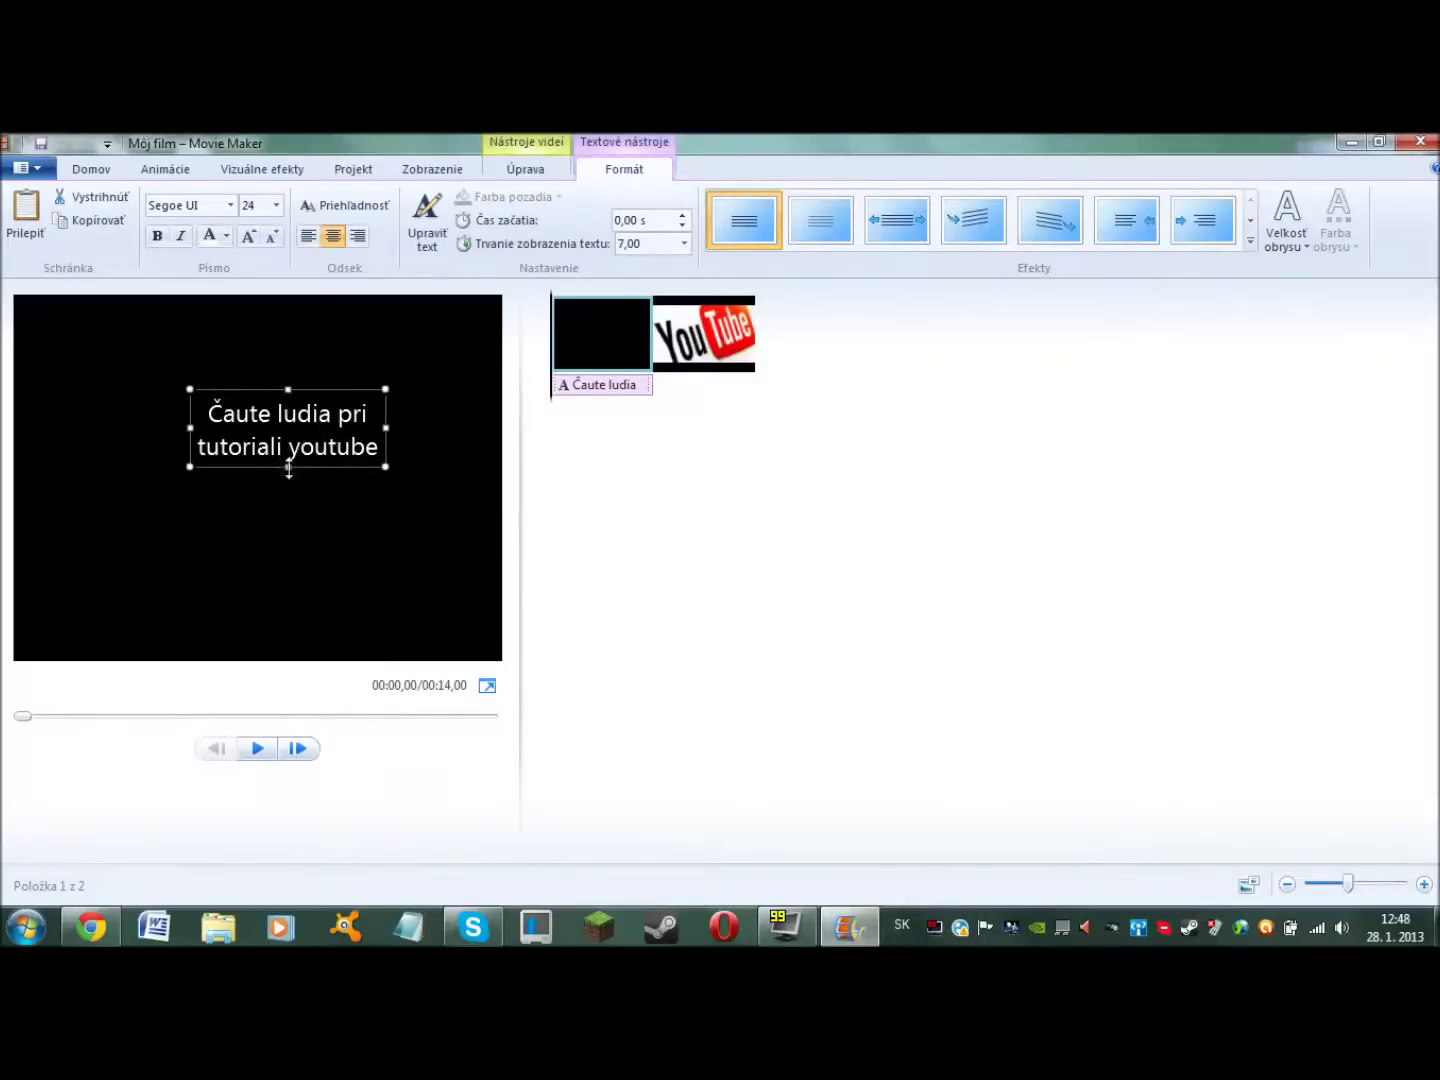
pyautogui.moveTo(288, 470); pyautogui.dragTo(289, 550)
pyautogui.click(122, 545)
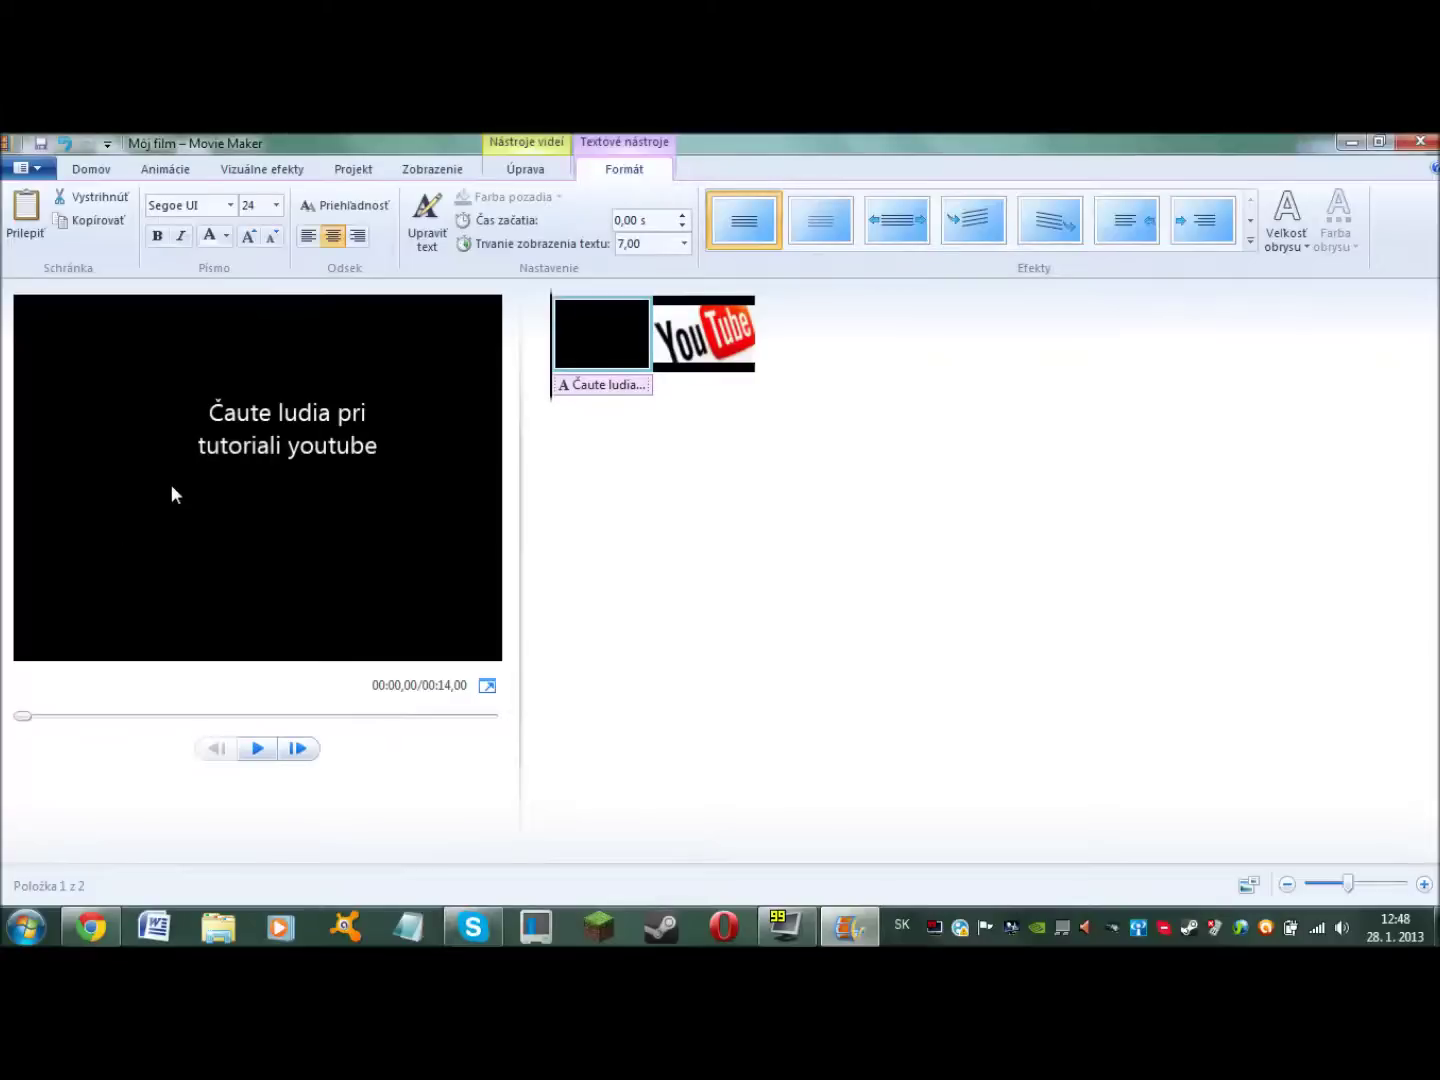
# Step: Add the "kids-songs-Disney" track (Hakuna Matata) from the pesnicky folder as background music and select the YouTube logo clip
pyautogui.click(97, 172)
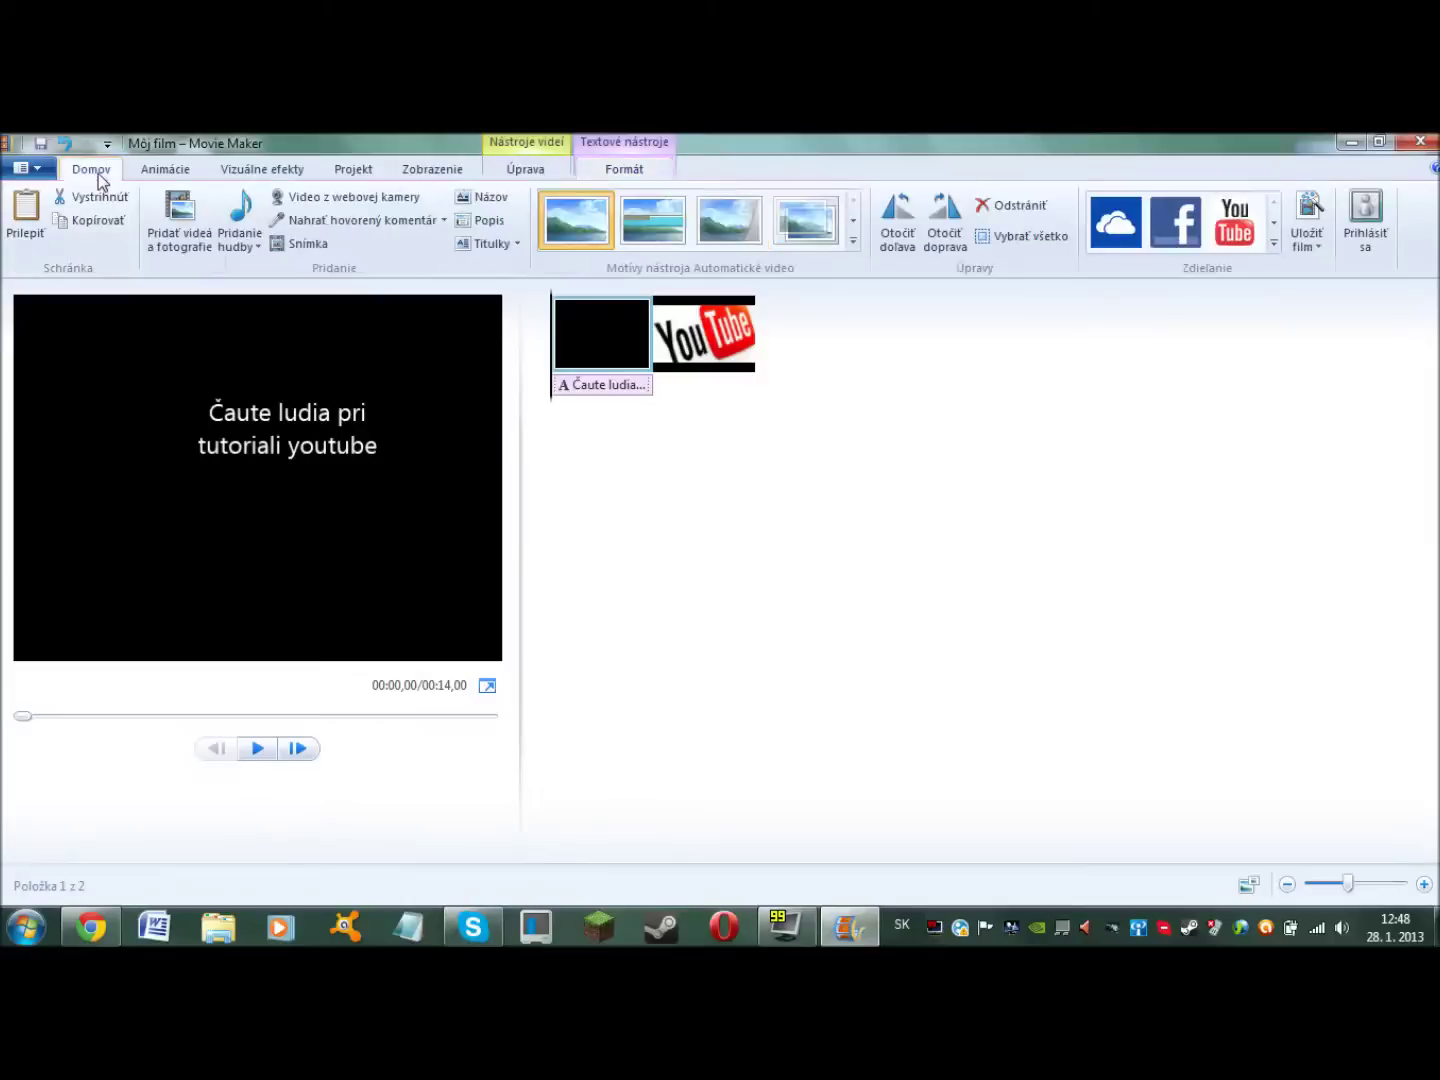
pyautogui.click(239, 246)
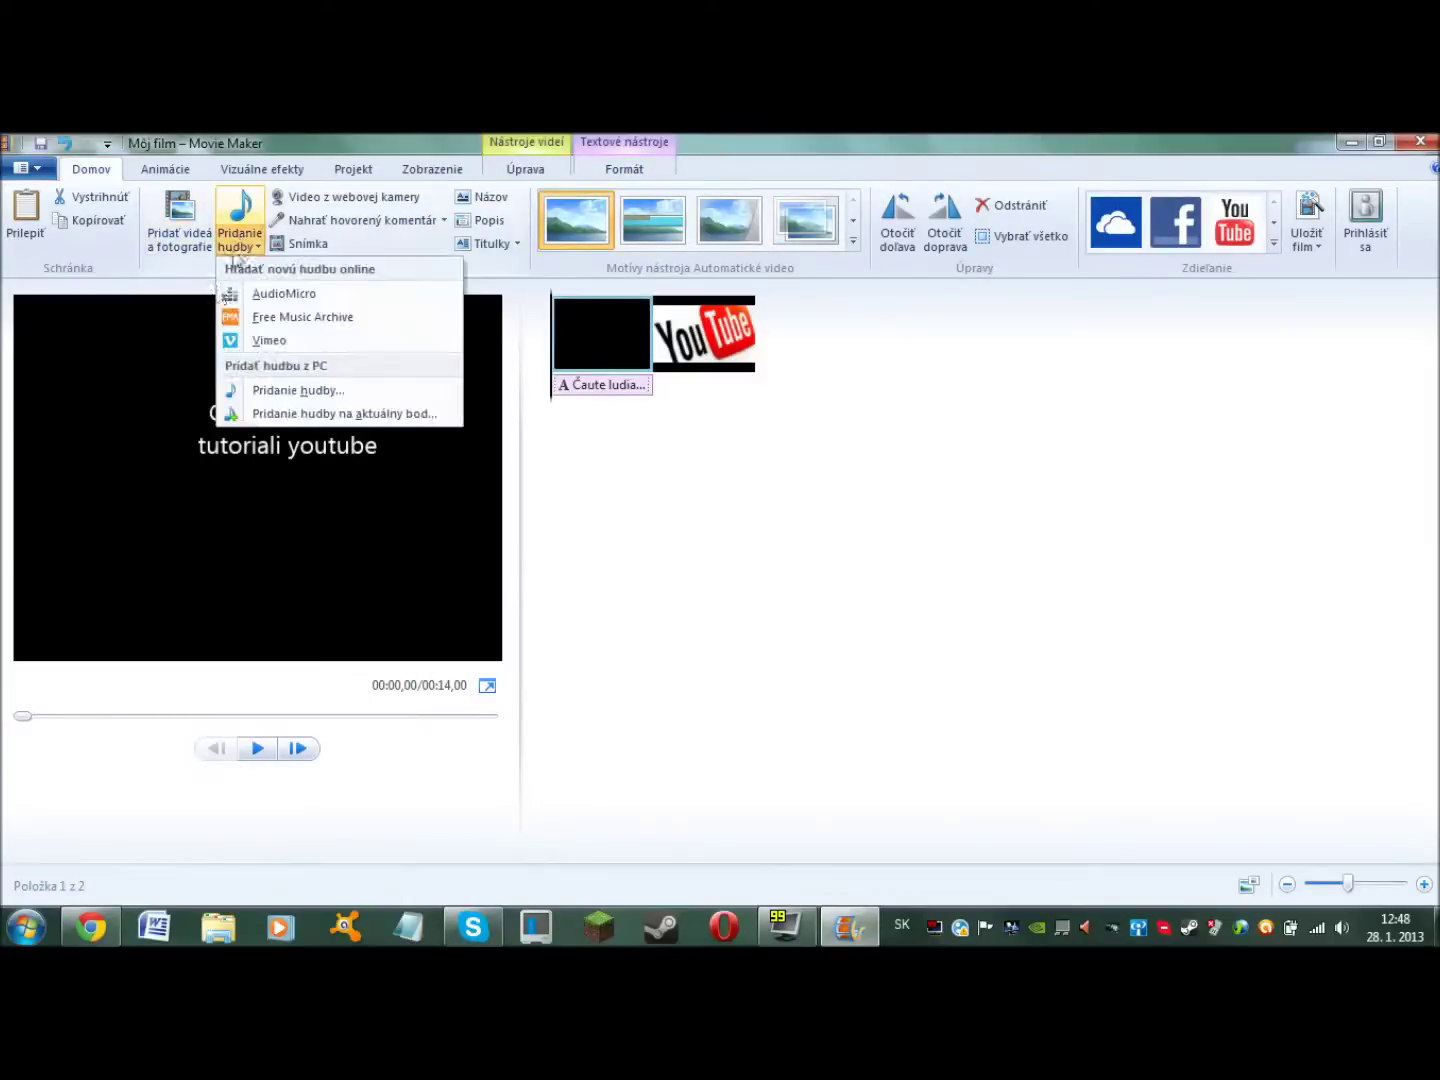
pyautogui.click(277, 392)
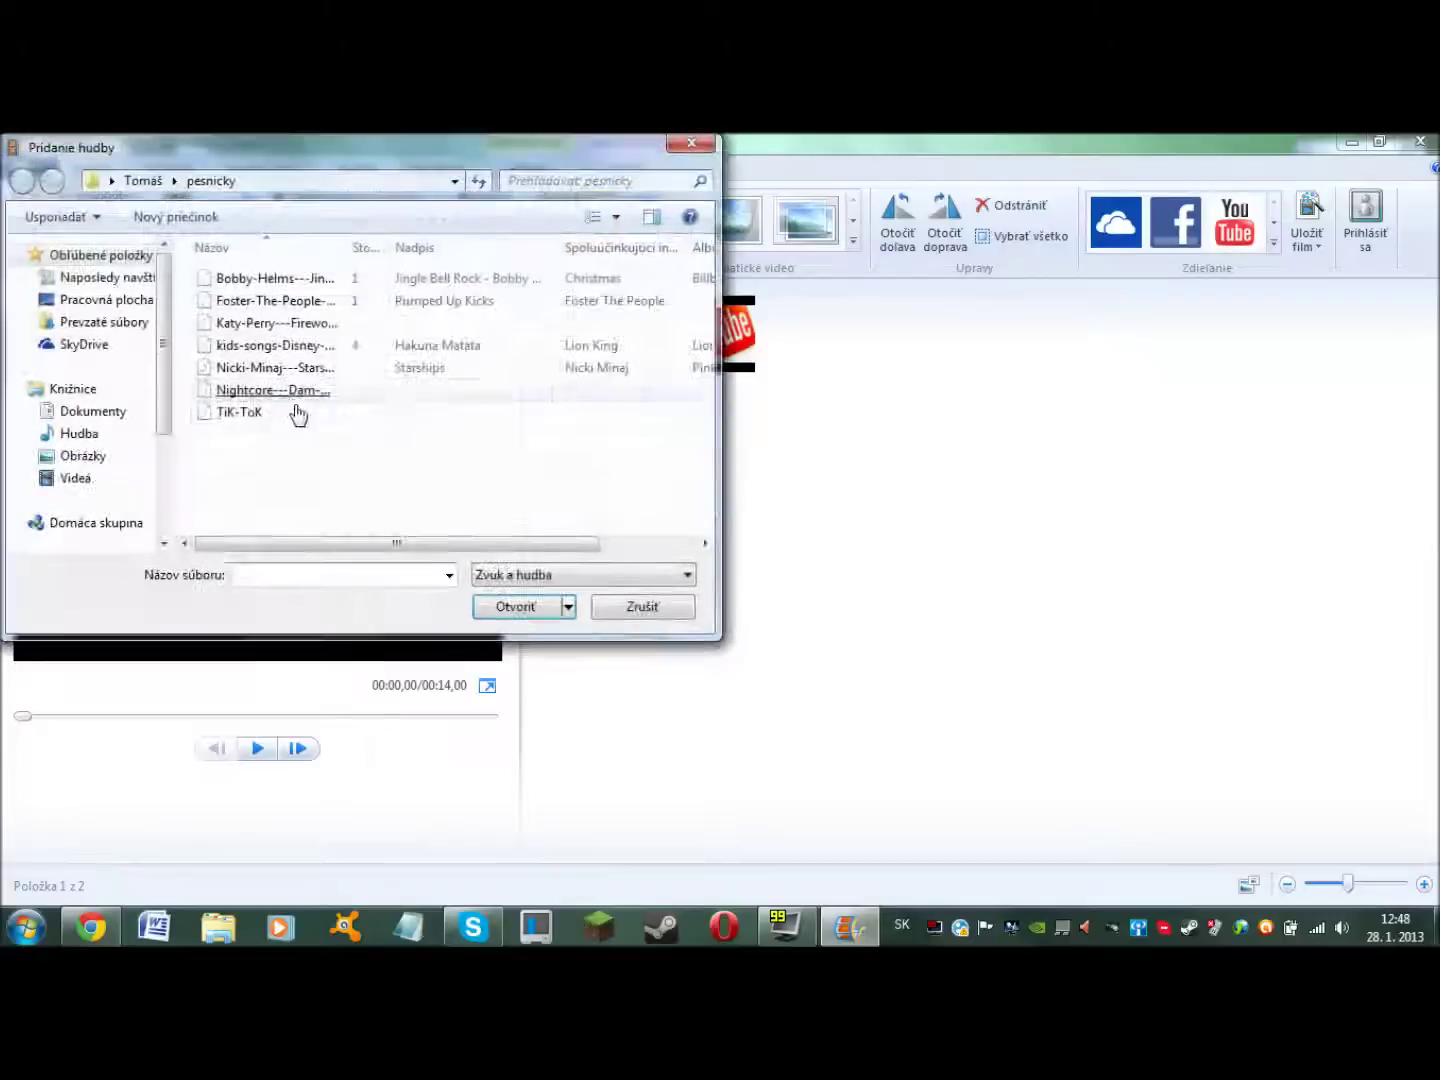
pyautogui.moveTo(292, 148); pyautogui.dragTo(394, 177)
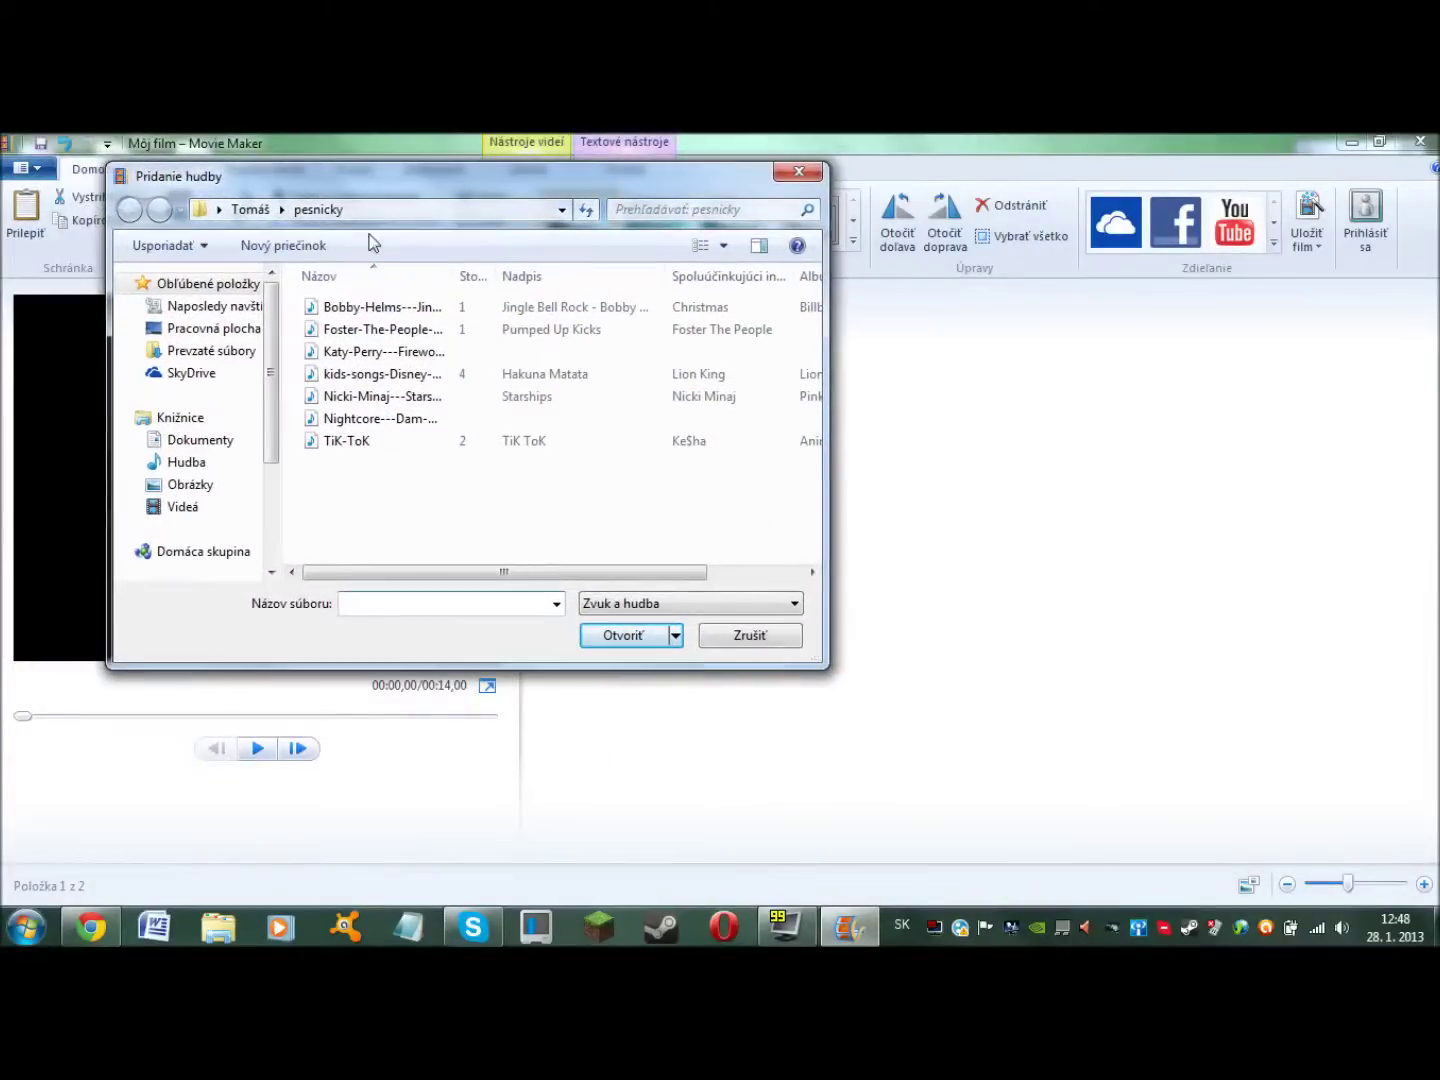
pyautogui.doubleClick(405, 376)
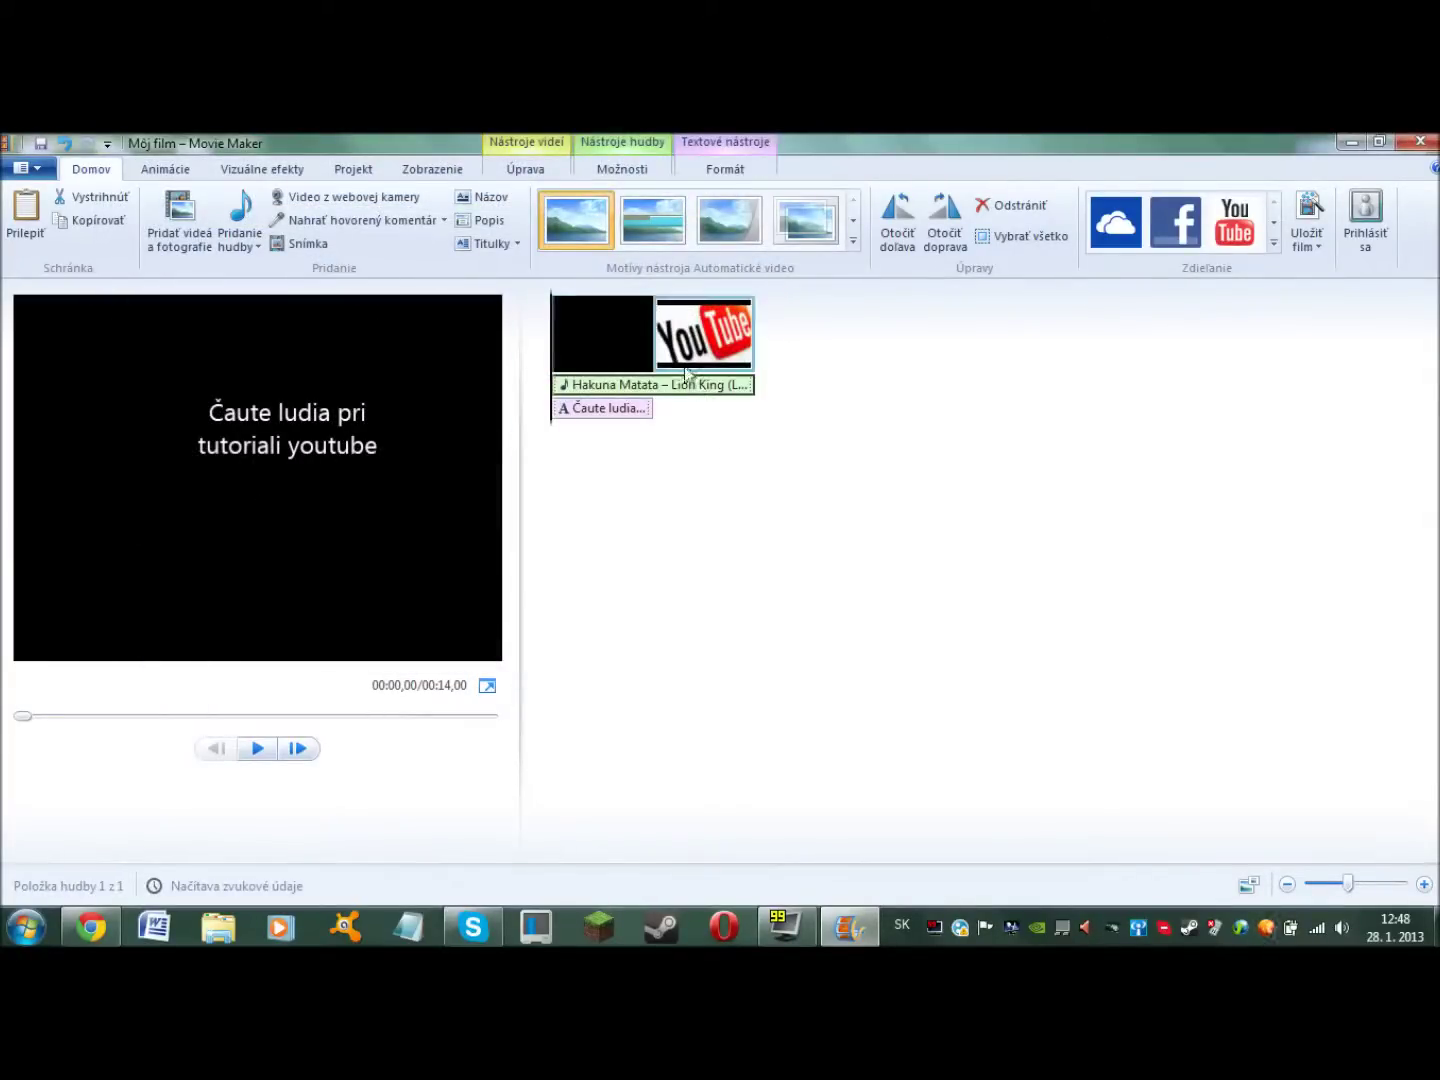
pyautogui.click(698, 345)
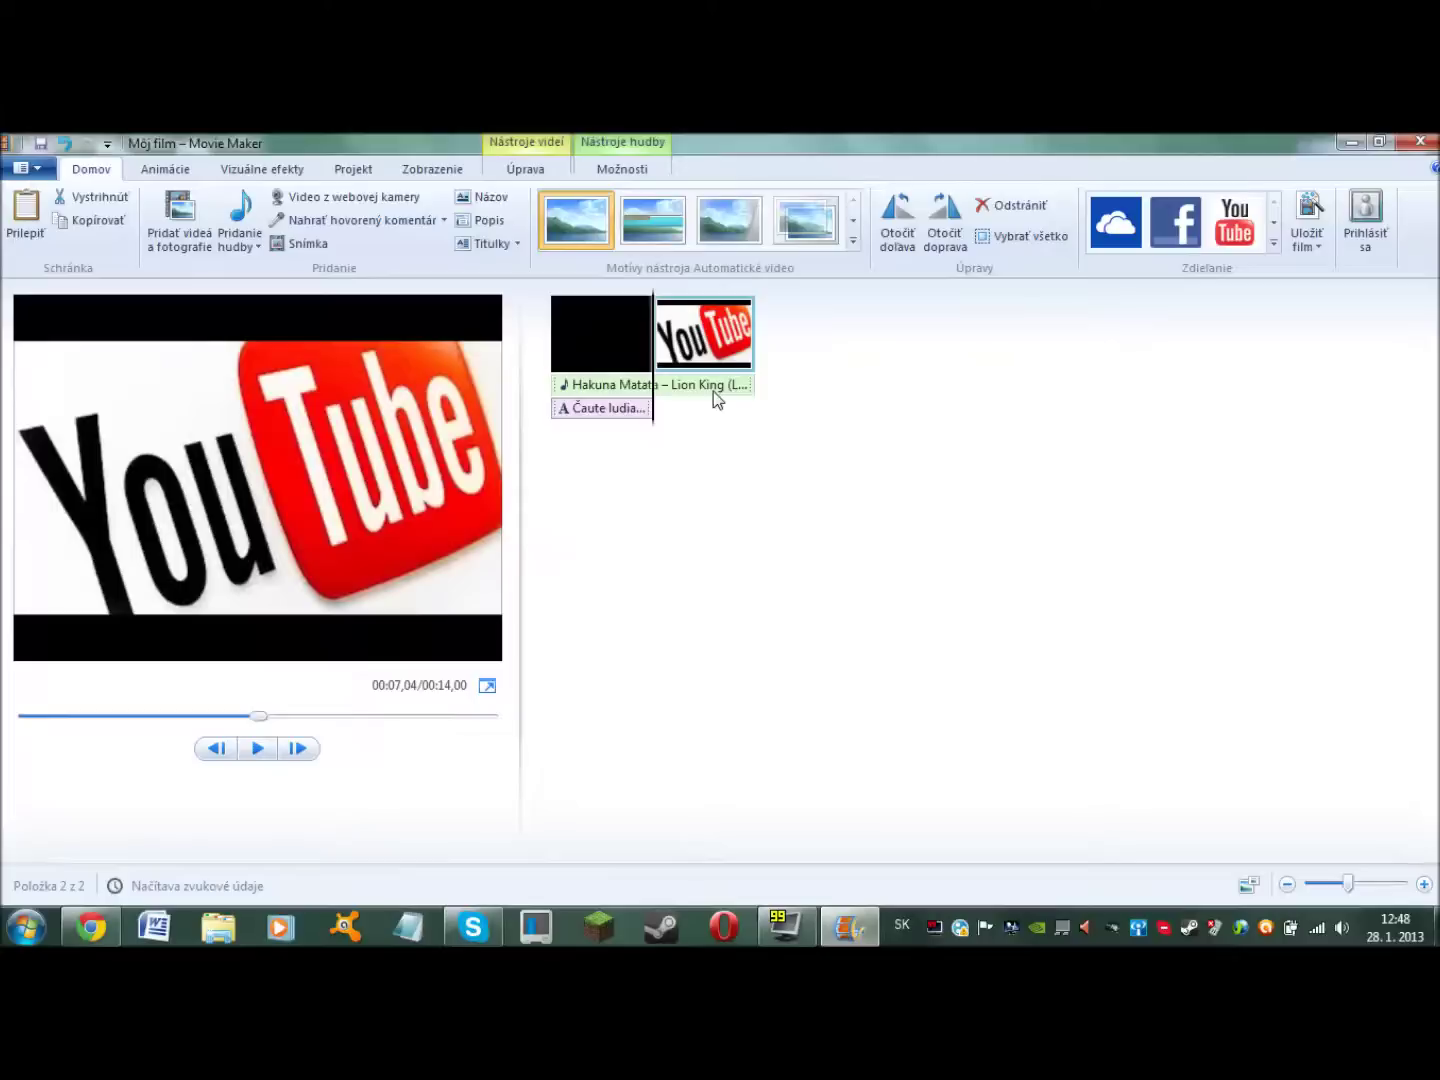
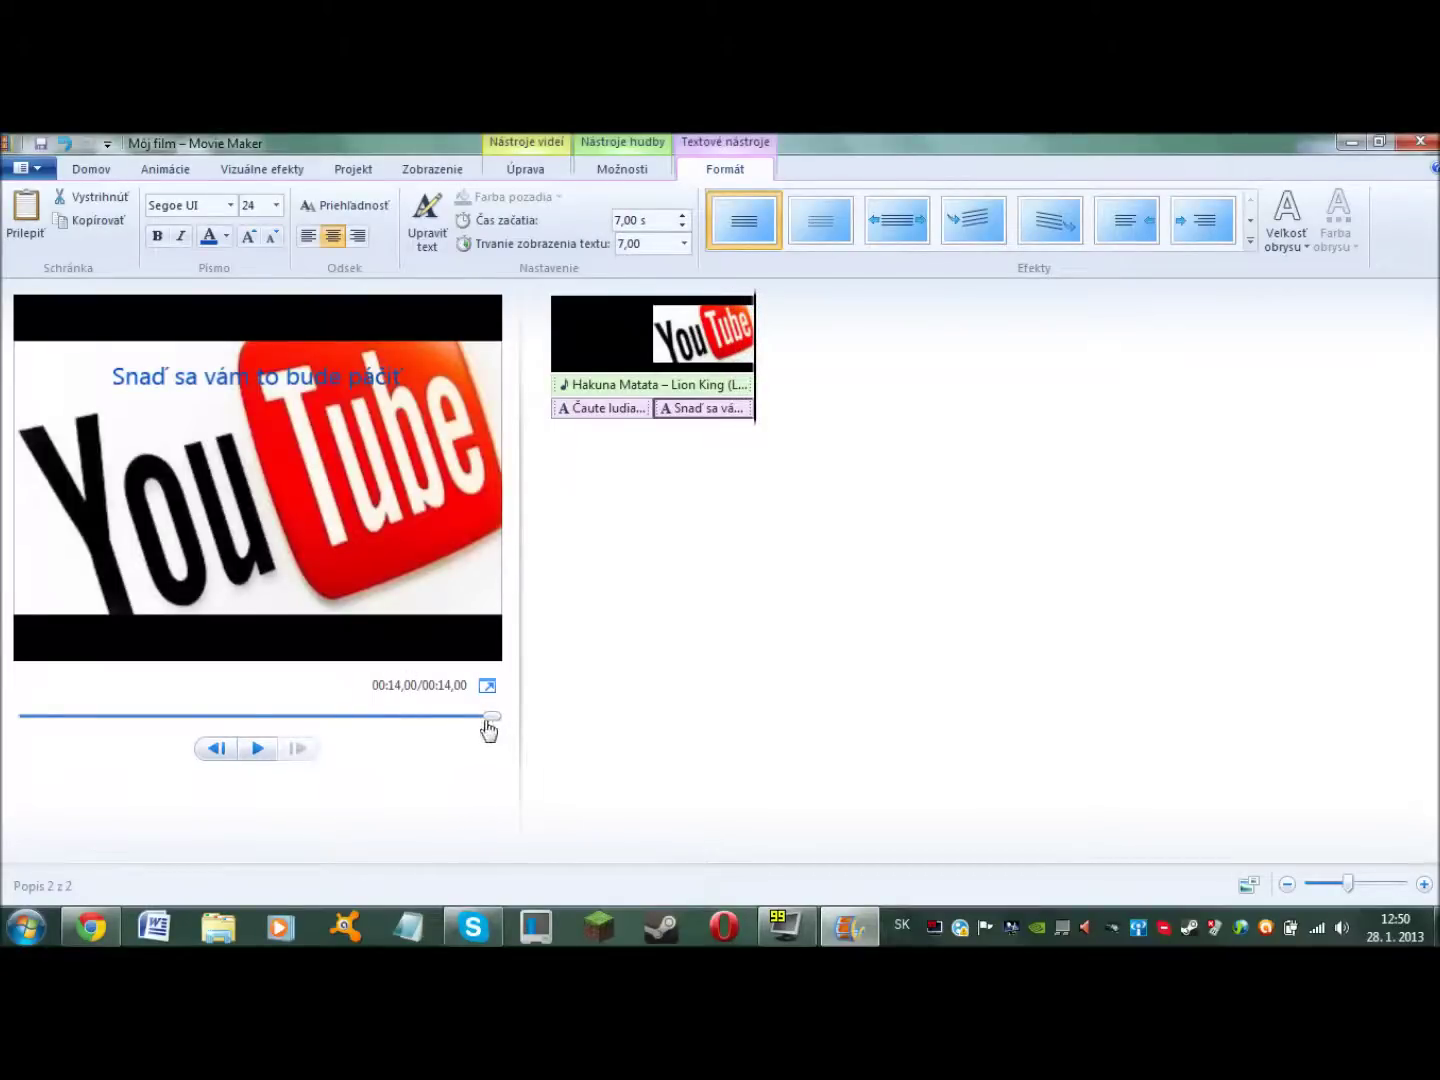
# Step: Apply the first directional pan and zoom effect after the automatic one to both the black clip and the YouTube logo clip
pyautogui.moveTo(486, 717); pyautogui.dragTo(6, 725)
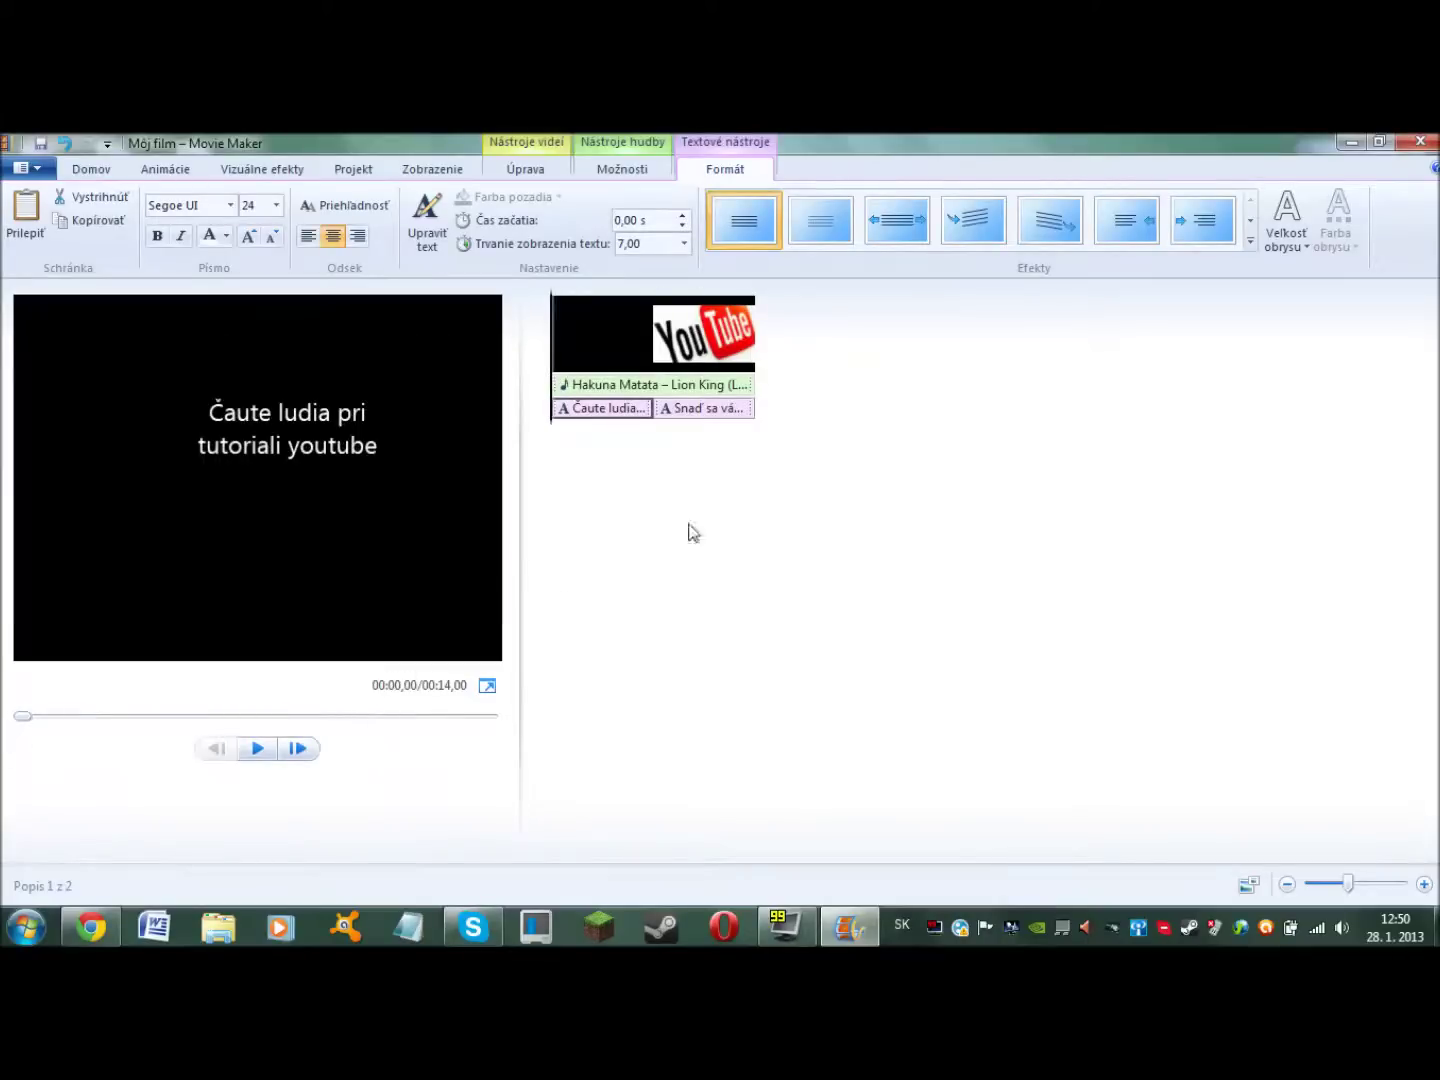
pyautogui.click(100, 170)
pyautogui.click(149, 170)
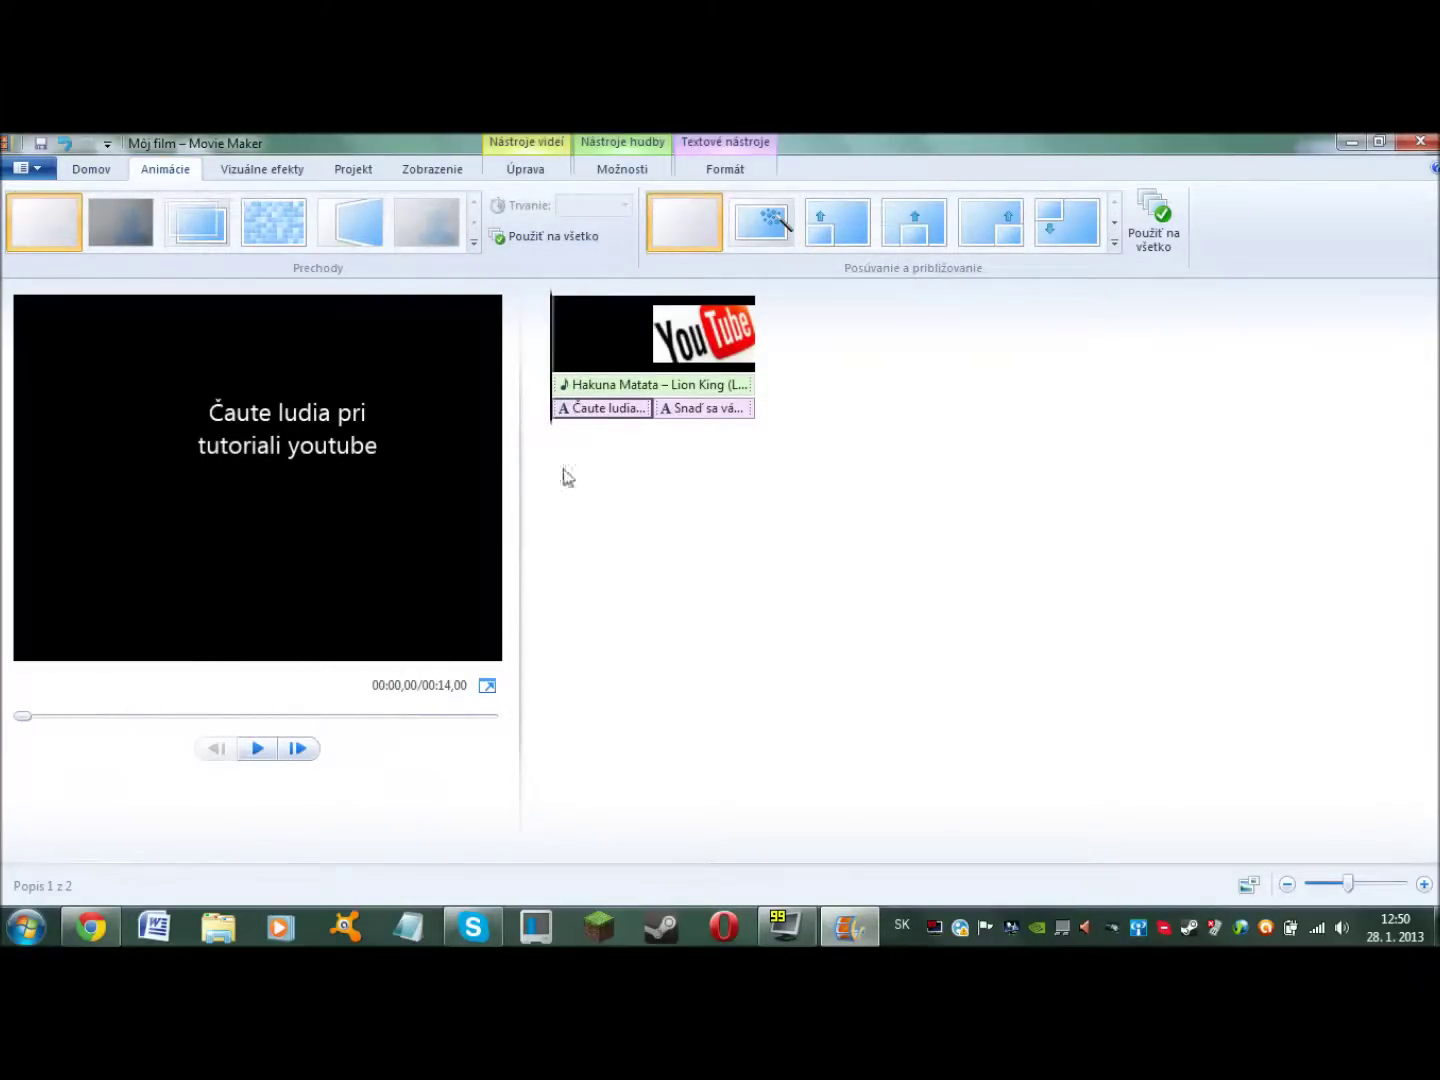
pyautogui.click(832, 238)
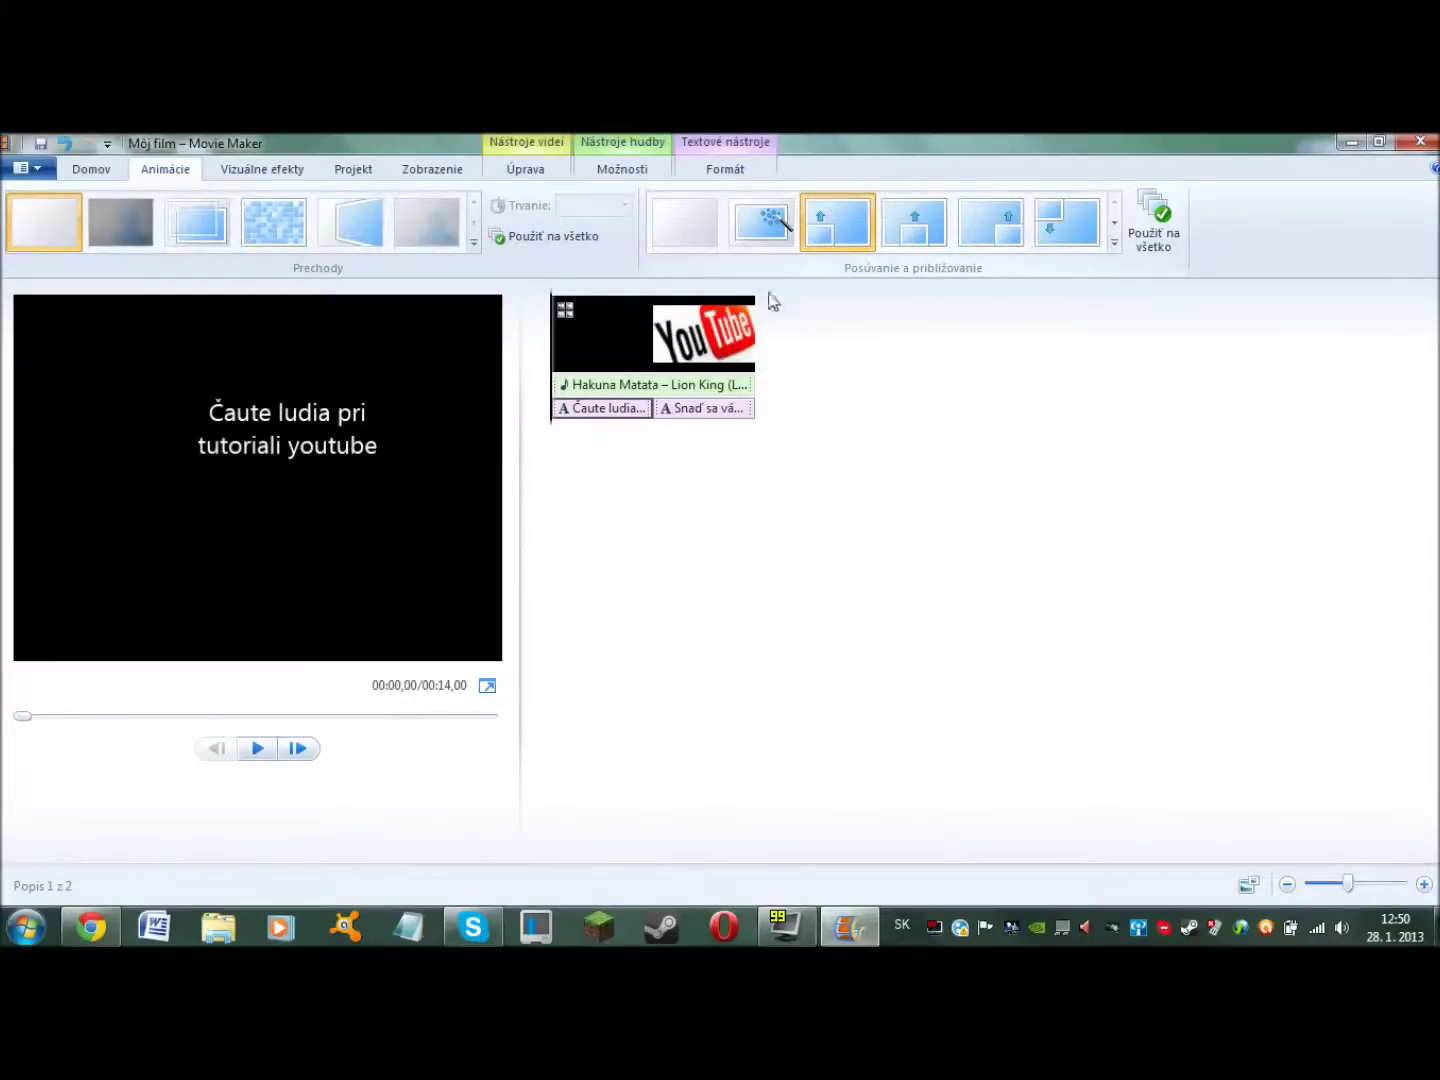
pyautogui.click(266, 745)
pyautogui.click(733, 333)
pyautogui.click(1063, 221)
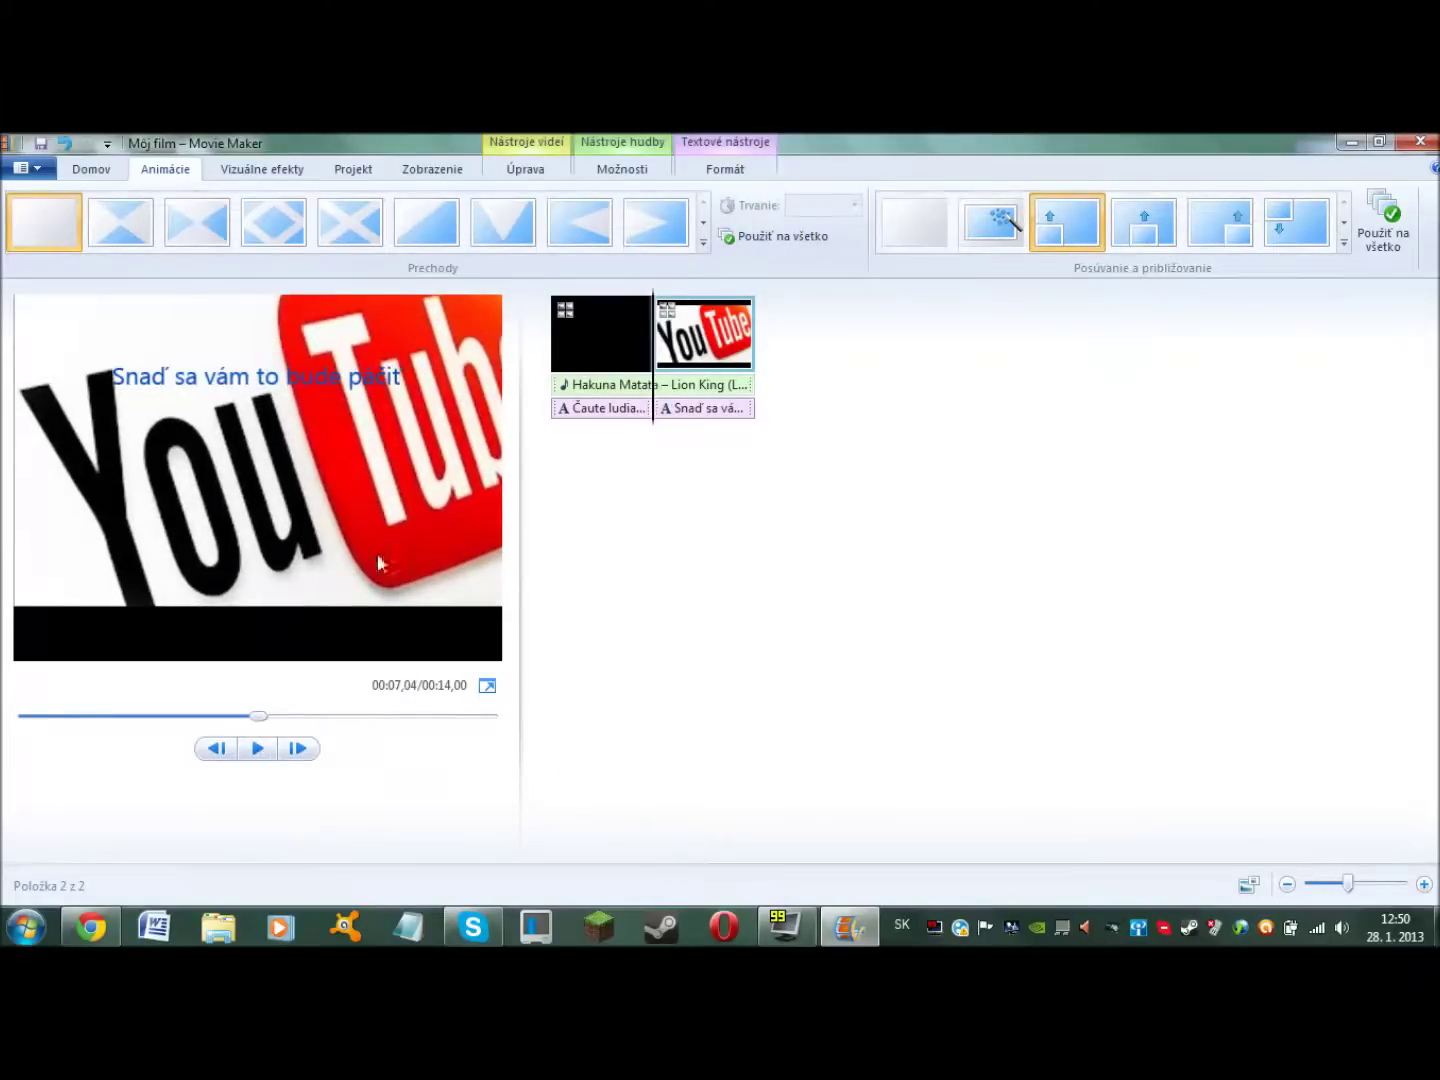
# Step: Preview the whole movie from the start and return the playhead to the beginning
pyautogui.moveTo(258, 716); pyautogui.dragTo(5, 728)
pyautogui.click(258, 749)
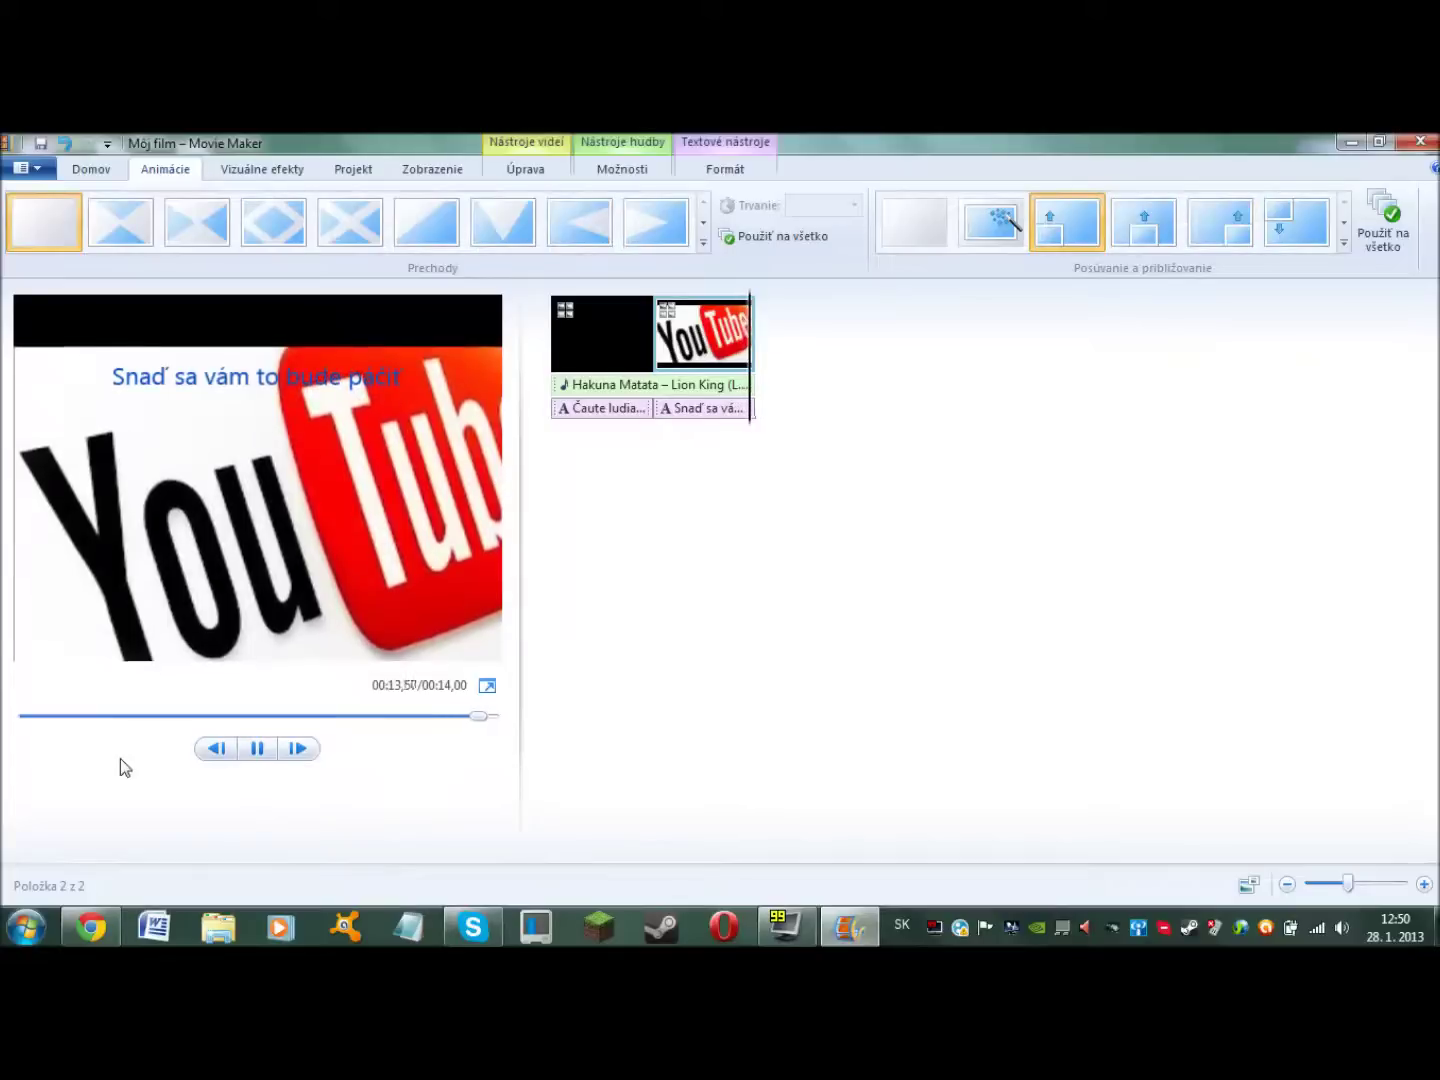
pyautogui.moveTo(493, 720); pyautogui.dragTo(5, 719)
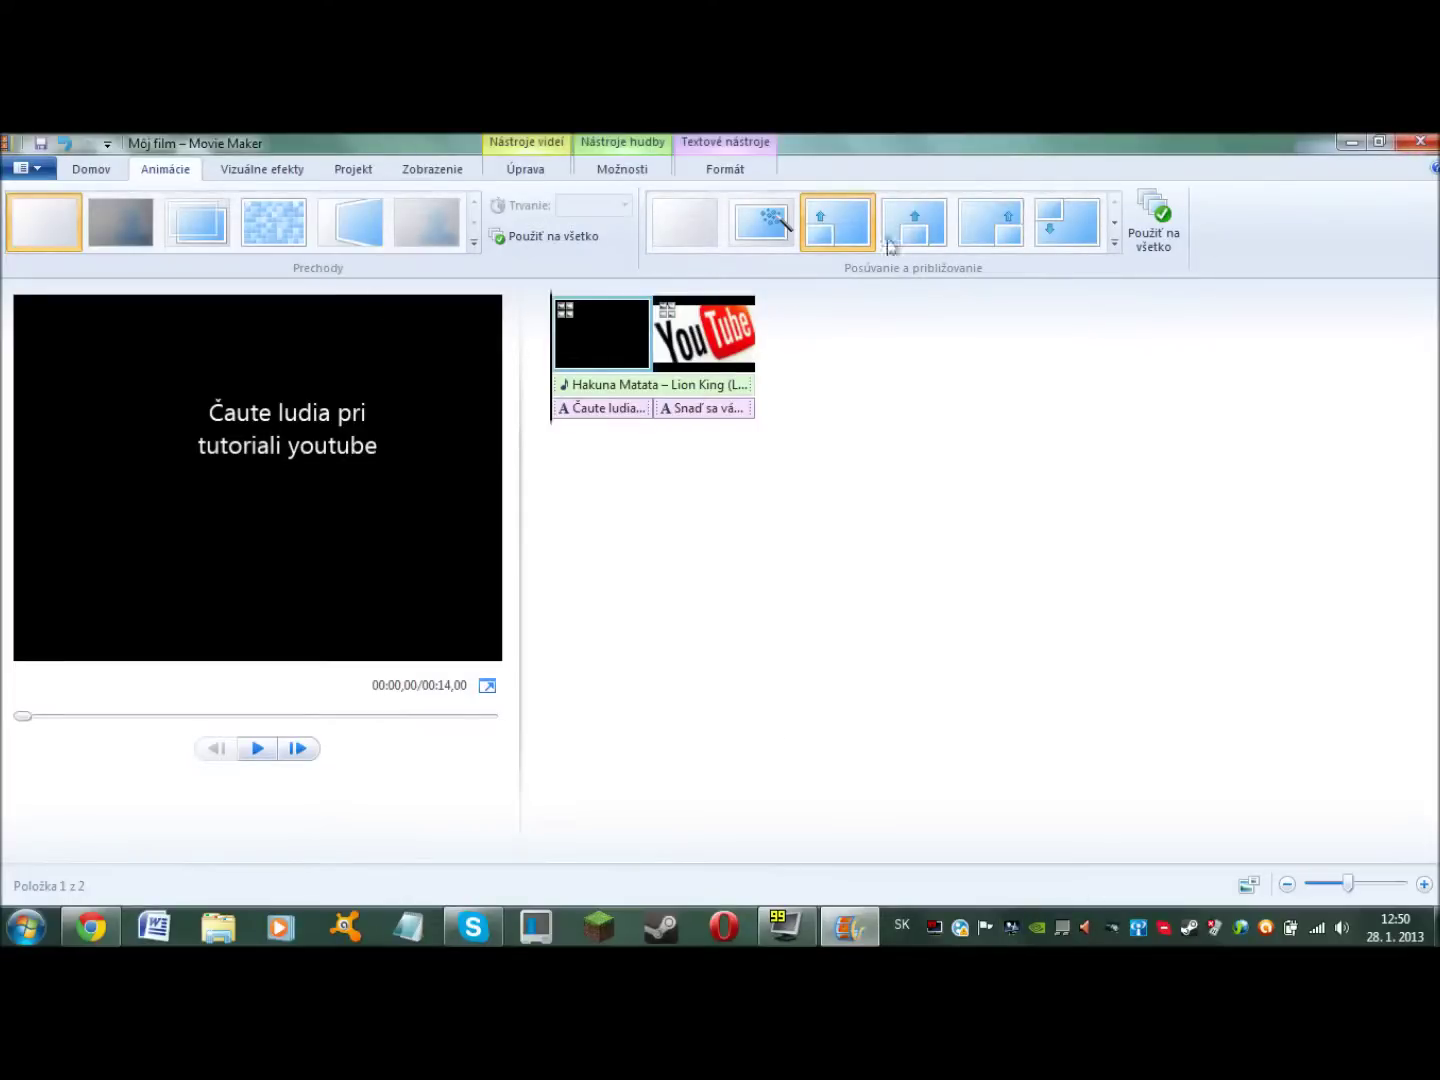
# Step: Export the movie to the desktop as an MPEG-4/H.264 video file named "INTRO"
pyautogui.click(91, 170)
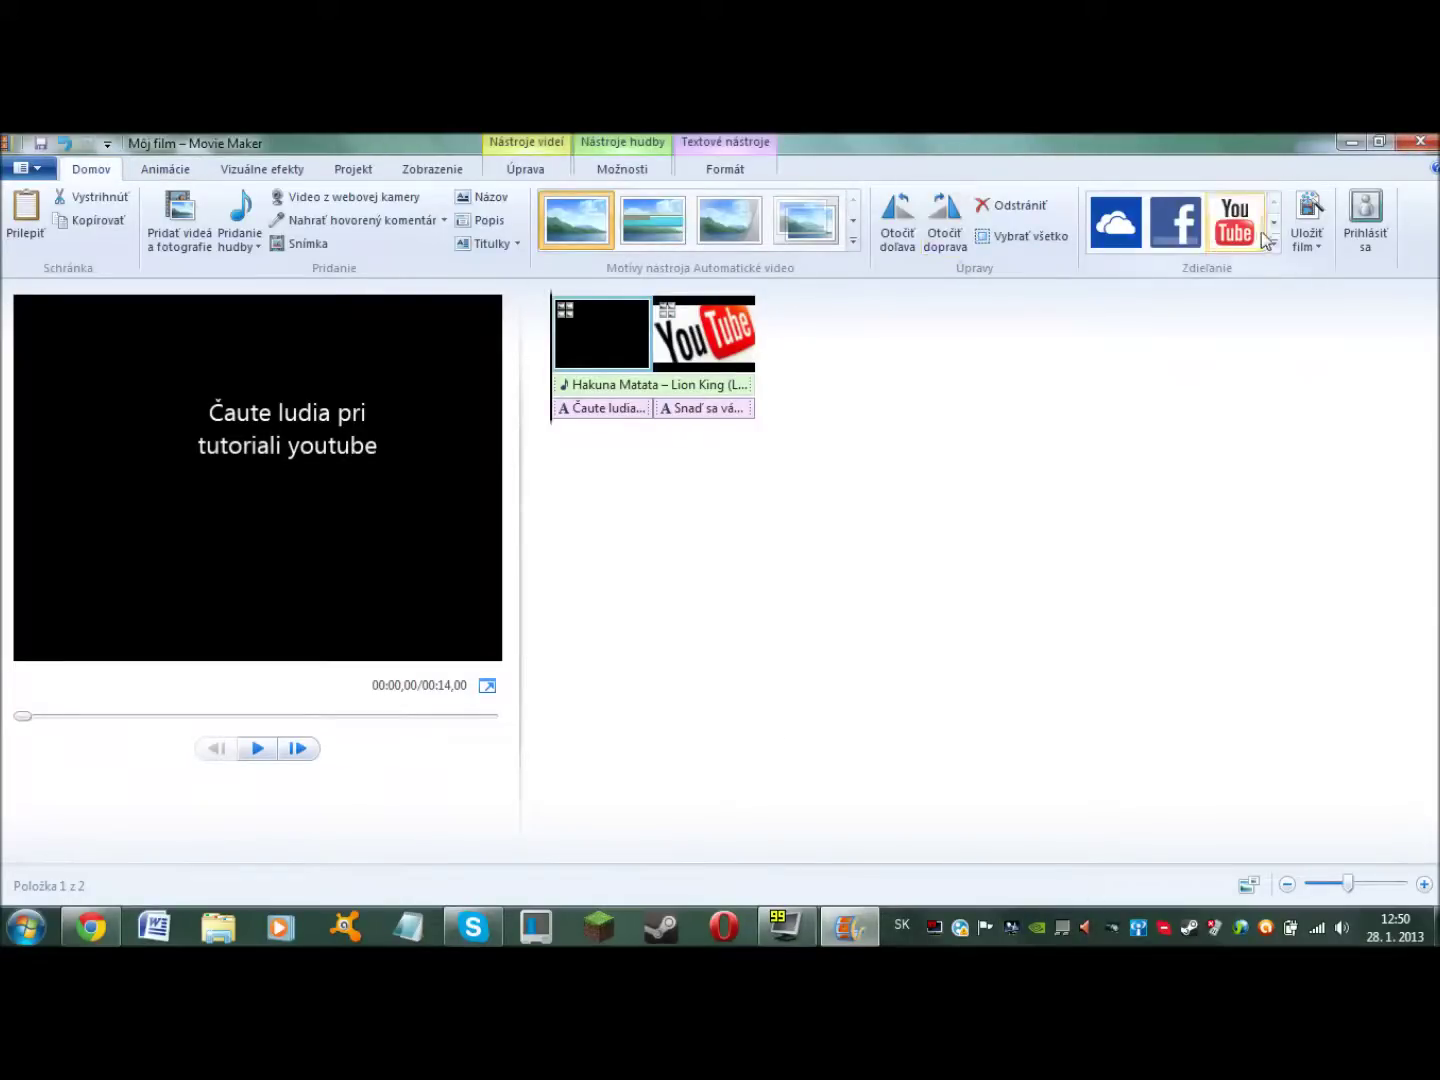
pyautogui.click(1305, 230)
pyautogui.click(1245, 311)
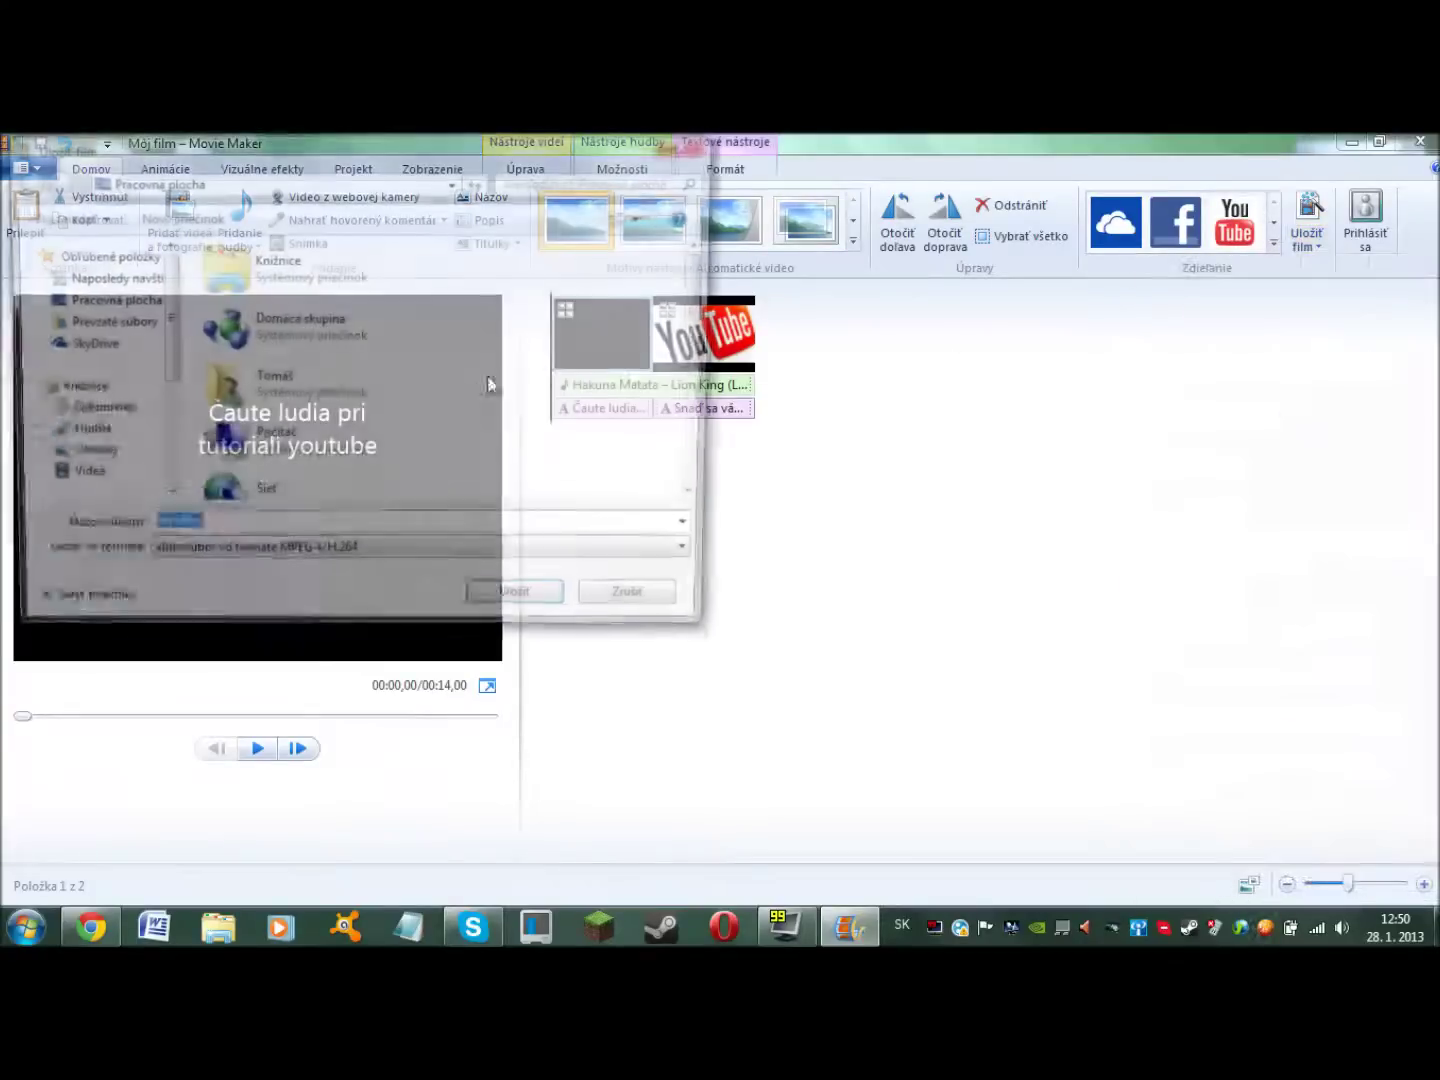
pyautogui.moveTo(437, 166); pyautogui.dragTo(700, 221)
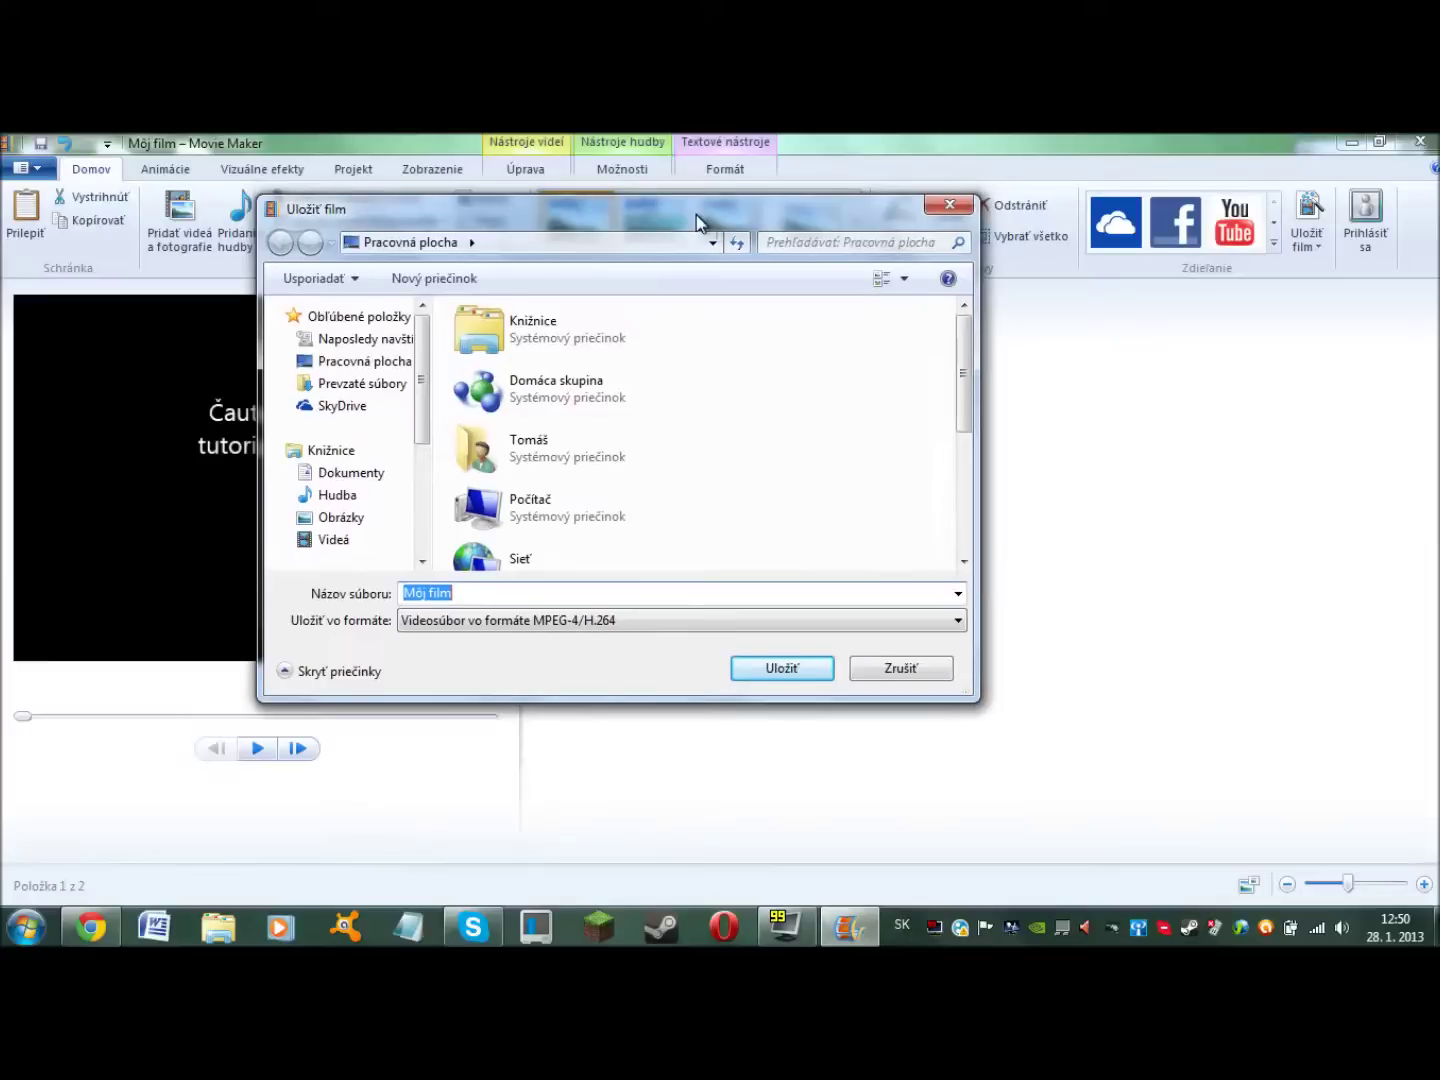
pyautogui.press('BackSpace')
pyautogui.write('INTRO')
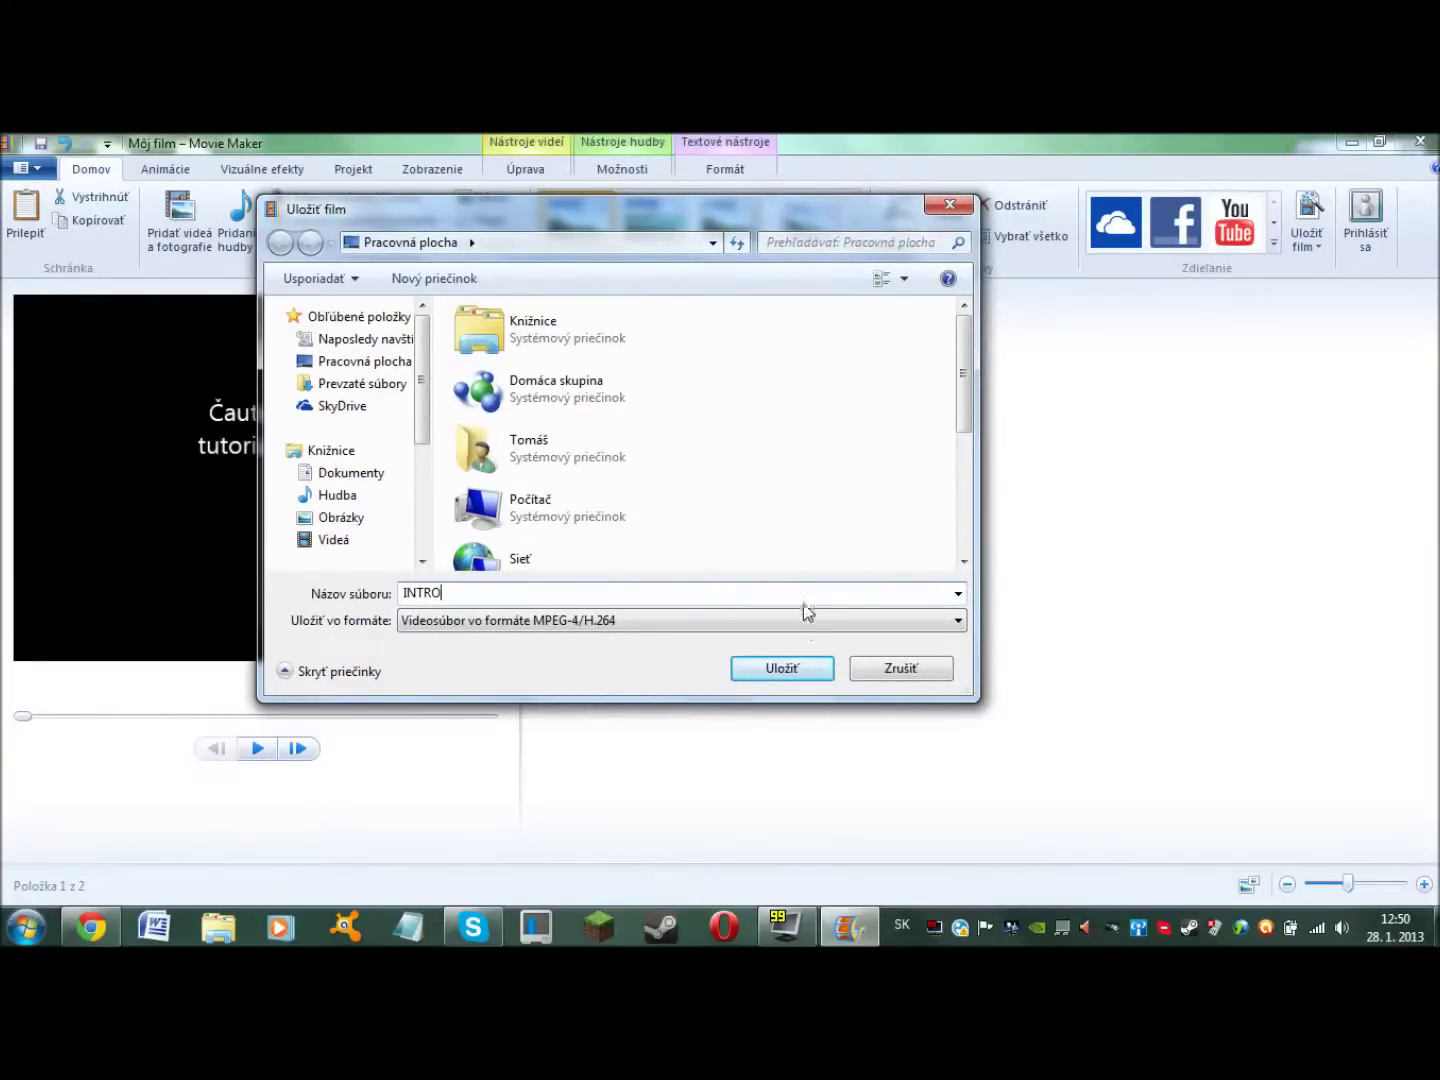
pyautogui.click(794, 668)
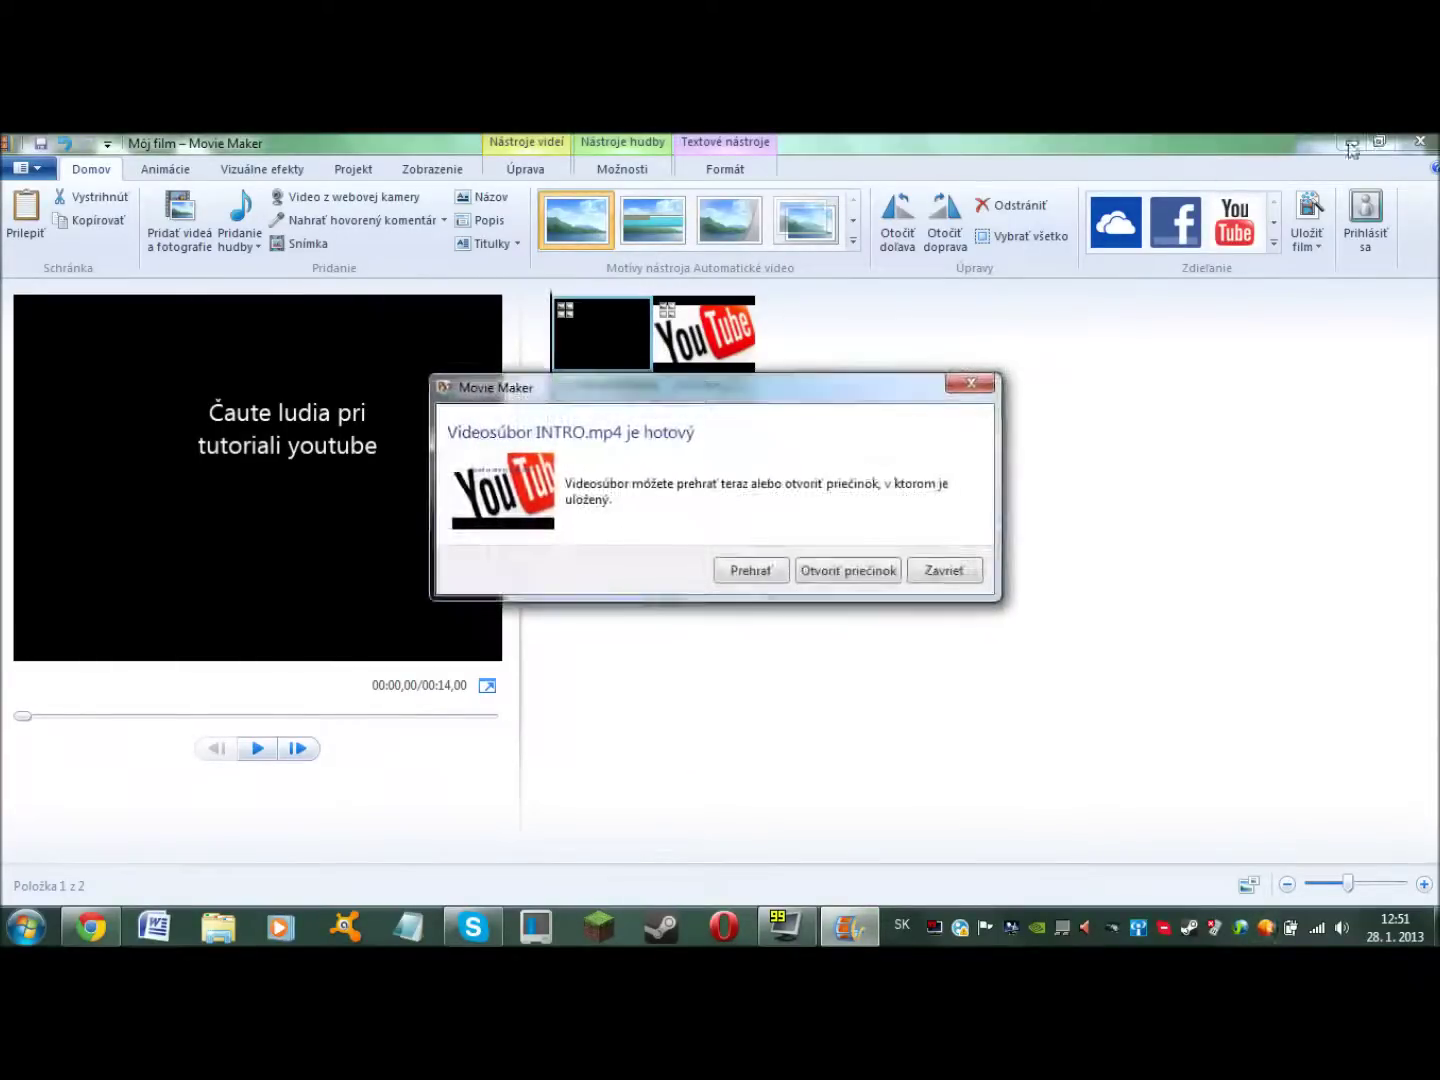
# Step: Close the export-complete notice and exit Movie Maker without saving the project
pyautogui.click(944, 570)
pyautogui.click(1420, 141)
pyautogui.click(757, 529)
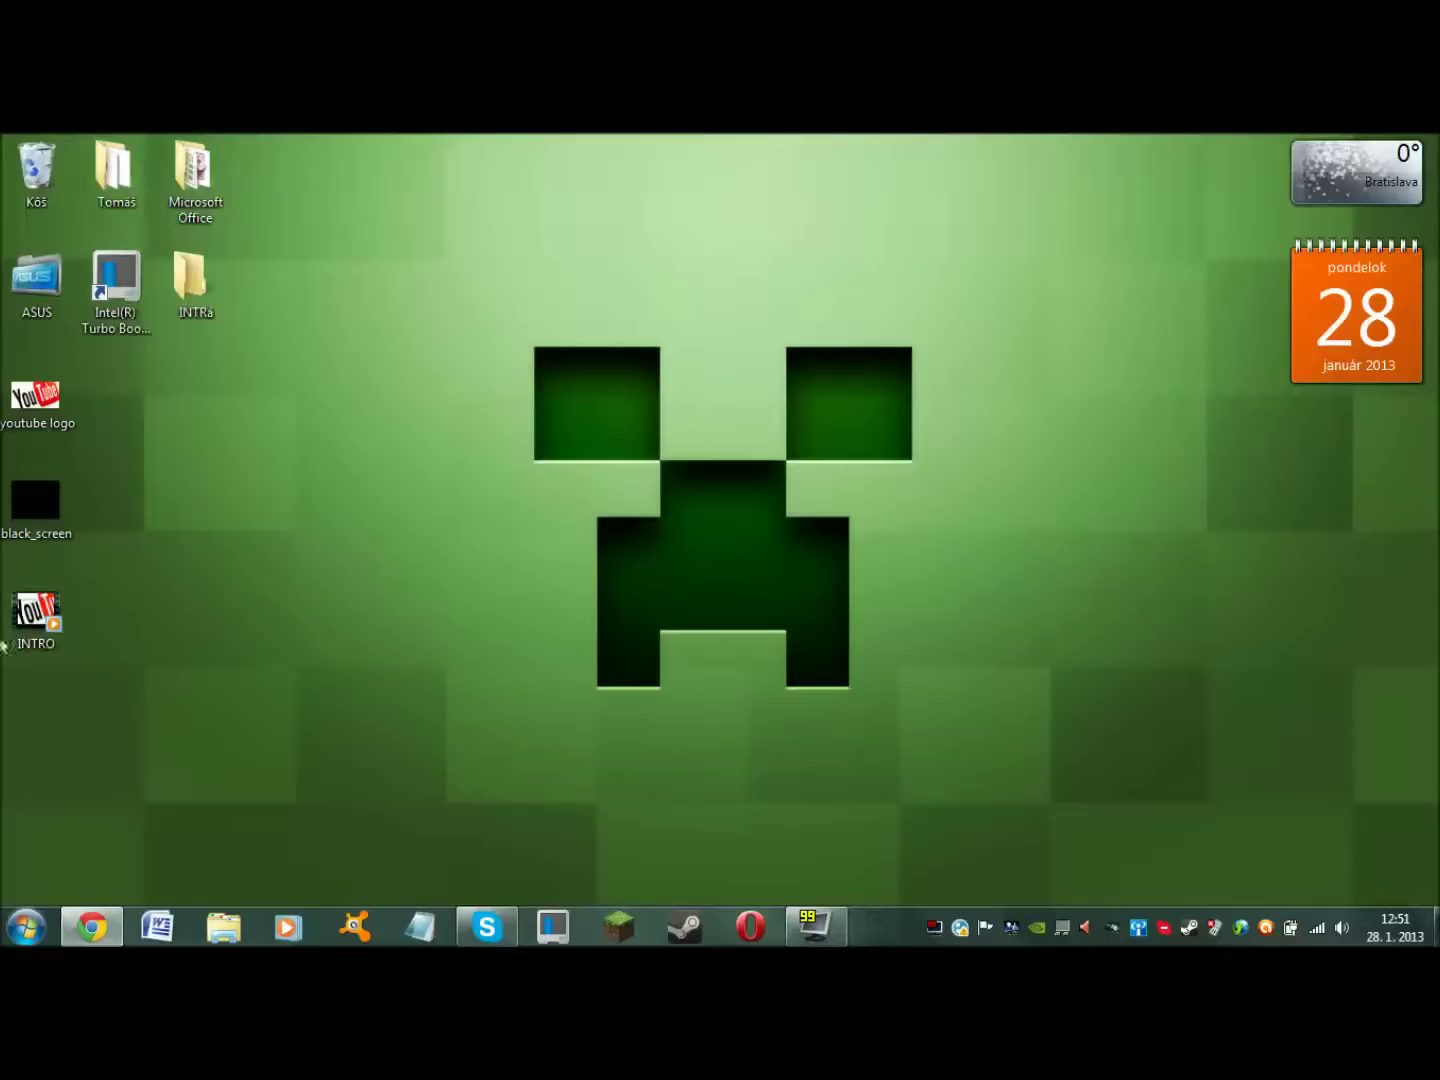
# Step: Delete the youtube logo and black_screen images from the desktop and move the INTRO video into the freed spot below ASUS
pyautogui.moveTo(35, 615); pyautogui.dragTo(191, 419)
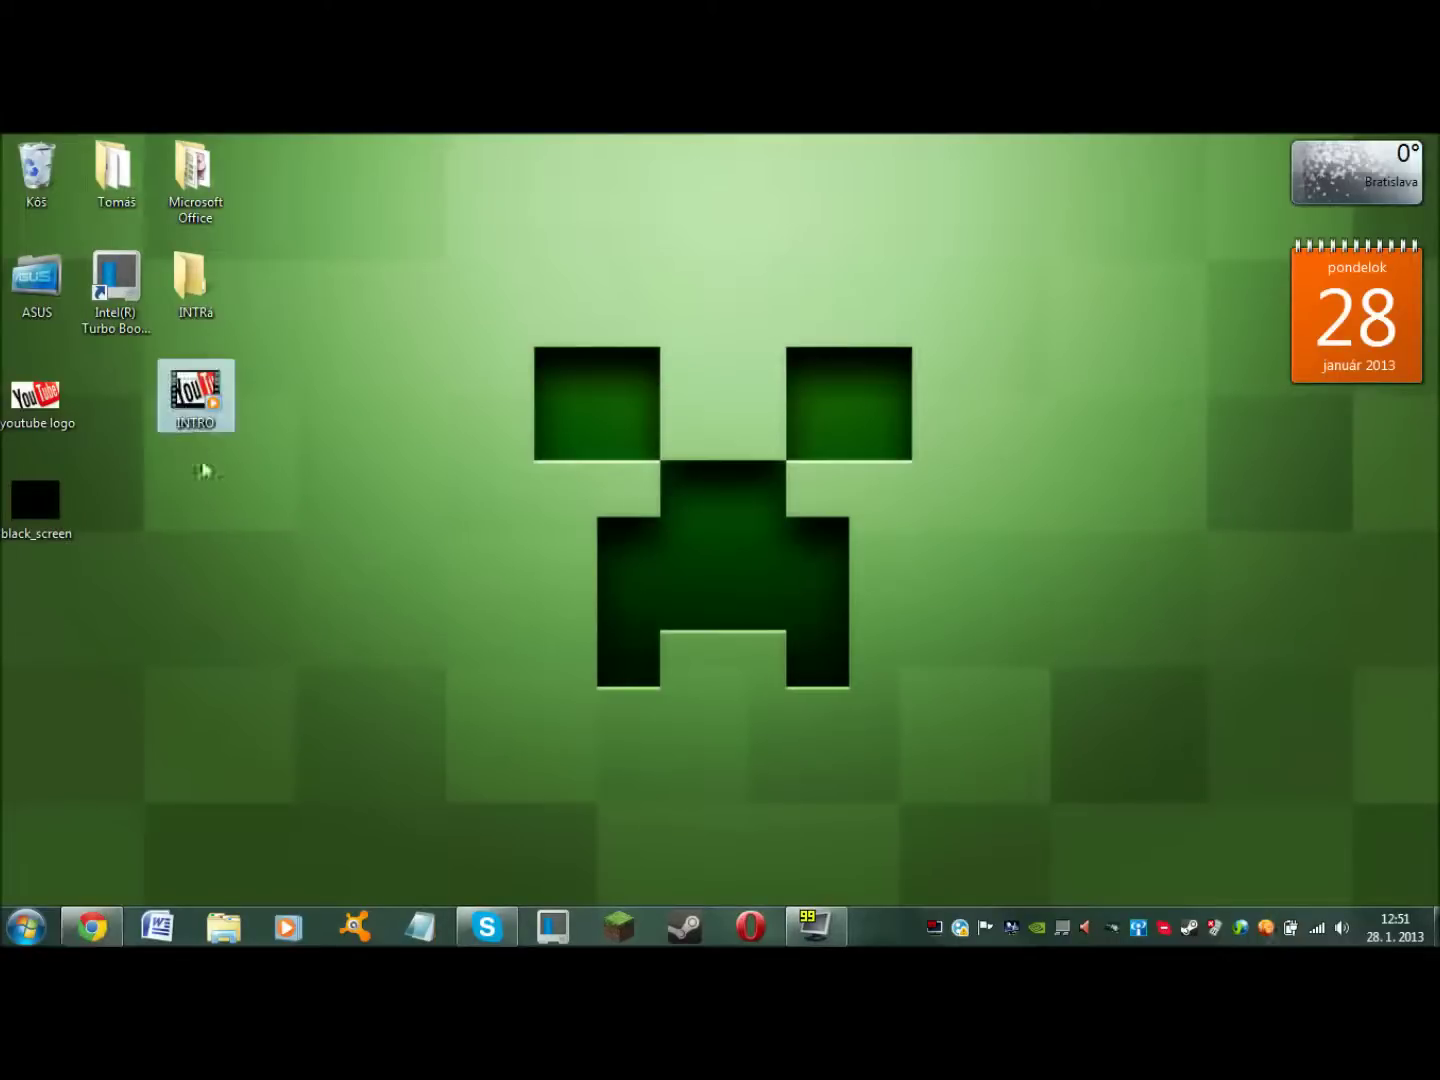
pyautogui.moveTo(46, 608); pyautogui.dragTo(50, 391)
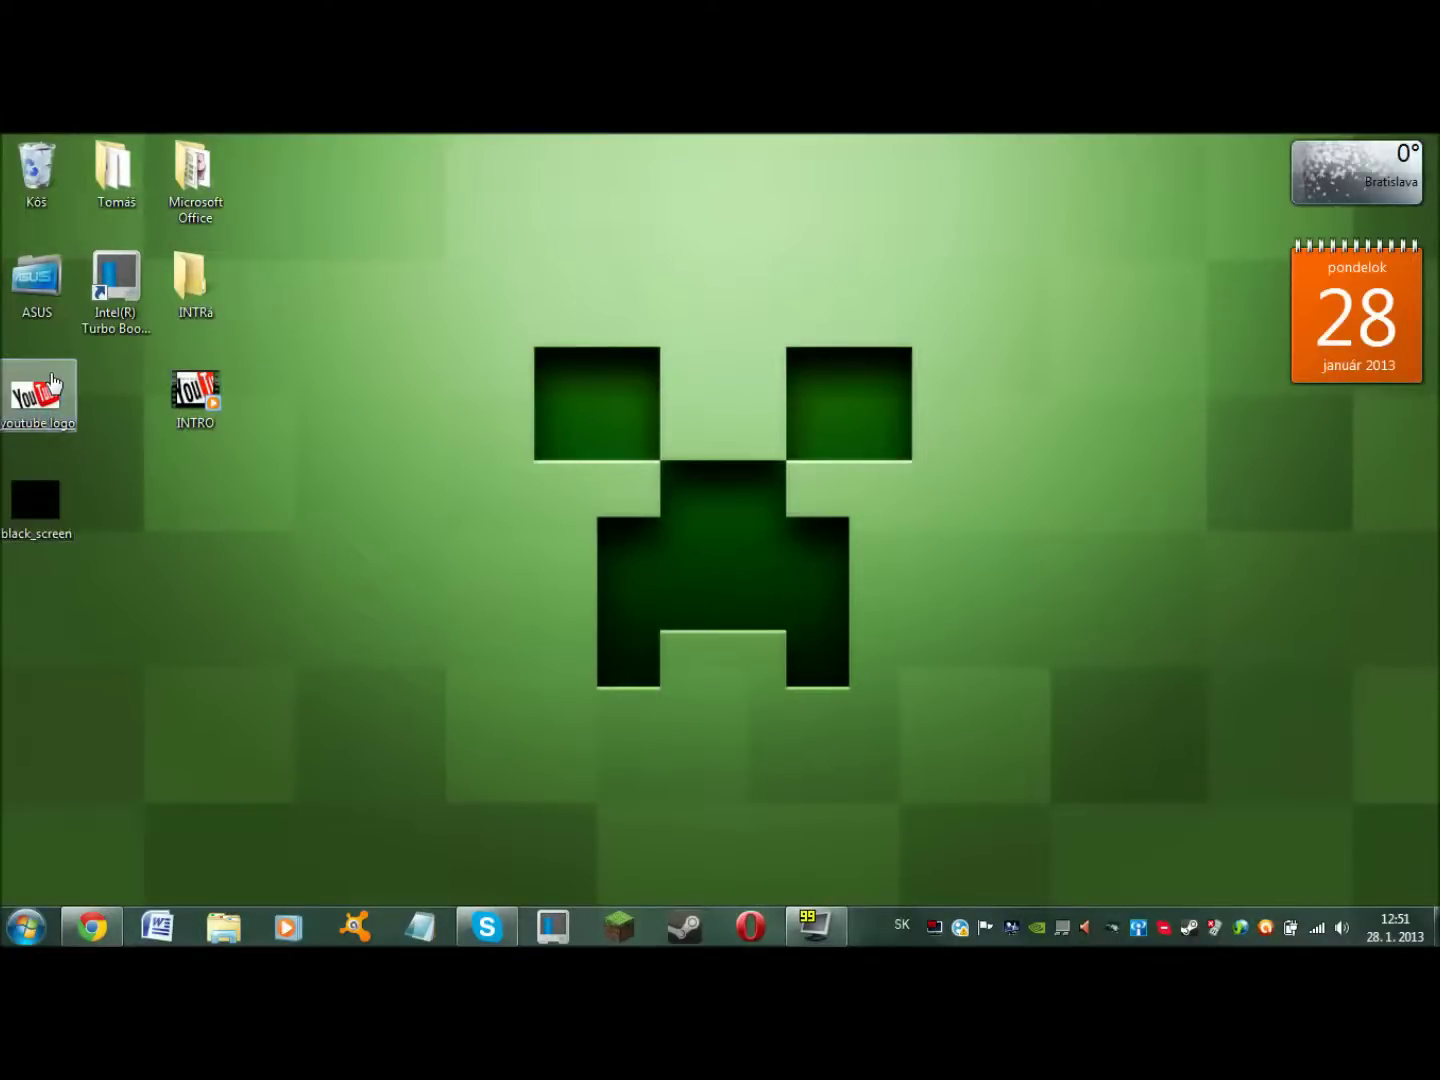
pyautogui.press('Delete')
pyautogui.click(792, 548)
pyautogui.moveTo(191, 410); pyautogui.dragTo(38, 398)
pyautogui.click(497, 426)
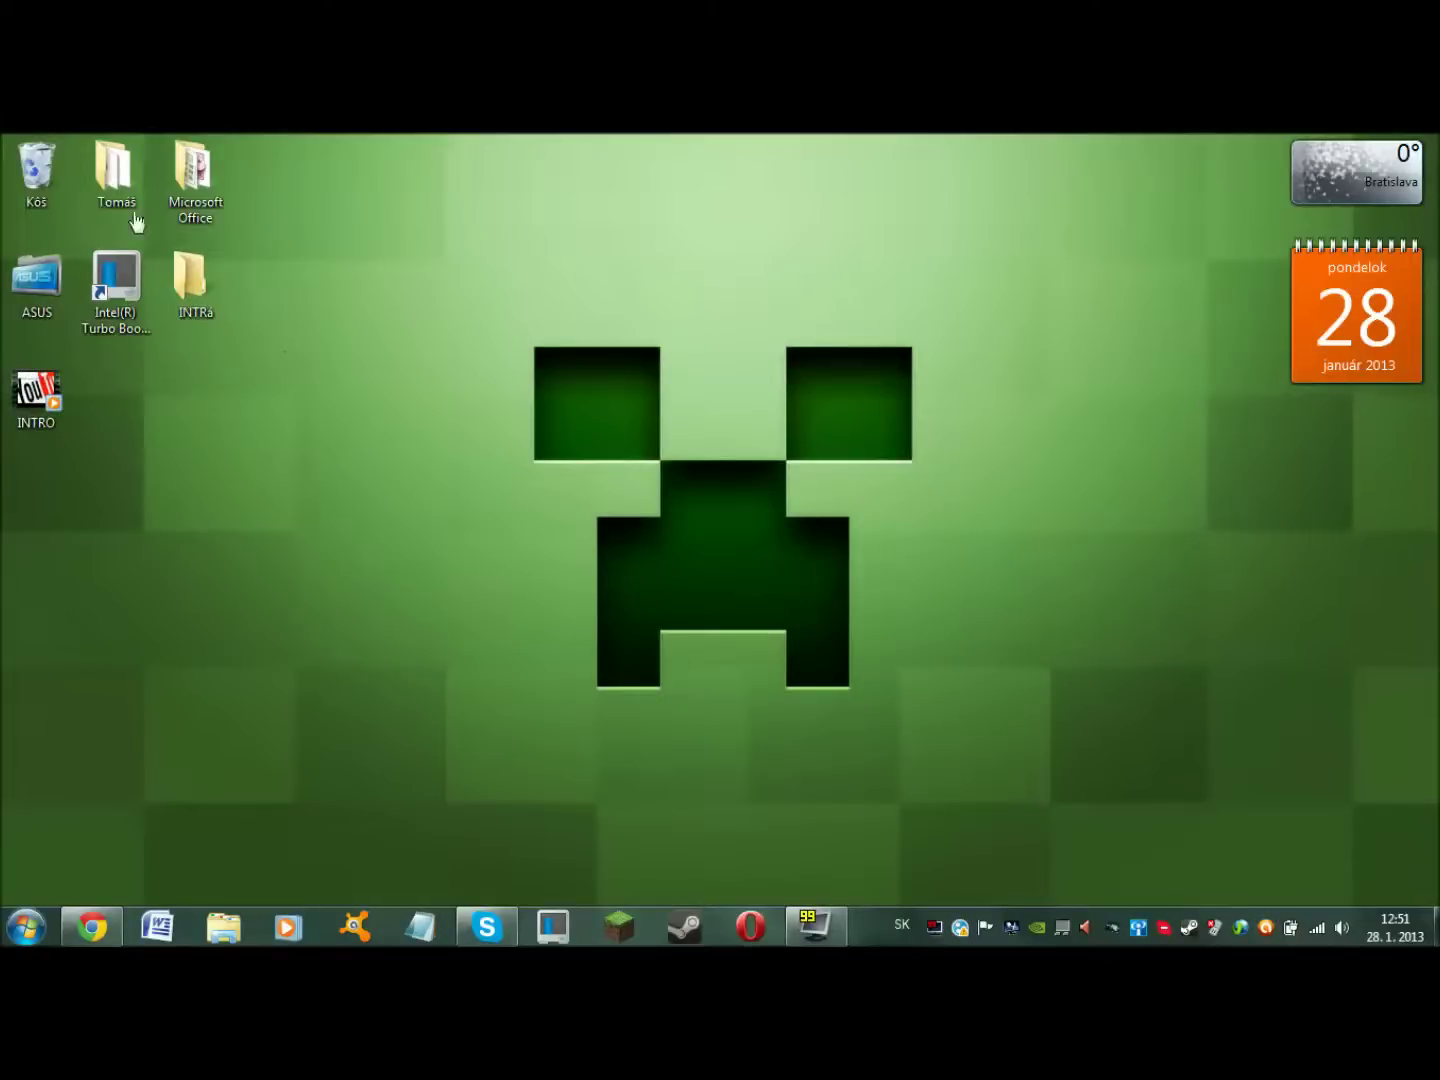
# Step: Look through the Recycle Bin and the personal folder on the desktop, closing each window
pyautogui.doubleClick(55, 180)
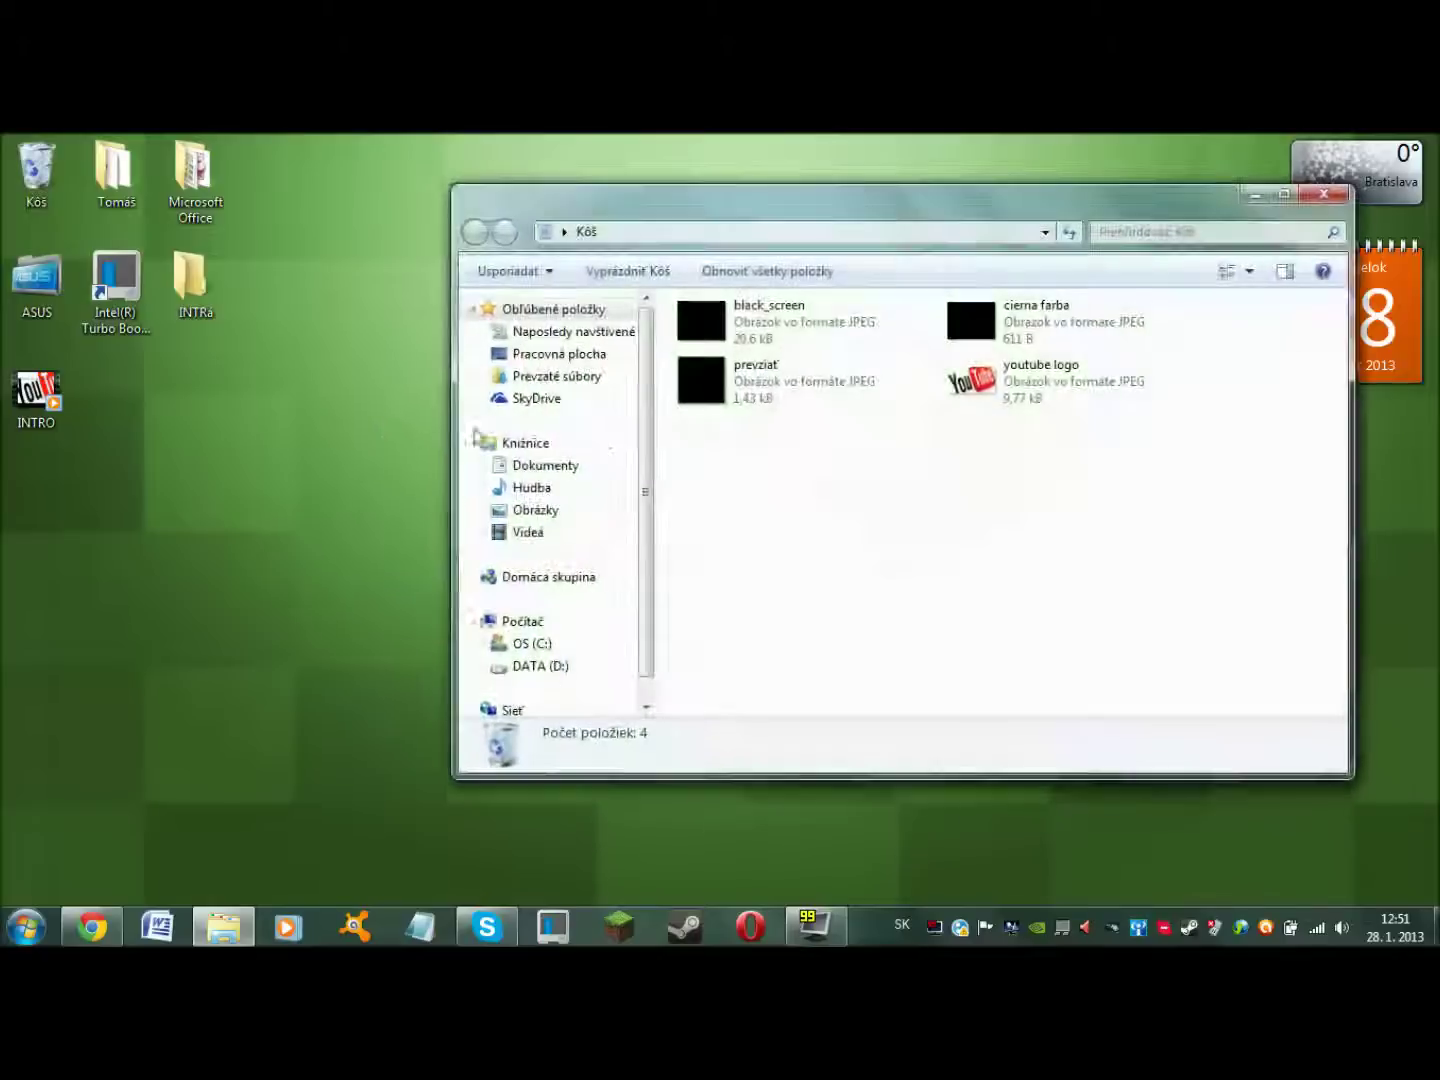
pyautogui.click(1323, 193)
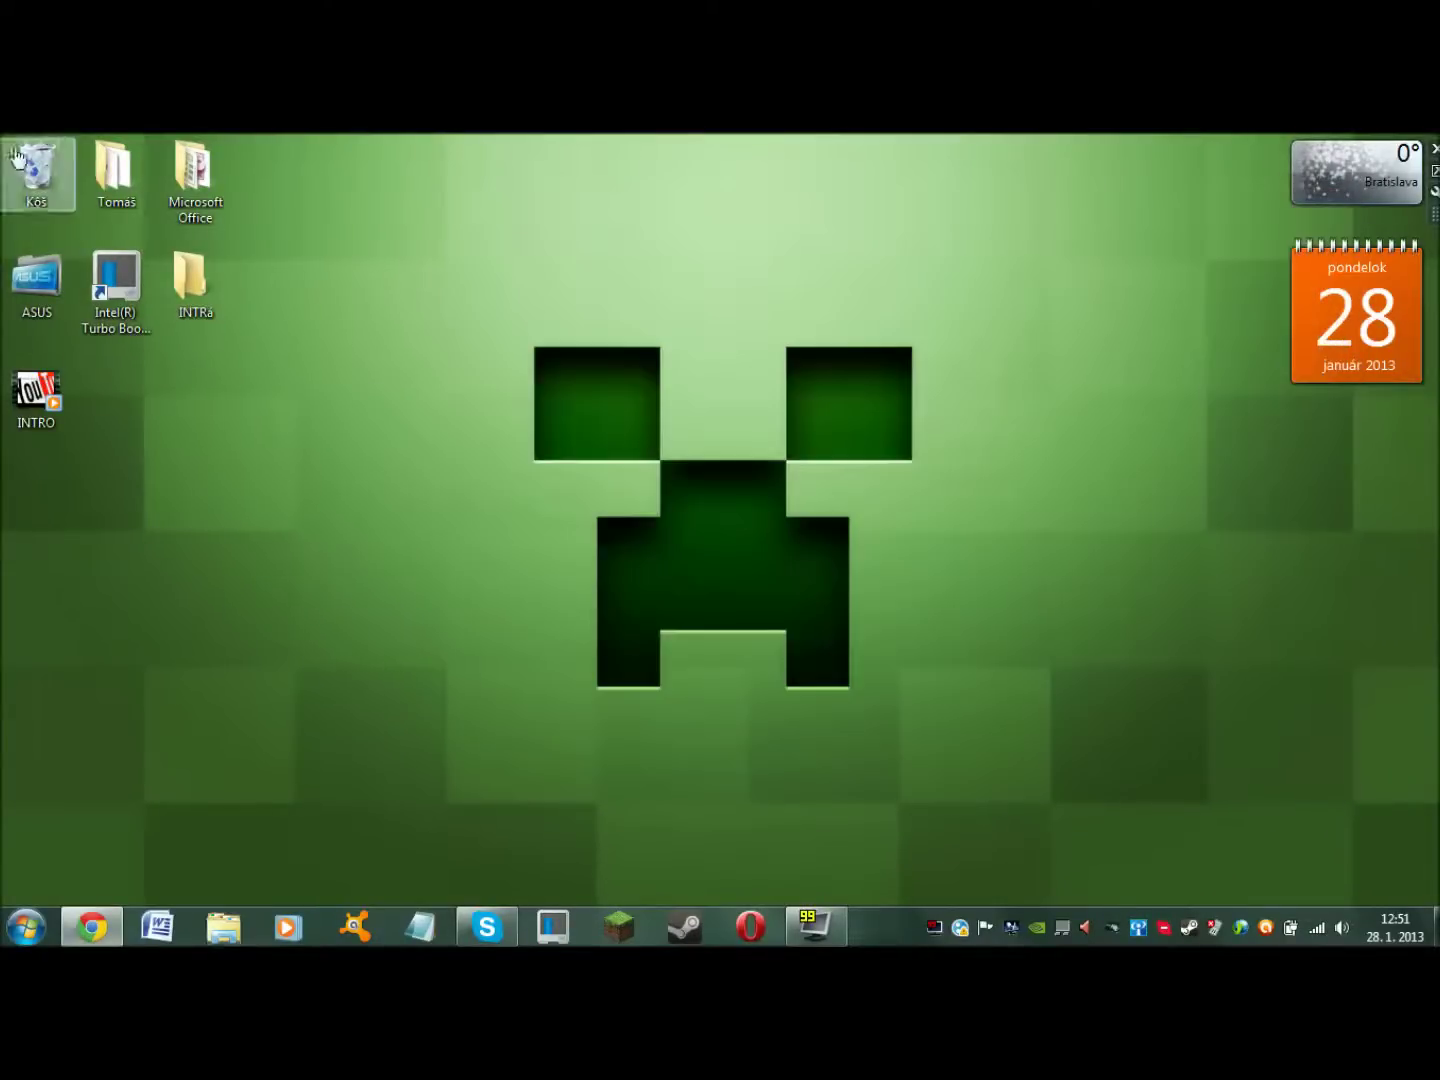
pyautogui.scroll(-12, 762, 476)
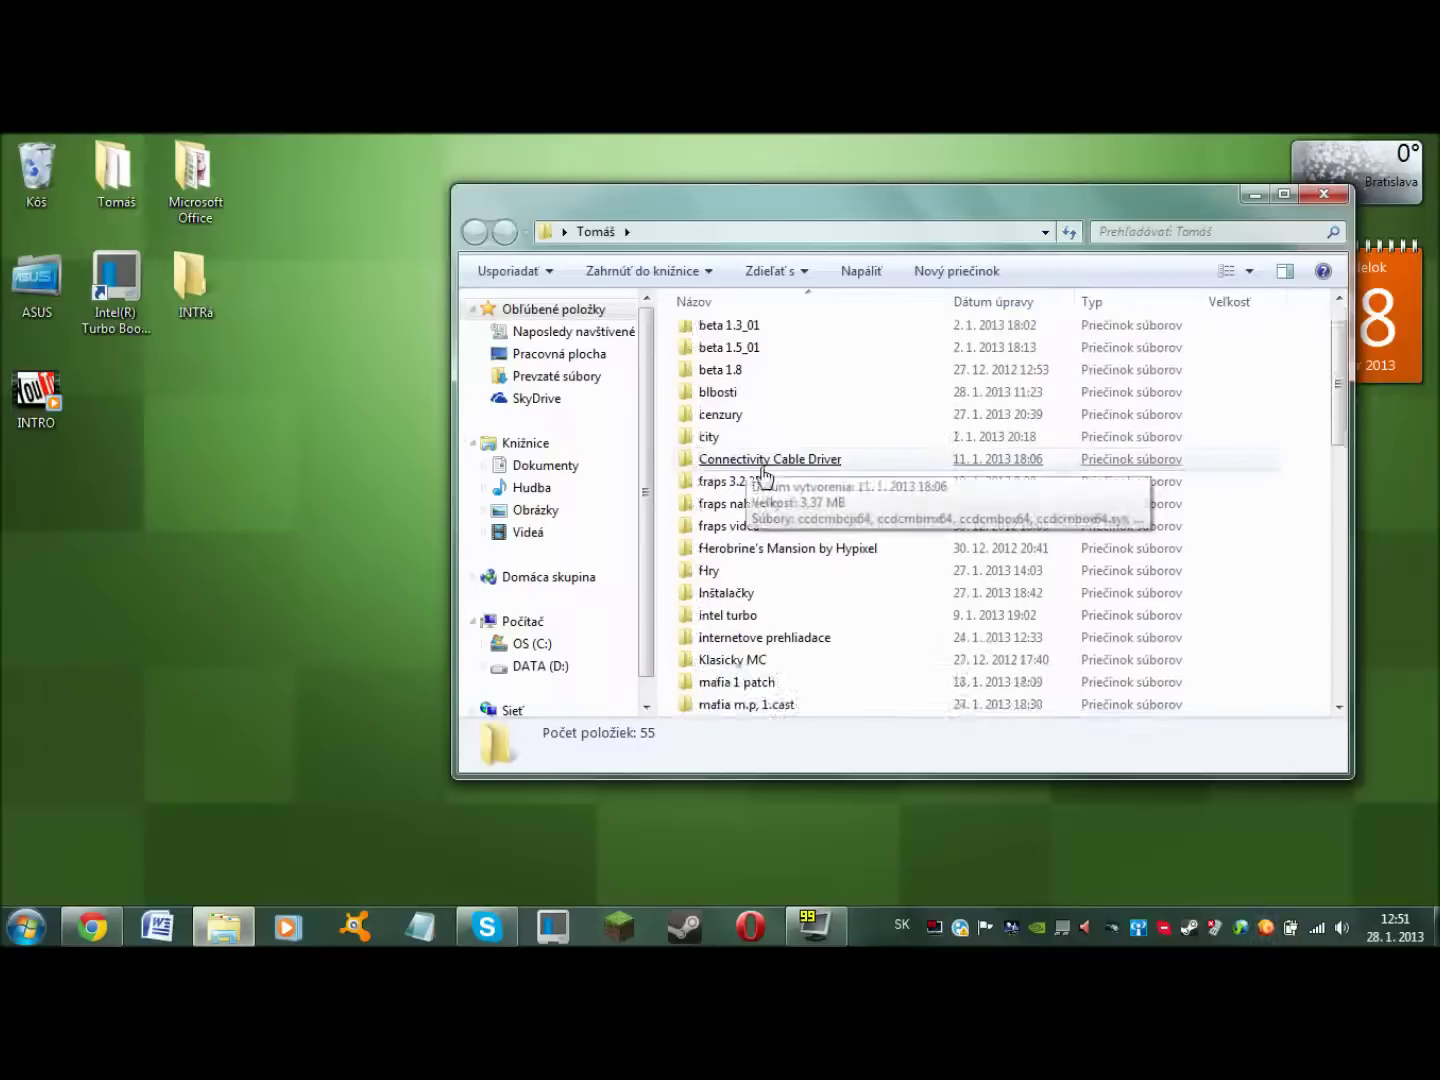
pyautogui.click(822, 527)
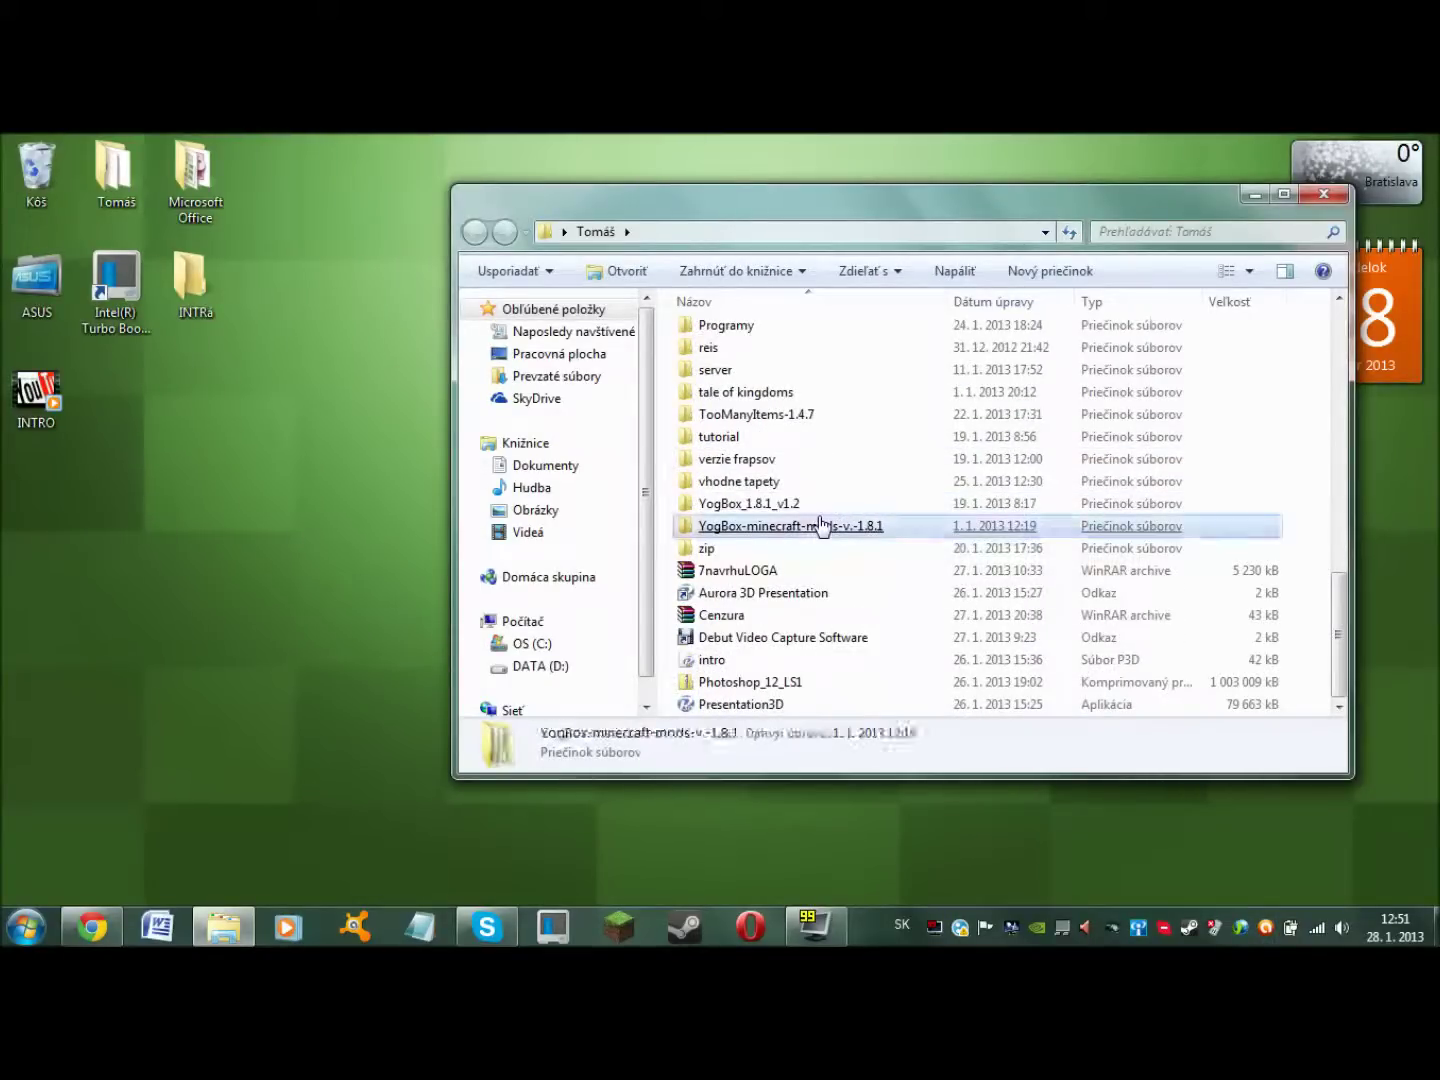
pyautogui.click(836, 660)
pyautogui.scroll(12, 835, 665)
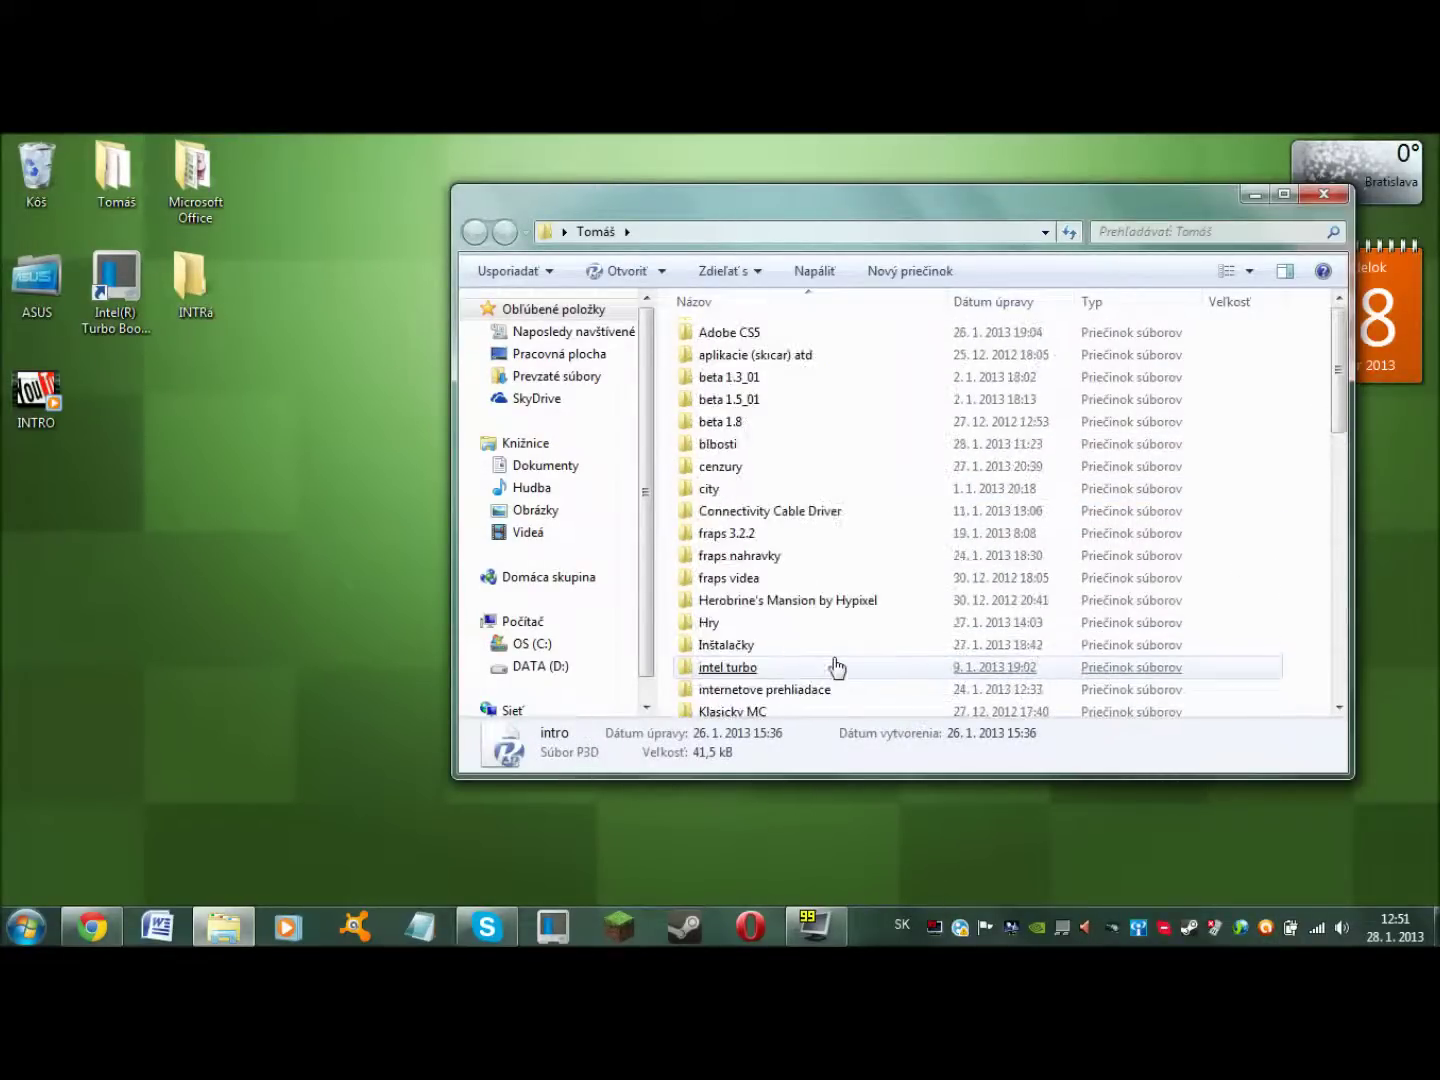
pyautogui.click(1323, 193)
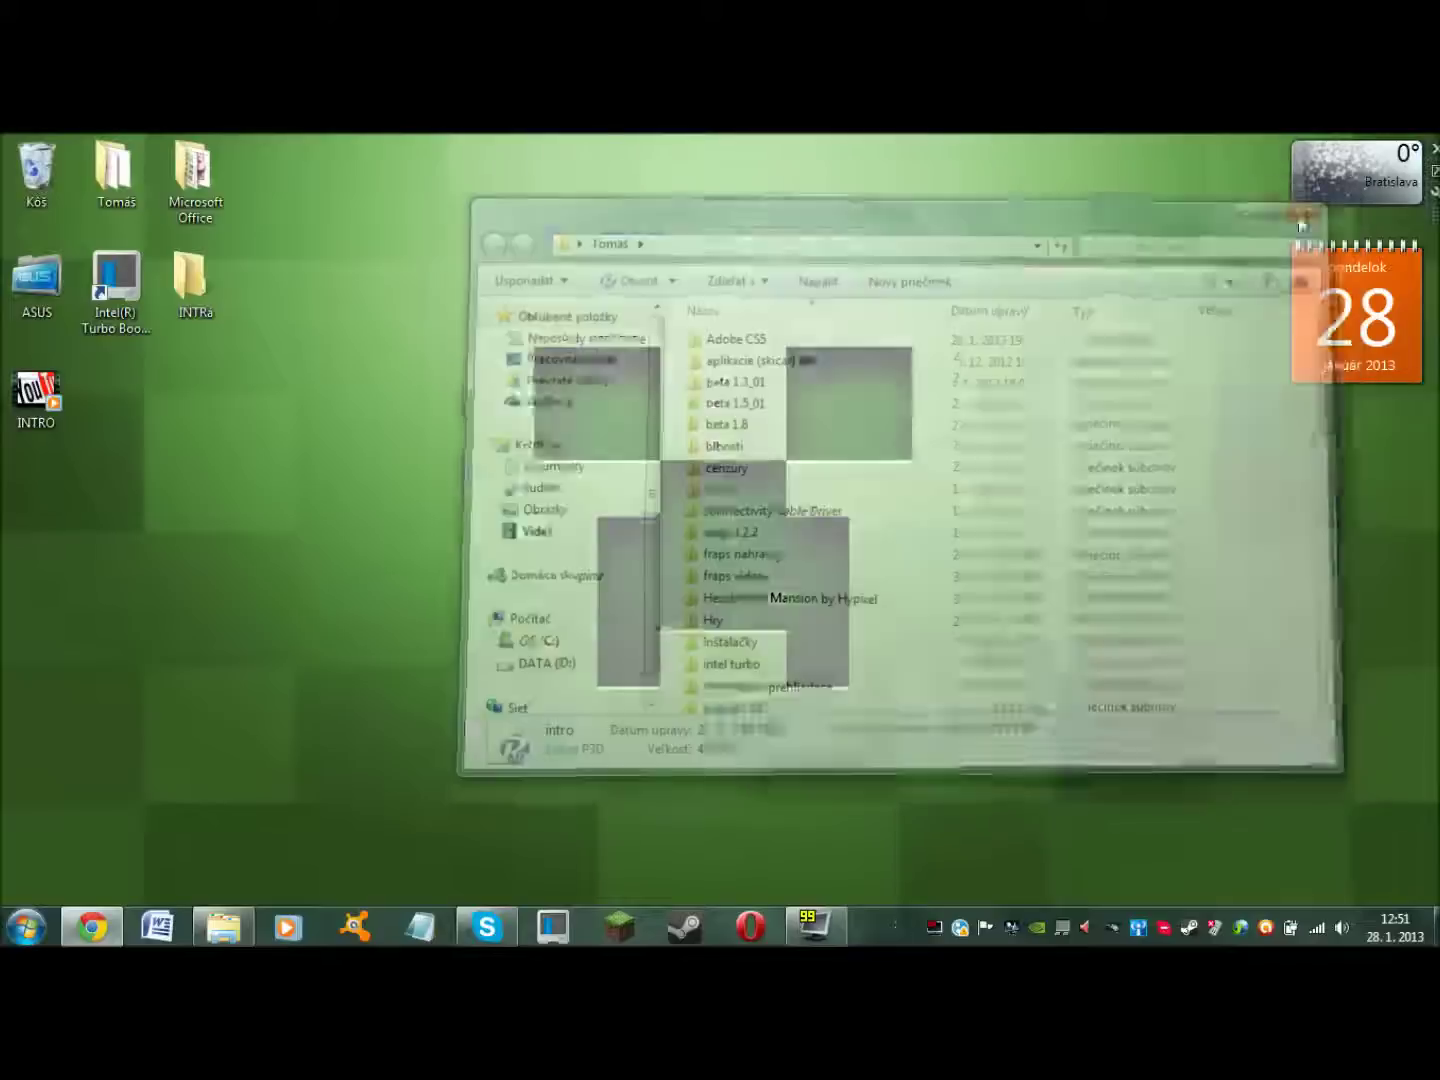
# Step: Browse the Fraps Movies folder on the DATA (D:) drive and close the window
pyautogui.click(25, 927)
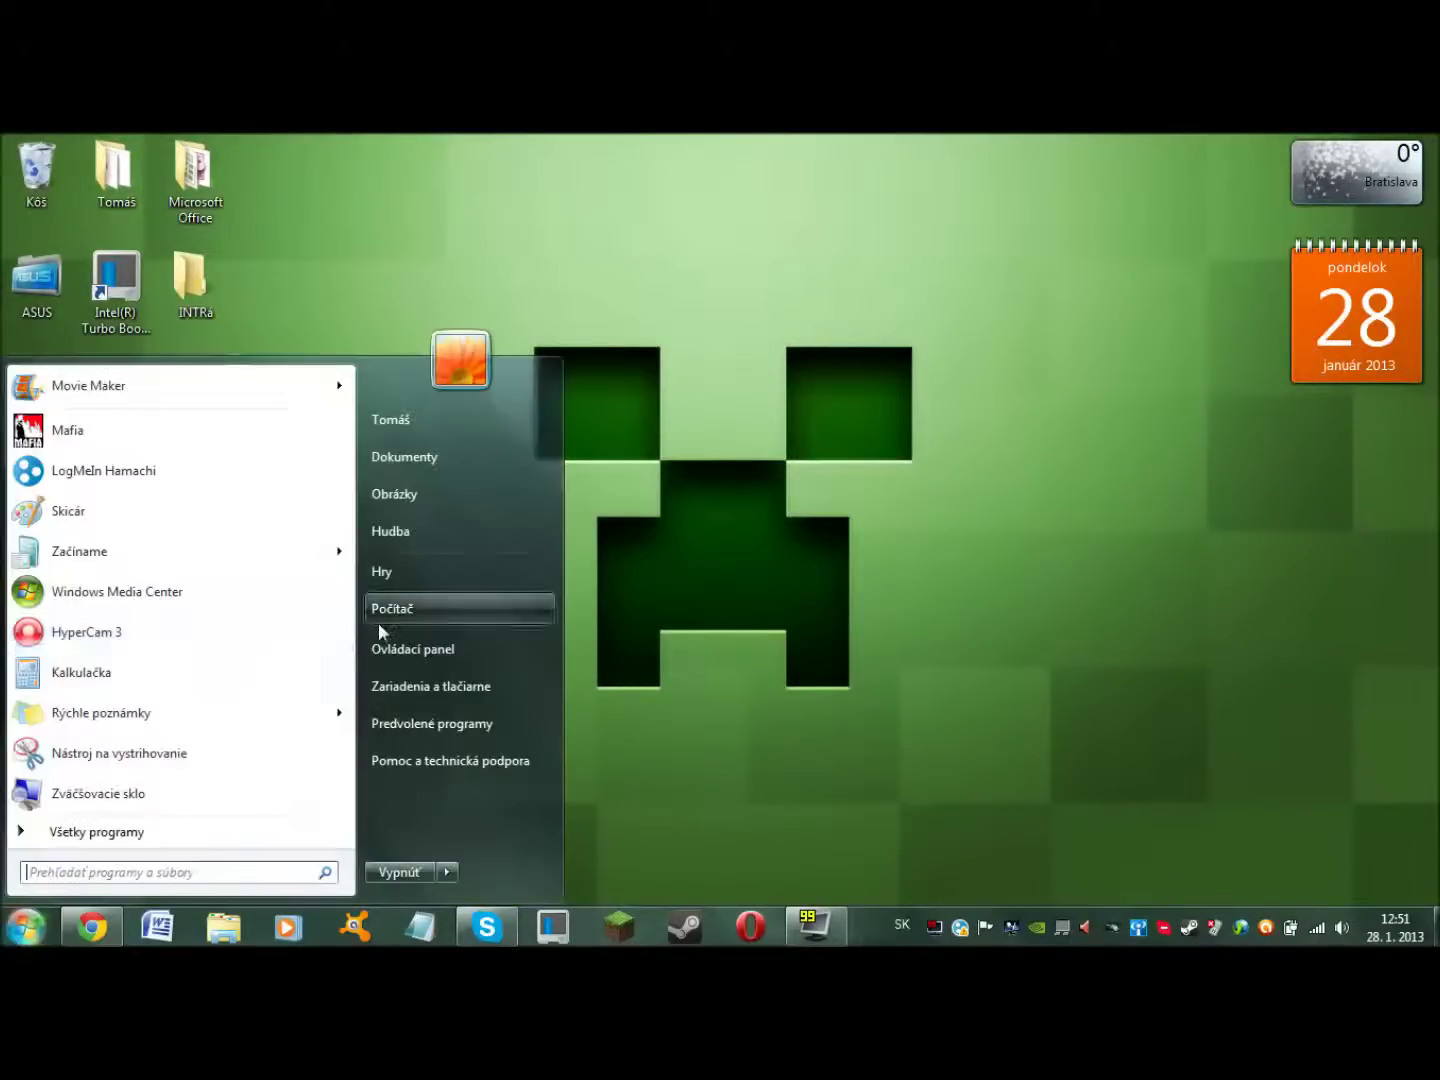
pyautogui.click(378, 609)
pyautogui.doubleClick(1066, 364)
pyautogui.doubleClick(771, 342)
pyautogui.doubleClick(723, 354)
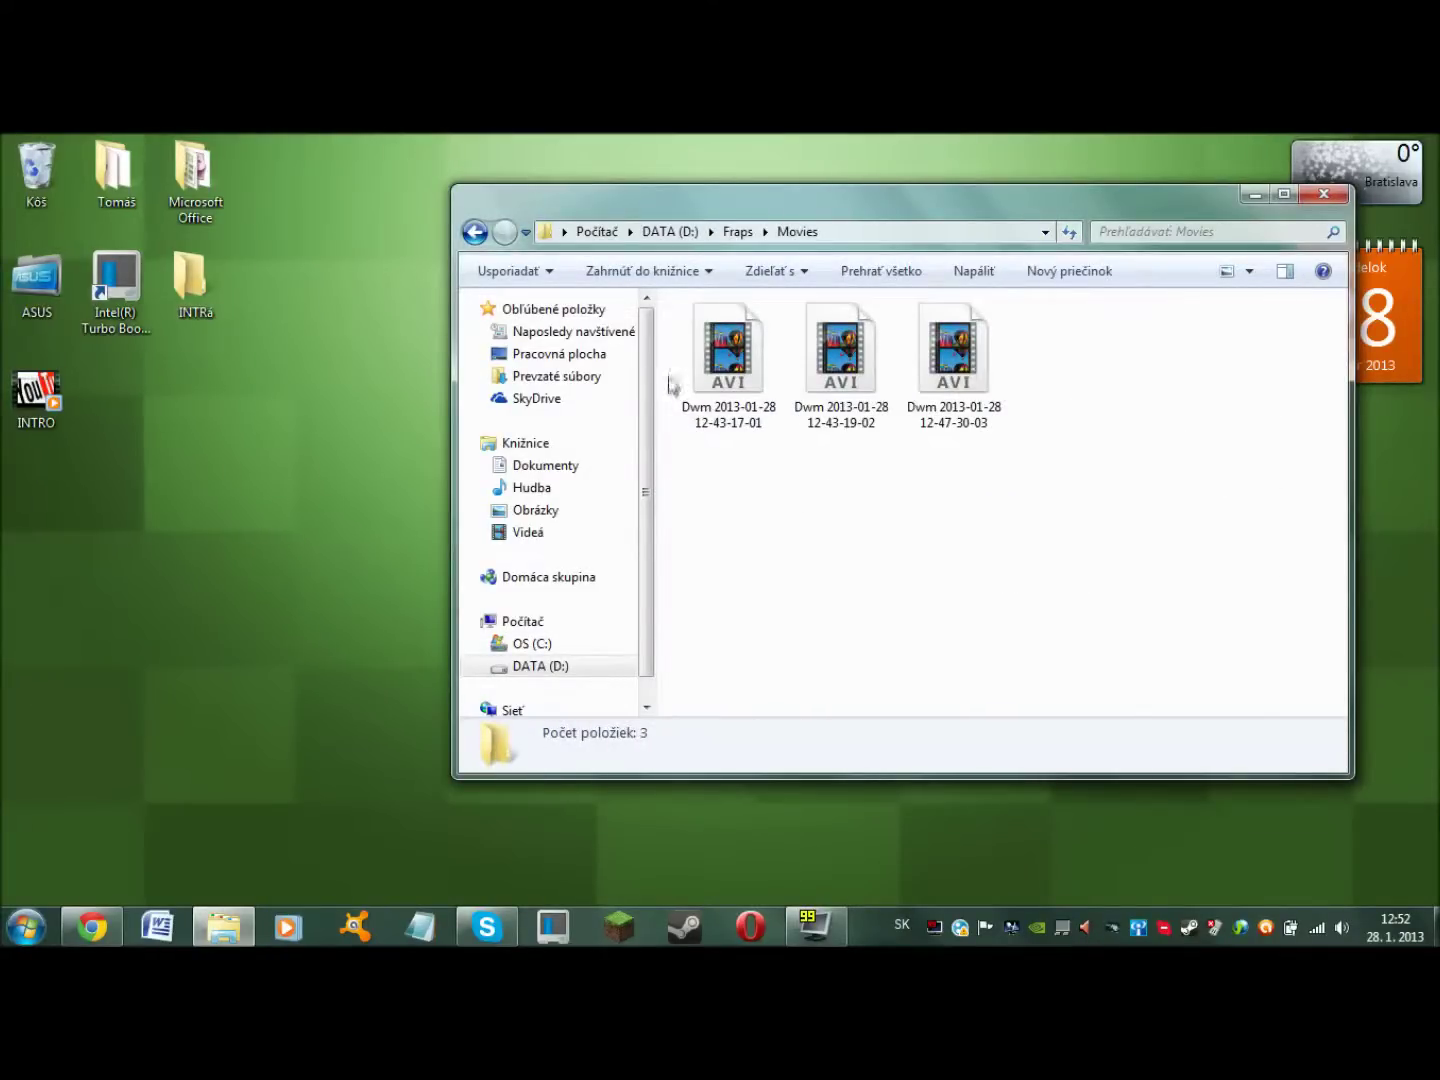
pyautogui.click(474, 233)
pyautogui.click(474, 233)
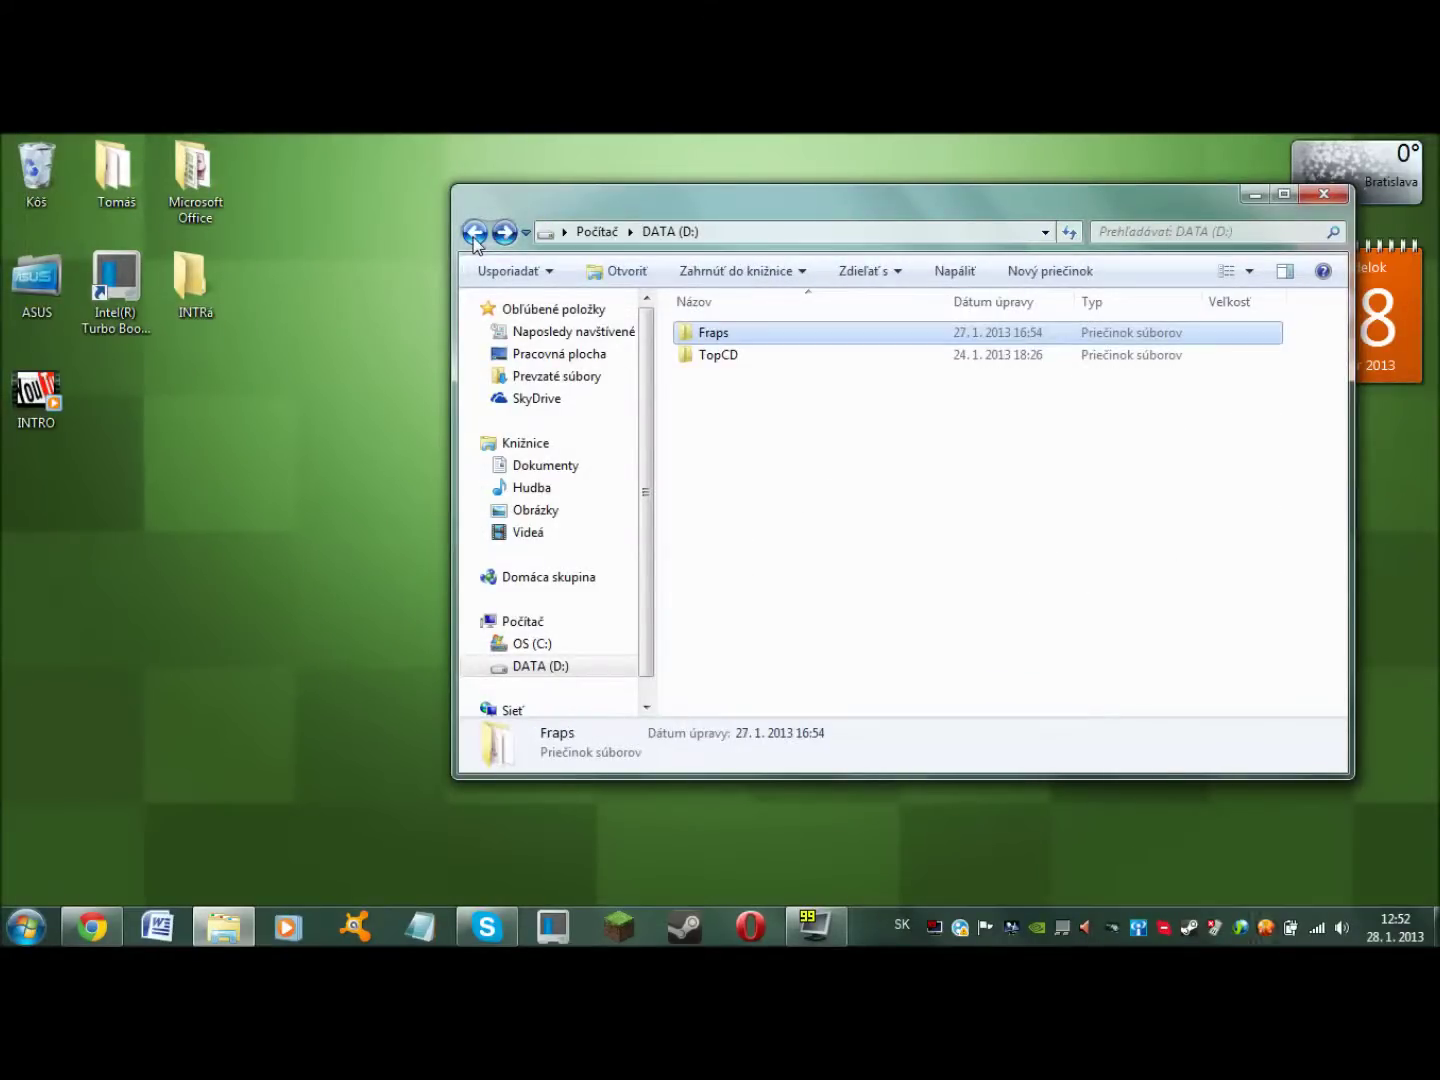
pyautogui.click(694, 518)
pyautogui.click(1322, 194)
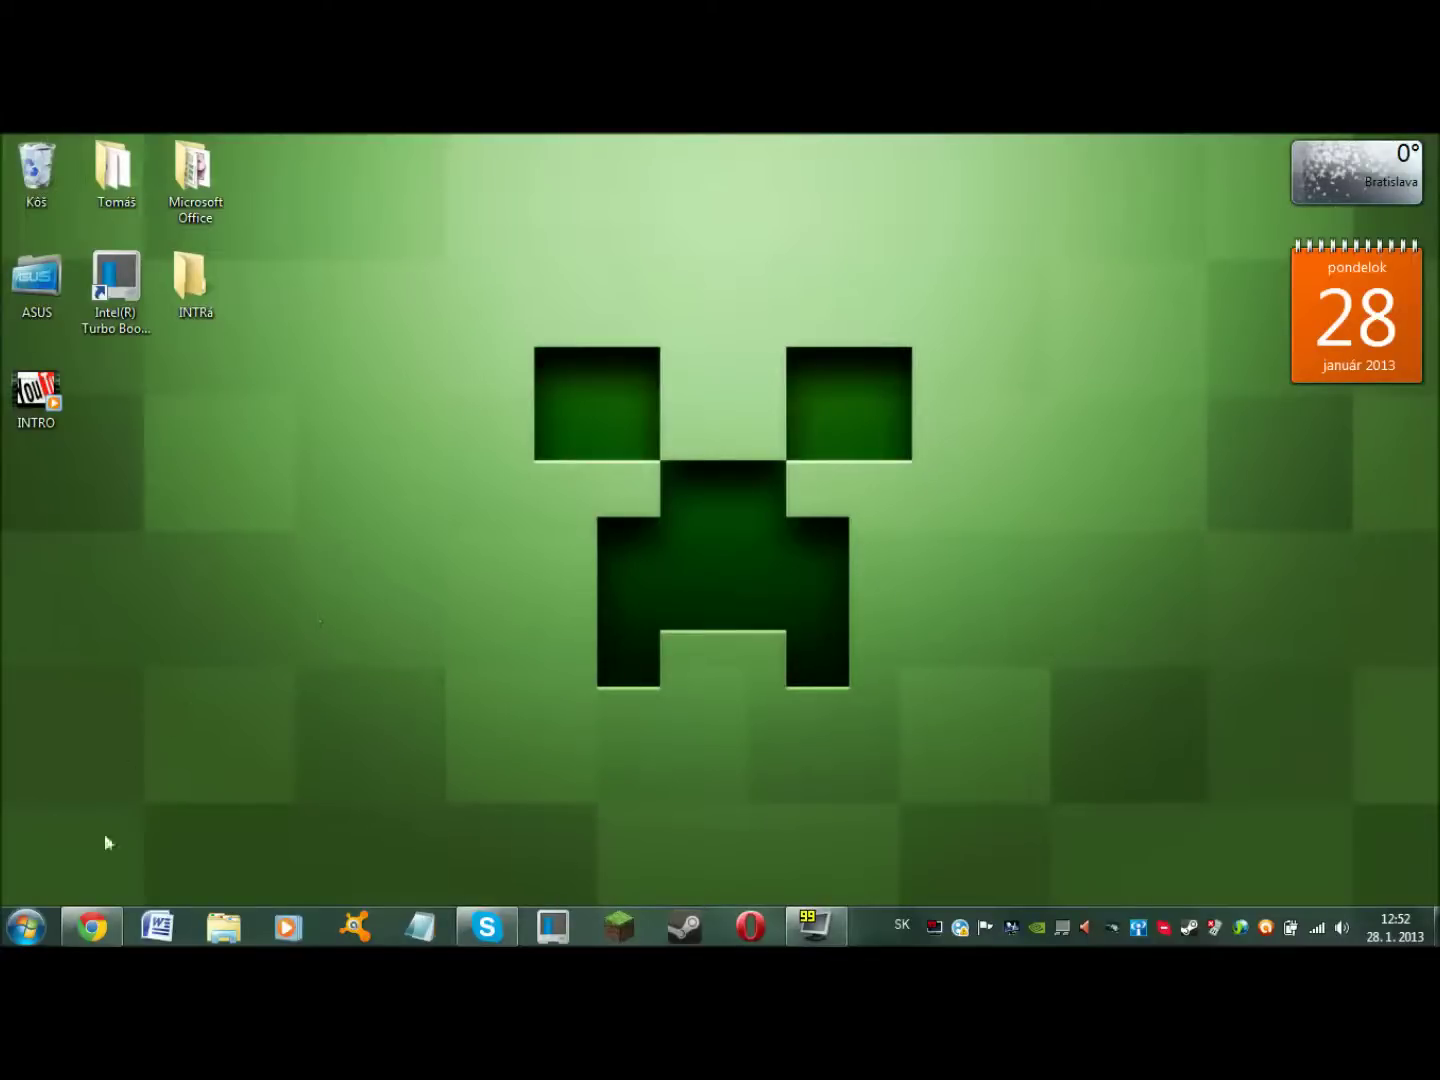
pyautogui.click(100, 927)
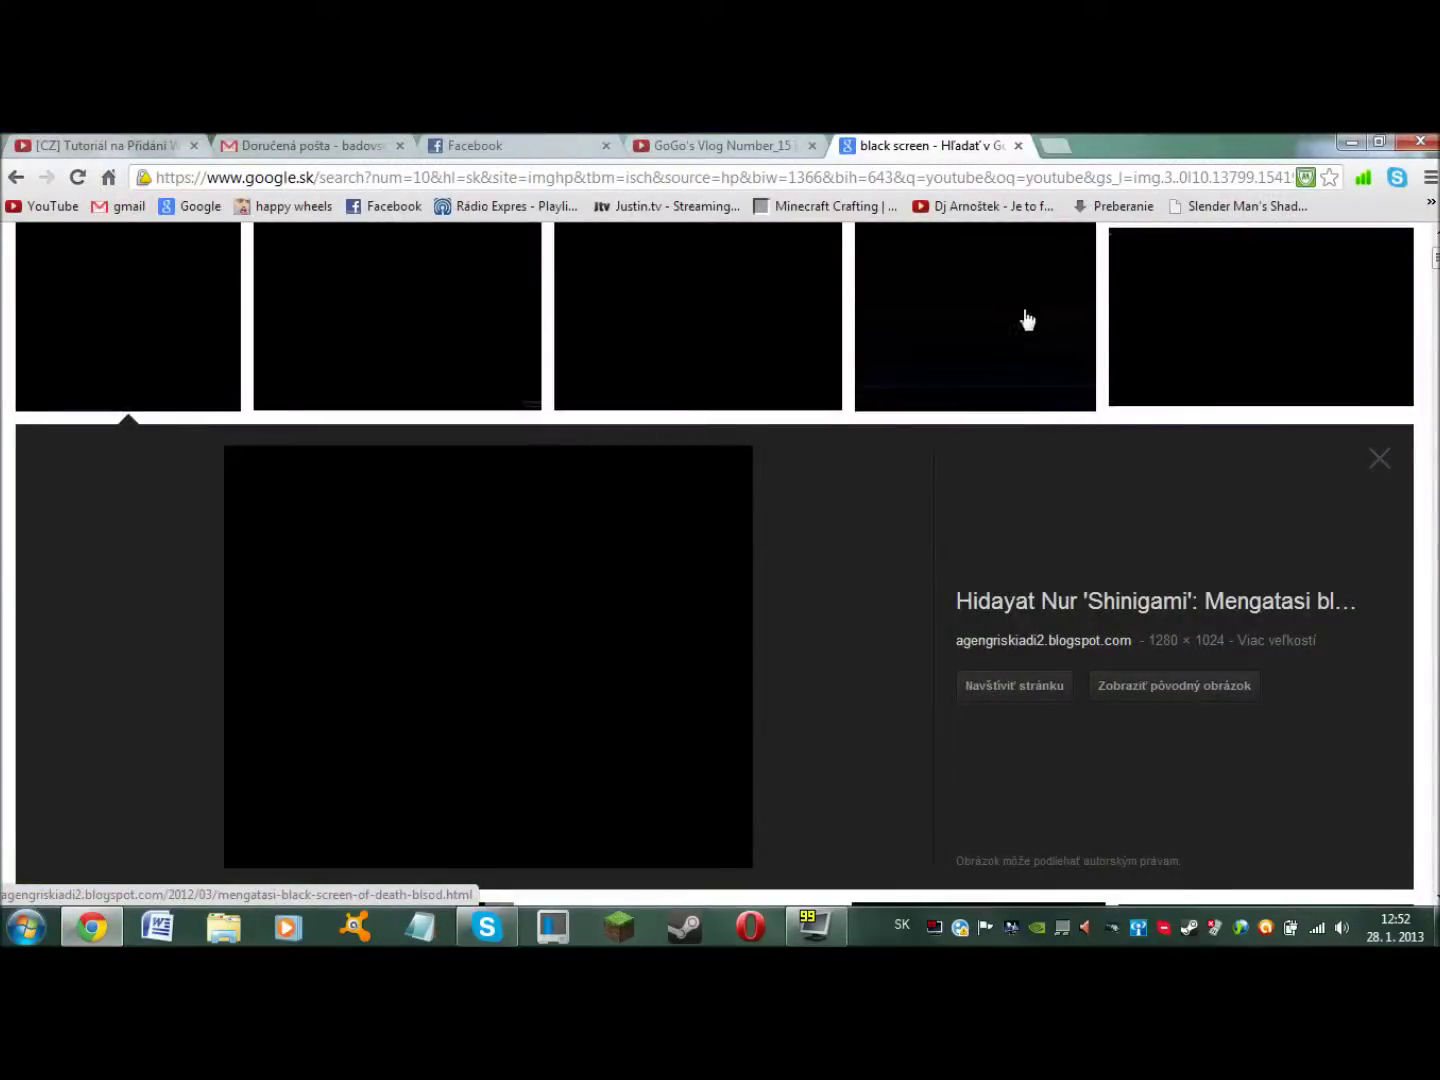
pyautogui.click(1351, 141)
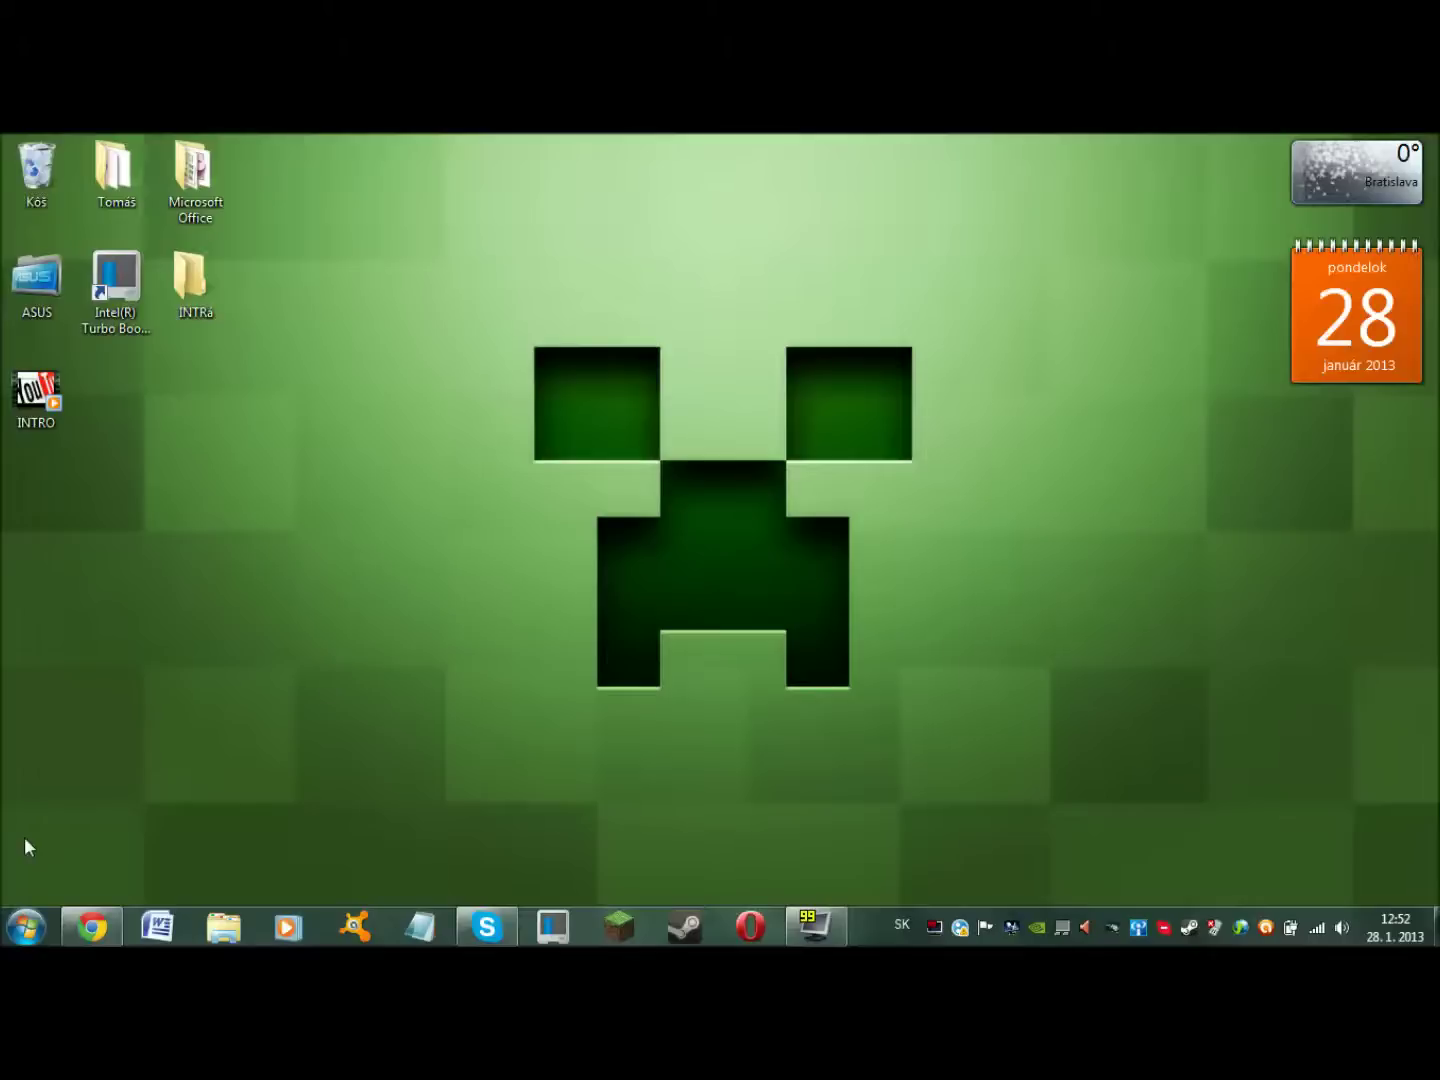
# Step: Open the Movies folder inside Fraps on the DATA (D:) drive
pyautogui.click(25, 928)
pyautogui.click(426, 603)
pyautogui.doubleClick(1060, 337)
pyautogui.doubleClick(781, 336)
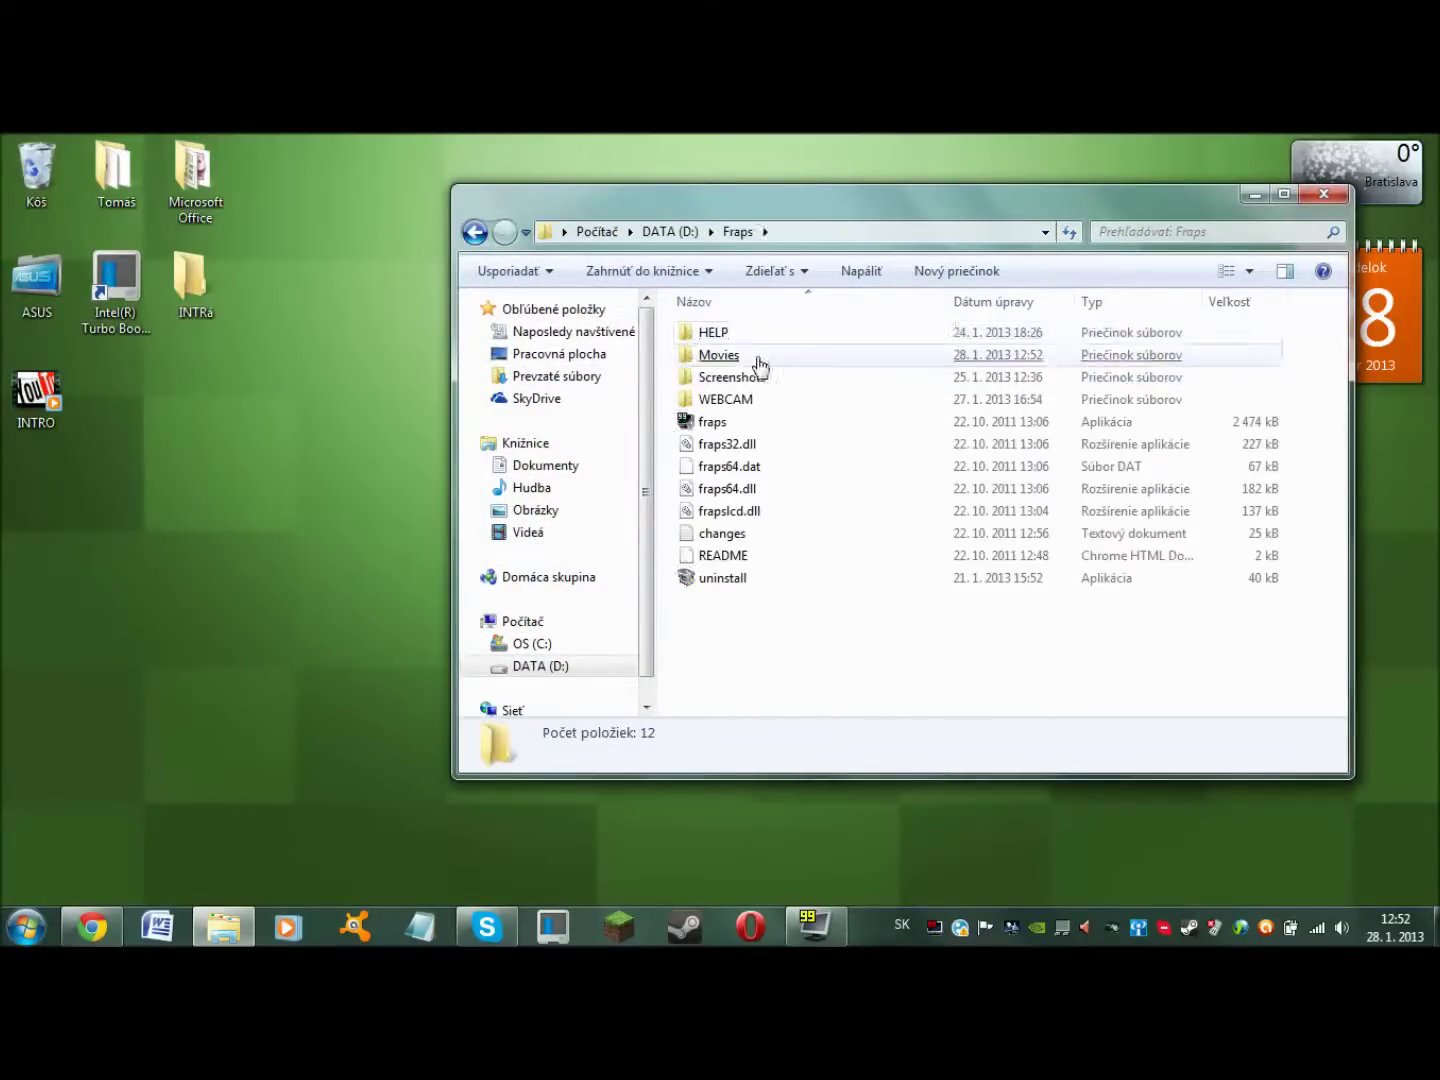
pyautogui.doubleClick(758, 360)
pyautogui.click(1063, 385)
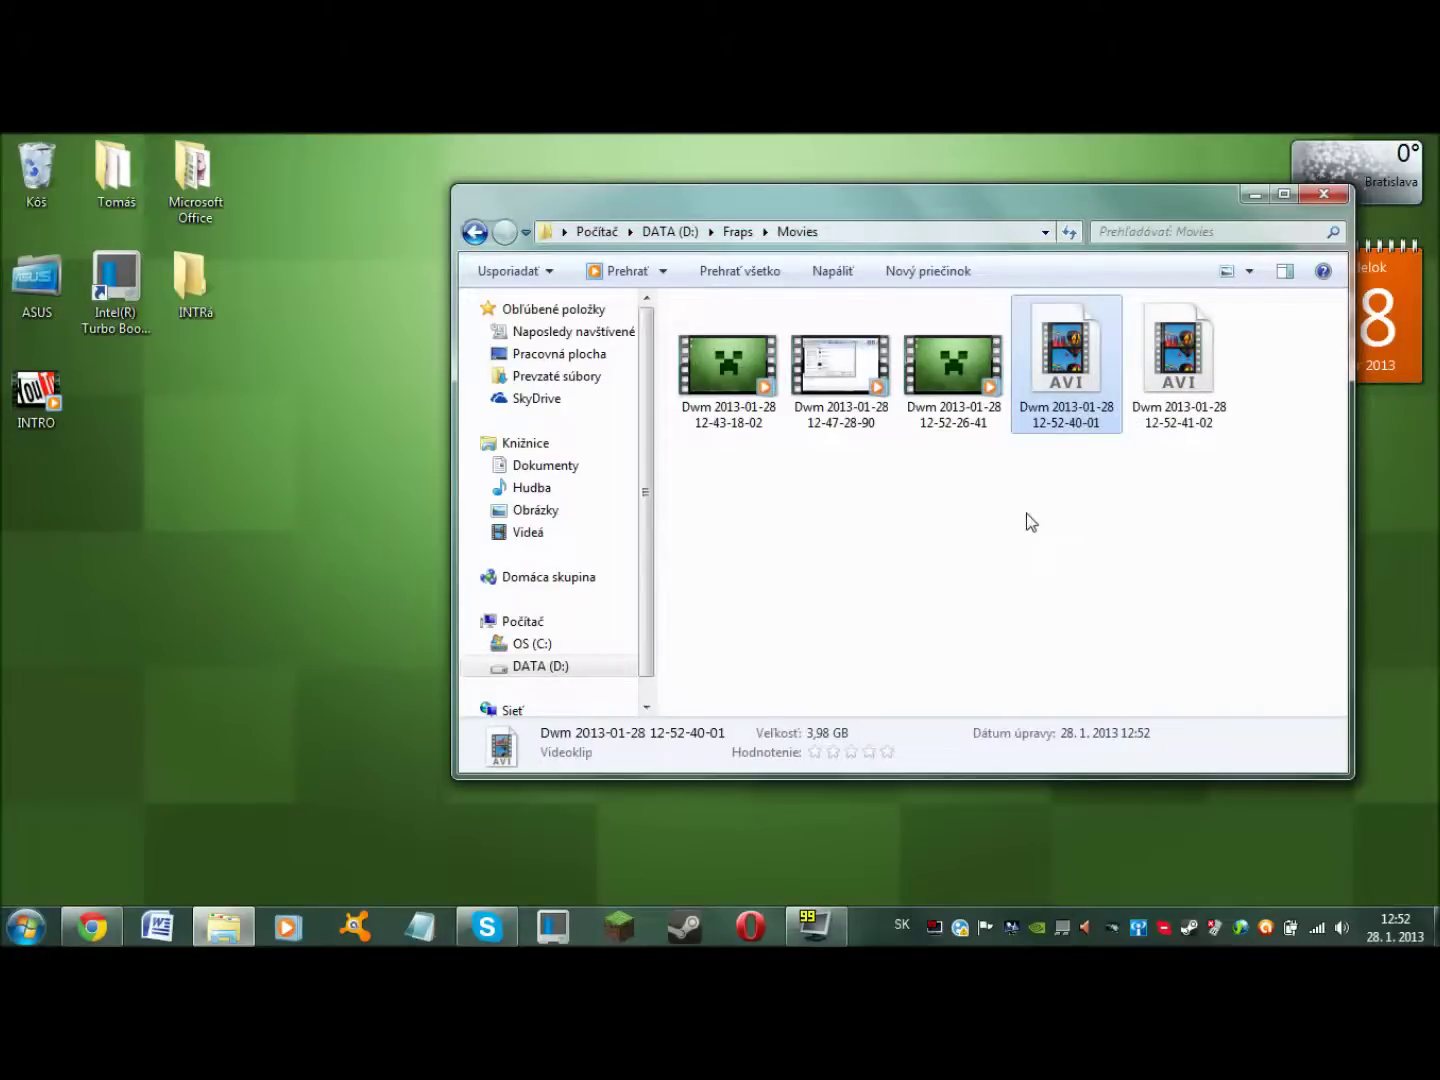
pyautogui.doubleClick(1035, 437)
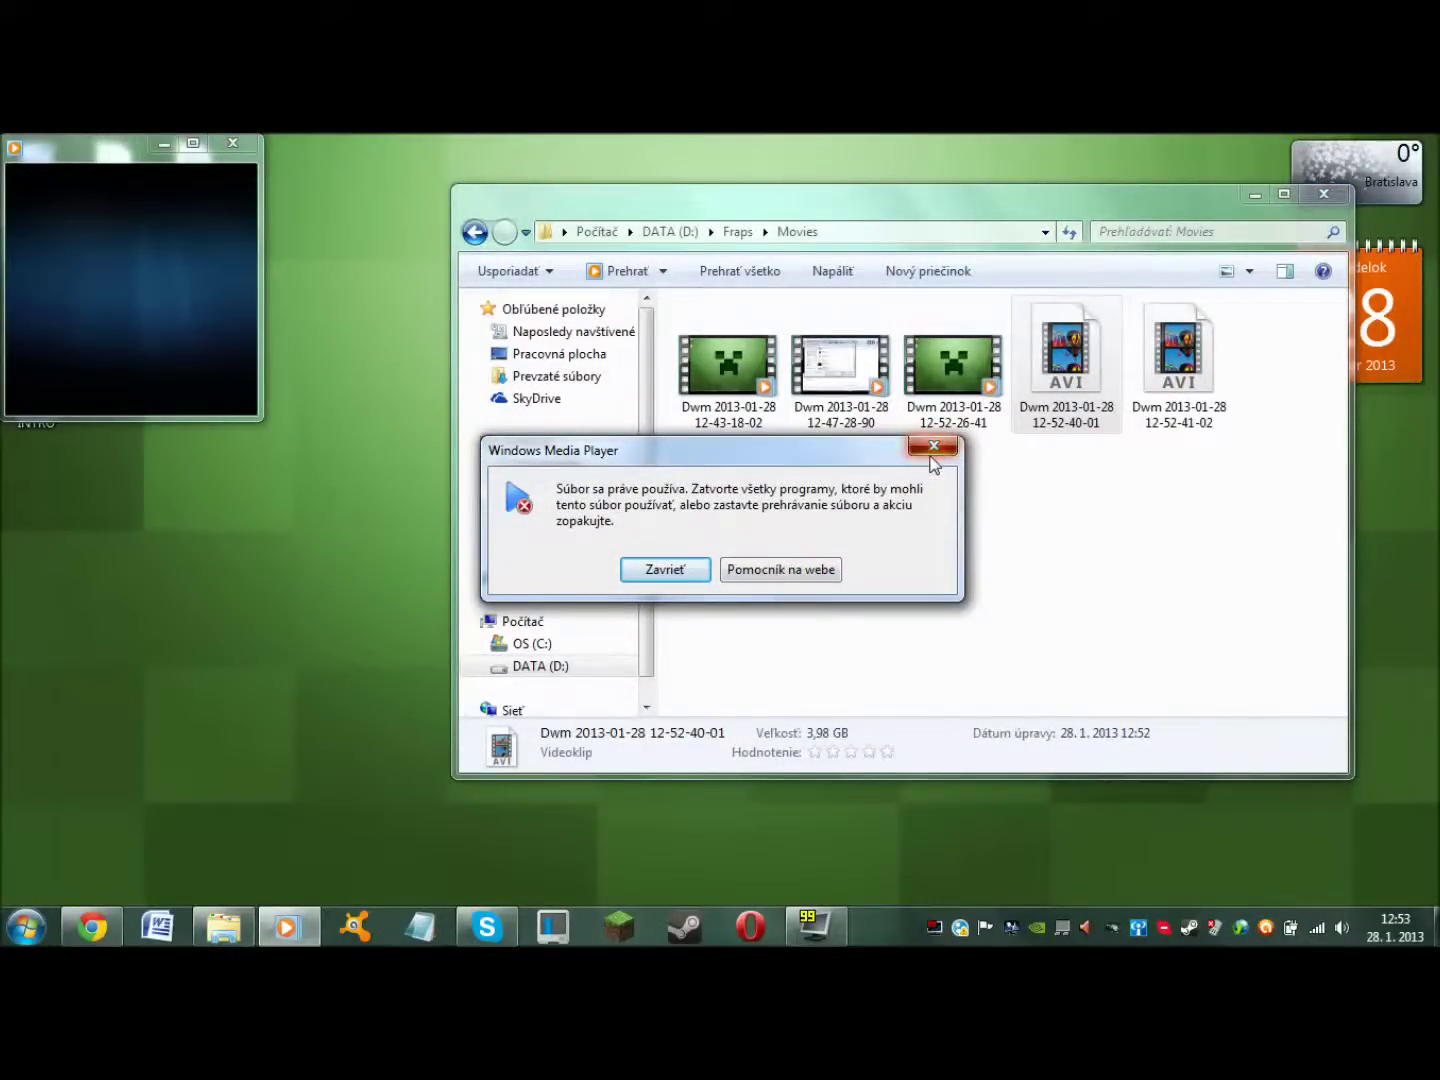
pyautogui.click(932, 455)
pyautogui.moveTo(209, 182)
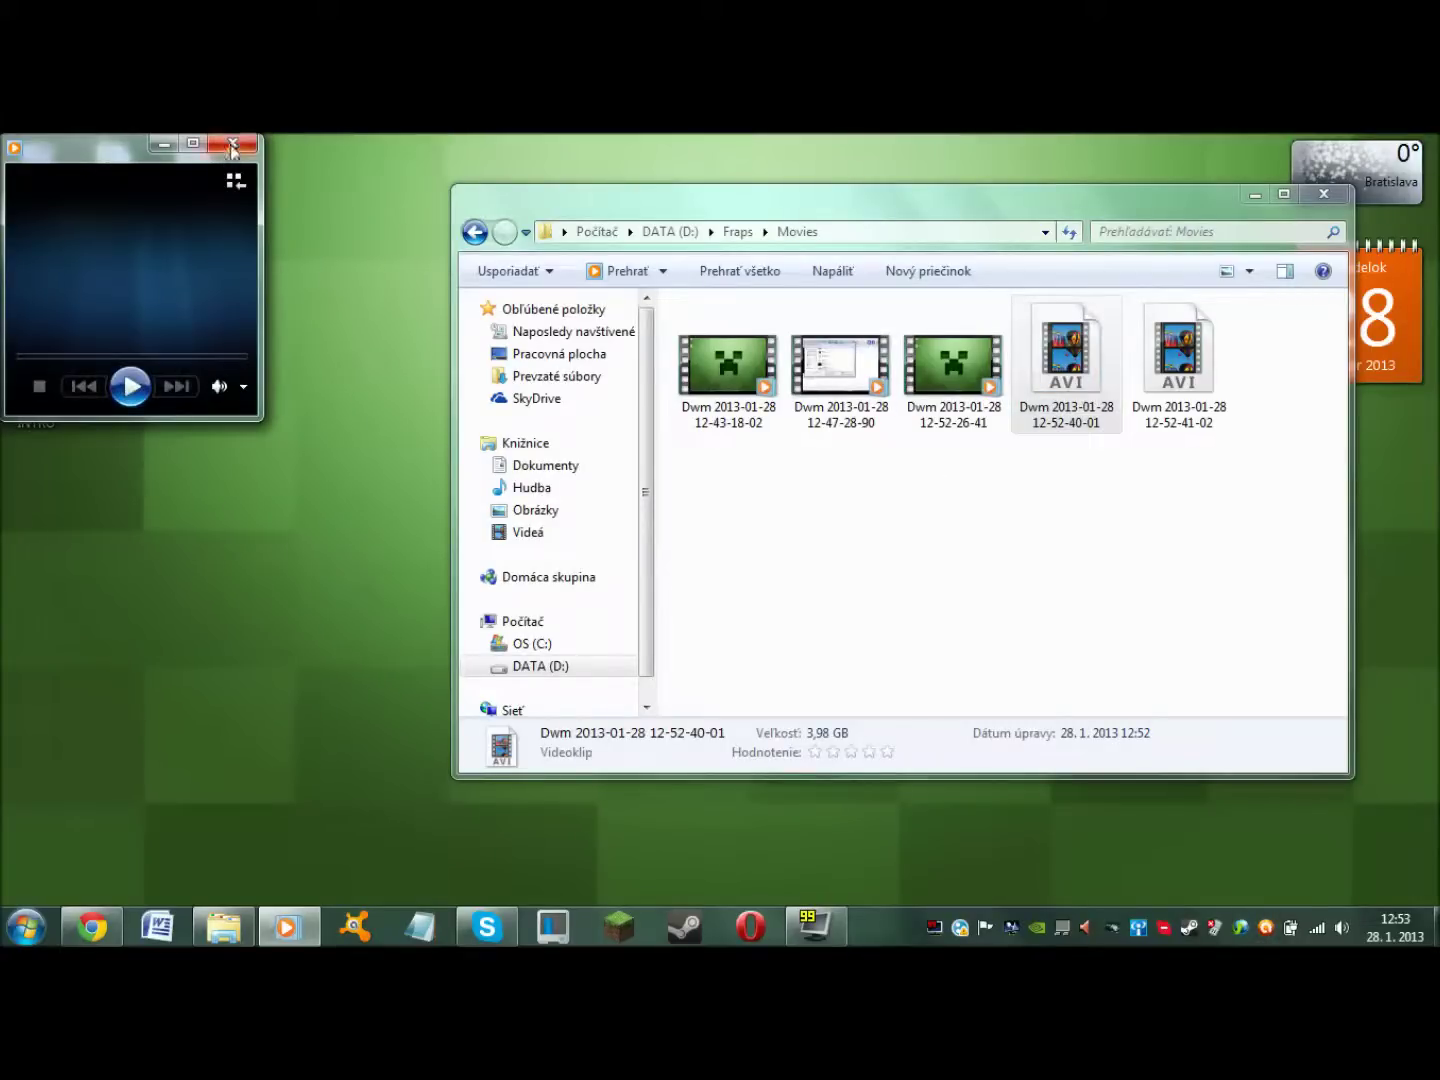
pyautogui.click(232, 143)
pyautogui.moveTo(1041, 386); pyautogui.dragTo(287, 597)
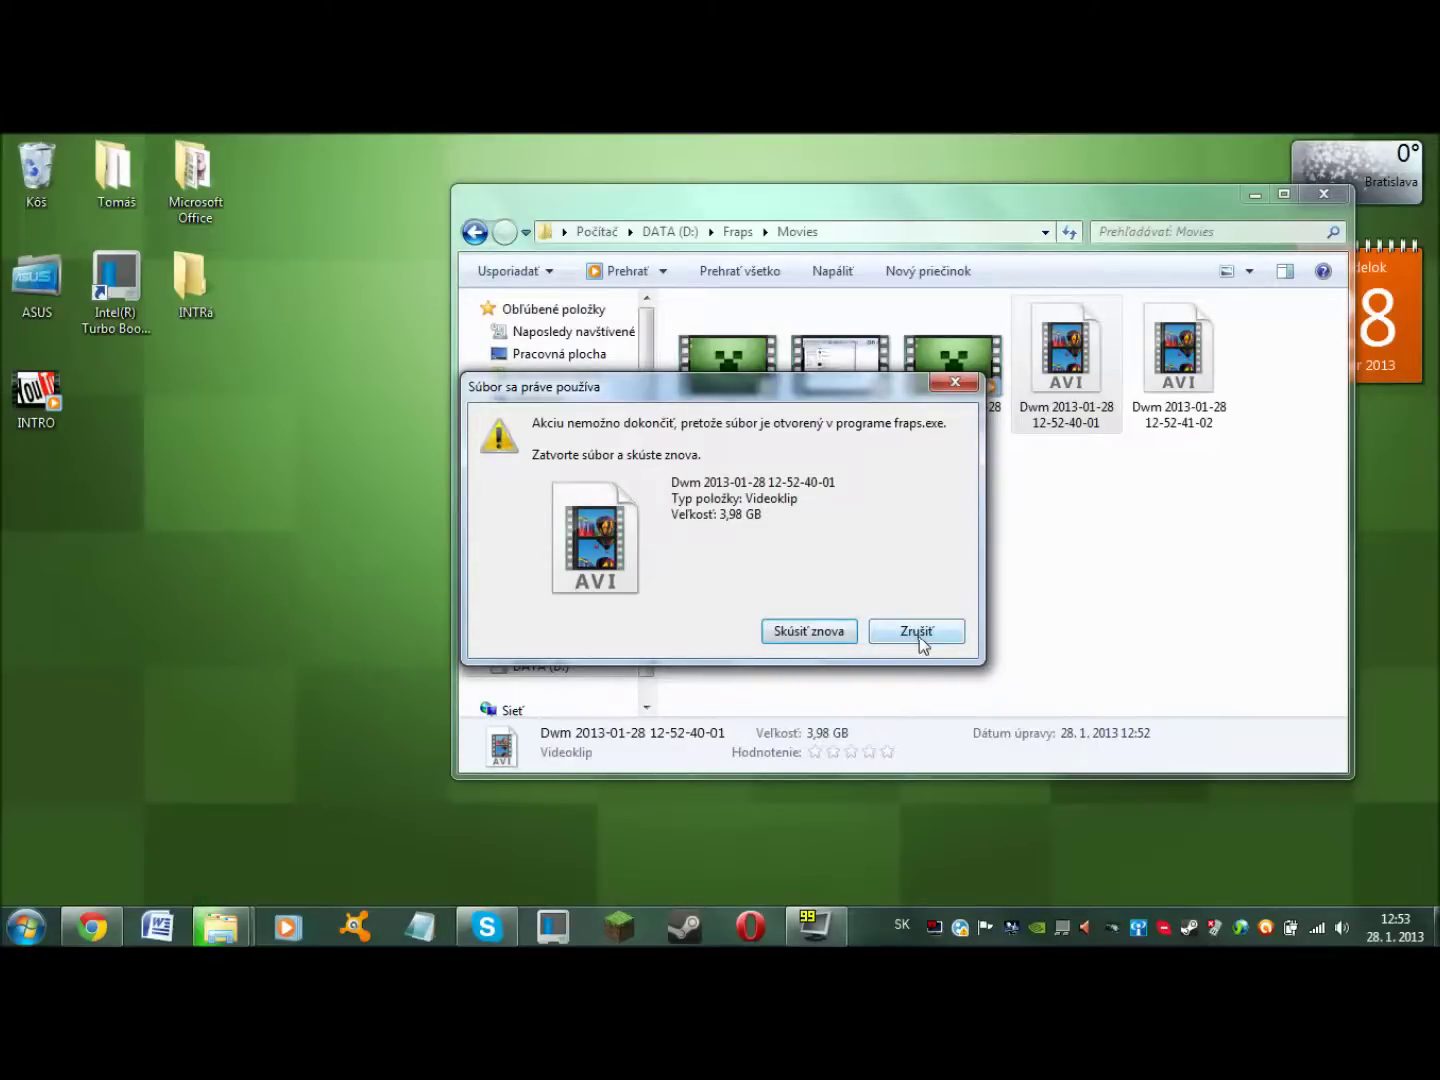
pyautogui.click(935, 636)
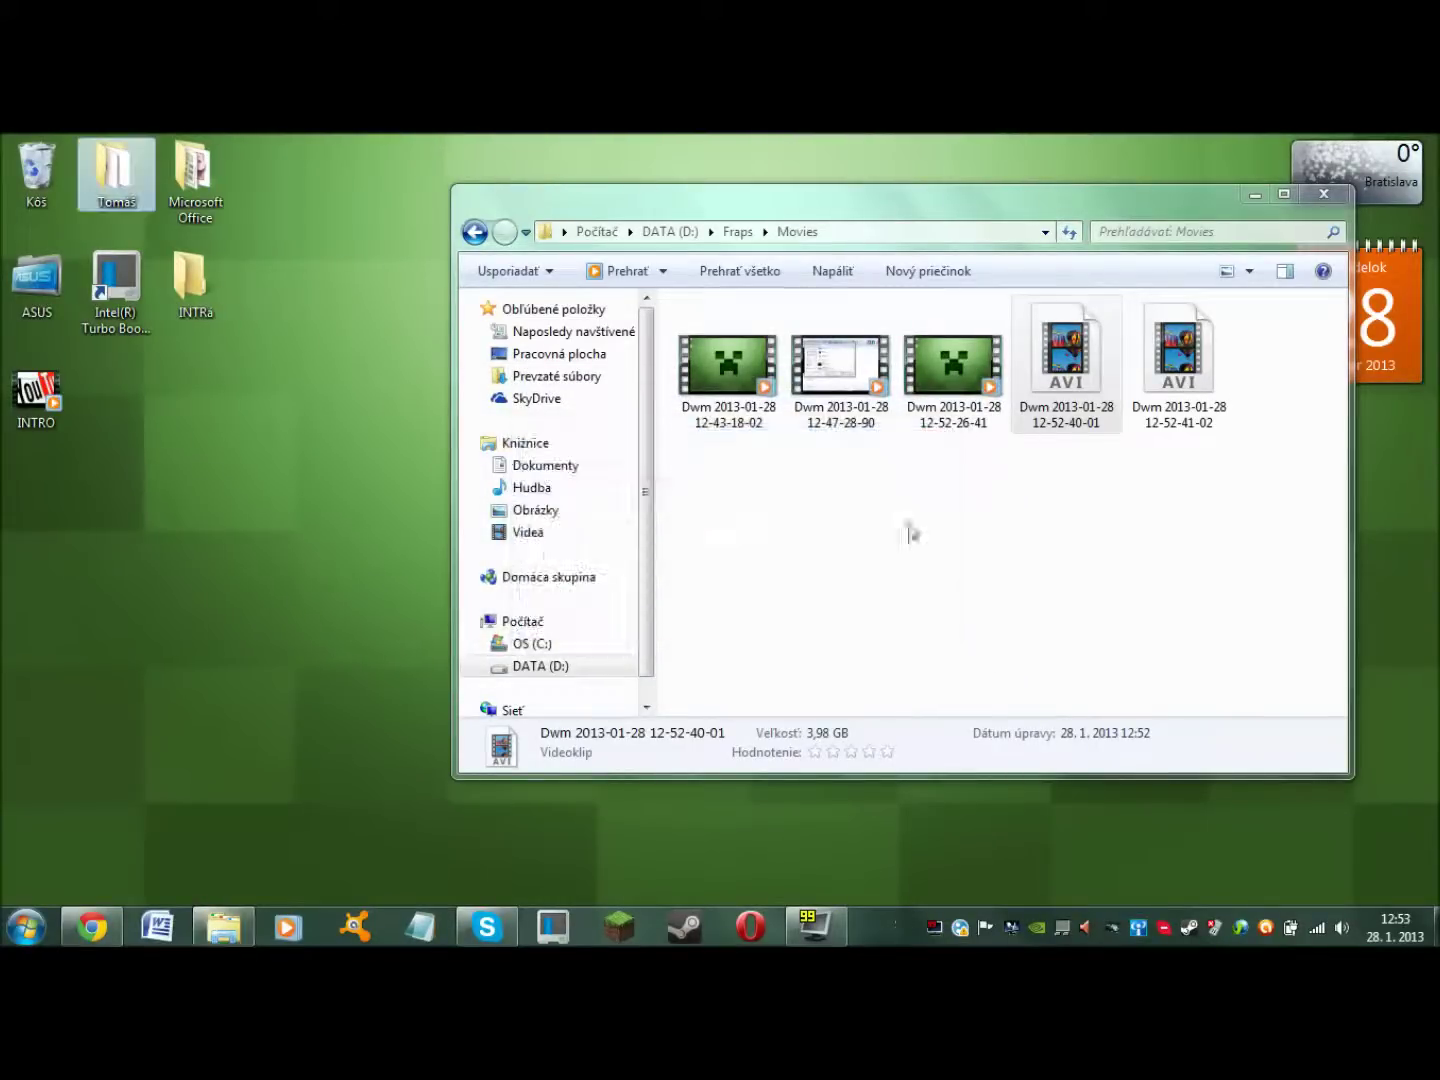
pyautogui.click(930, 585)
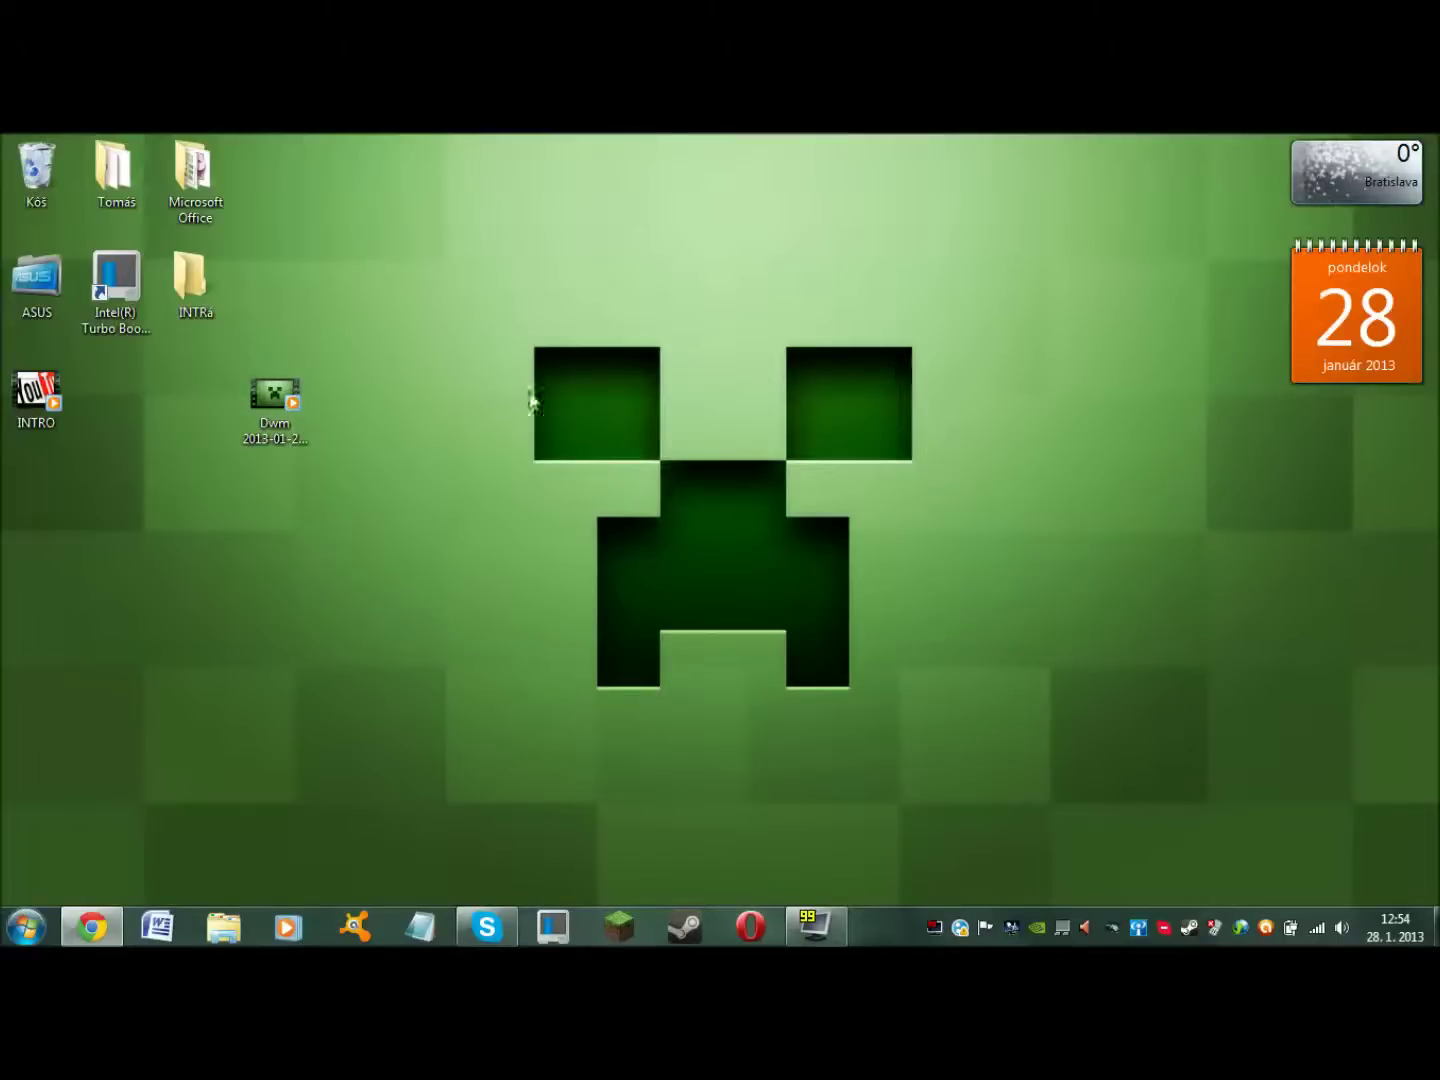
pyautogui.doubleClick(285, 444)
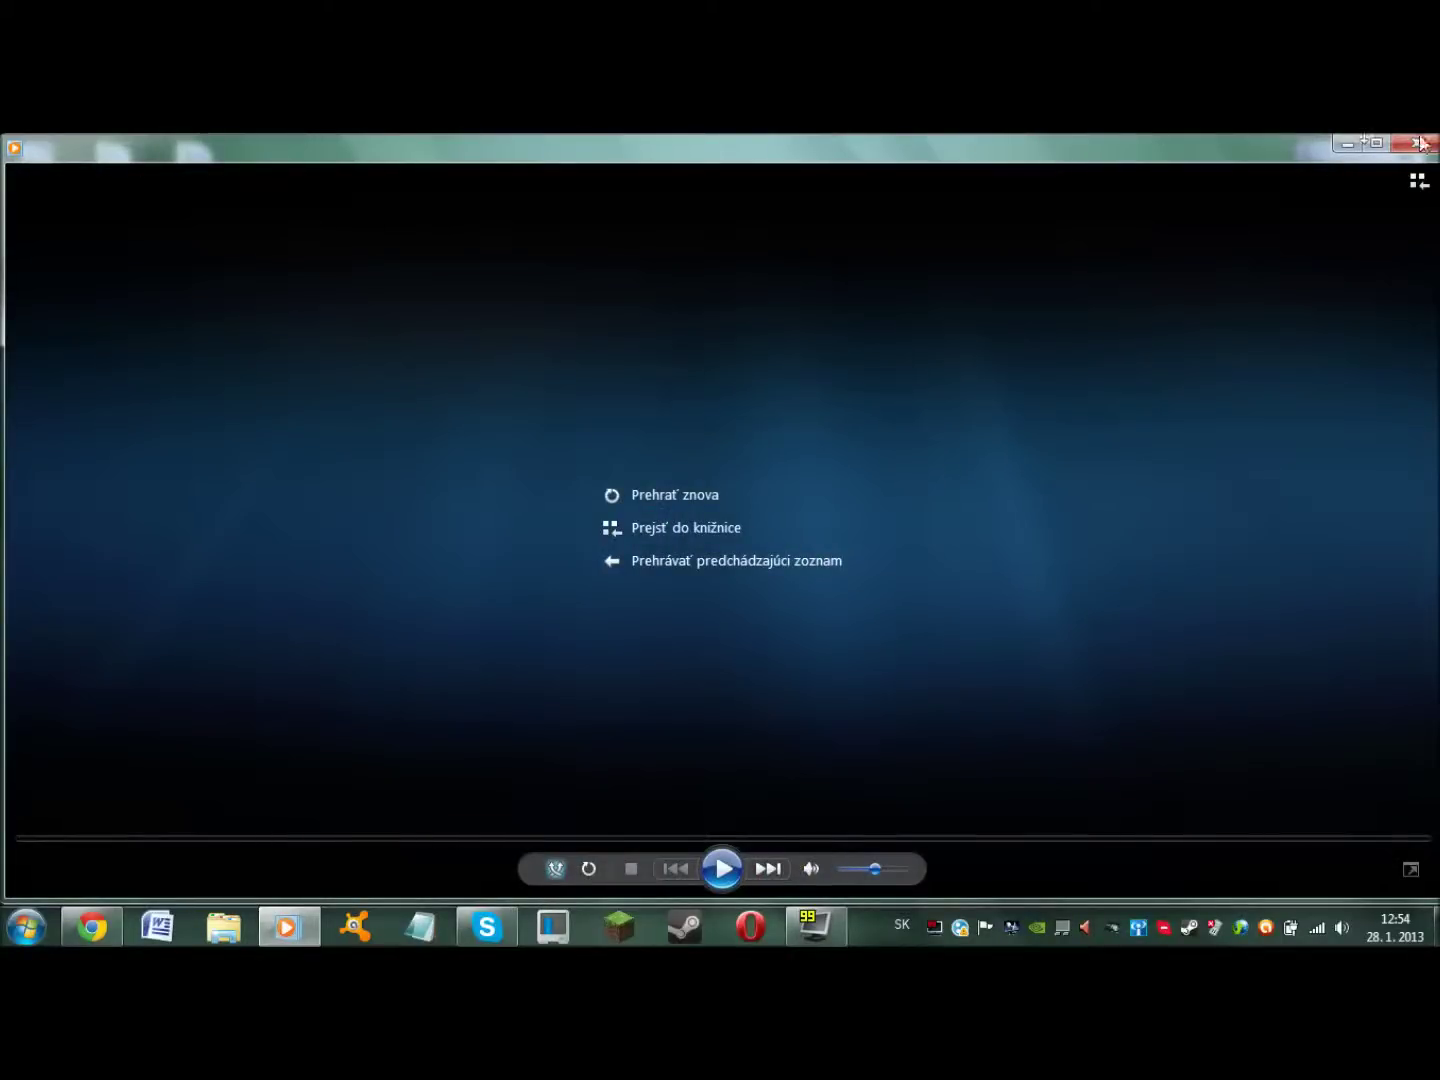
pyautogui.click(1419, 143)
pyautogui.moveTo(279, 401); pyautogui.dragTo(200, 409)
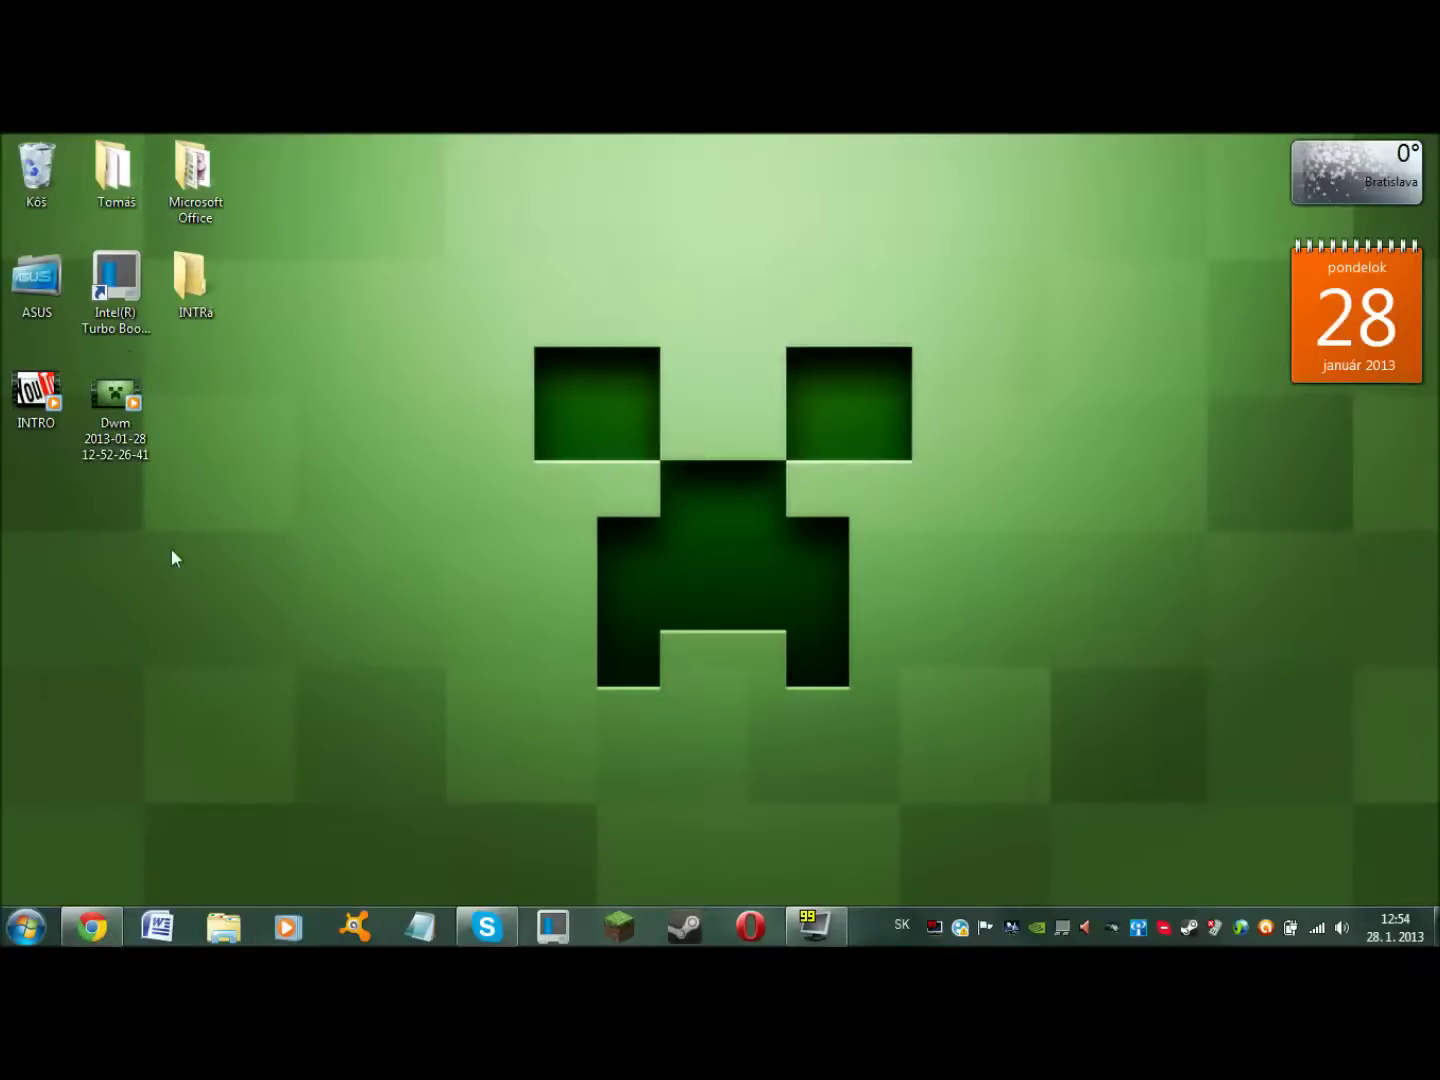
# Step: Launch Movie Maker from the "programy na nahravanie a rendrovanie" folder inside Programy and close the folder window
pyautogui.doubleClick(116, 170)
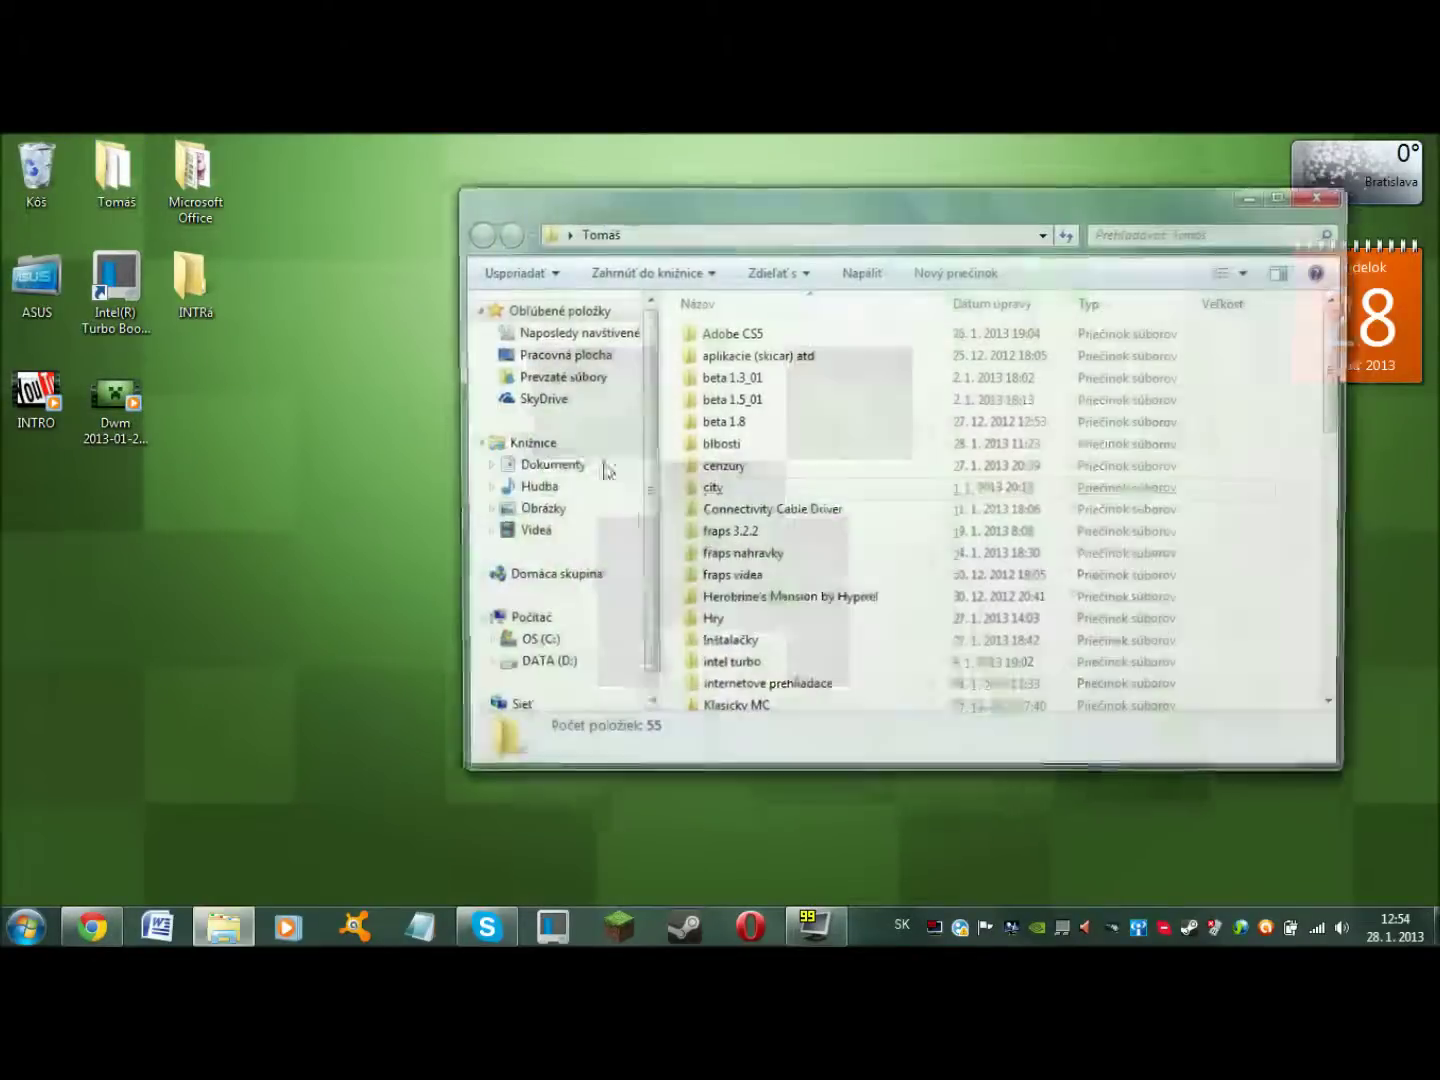
pyautogui.scroll(-12, 823, 544)
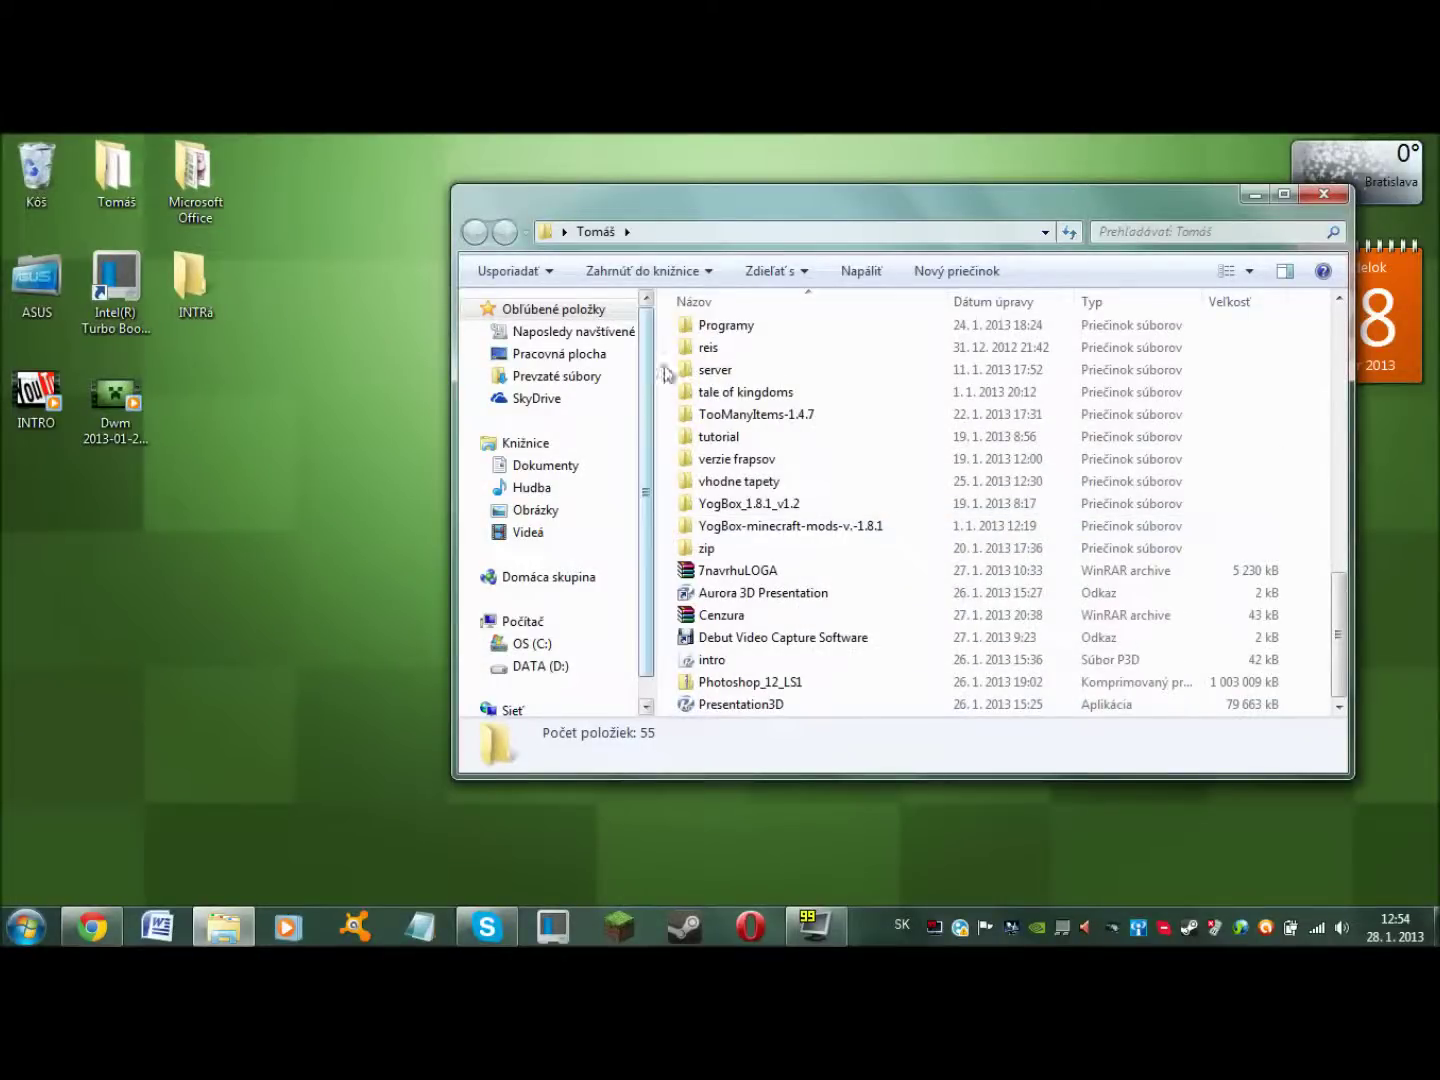
pyautogui.doubleClick(787, 328)
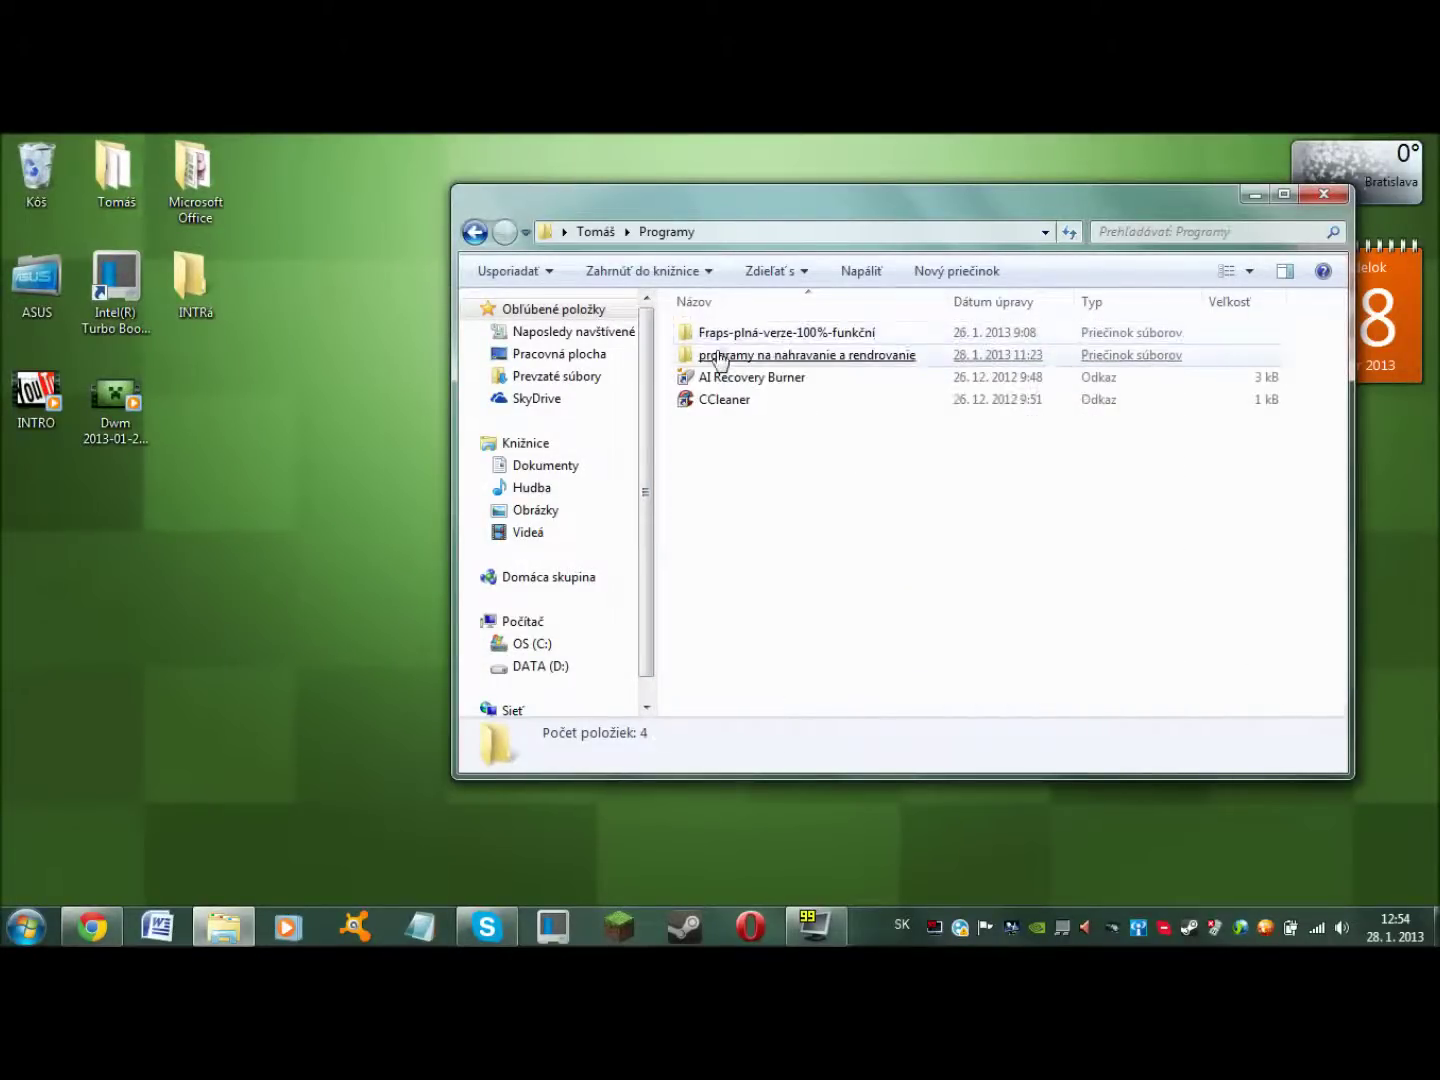
pyautogui.doubleClick(727, 358)
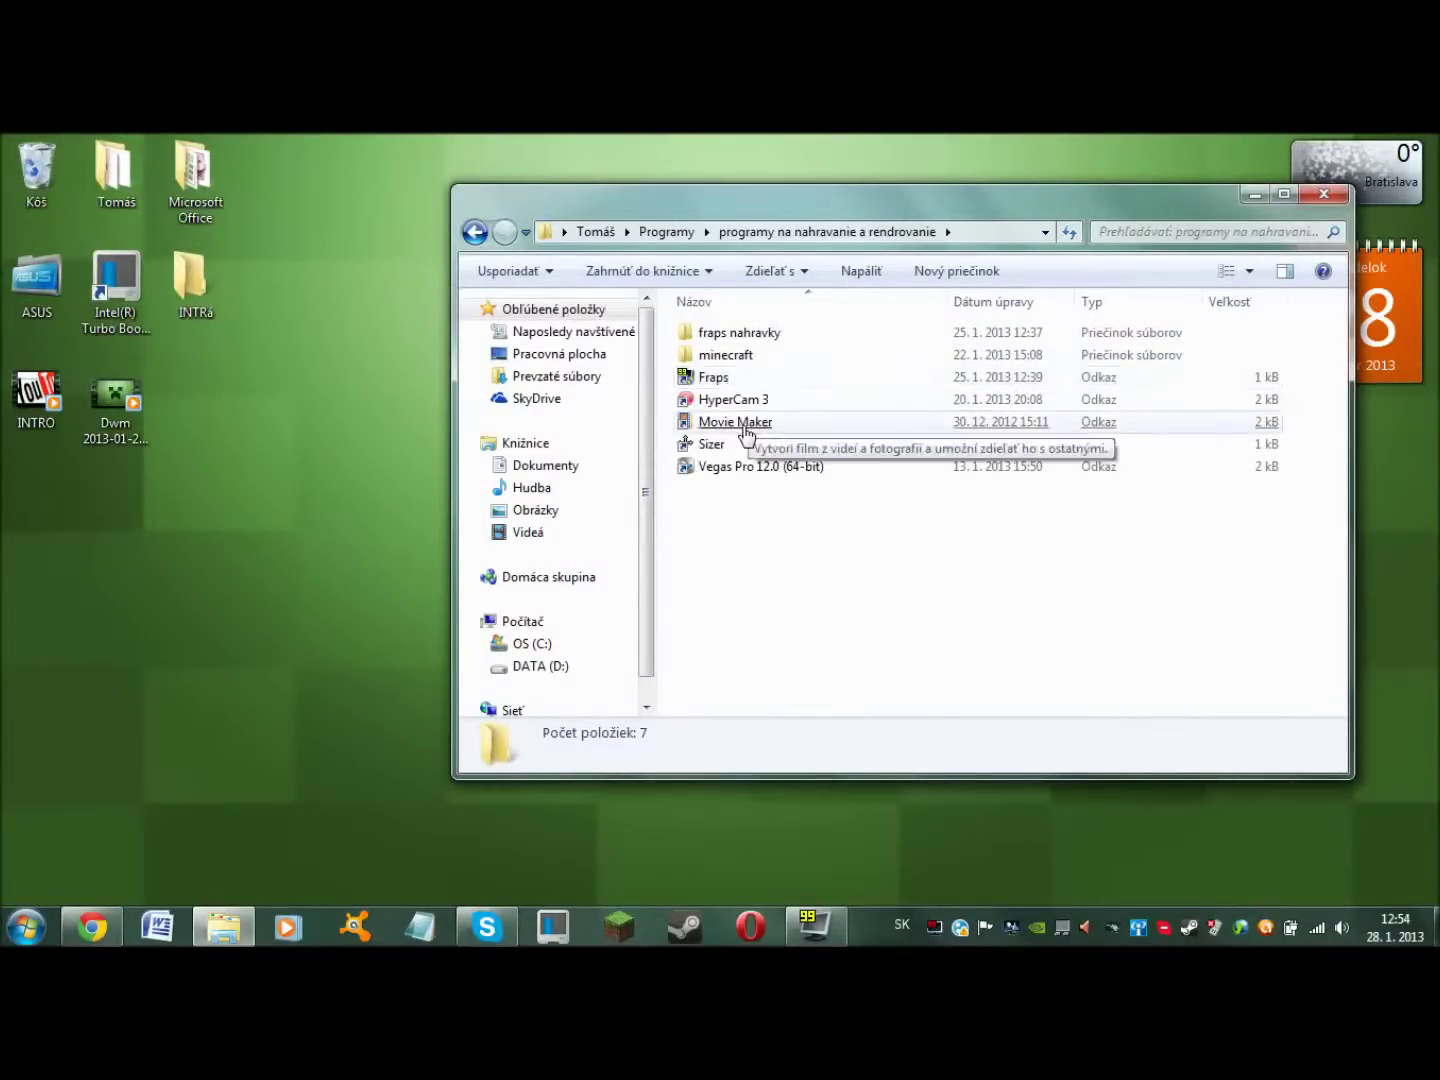
pyautogui.click(740, 422)
pyautogui.click(1323, 193)
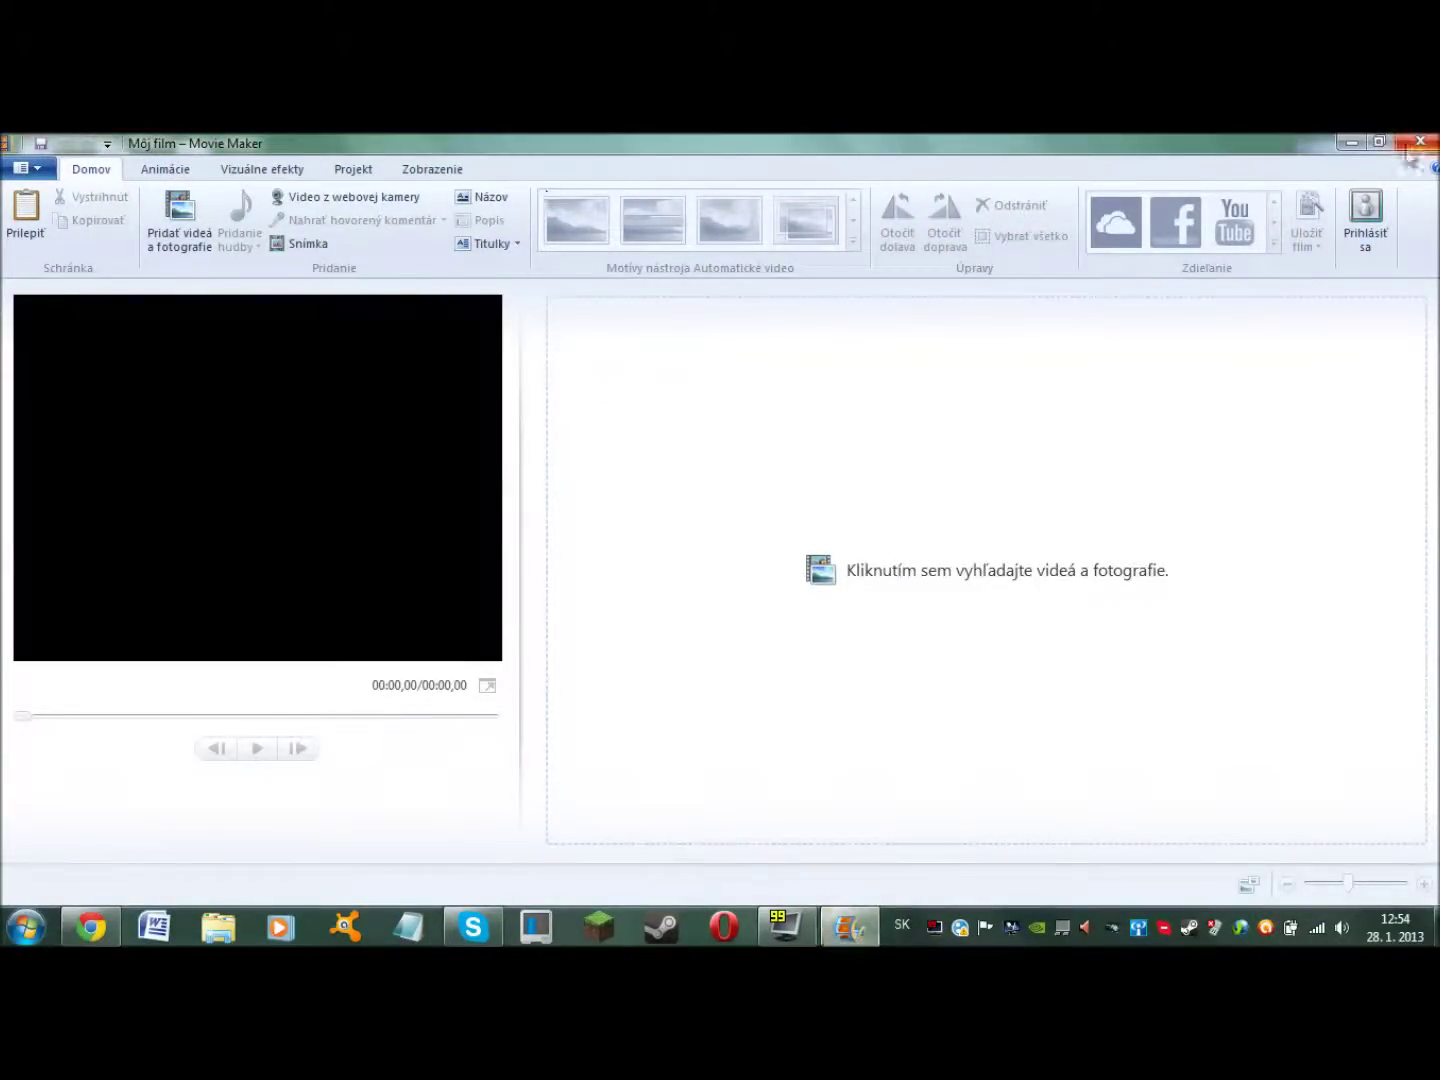
# Step: Shrink the Movie Maker window to expose the desktop icons and add the INTRO video to the empty project
pyautogui.click(1379, 142)
pyautogui.moveTo(872, 189); pyautogui.dragTo(986, 184)
pyautogui.moveTo(35, 400); pyautogui.dragTo(869, 432)
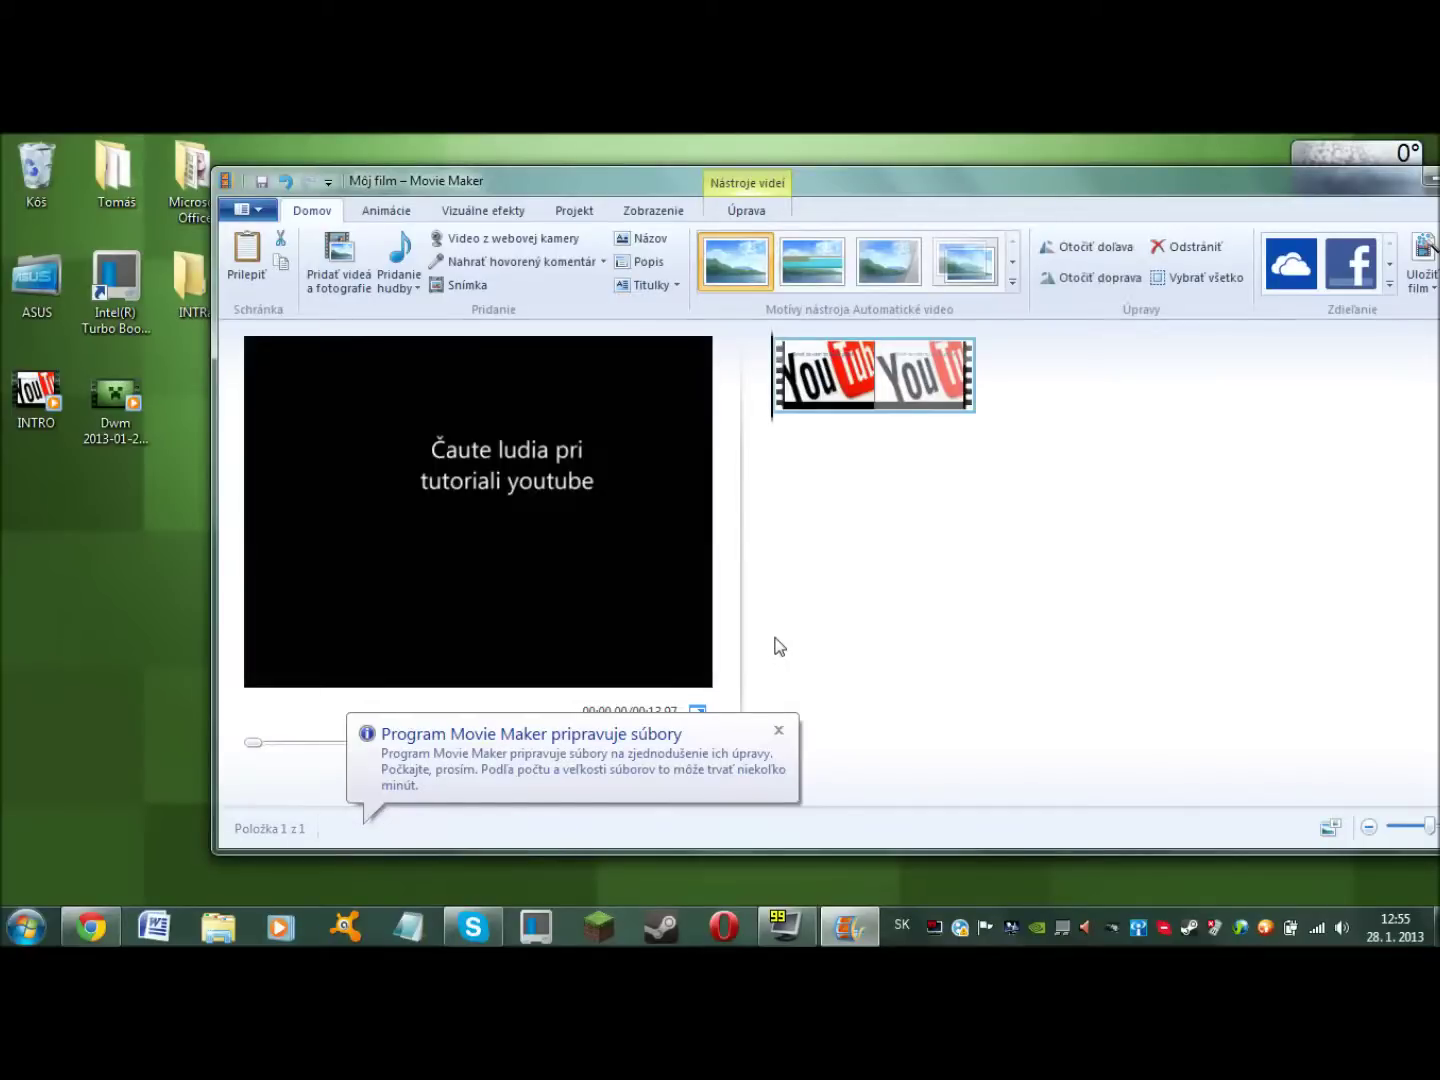
pyautogui.click(778, 730)
# Step: Preview the beginning of the INTRO clip and return the playhead to the start
pyautogui.click(477, 776)
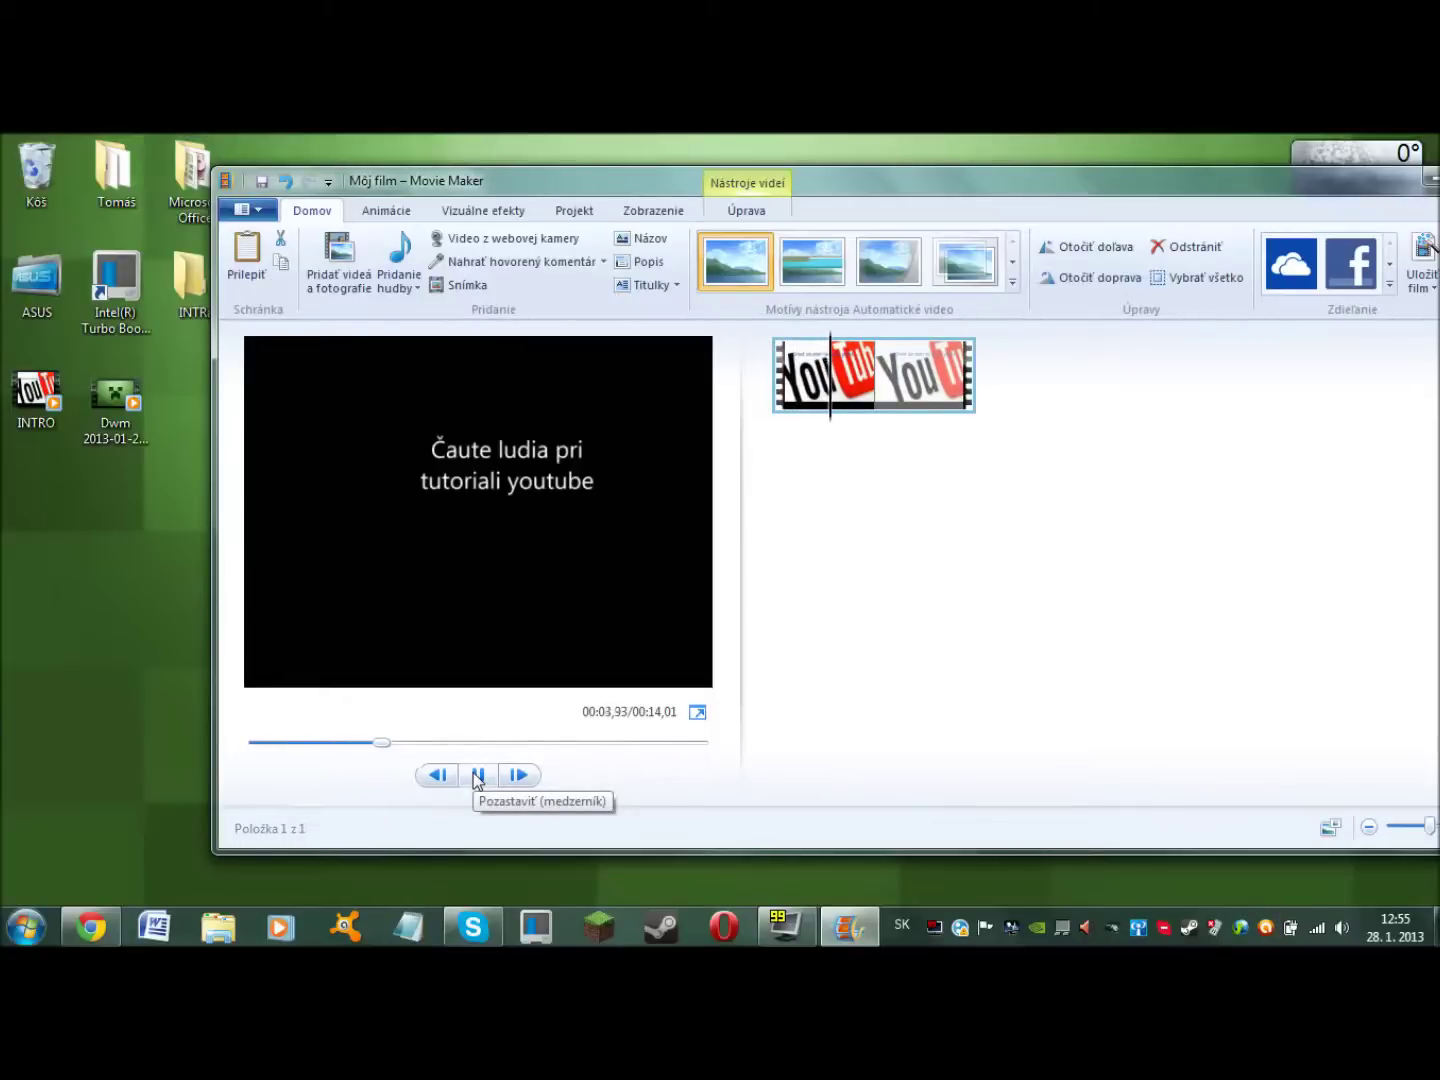
pyautogui.click(479, 777)
pyautogui.moveTo(460, 745); pyautogui.dragTo(253, 762)
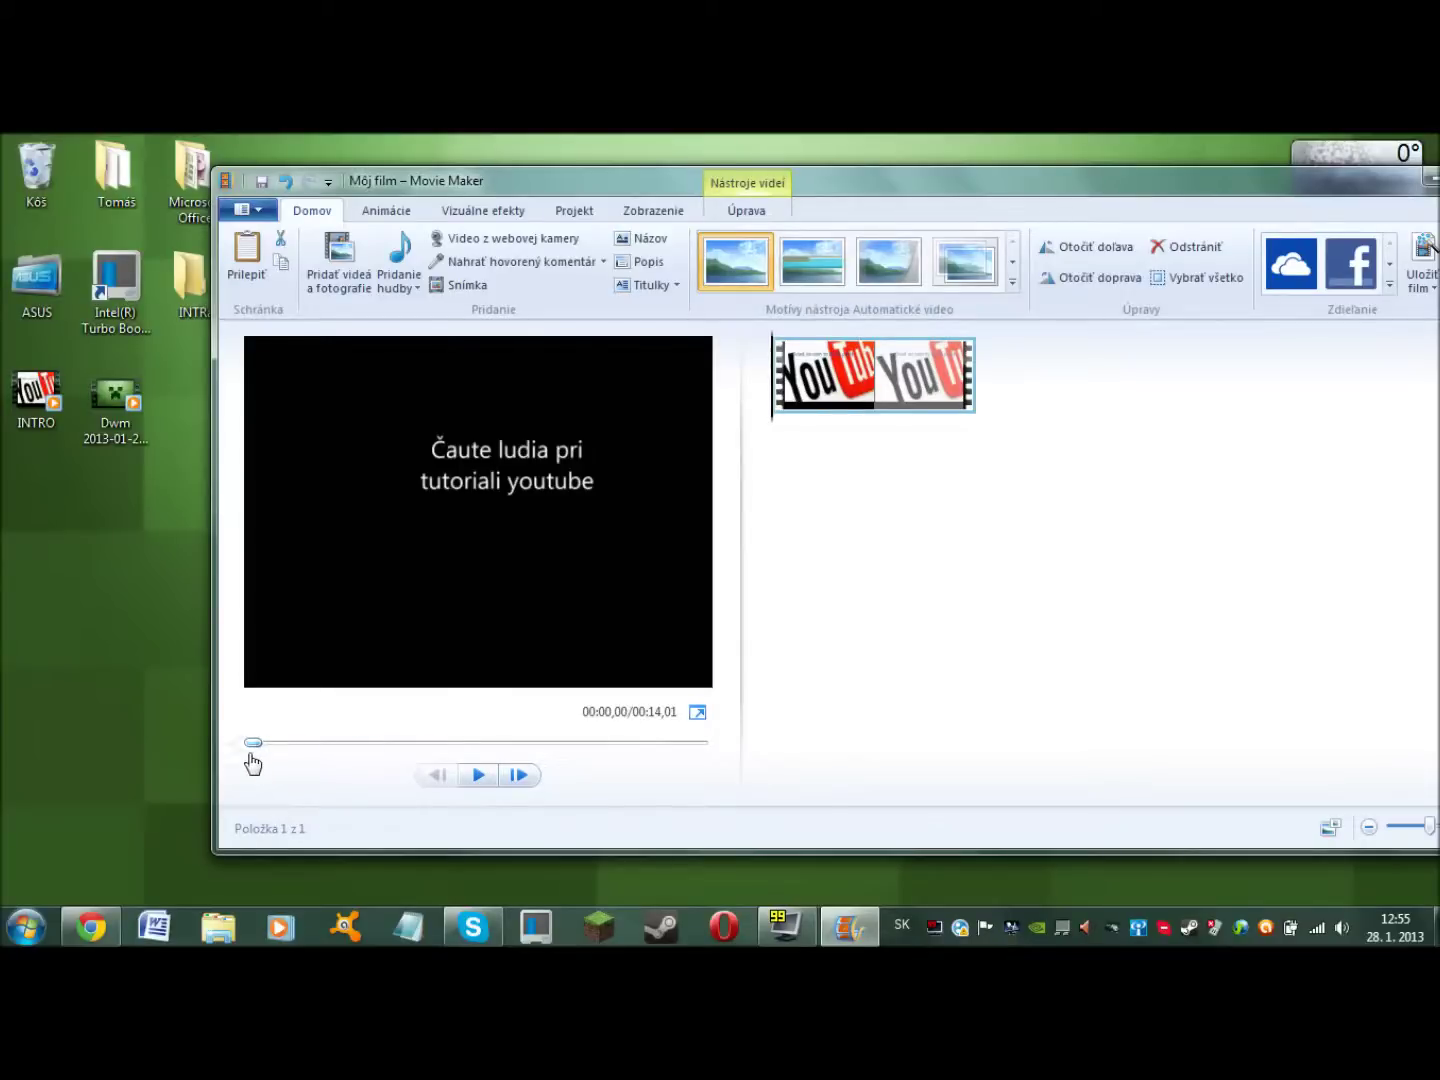
# Step: Add the Dwm recording from the desktop after the INTRO clip and select the INTRO clip
pyautogui.moveTo(99, 458); pyautogui.dragTo(1032, 585)
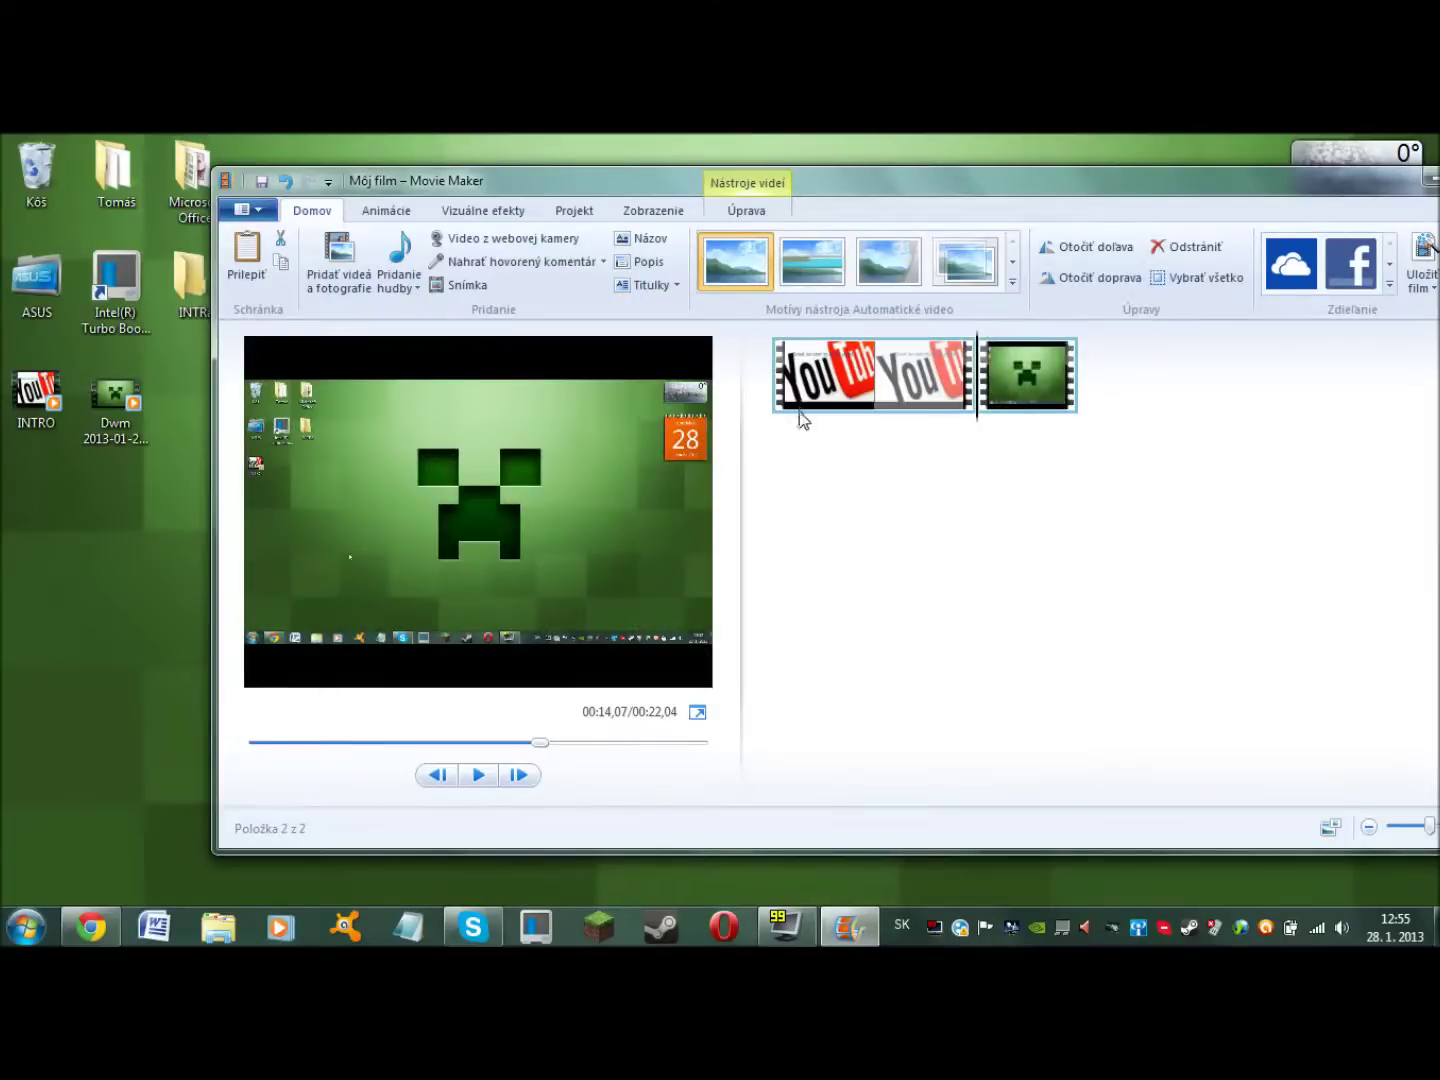
pyautogui.click(805, 390)
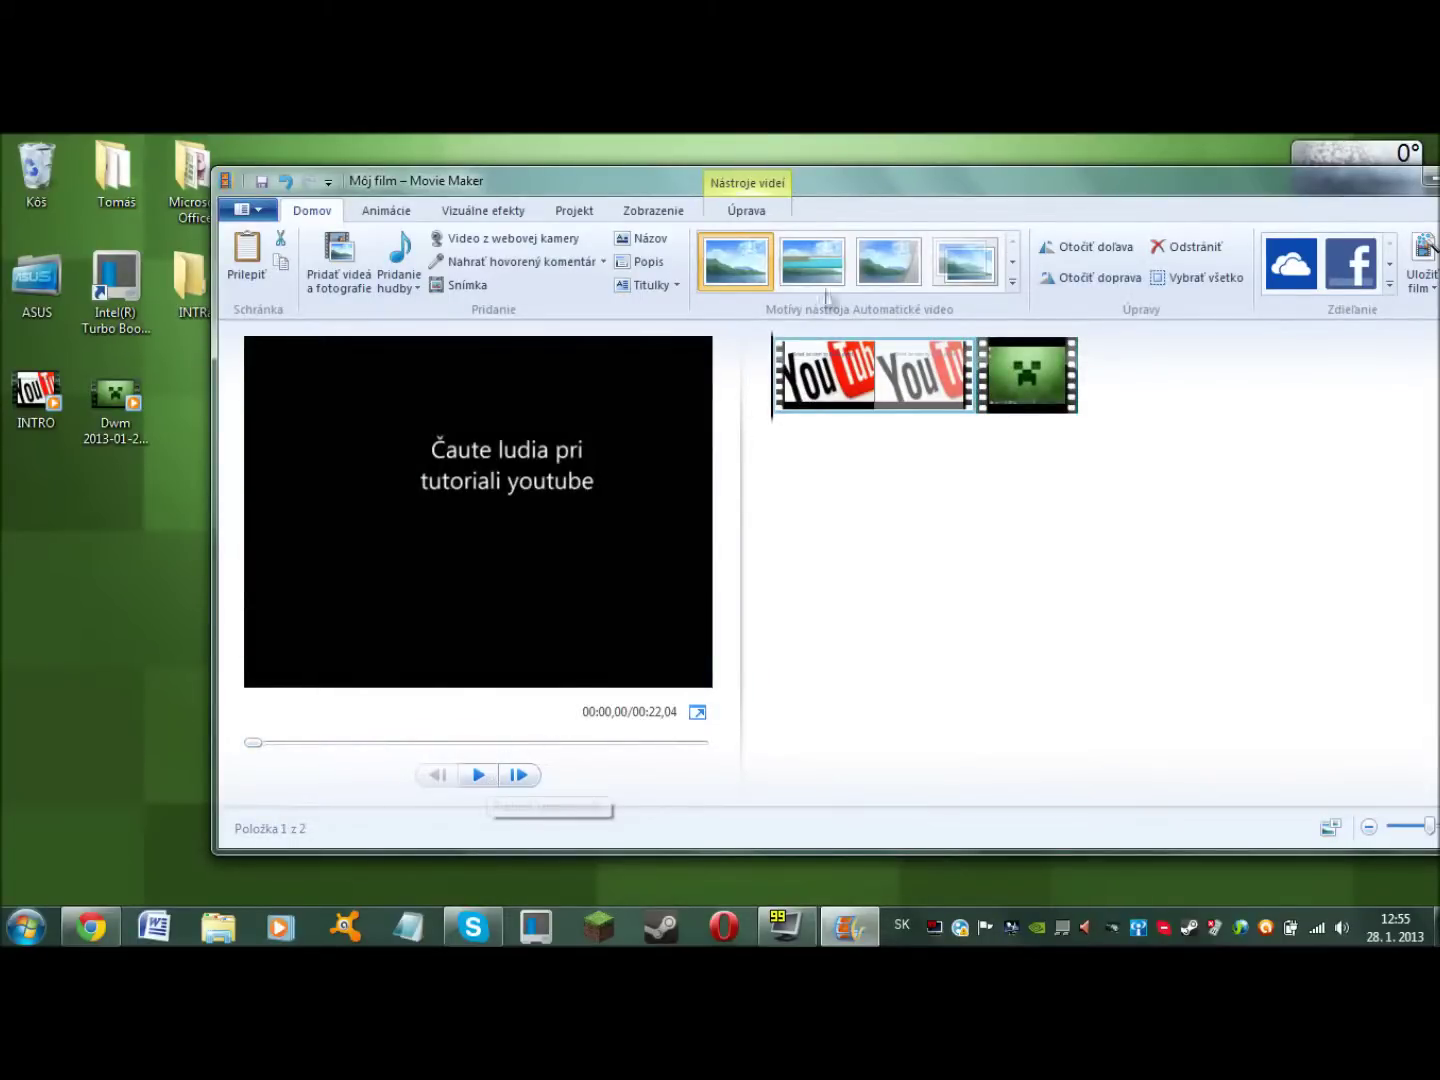
# Step: Play the joined film from start to finish, then return to the INTRO clip at the beginning of the timeline
pyautogui.click(479, 775)
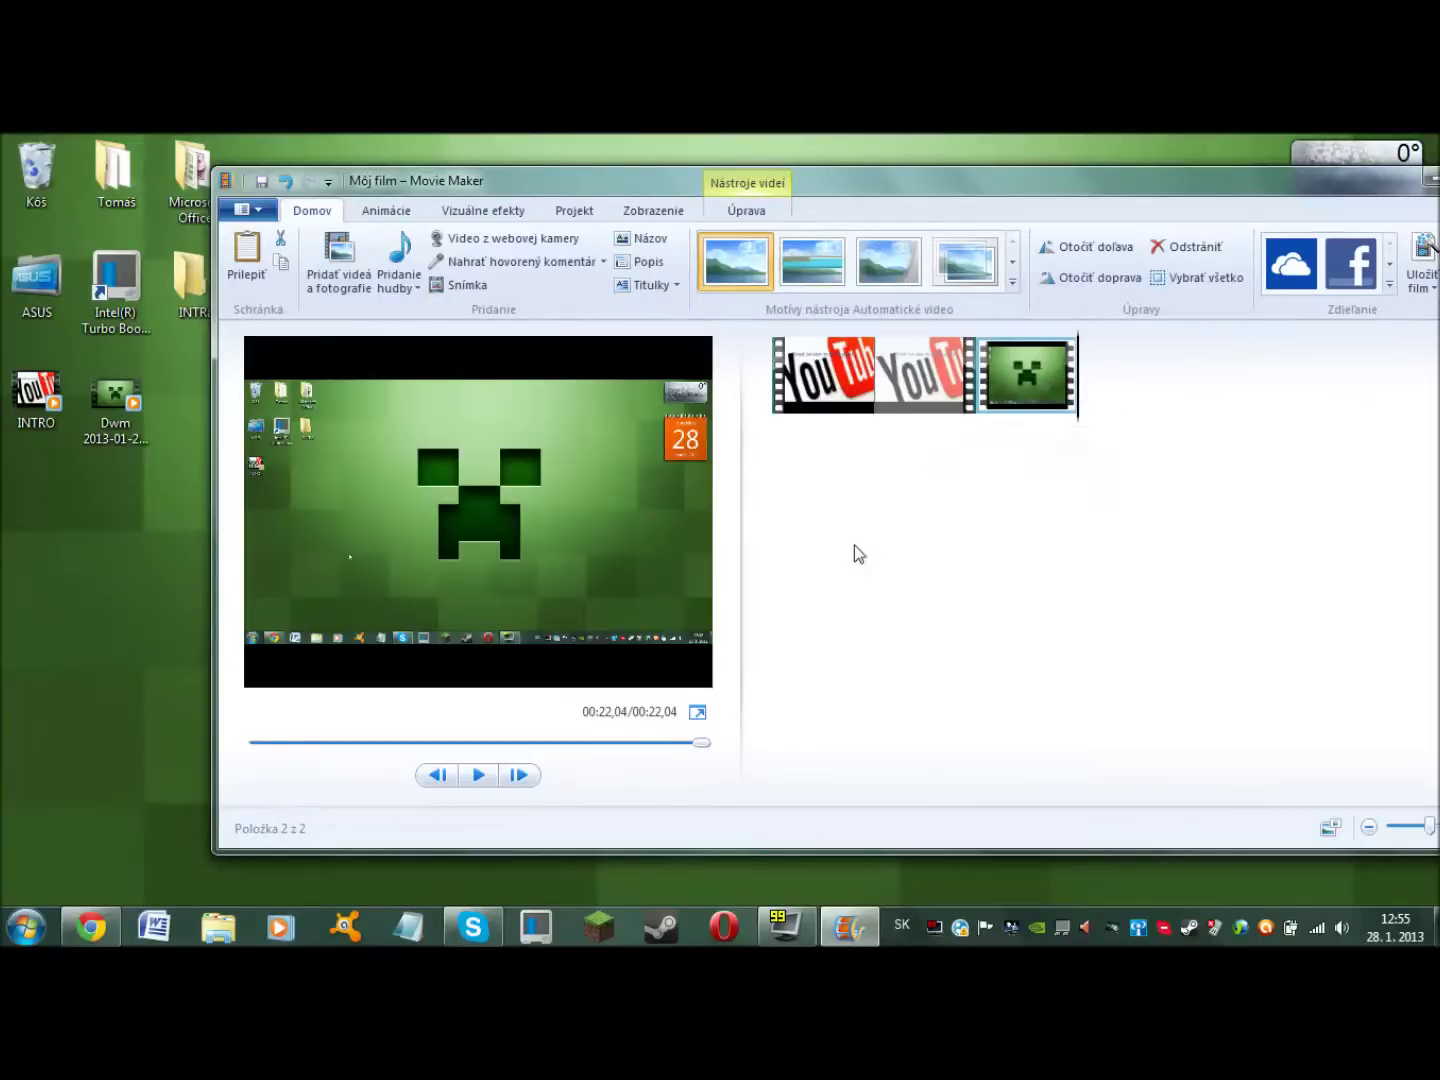
pyautogui.click(803, 398)
pyautogui.moveTo(876, 206)
pyautogui.mouseDown()
pyautogui.moveTo(890, 194)
pyautogui.moveTo(852, 199)
pyautogui.moveTo(852, 186)
pyautogui.moveTo(869, 205)
pyautogui.mouseUp()
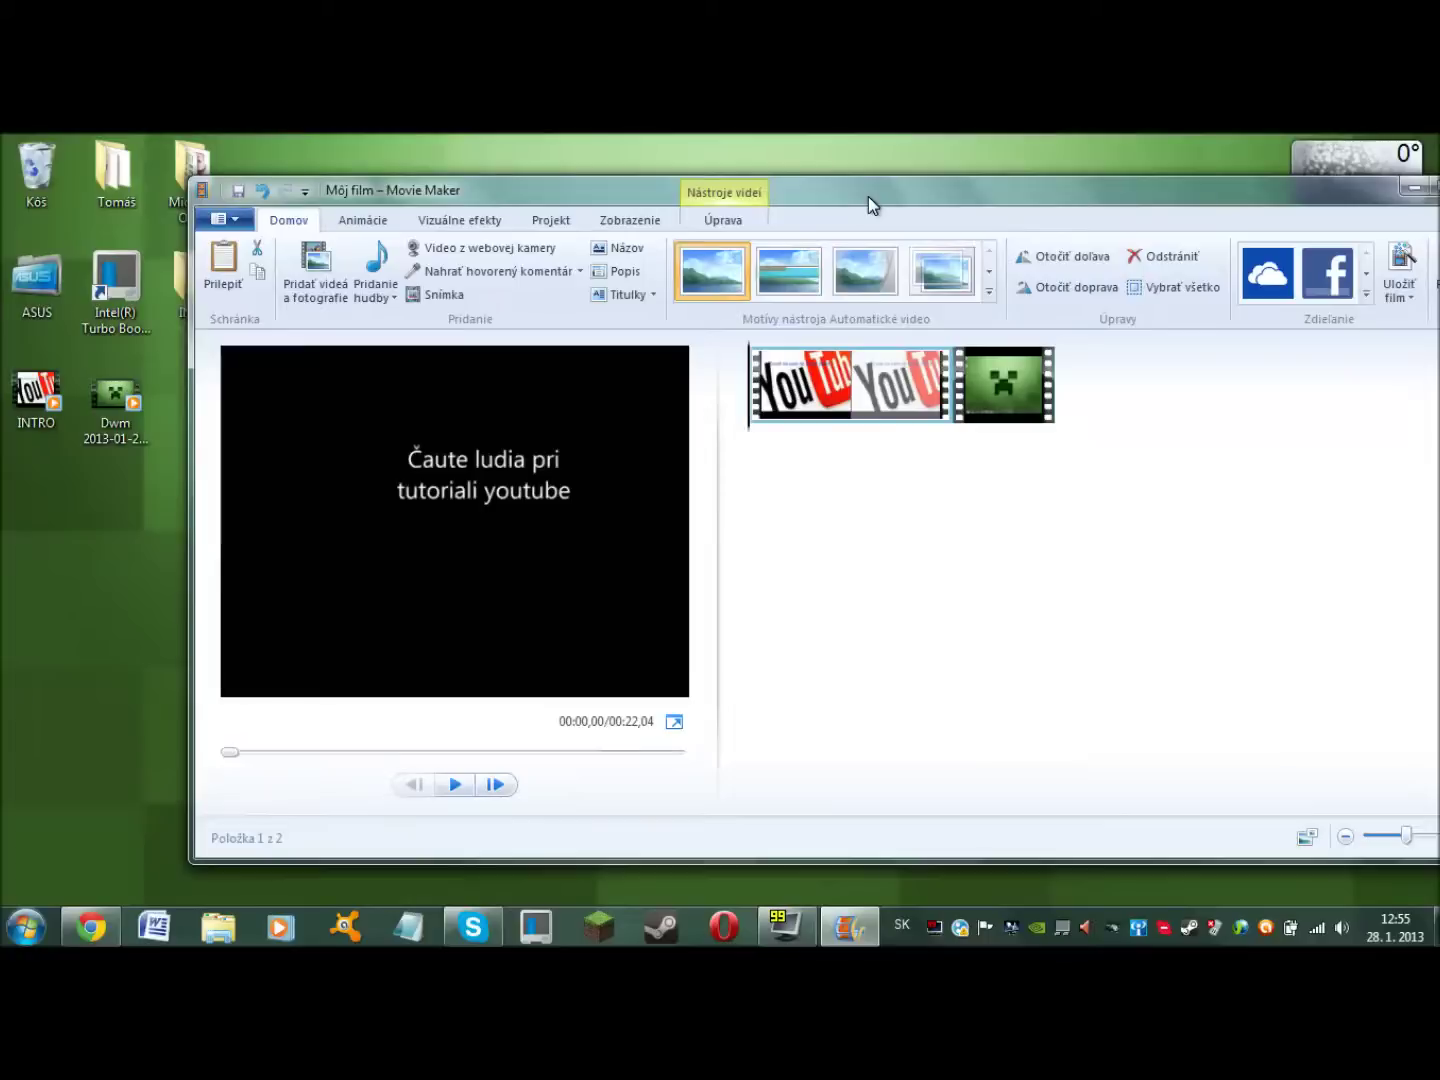
pyautogui.moveTo(1014, 399)
pyautogui.moveTo(1004, 206); pyautogui.dragTo(893, 200)
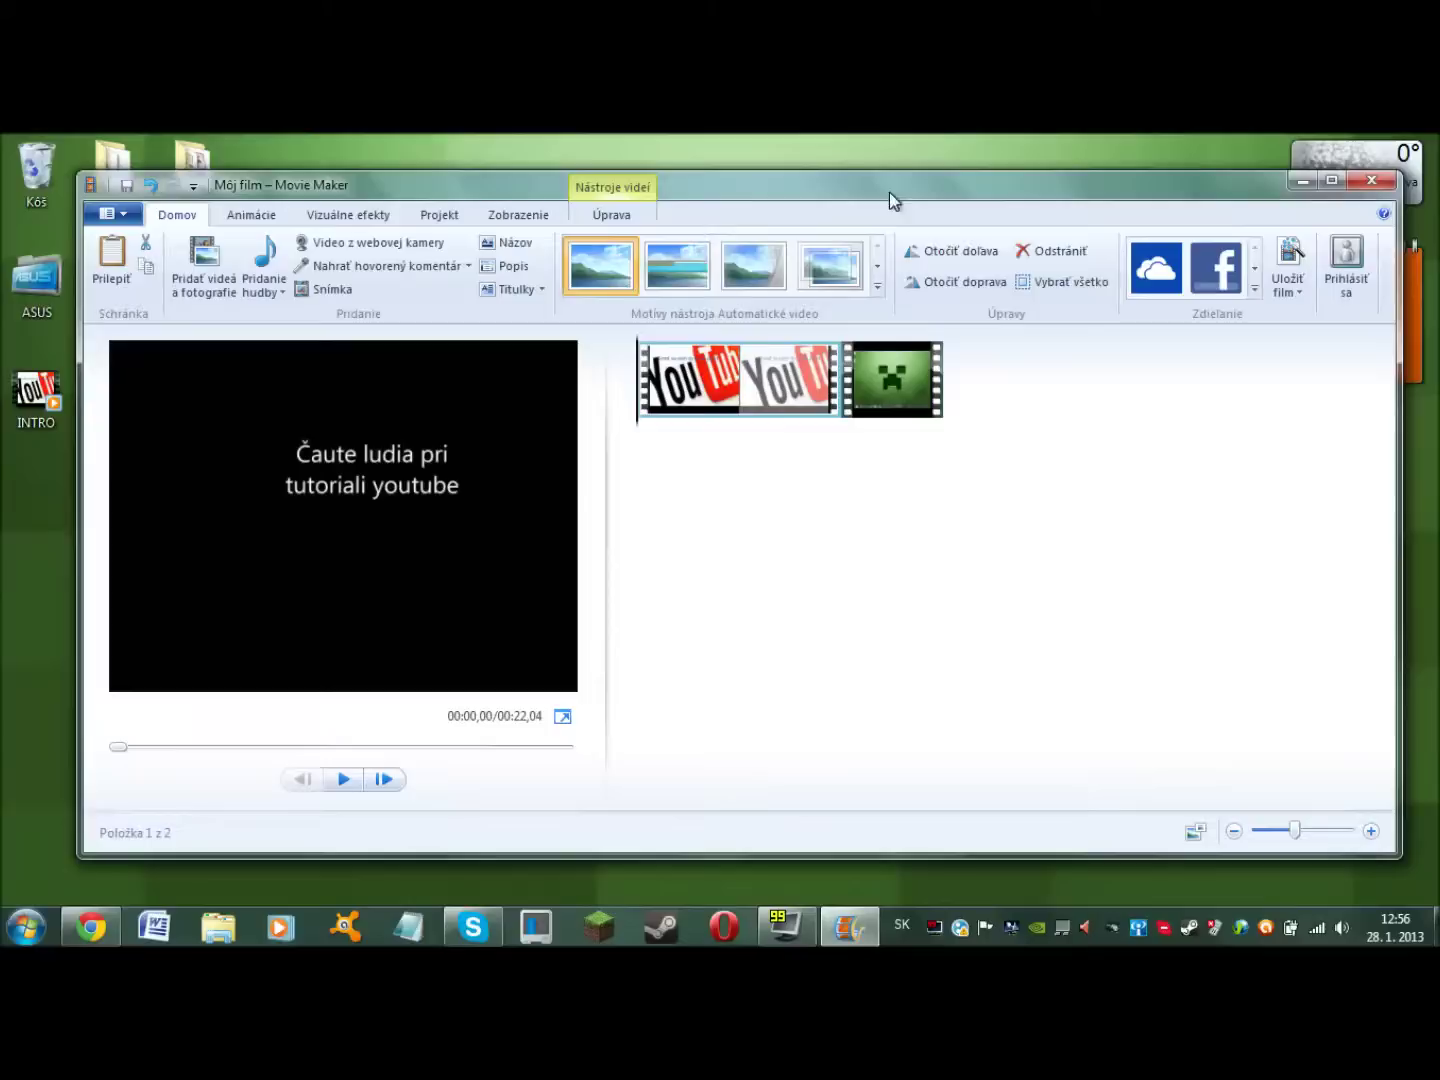
pyautogui.moveTo(1124, 198); pyautogui.dragTo(1170, 248)
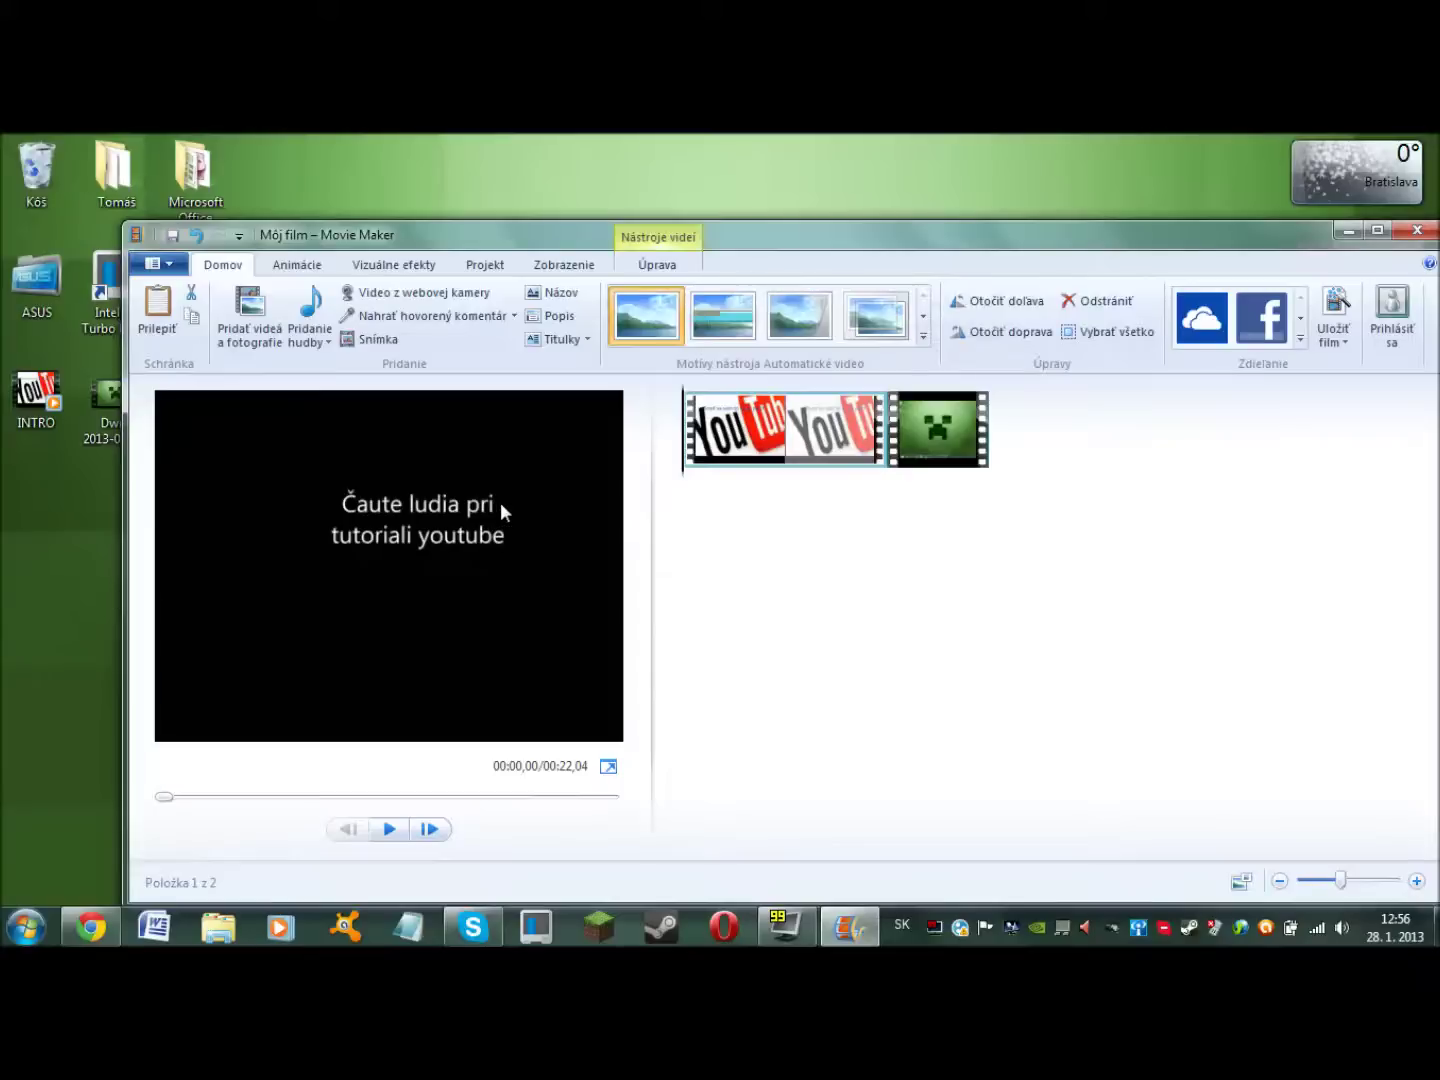
# Step: Close Movie Maker without saving the joined film project
pyautogui.moveTo(754, 437)
pyautogui.click(1418, 229)
pyautogui.click(835, 571)
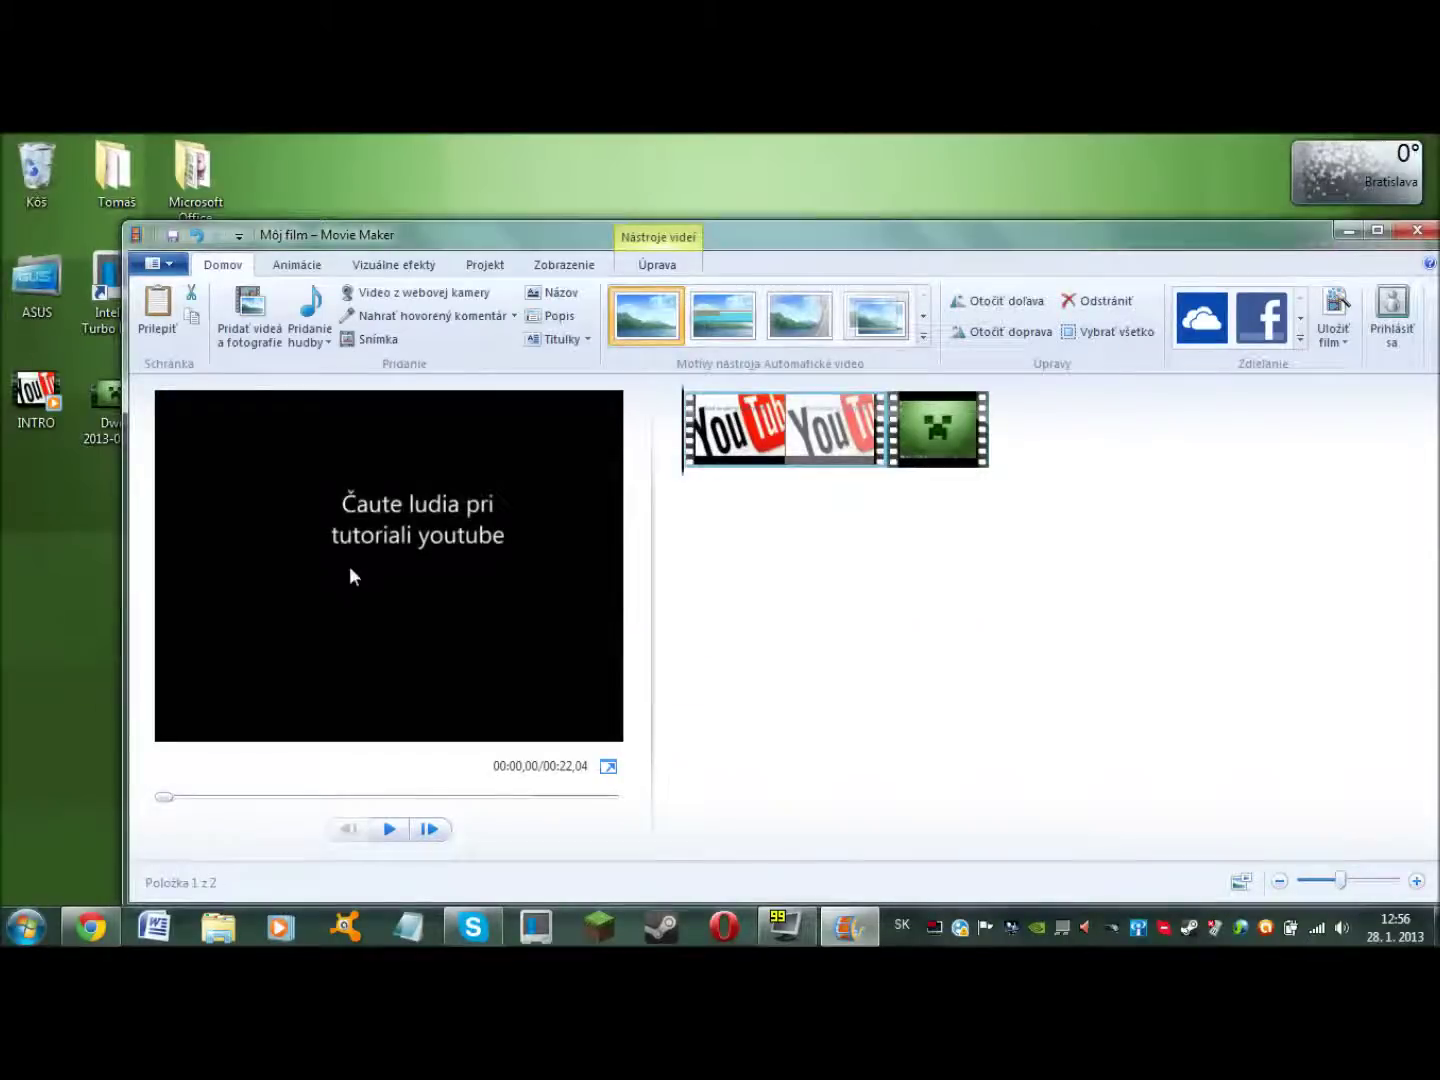
# Step: Delete the INTRO video and the Dwm recording from the desktop
pyautogui.moveTo(33, 549); pyautogui.dragTo(162, 409)
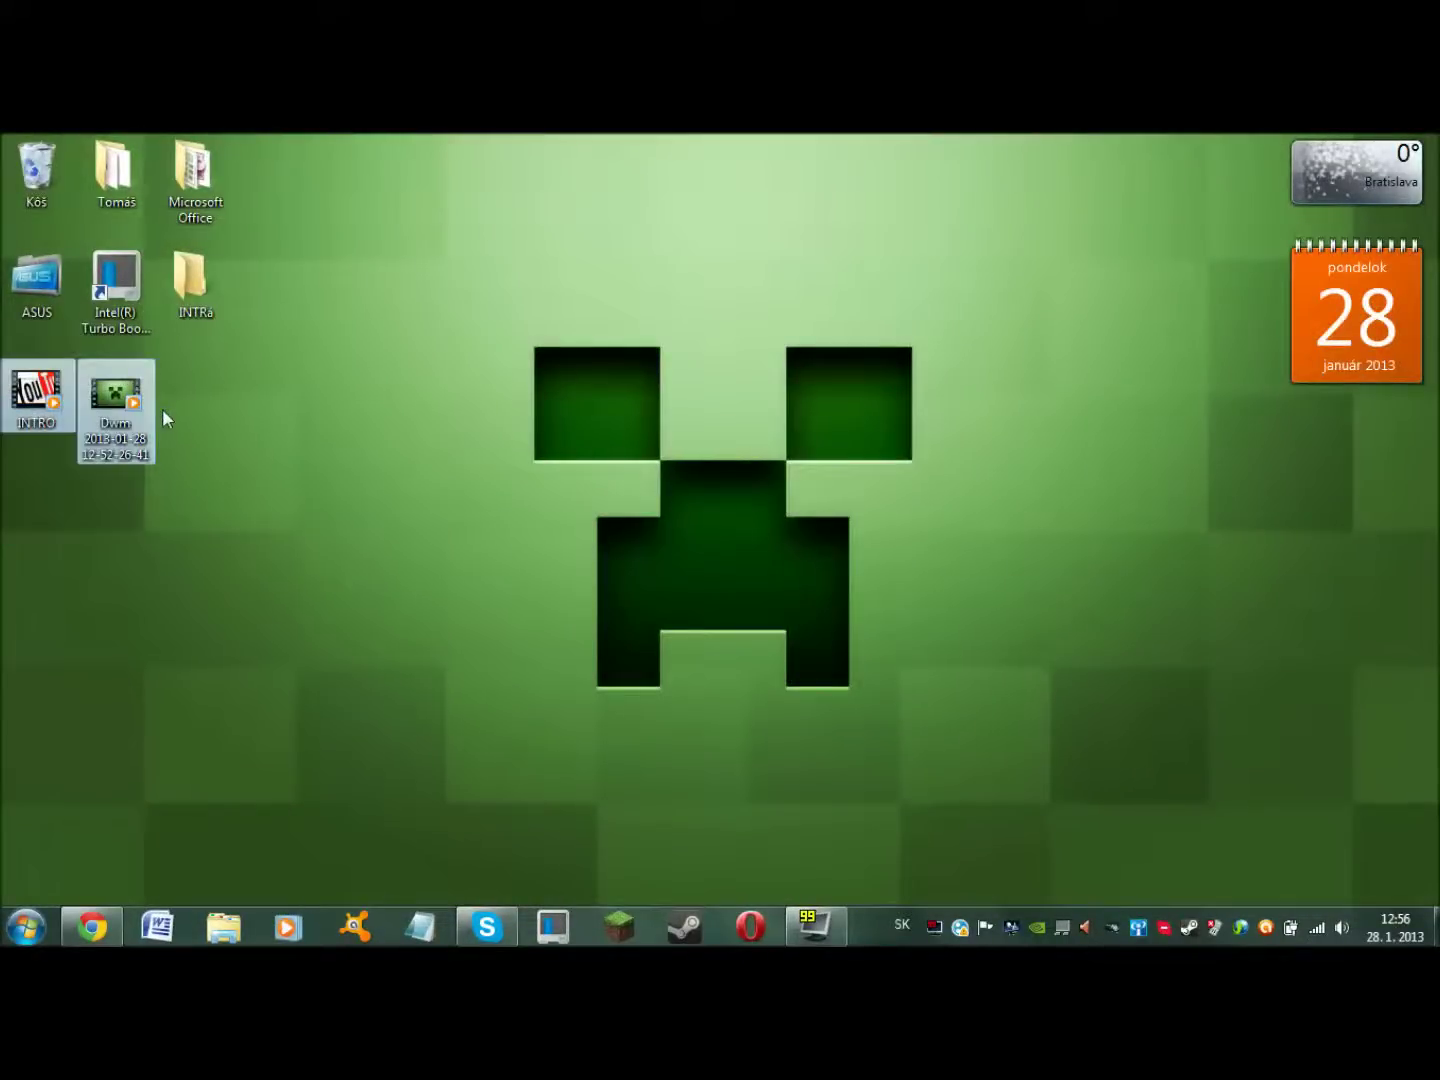
pyautogui.press('Delete')
pyautogui.click(767, 543)
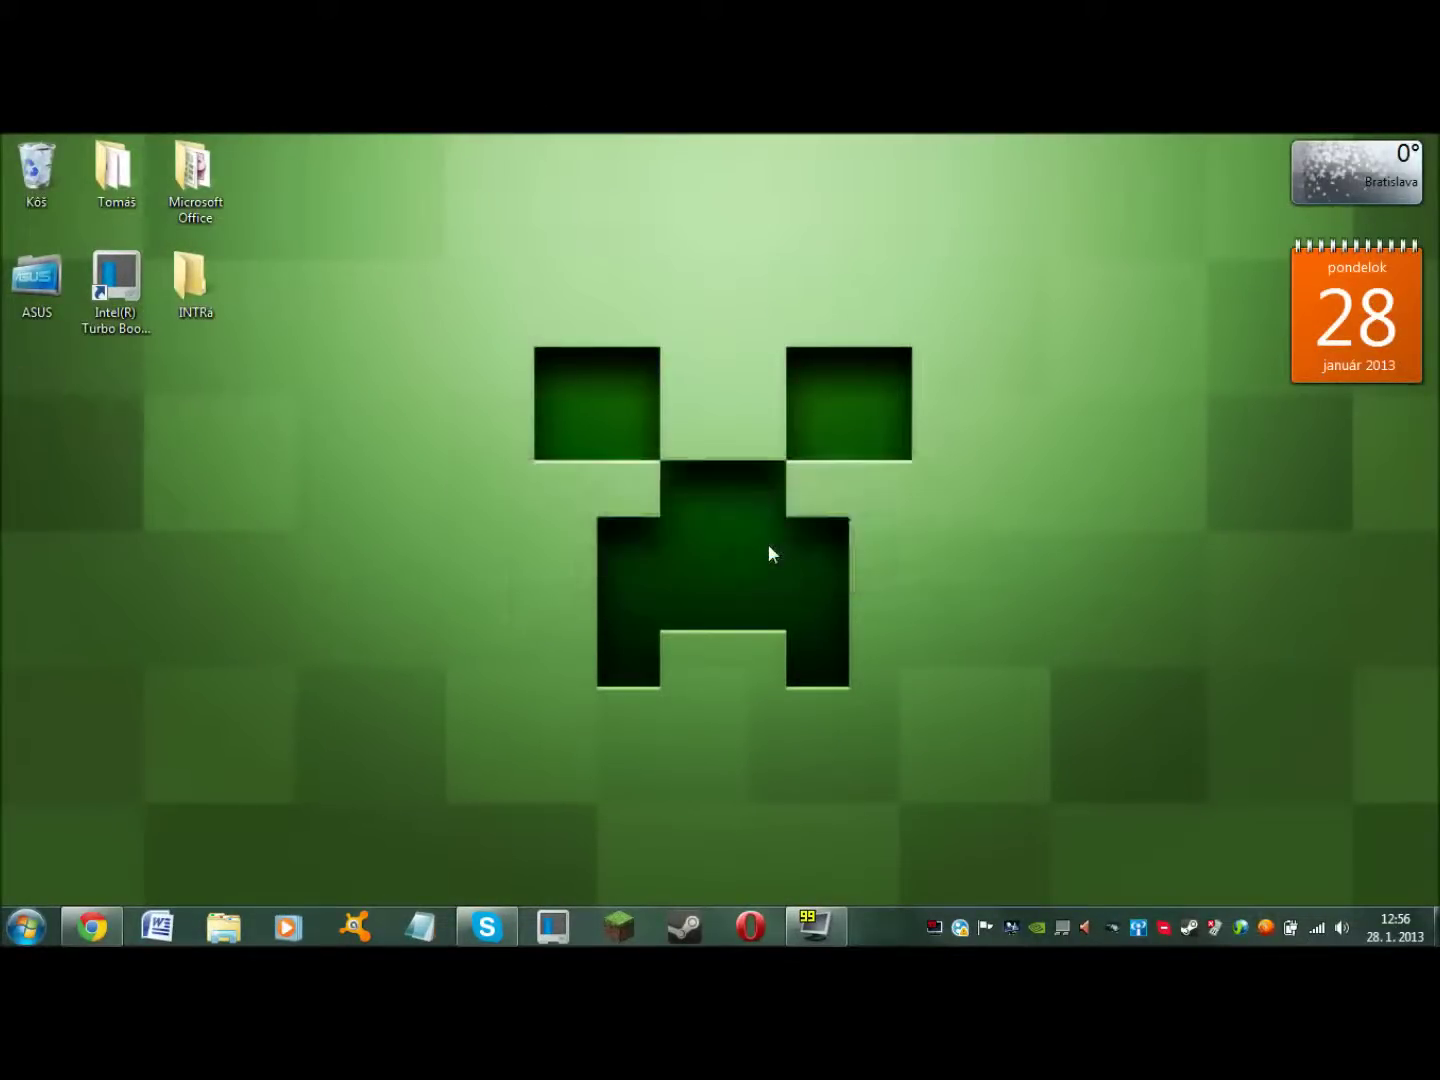